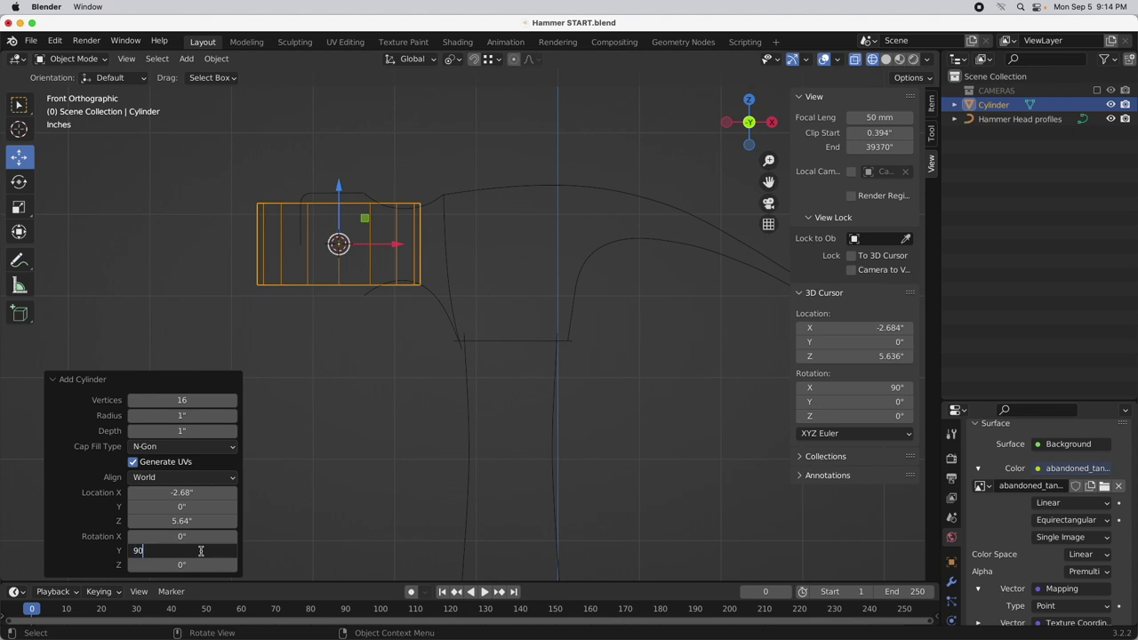
Rotate the new cylinder 90° about Y and scale it uniformly by about 0.638 to match the height of the hammer face profile
key(Return)
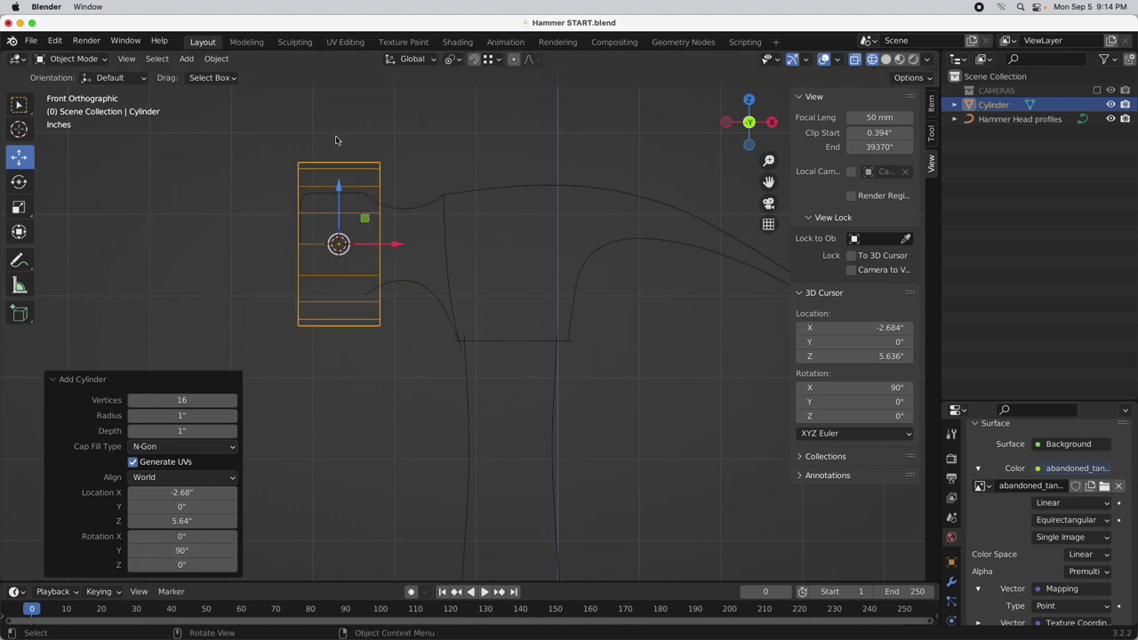
scroll(384, 187, up, 5)
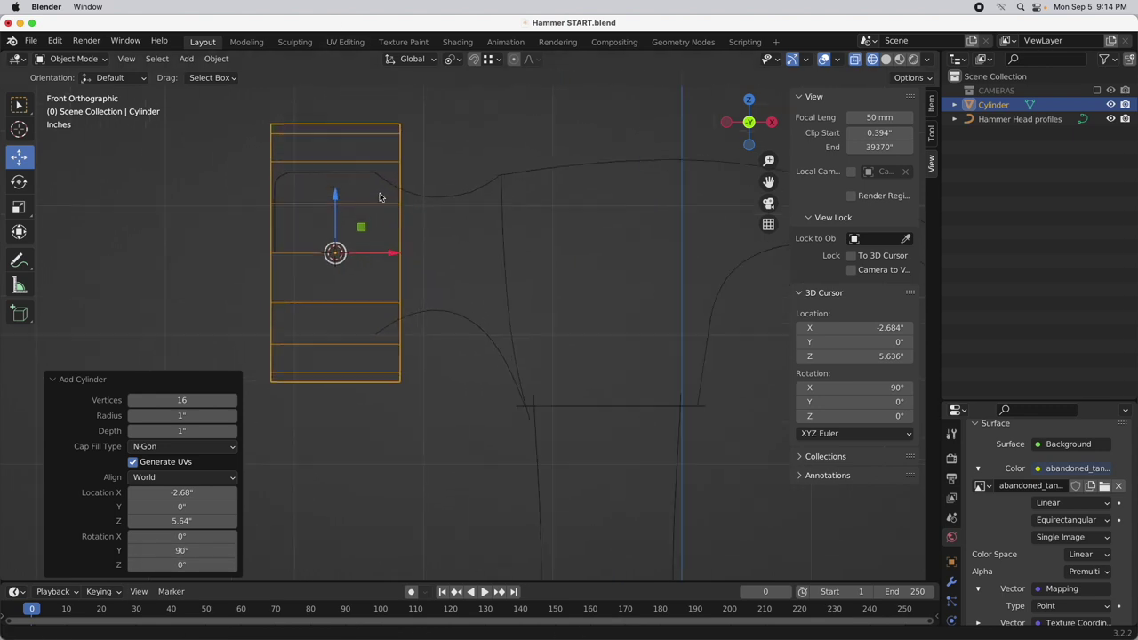
key(s)
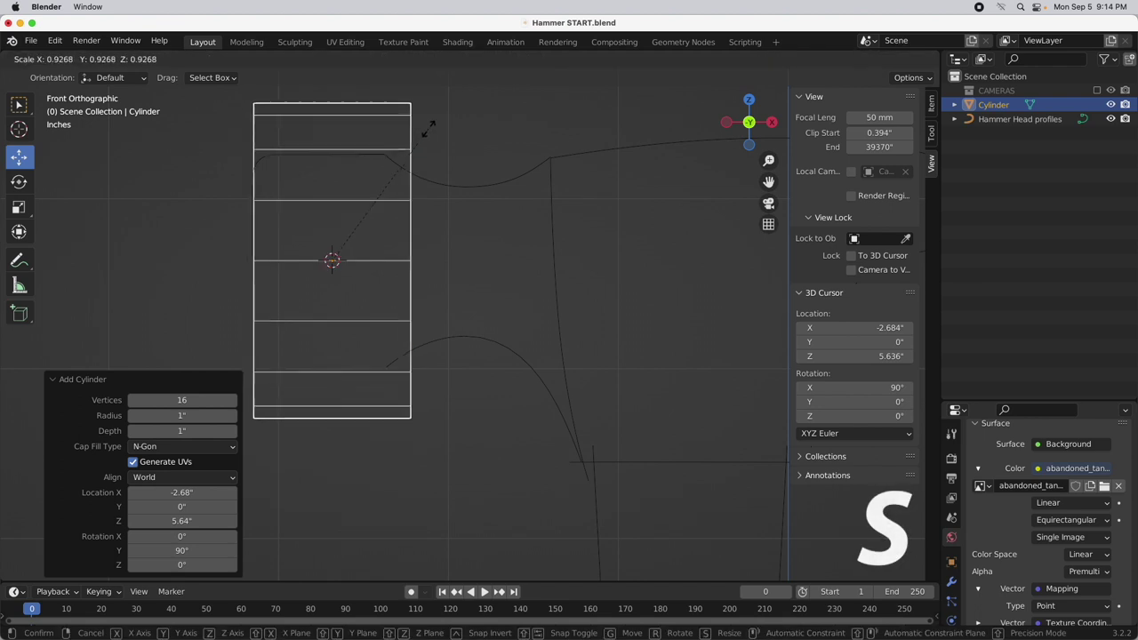
click(402, 171)
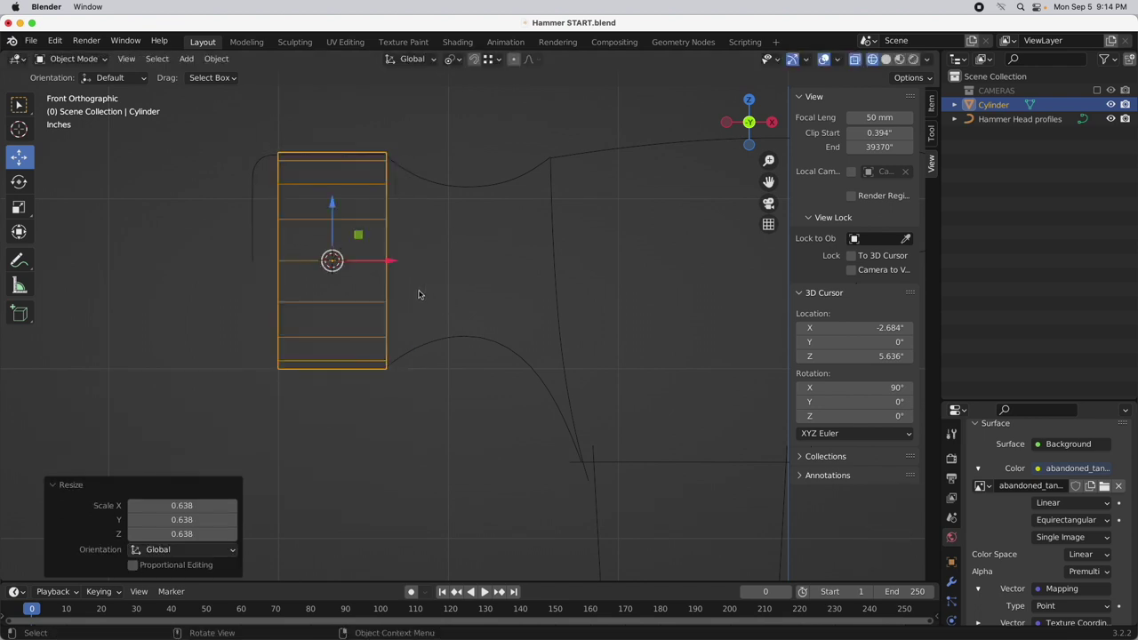
Scale the cylinder by about 1.263 along X and shift it about -0.084" along X to fit the hammer face outline
key(s)
key(x)
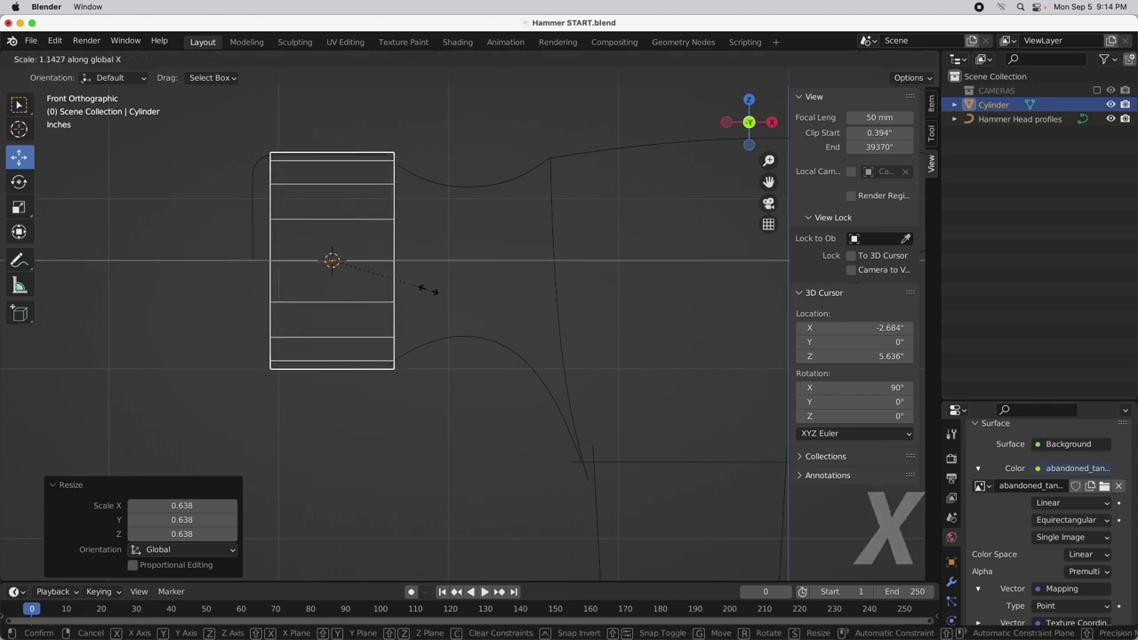
click(439, 292)
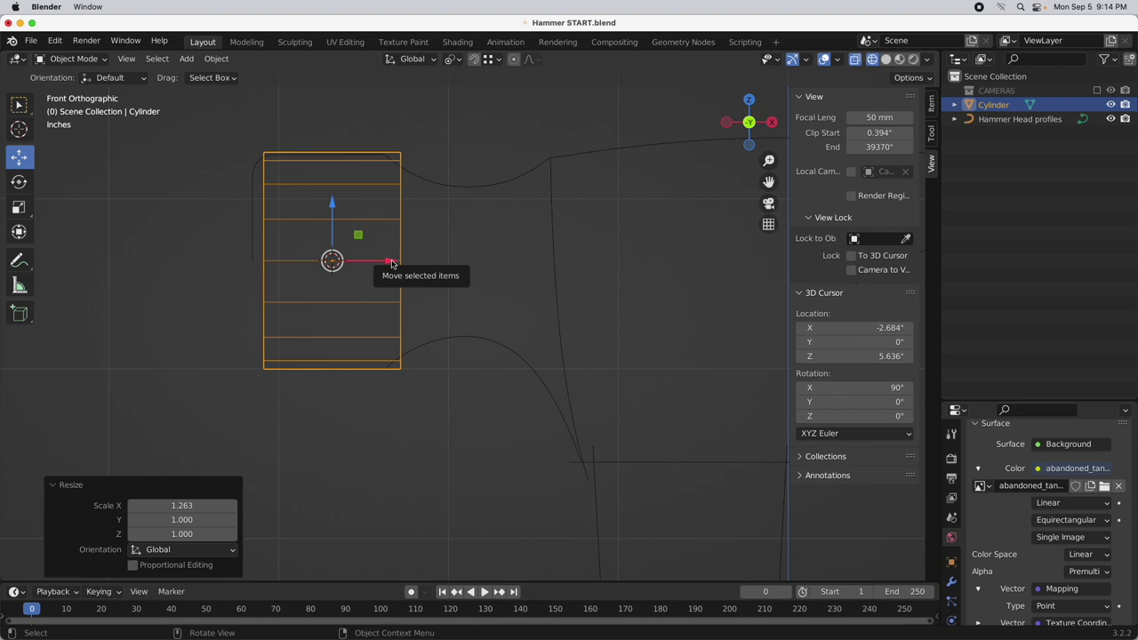
drag(391, 264, 375, 263)
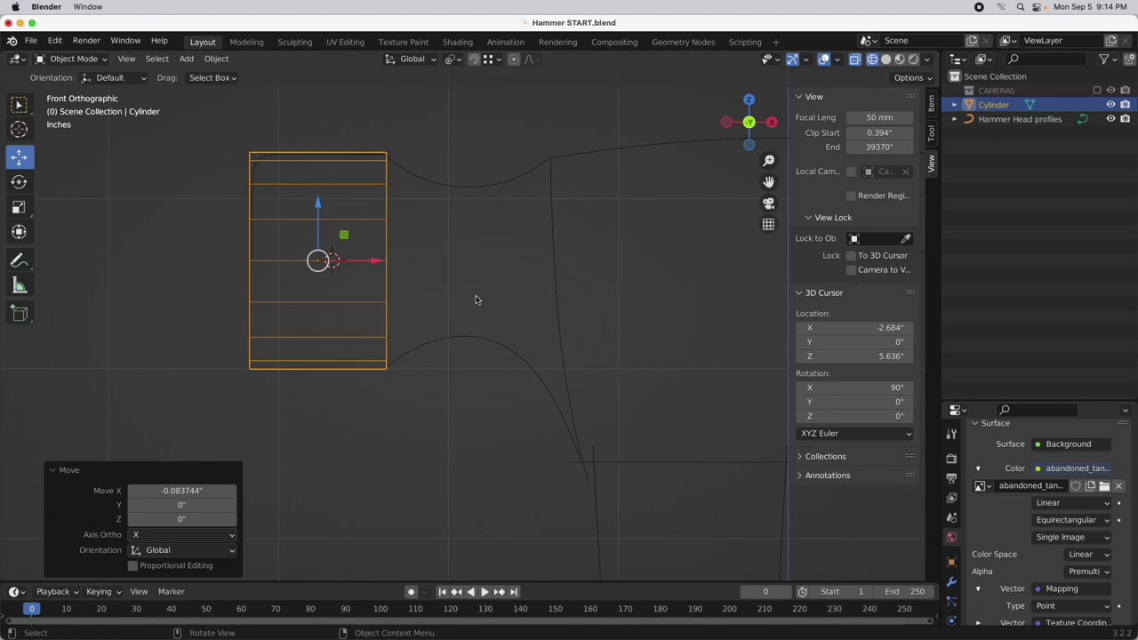
Move the 3D cursor about 2.156" along X into the middle section of the hammer head profile
middle_drag(476, 299, 471, 328)
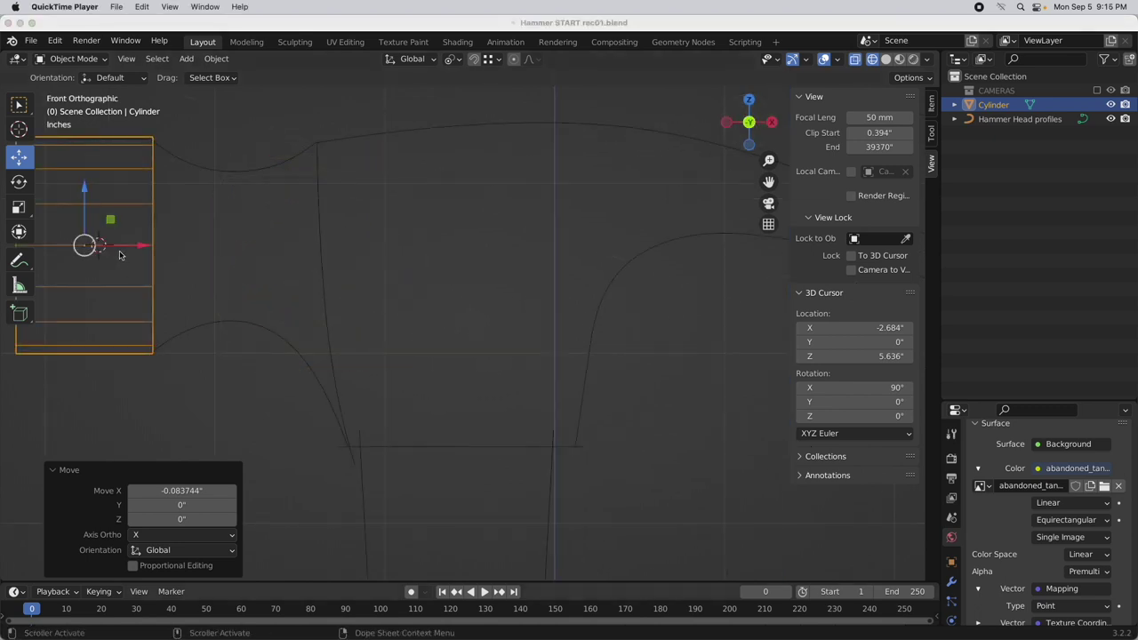
click(19, 131)
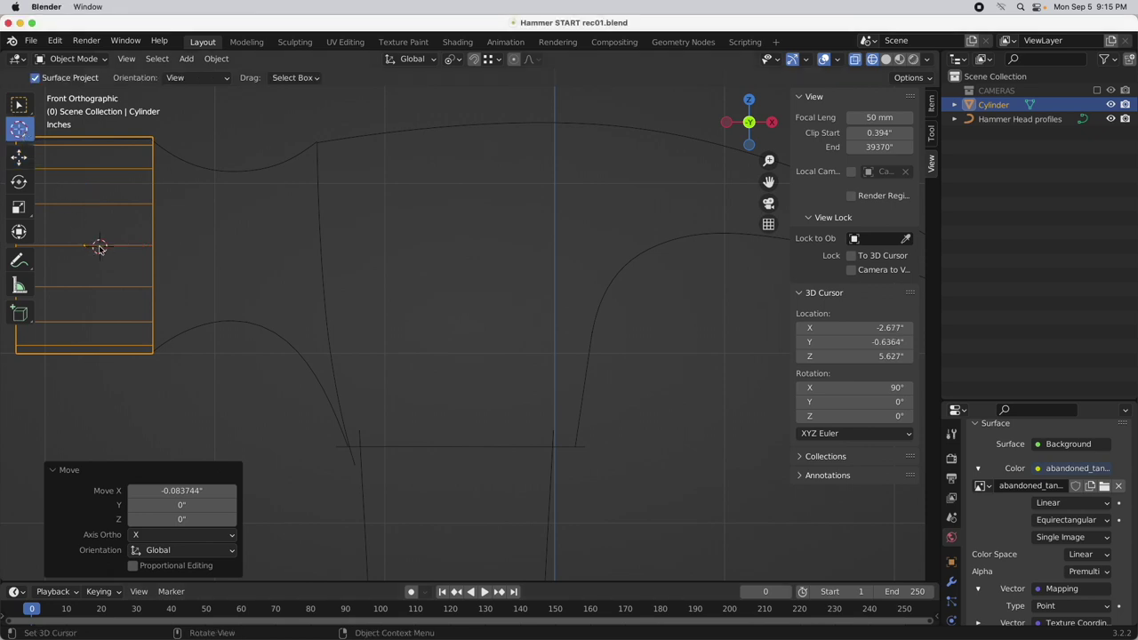
drag(98, 247, 465, 295)
key(x)
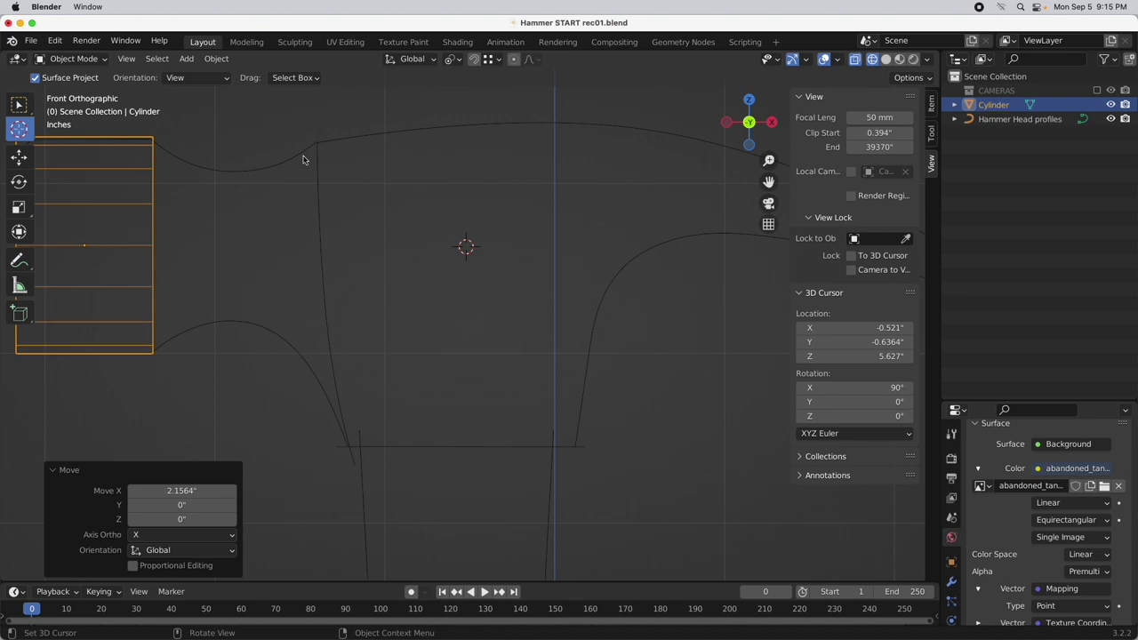
Add a cube mesh at the 3D cursor with a size of 2"
click(186, 59)
mouse_move(206, 74)
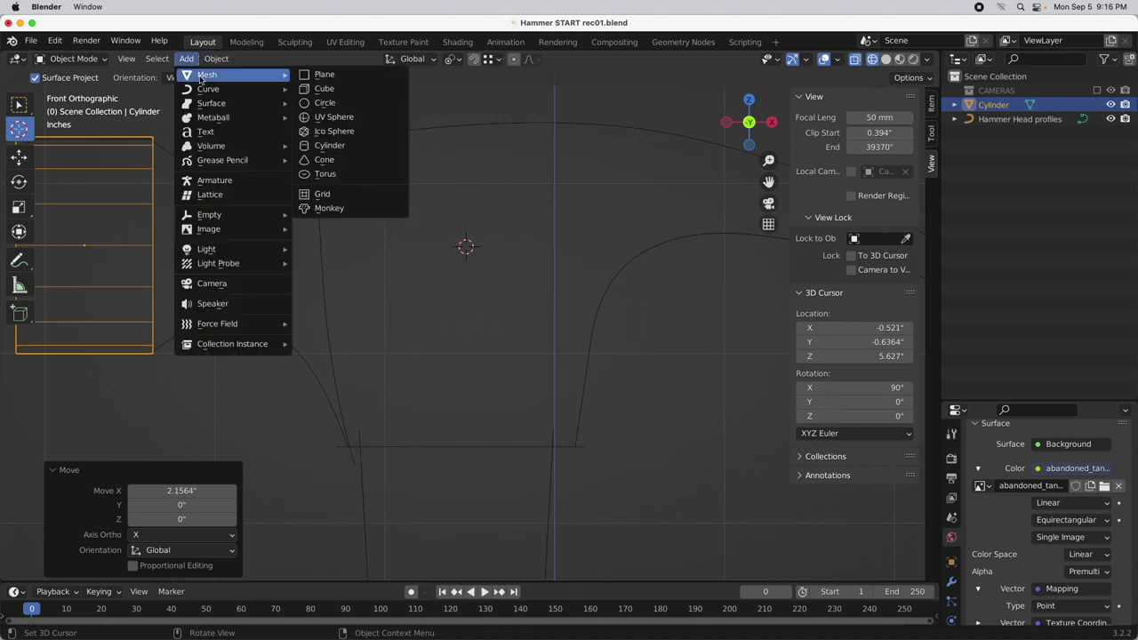
click(353, 92)
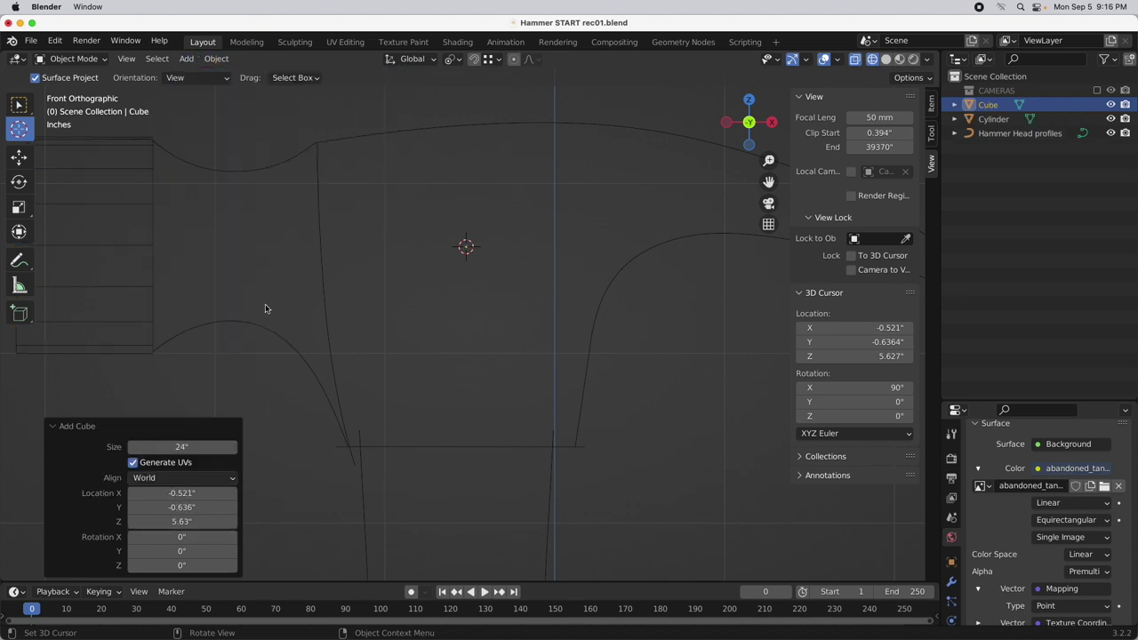
click(189, 448)
text(2)
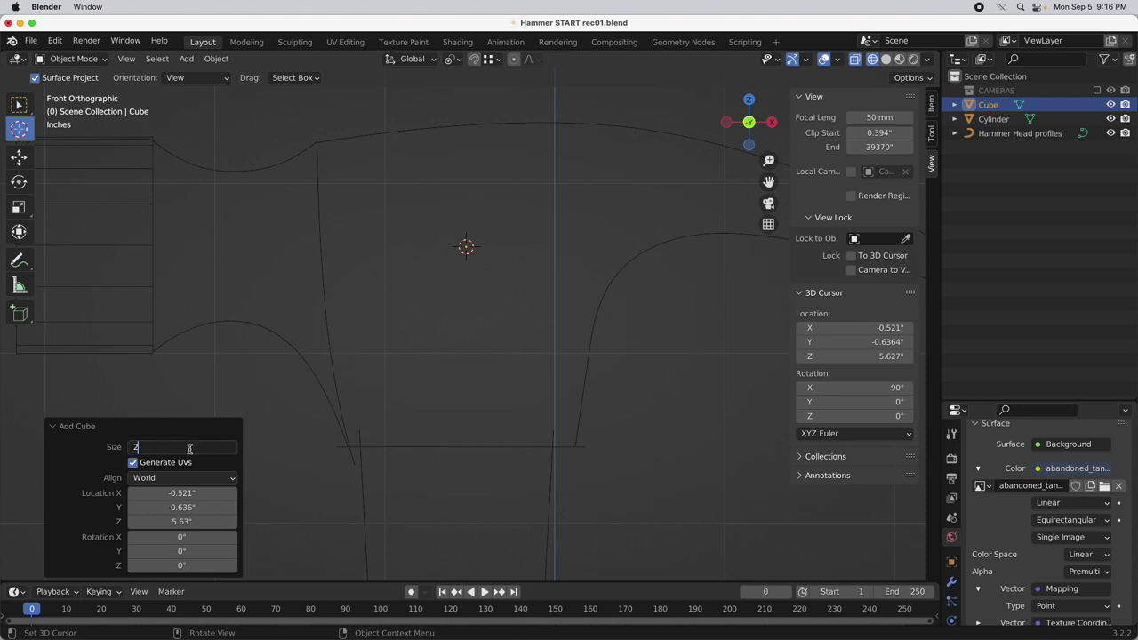
key(Return)
Scale the cube uniformly by about 0.749 and move it about -0.038" along X to centre it in the head profile
key(s)
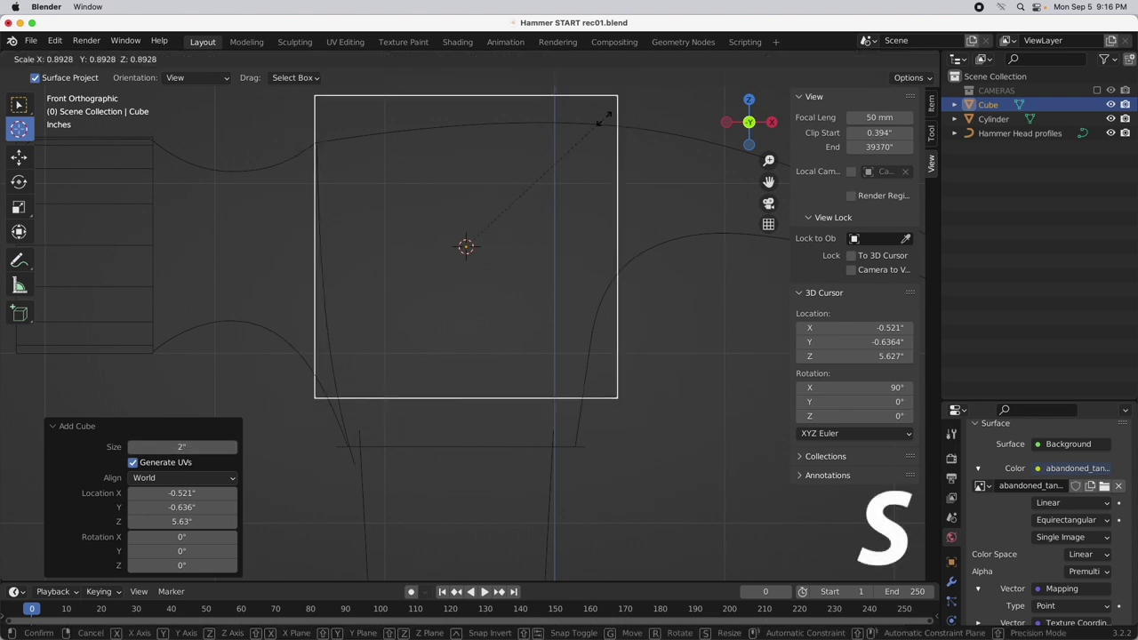
click(585, 145)
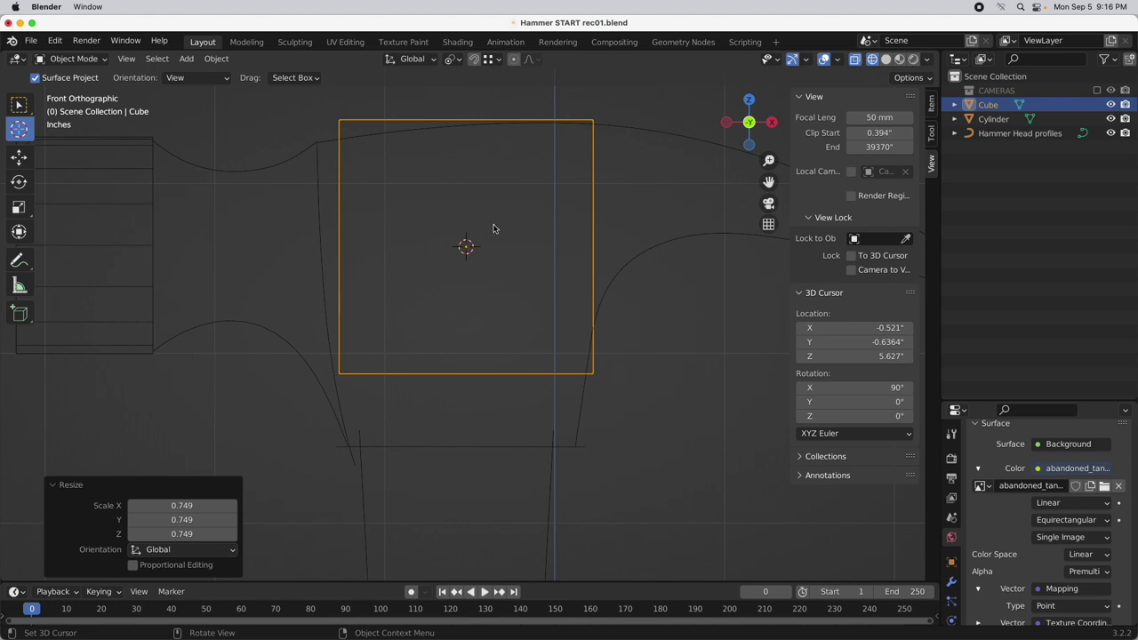
click(18, 157)
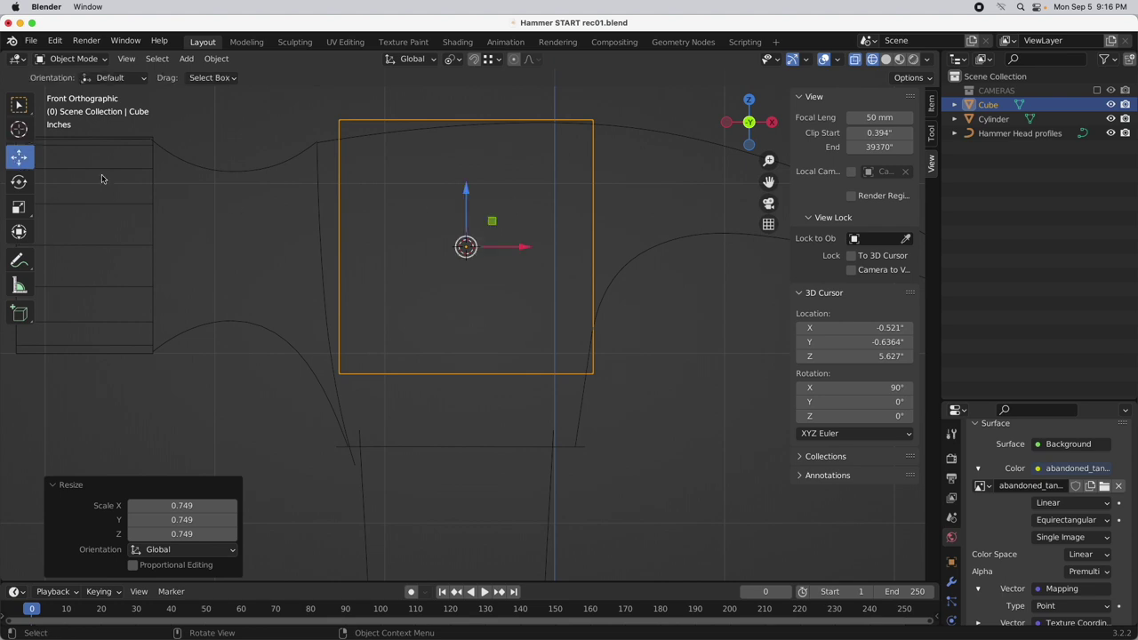
drag(525, 251, 517, 251)
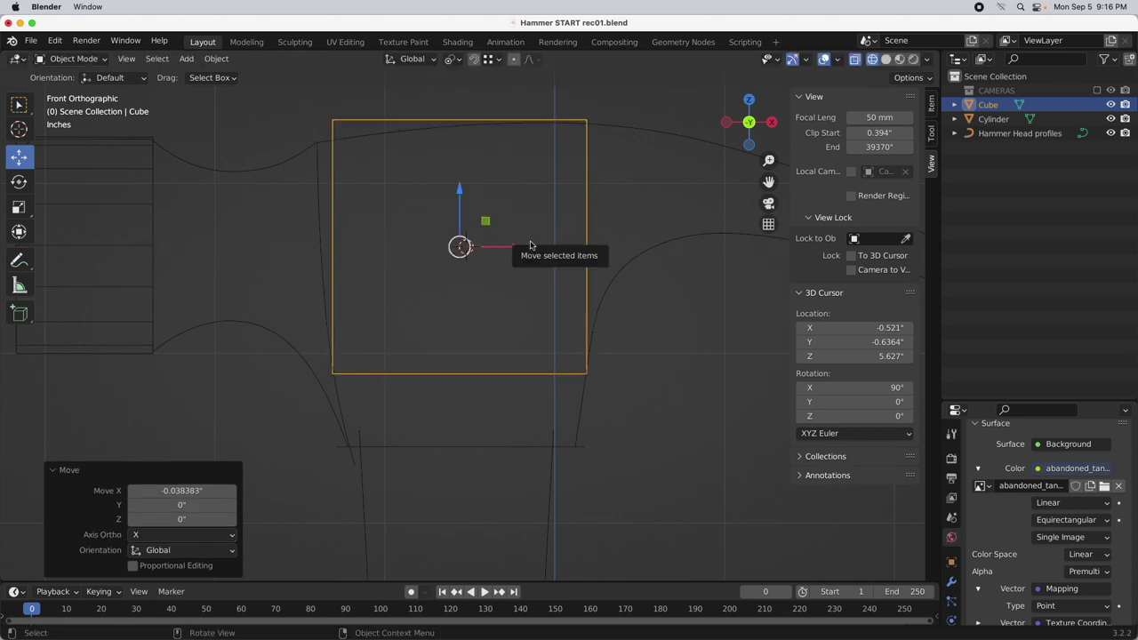
In Edit Mode, add three evenly spaced vertical loop cuts across the cube's width
key(Tab)
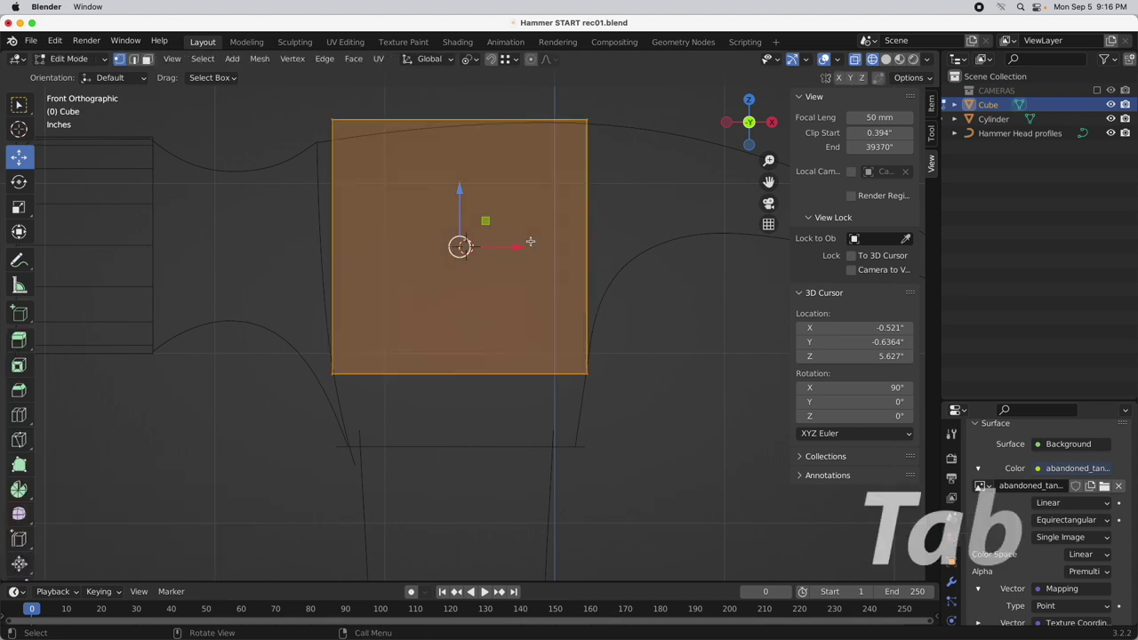
click(18, 414)
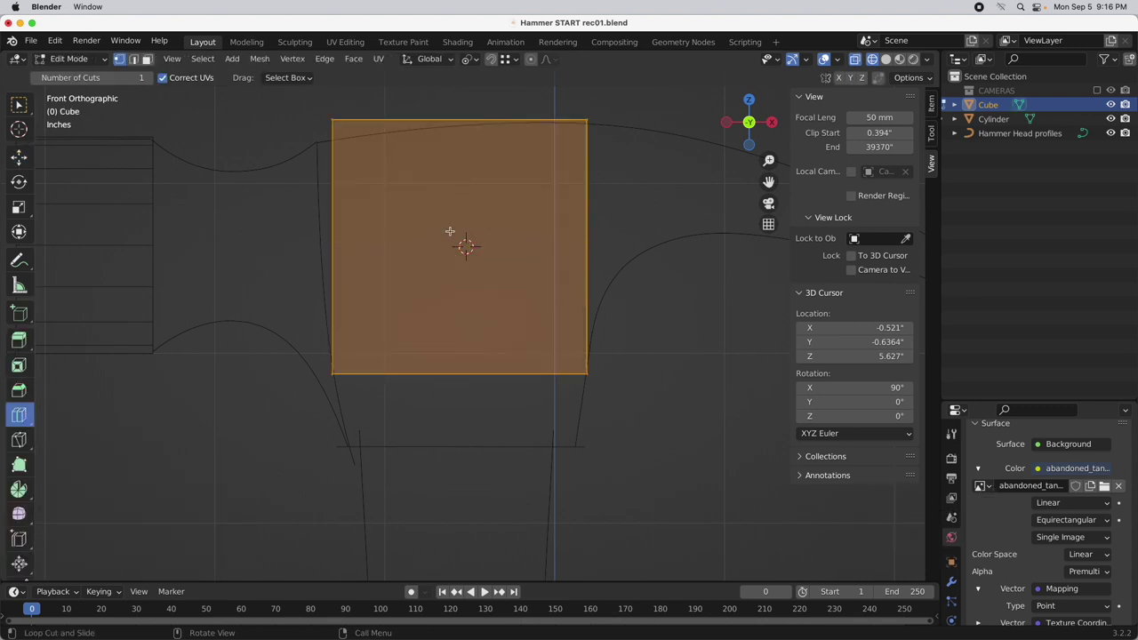
click(460, 154)
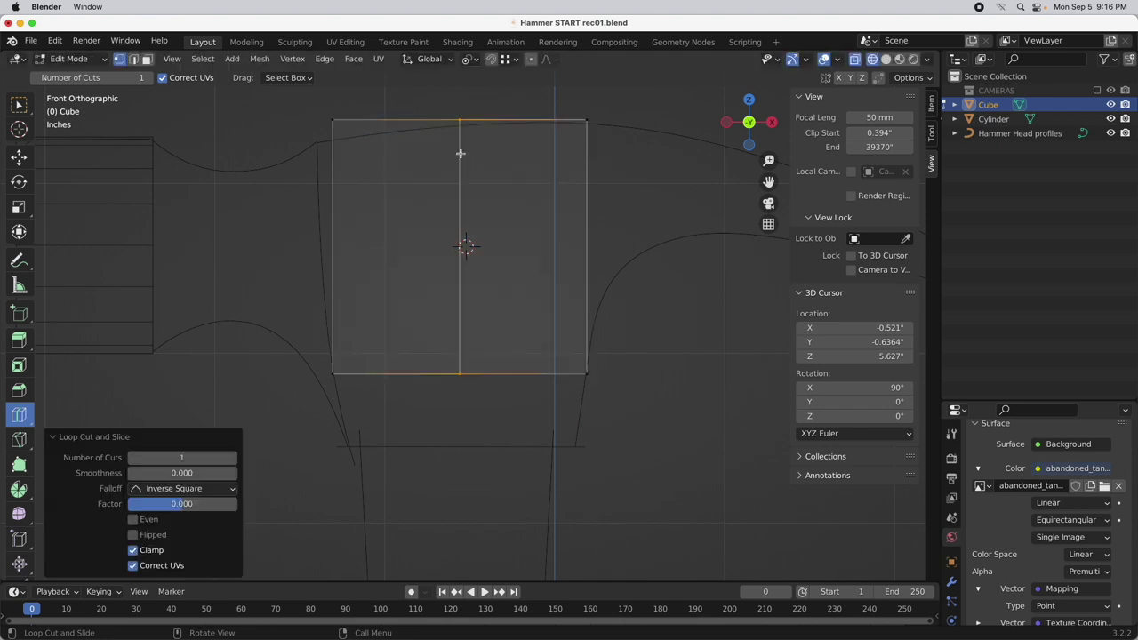
click(199, 457)
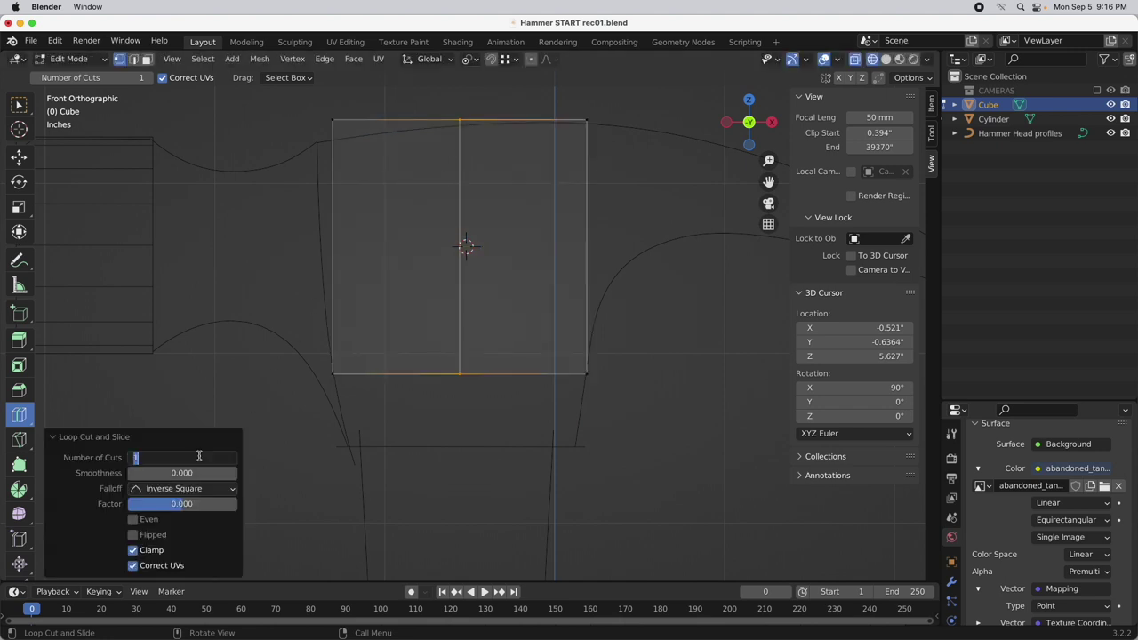
key(Return)
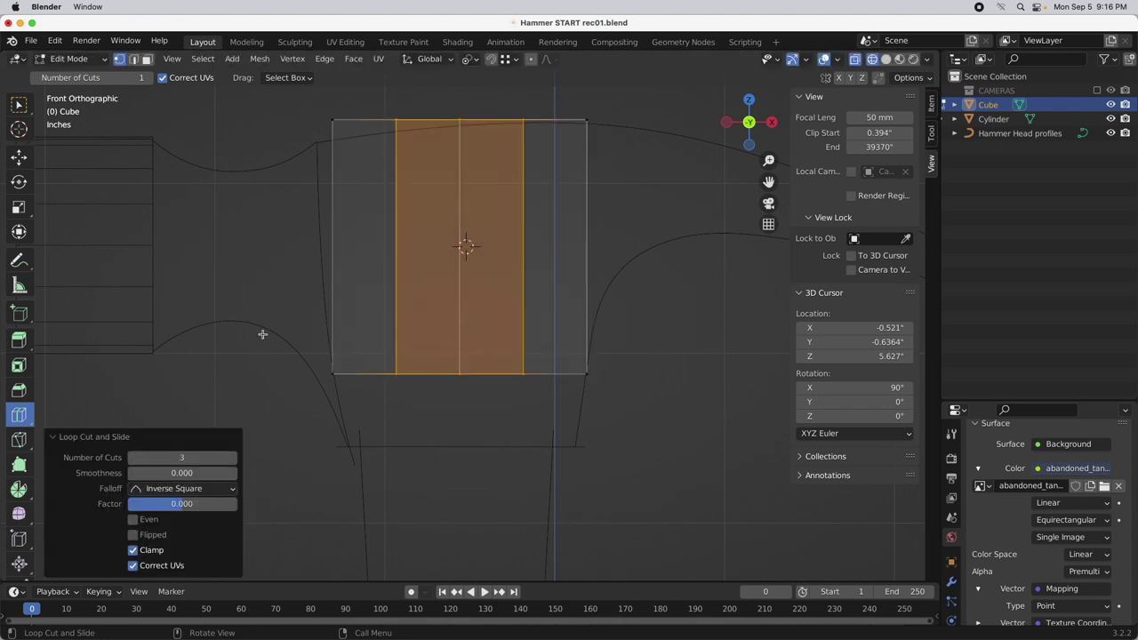
Add three evenly spaced horizontal loop cuts across the cube's height
click(372, 245)
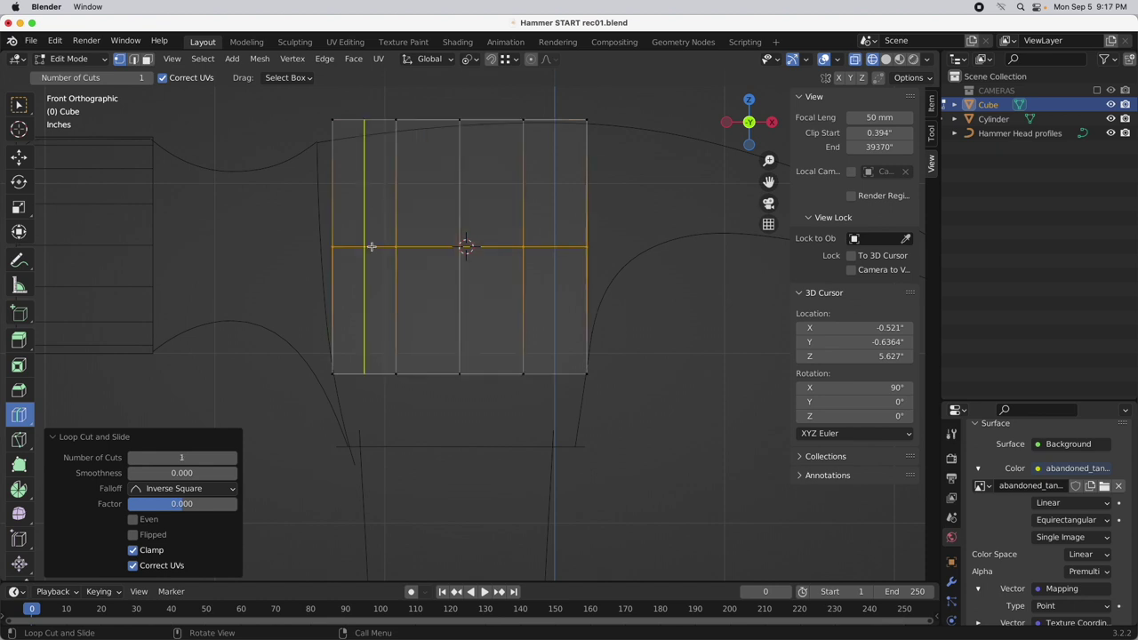
click(189, 457)
text(3)
key(Return)
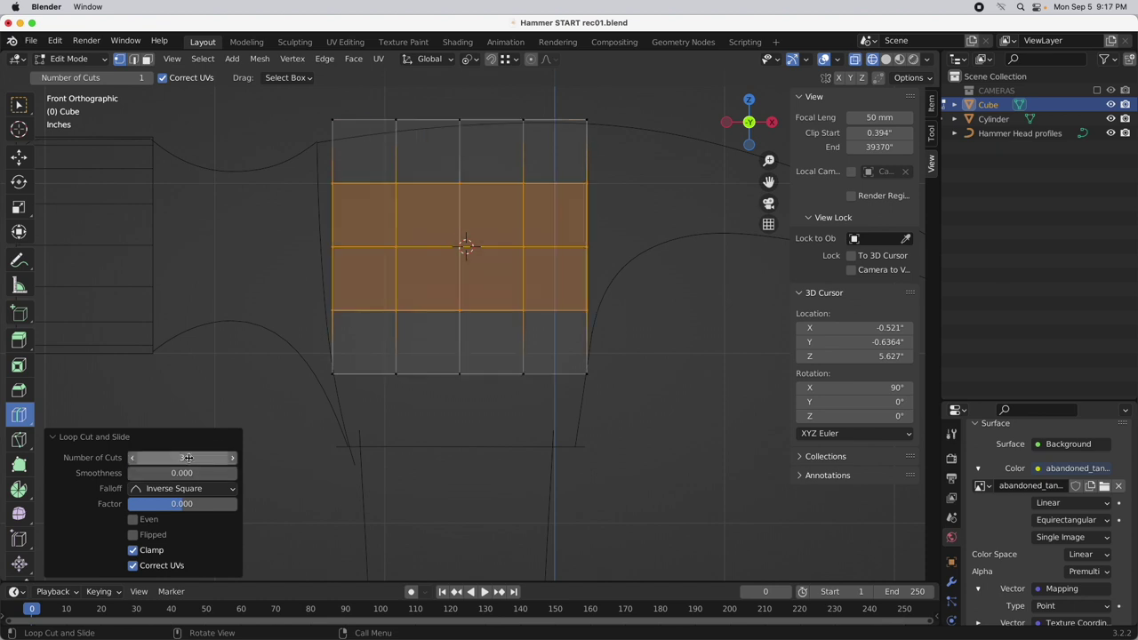
Turn off X-ray and add three evenly spaced loop cuts across the cube's depth
middle_drag(628, 160, 499, 186)
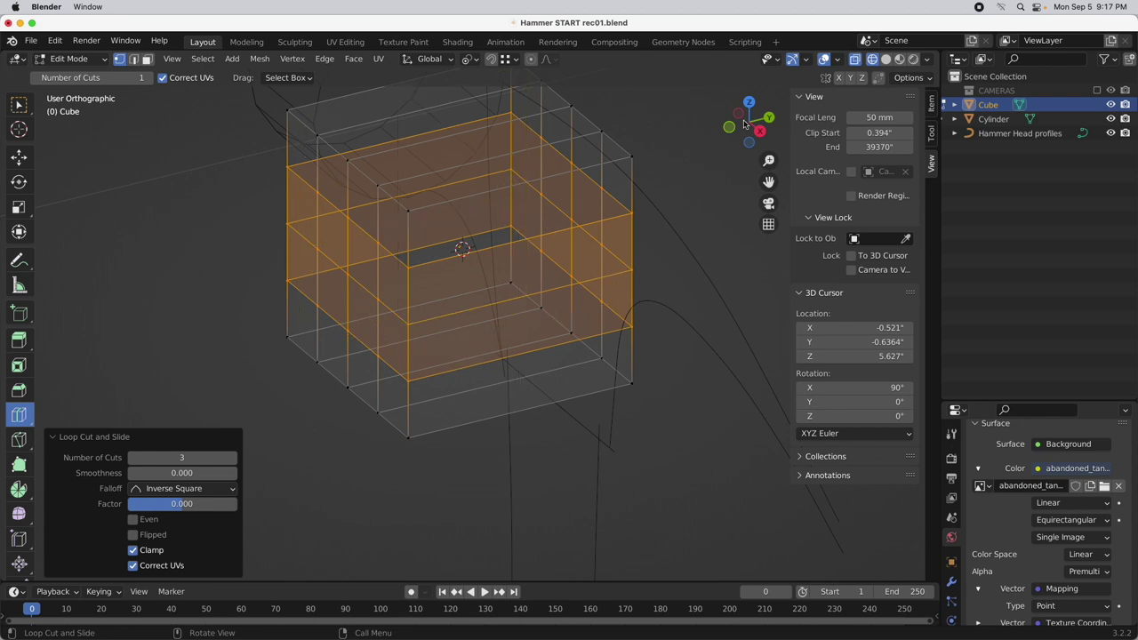
key(alt+z)
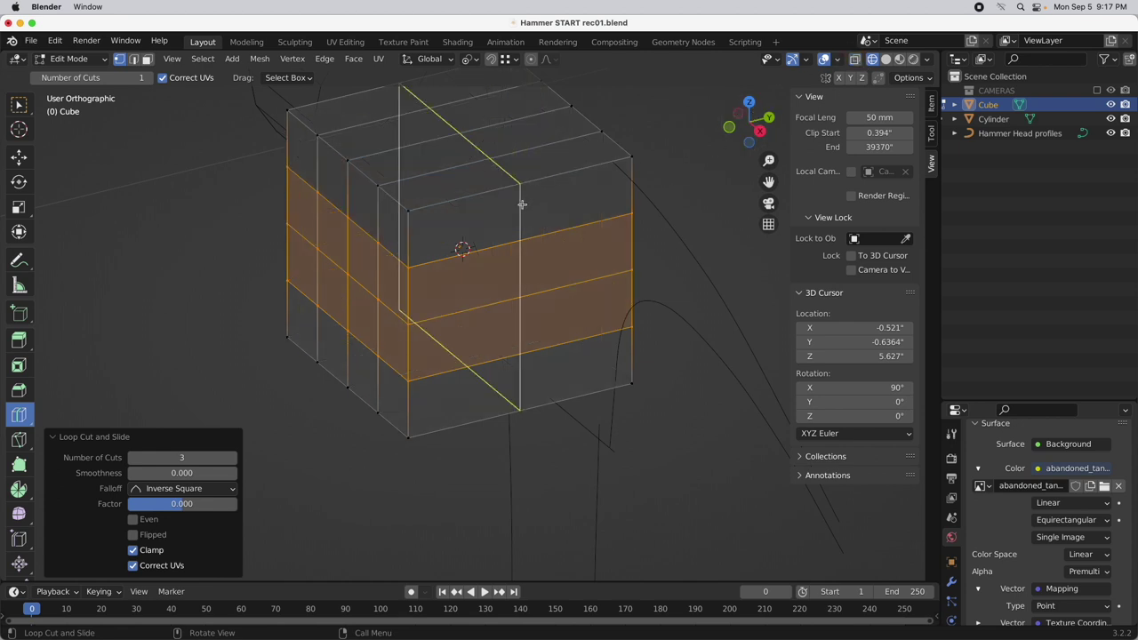
click(521, 204)
click(181, 458)
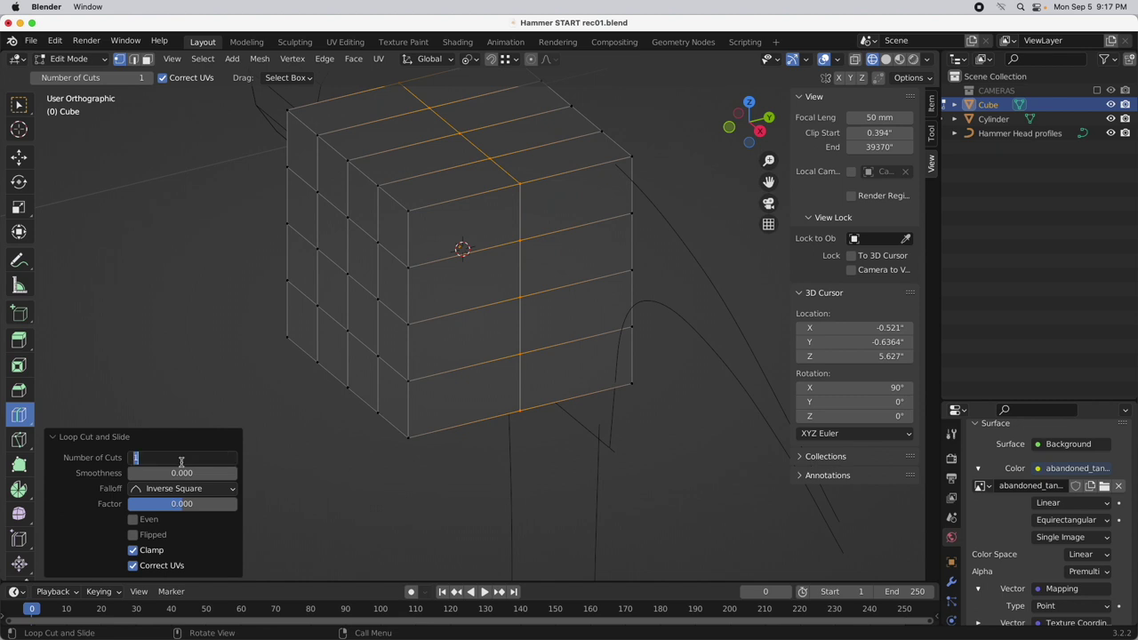
text(3)
key(Return)
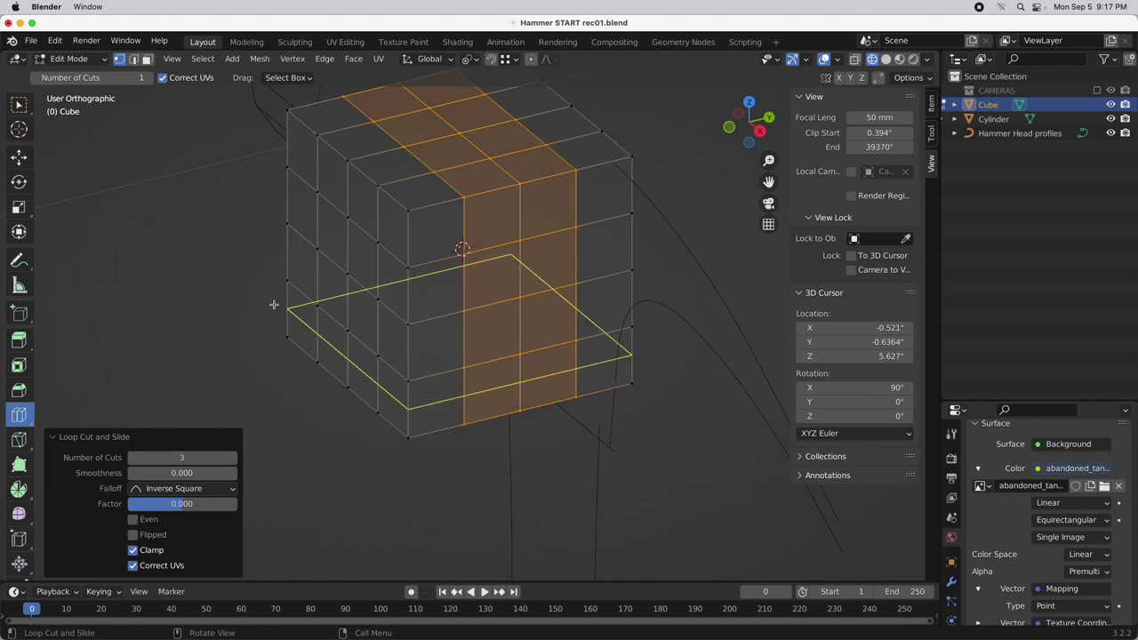
Return to the front view, switch to the Move tool and turn X-ray display back on
alt+middle_drag(395, 329, 400, 276)
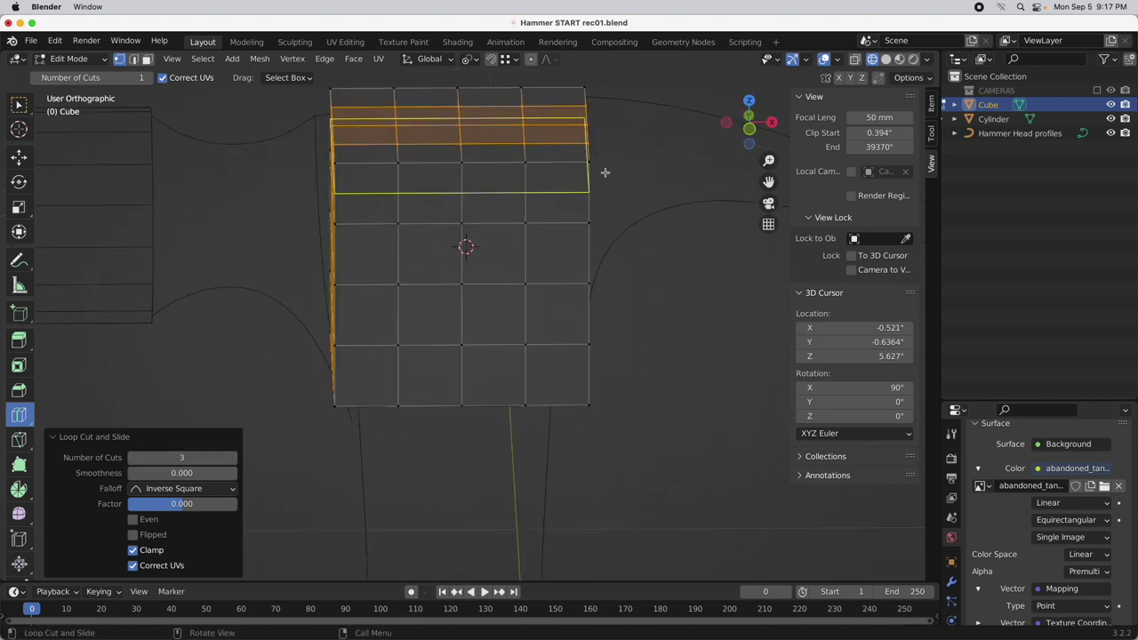
click(749, 131)
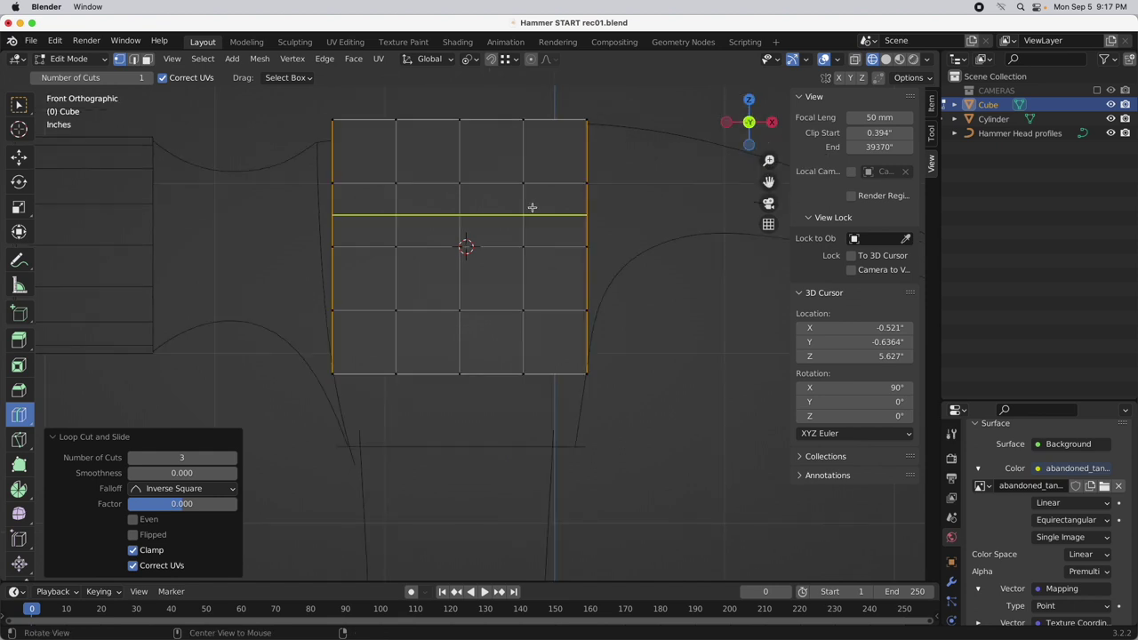
shift+middle_drag(534, 208, 582, 264)
click(19, 157)
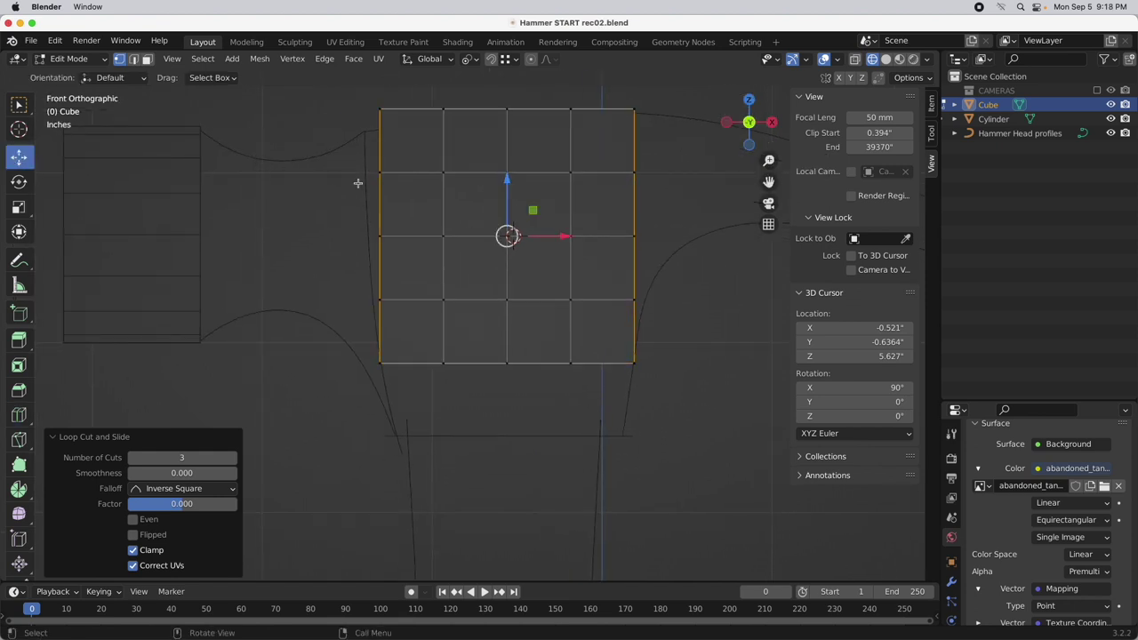
click(856, 63)
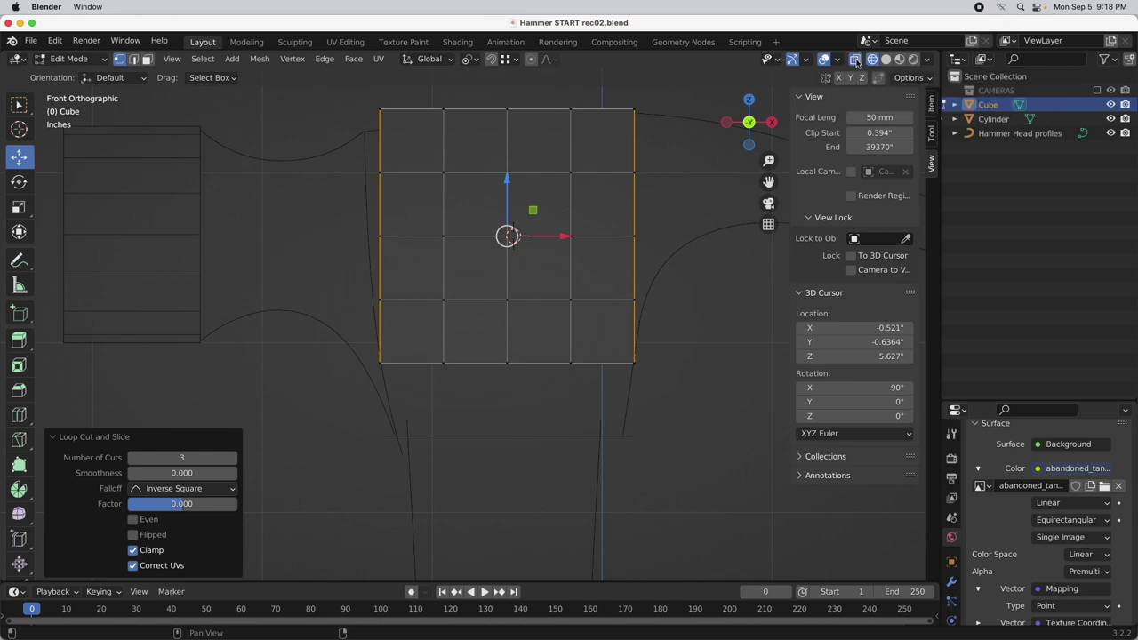
shift+middle_drag(582, 140, 553, 172)
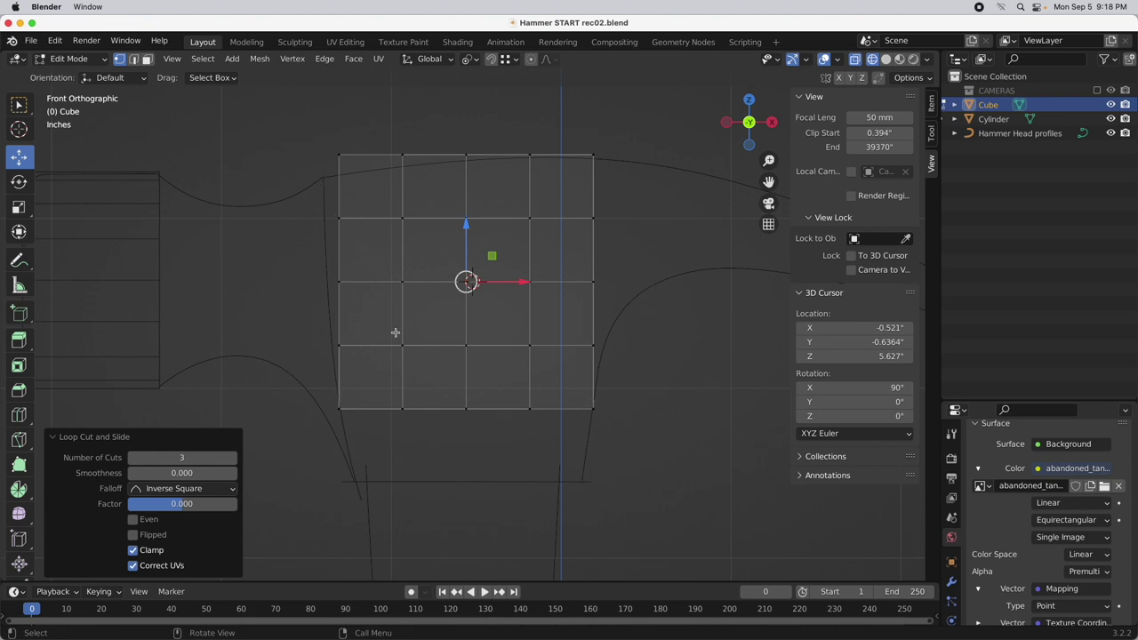
Move the cube's upper-left corner vertices and the three left-edge rows below them onto the hammer profile curve
drag(325, 122, 375, 201)
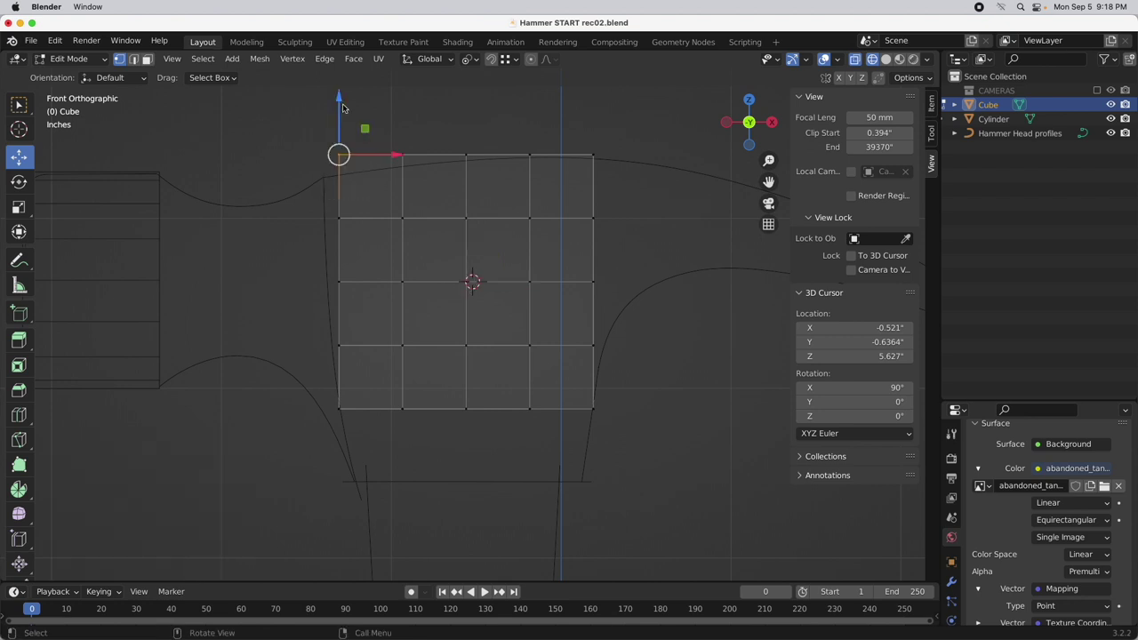
drag(365, 133, 350, 156)
click(338, 217)
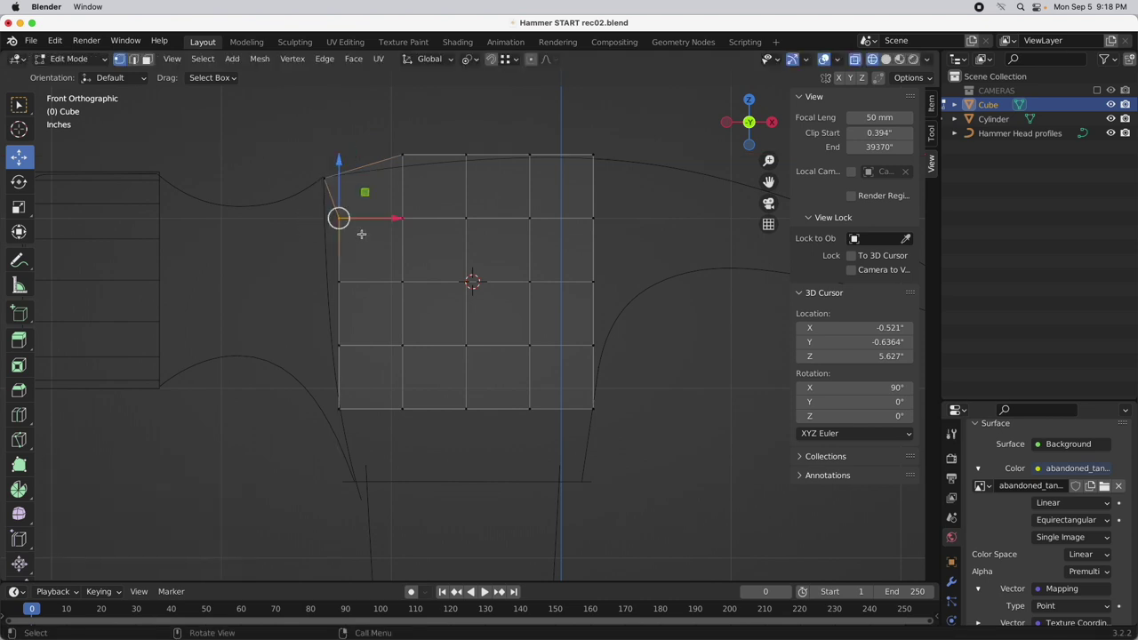
drag(397, 218, 382, 219)
click(339, 281)
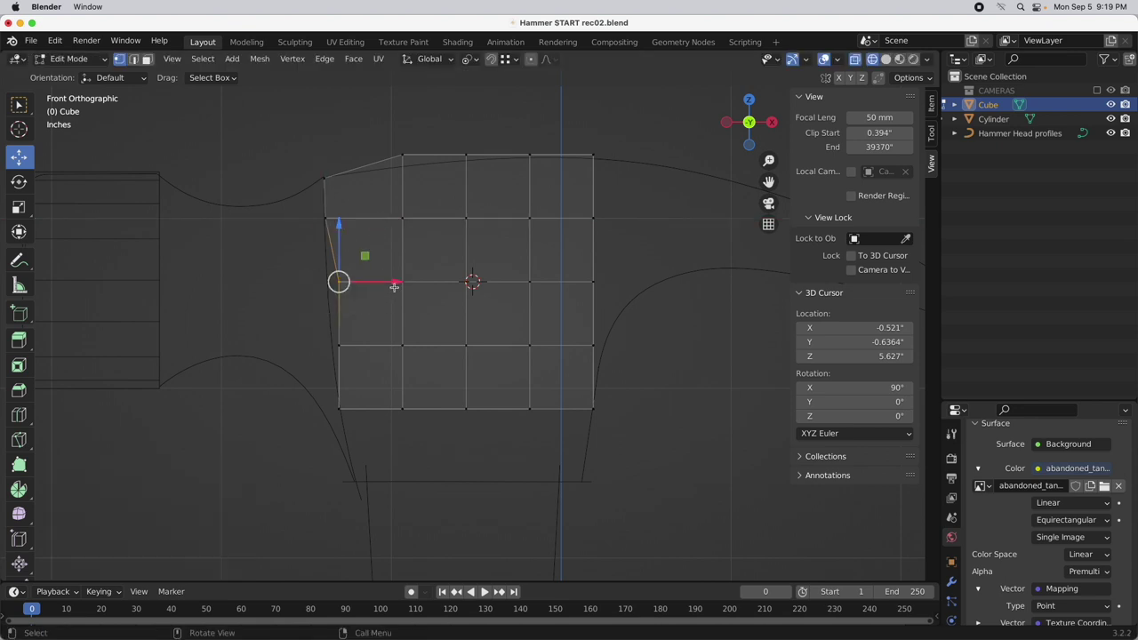
drag(392, 282, 381, 282)
drag(304, 329, 381, 384)
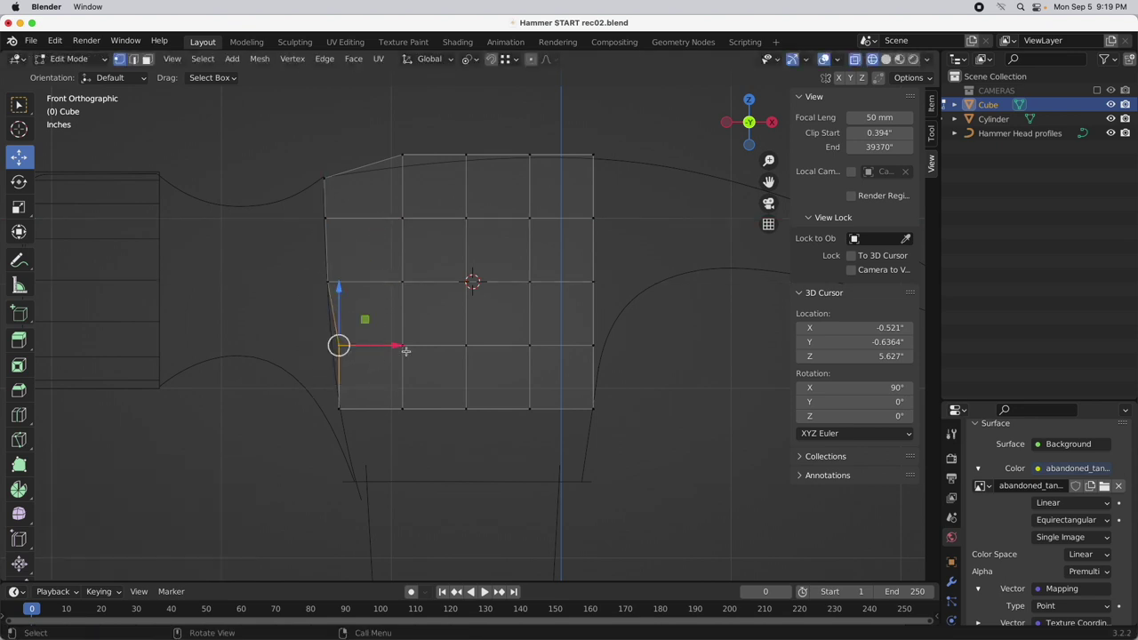
drag(394, 345, 386, 345)
Pull the upper-left corner and the row below it inward, and fit the two leftmost top-edge columns to the profile curve
click(324, 178)
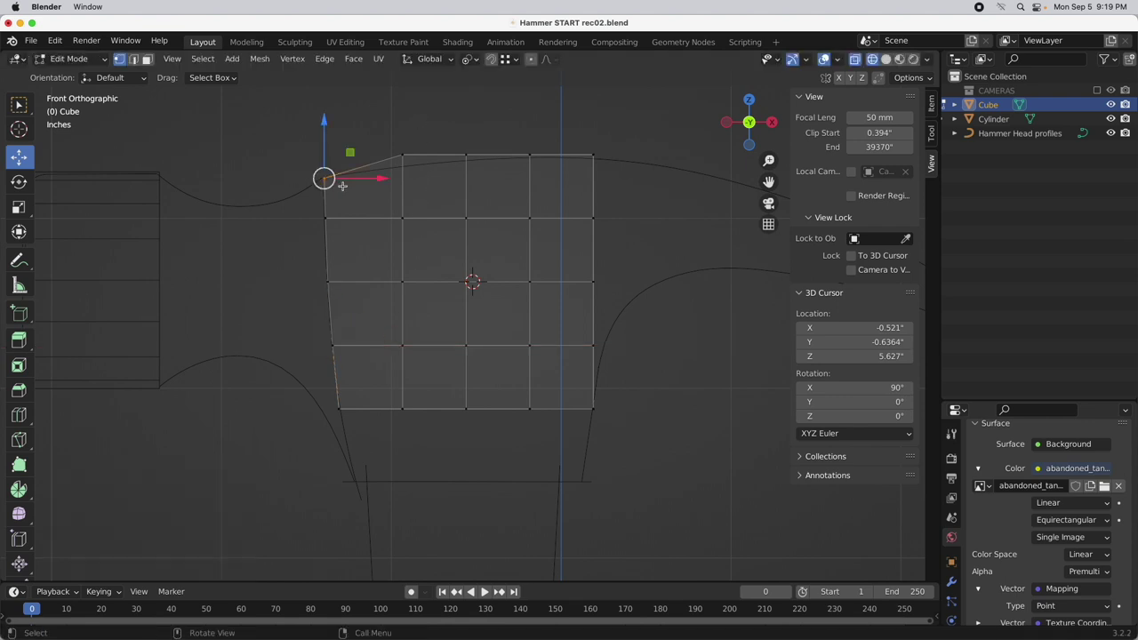
drag(358, 178, 385, 200)
shift+click(330, 215)
click(309, 138)
mouse_move(383, 107)
mouse_down()
mouse_move(423, 180)
mouse_move(404, 112)
mouse_up()
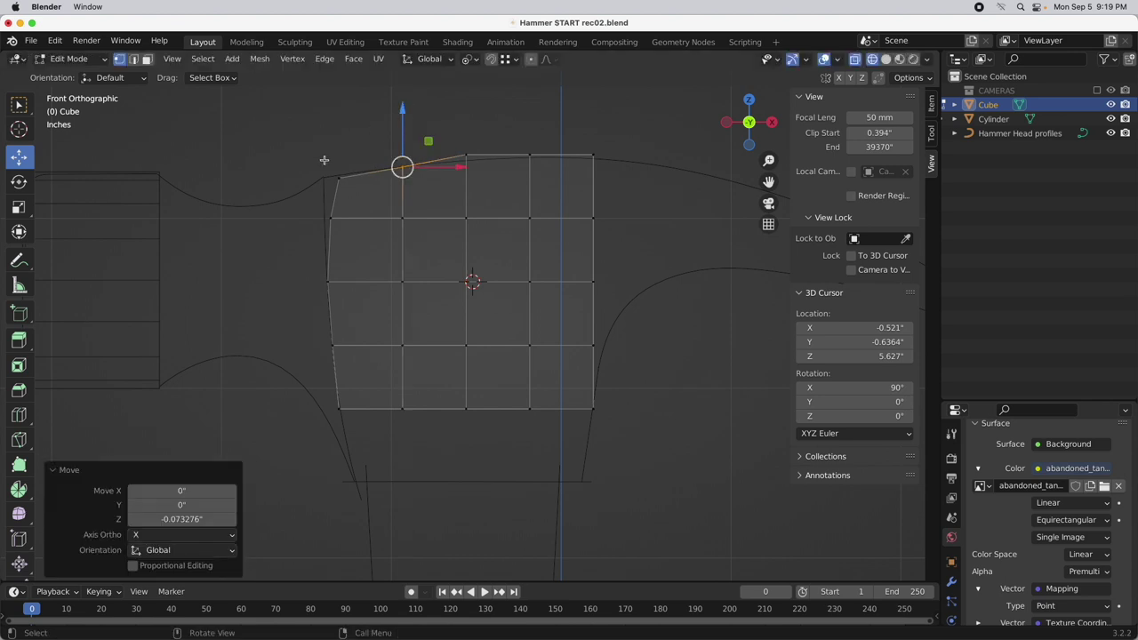
click(337, 178)
drag(338, 147, 339, 141)
Lower the third, fourth and fifth top-edge vertex columns from the left onto the upper profile curve
scroll(398, 150, up, 3)
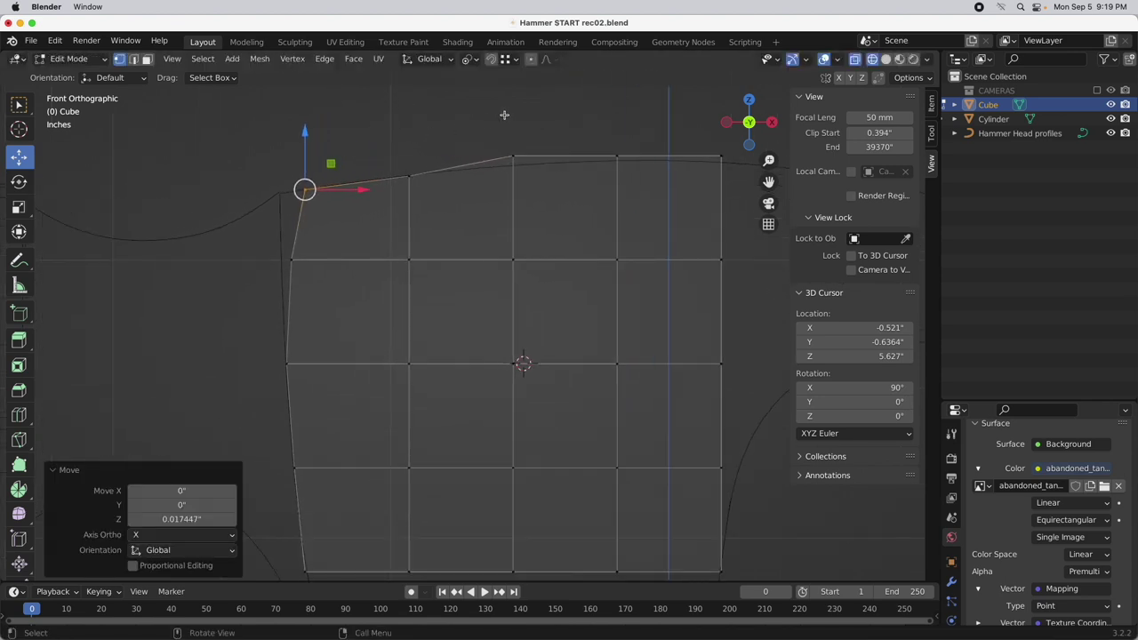
click(513, 156)
drag(516, 117, 515, 126)
shift+middle_drag(569, 140, 356, 144)
drag(370, 131, 541, 200)
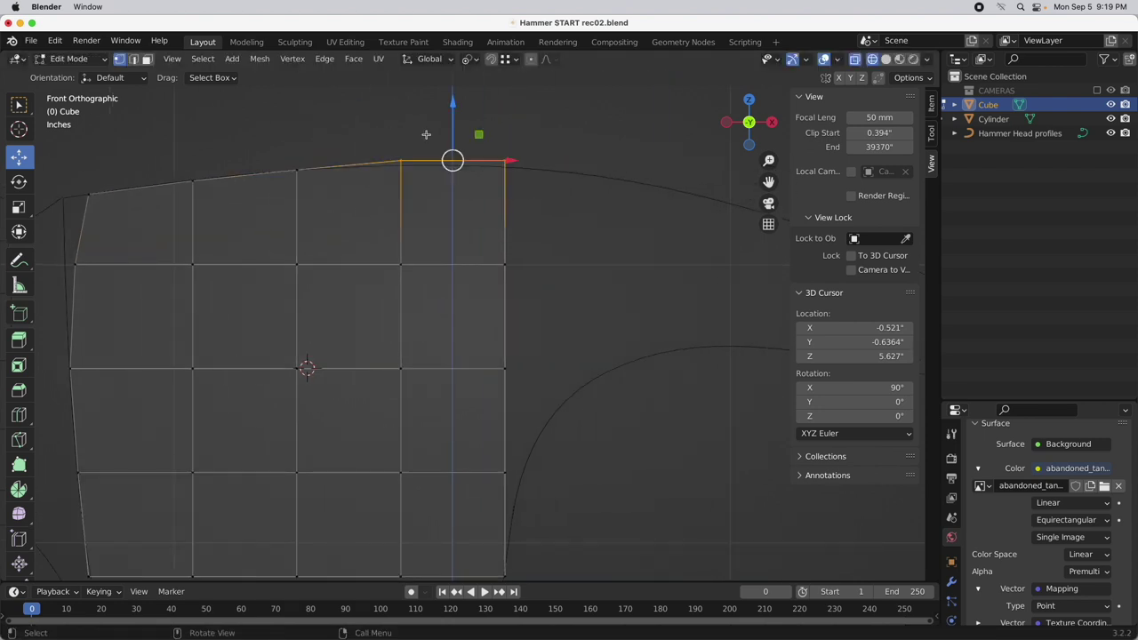
drag(453, 110, 452, 116)
Move the right edge's upper four rows outward about 0.06 in, then its upper three rows a further 0.33 in to meet the curve
shift+middle_drag(554, 200, 519, 130)
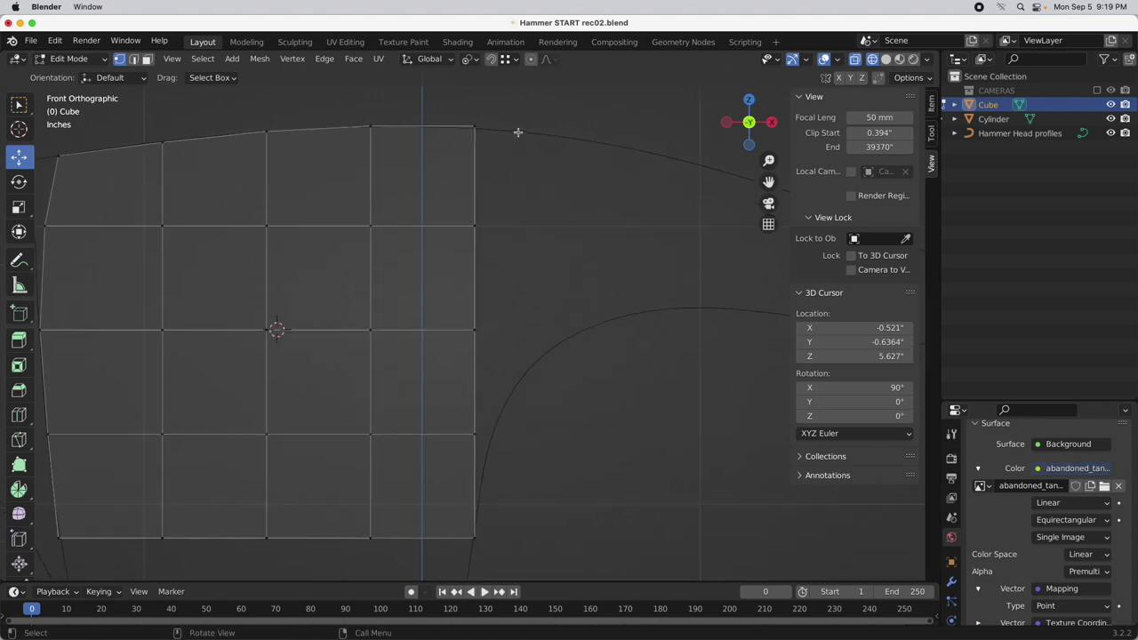
drag(511, 111, 461, 483)
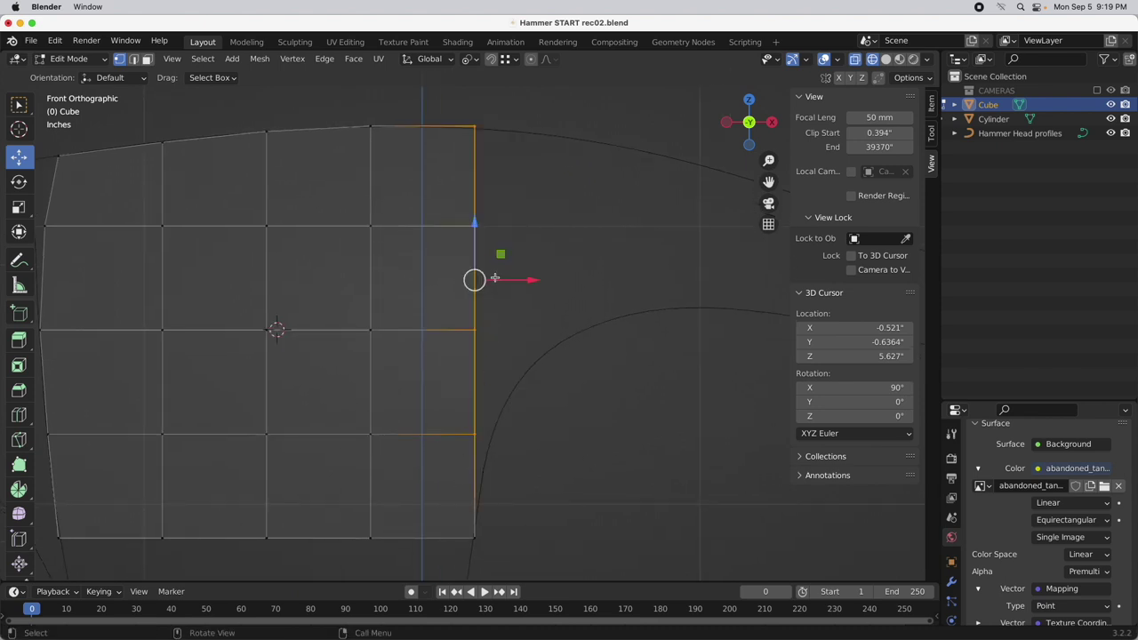
drag(496, 285, 514, 284)
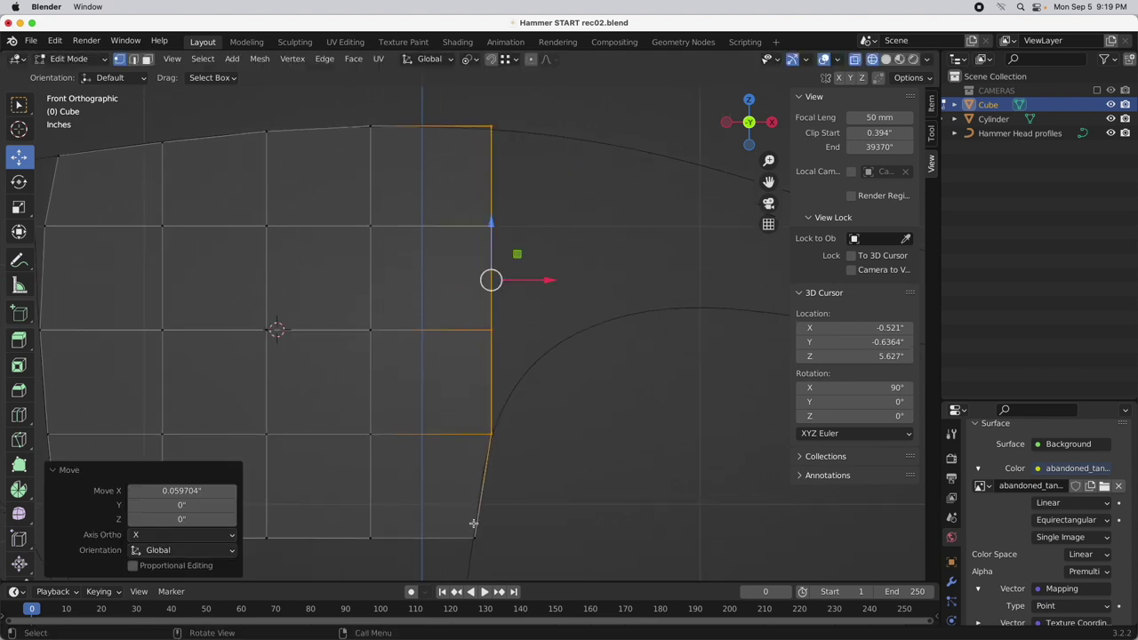
drag(525, 120, 456, 336)
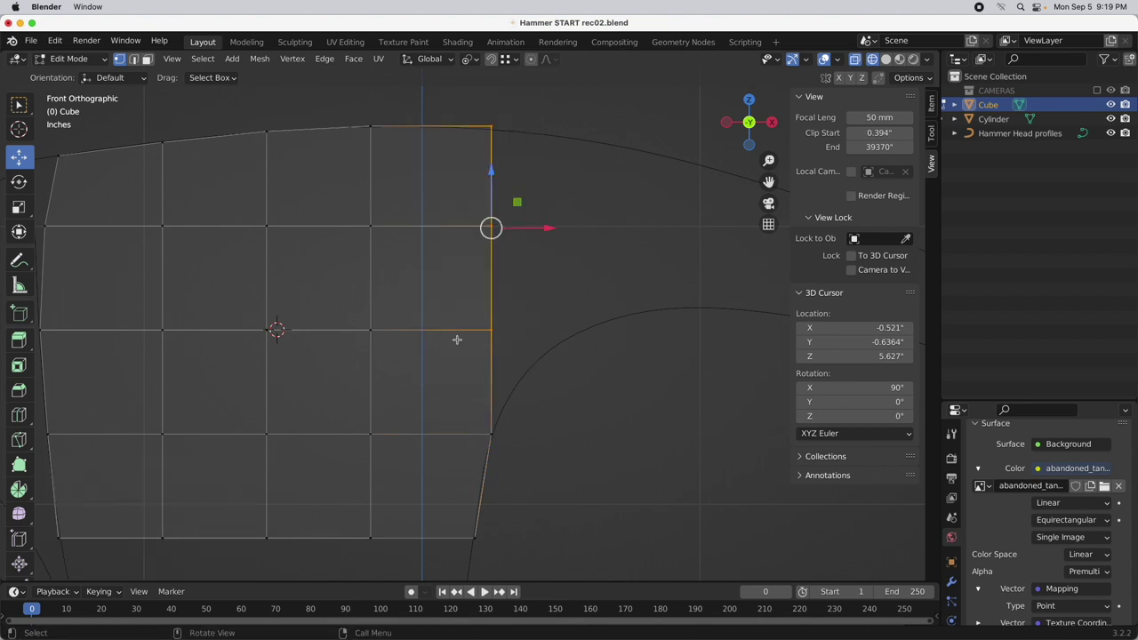
drag(506, 225, 604, 247)
Lower the upper-right corner onto the profile curve and shift the upper three rows of the adjacent column right about 0.2 in
shift+middle_drag(607, 129, 587, 163)
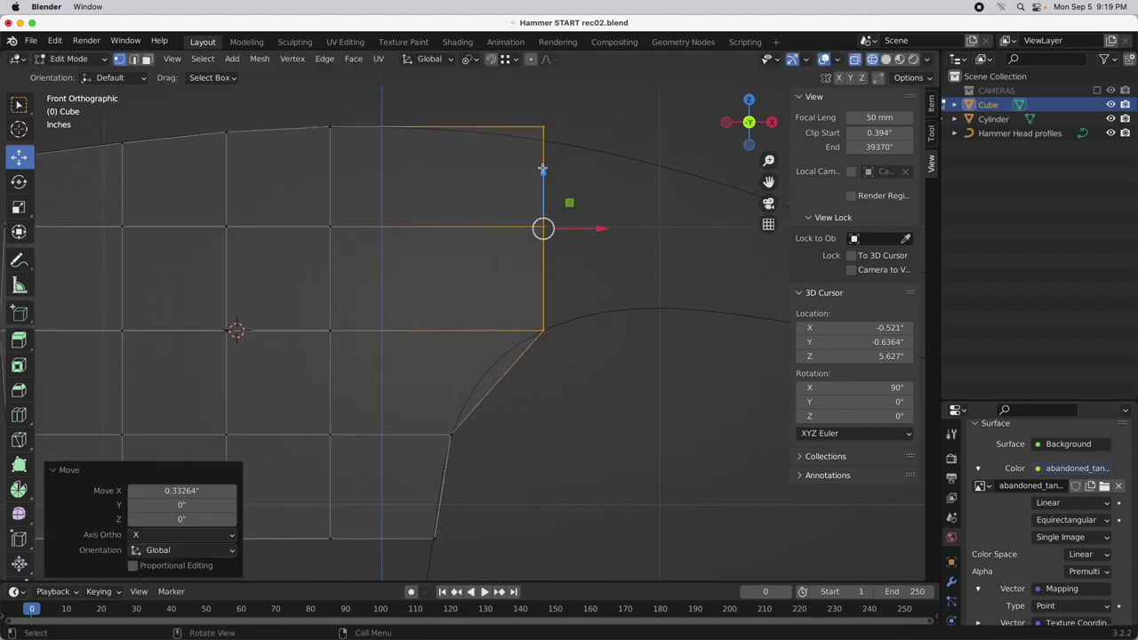
click(542, 167)
drag(543, 92, 543, 105)
drag(300, 115, 351, 398)
drag(364, 227, 423, 232)
shift+middle_drag(238, 322, 422, 365)
click(855, 59)
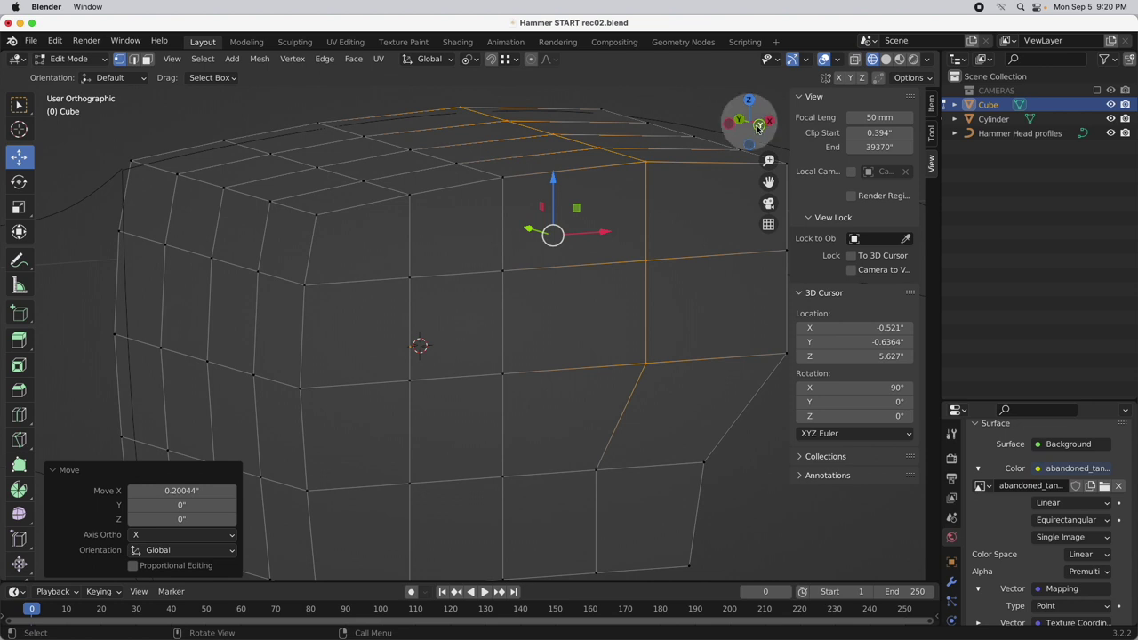
click(759, 124)
drag(364, 112, 420, 417)
drag(442, 238, 462, 240)
key(ctrl+z)
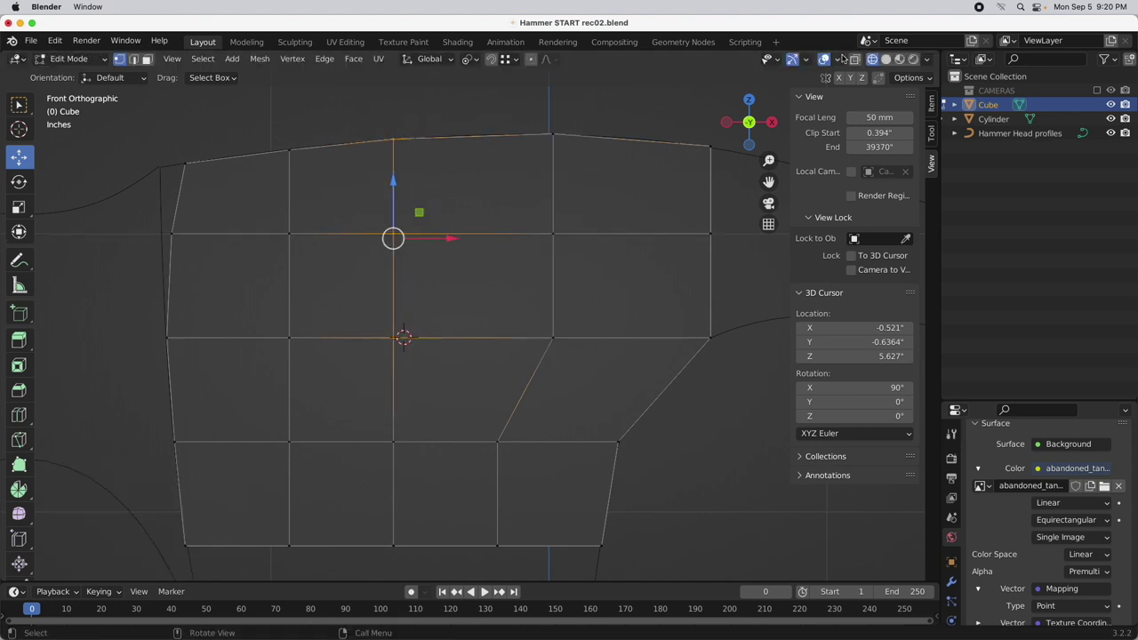
With X-ray on, shift the upper three rows of the middle vertex column slightly right to even out the spacing
drag(364, 97, 445, 402)
drag(425, 238, 446, 239)
click(622, 111)
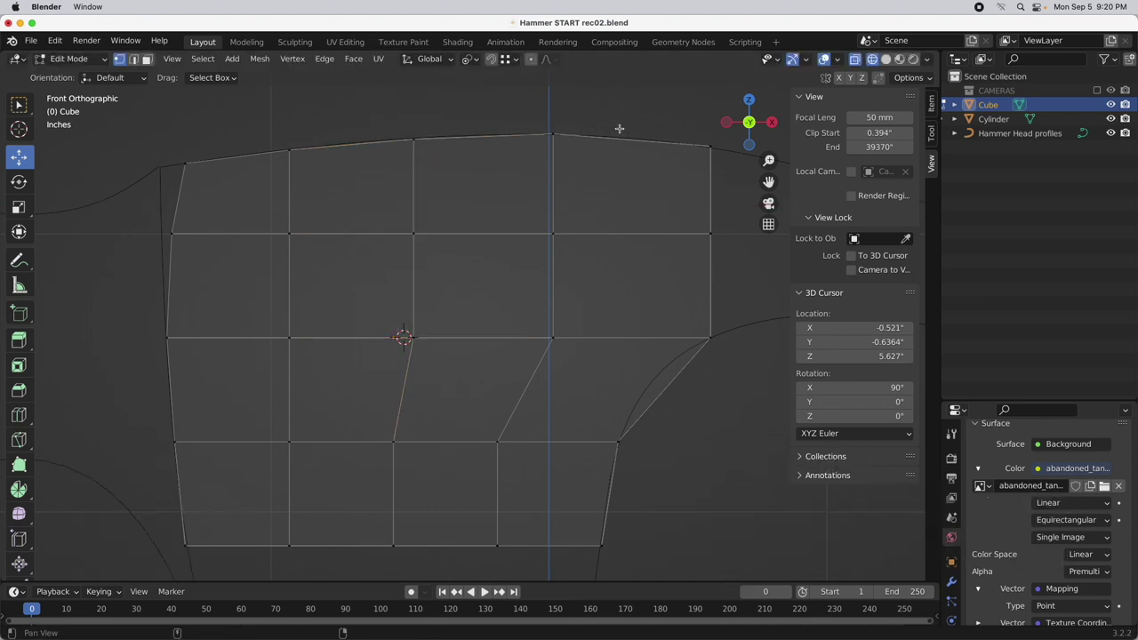
Knife-cut with cut through enabled across the slanted right edge's midpoint to the nearest inner vertex in the middle row
shift+scroll(569, 127, right, 3)
shift+scroll(616, 351, down, 2)
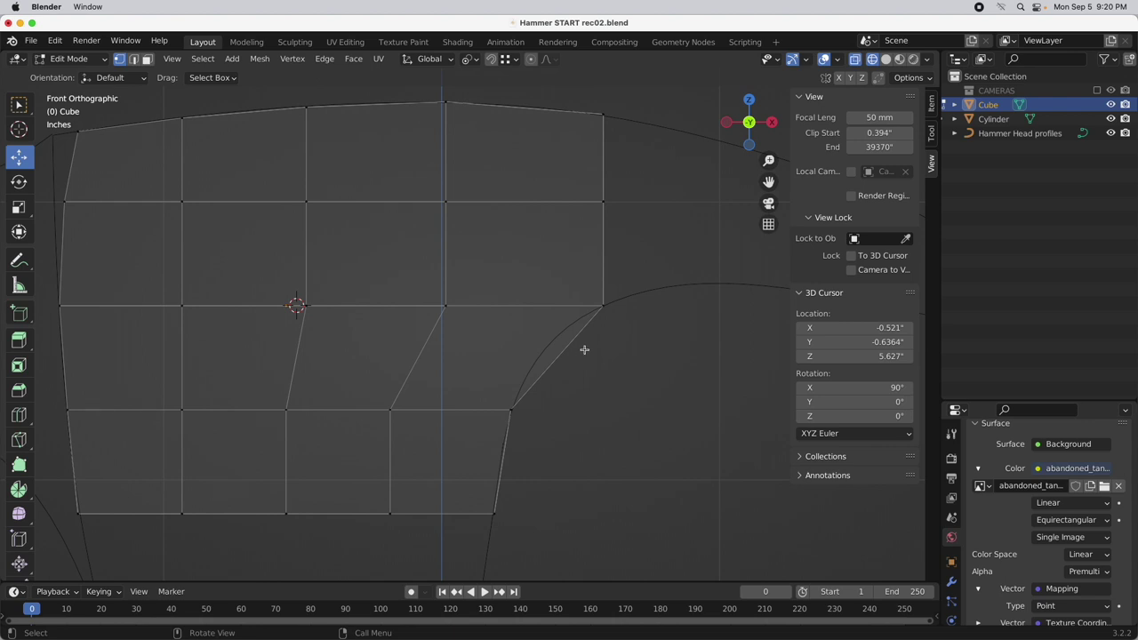
scroll(584, 349, up, 2)
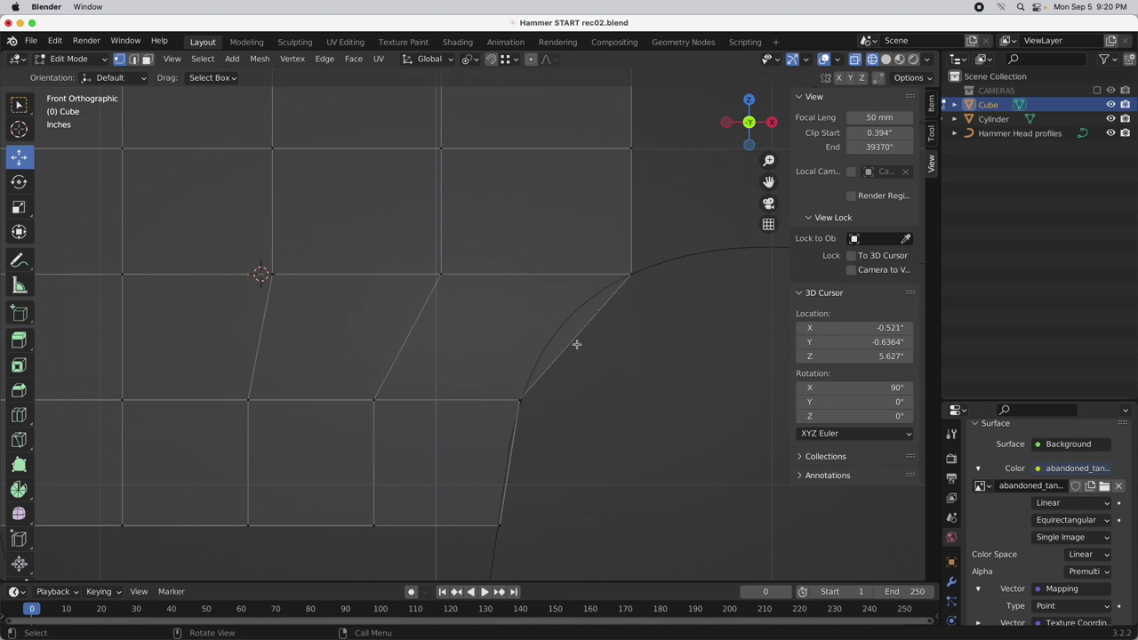
key(k)
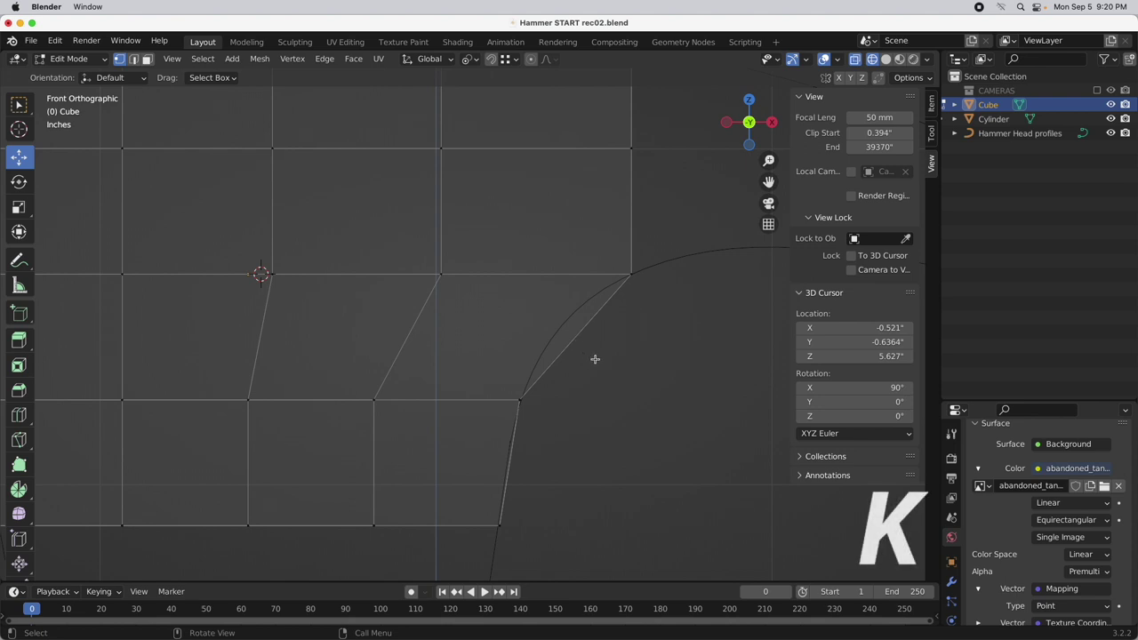
click(606, 361)
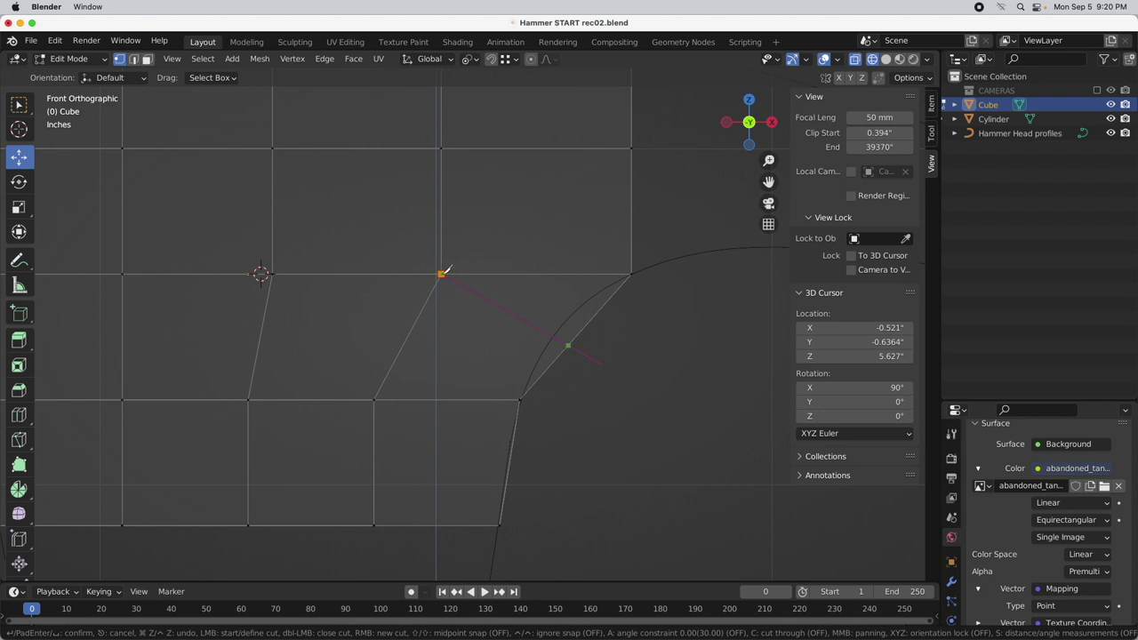
key(c)
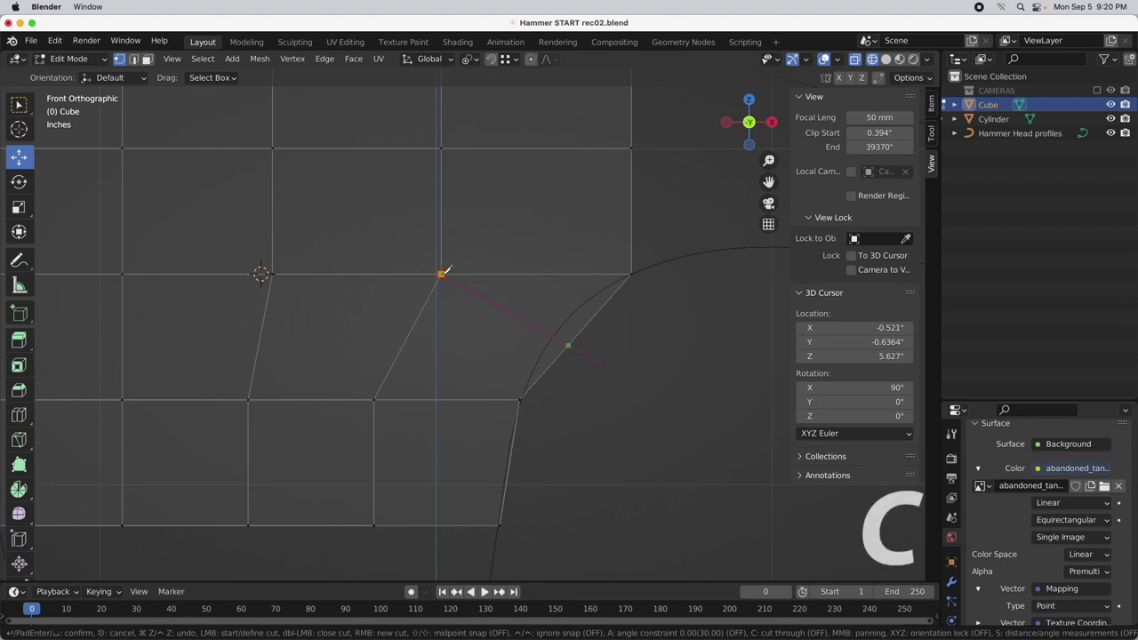
click(450, 273)
key(Return)
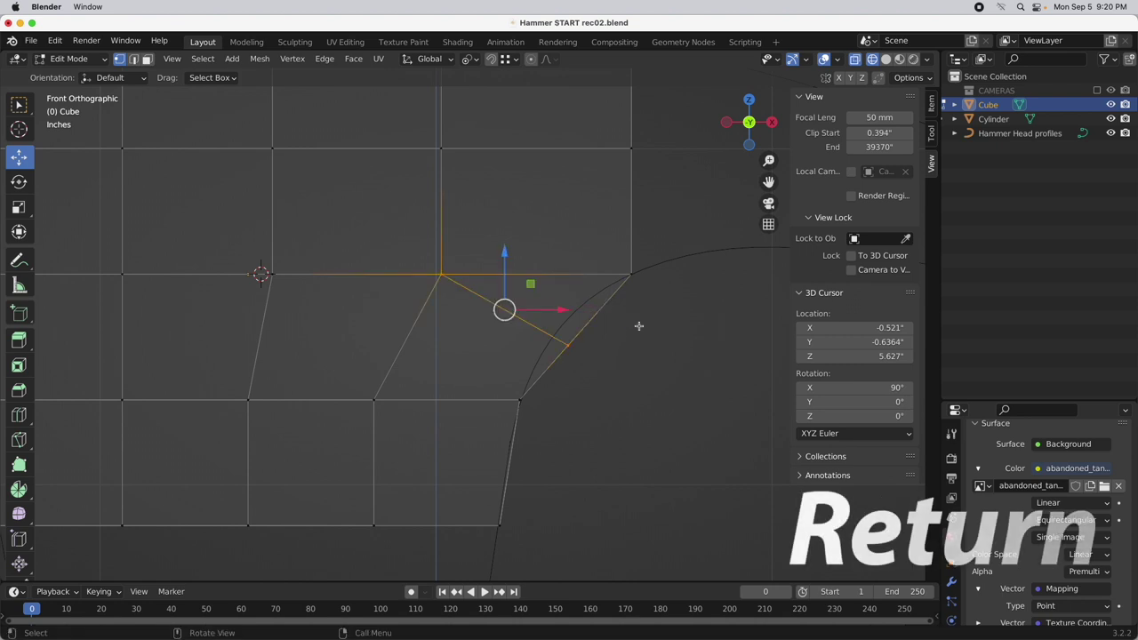
In front view, move the new vertices on the slanted edge about -0.026 in X and 0.055 in Z onto the curve, excluding Y
middle_drag(637, 330, 606, 339)
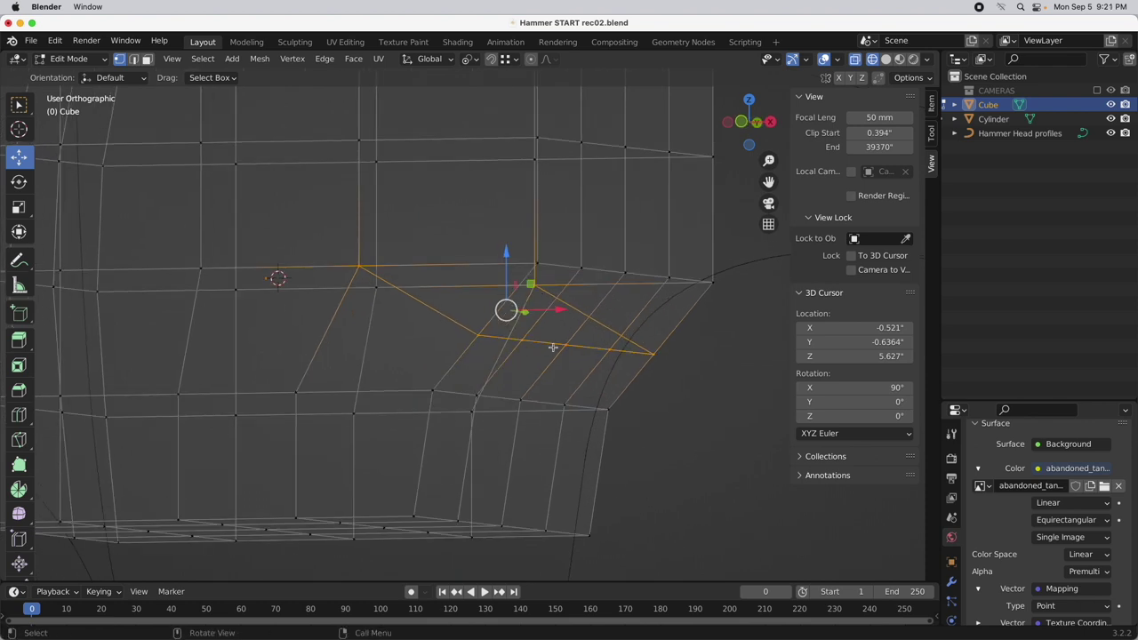
click(748, 126)
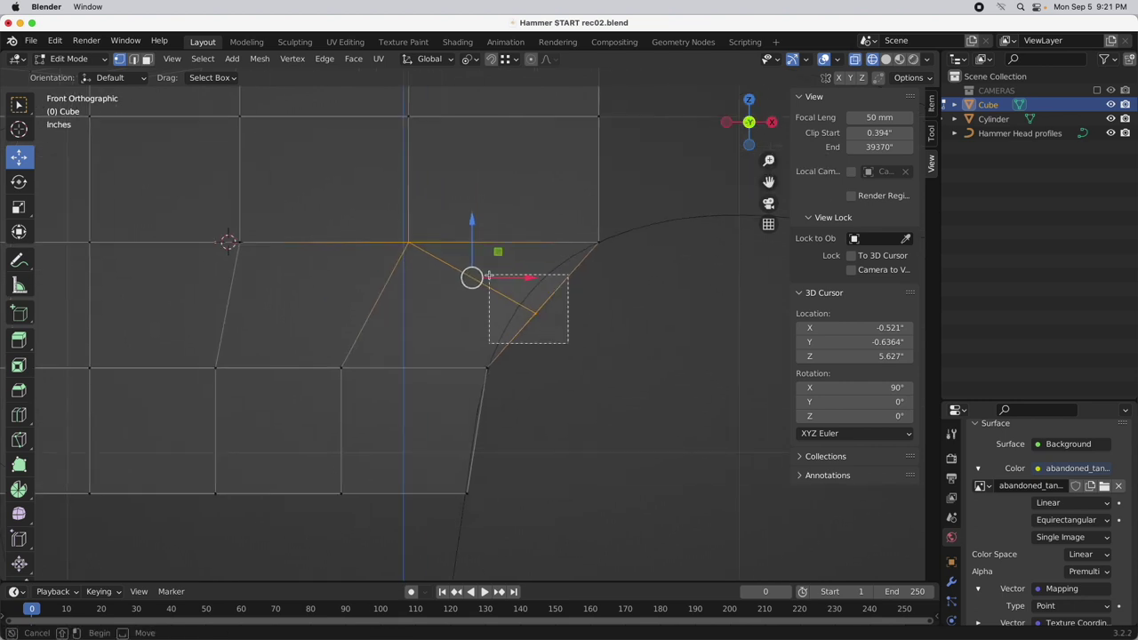
click(534, 313)
key(g)
key(shift+y)
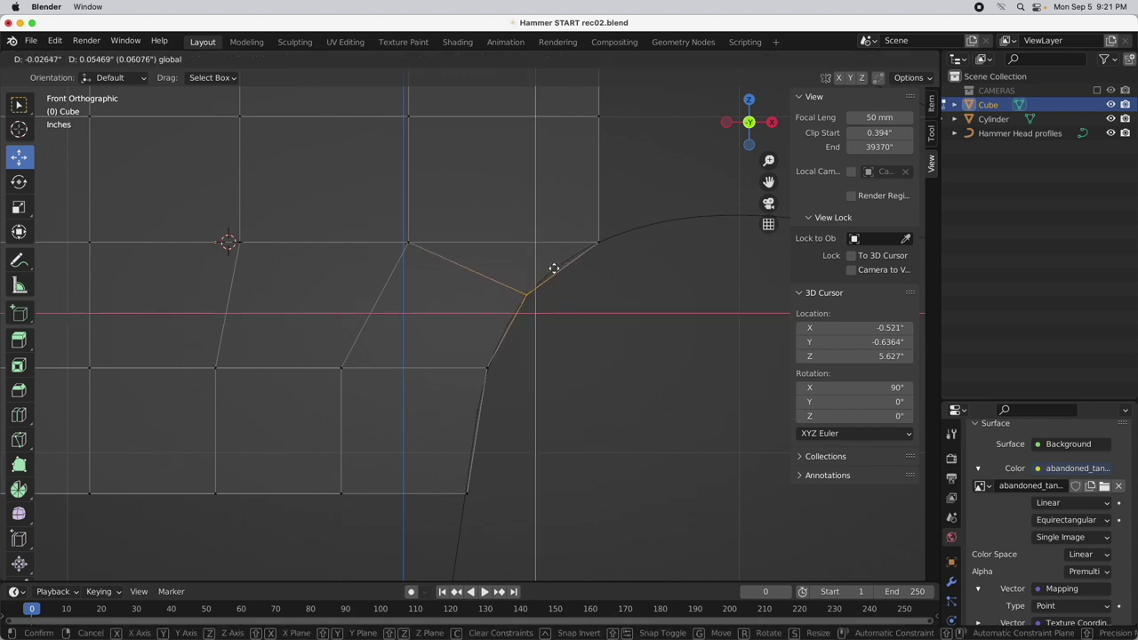
click(554, 268)
Move the cube's lower-left corner vertices about 0.0095 in along X onto the profile curve
shift+middle_drag(540, 362, 592, 426)
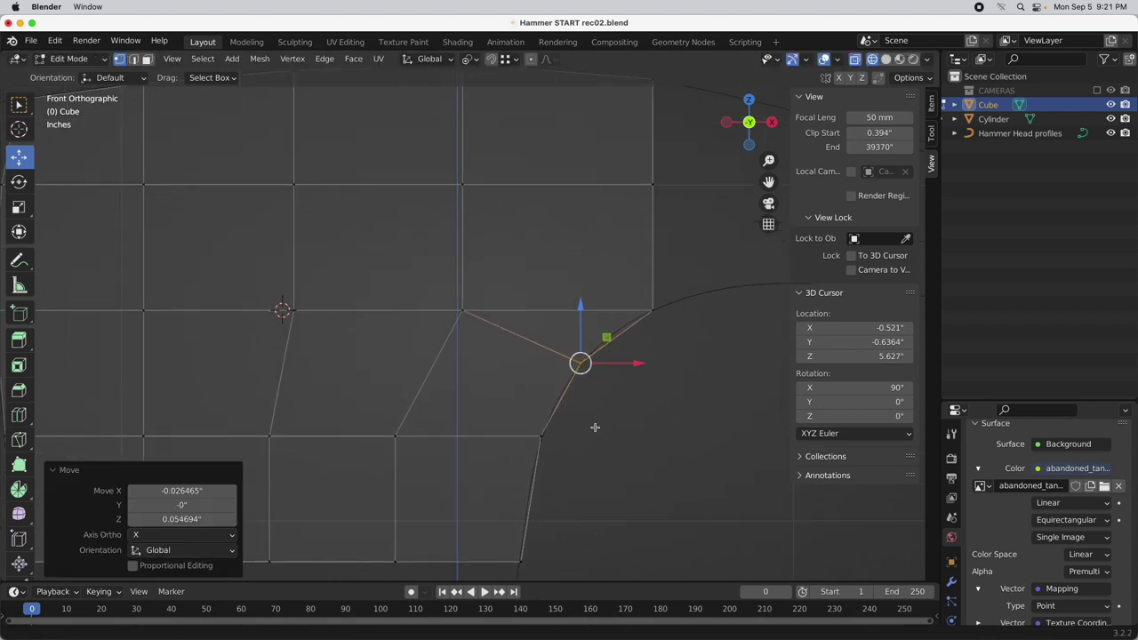
scroll(558, 367, down, 2)
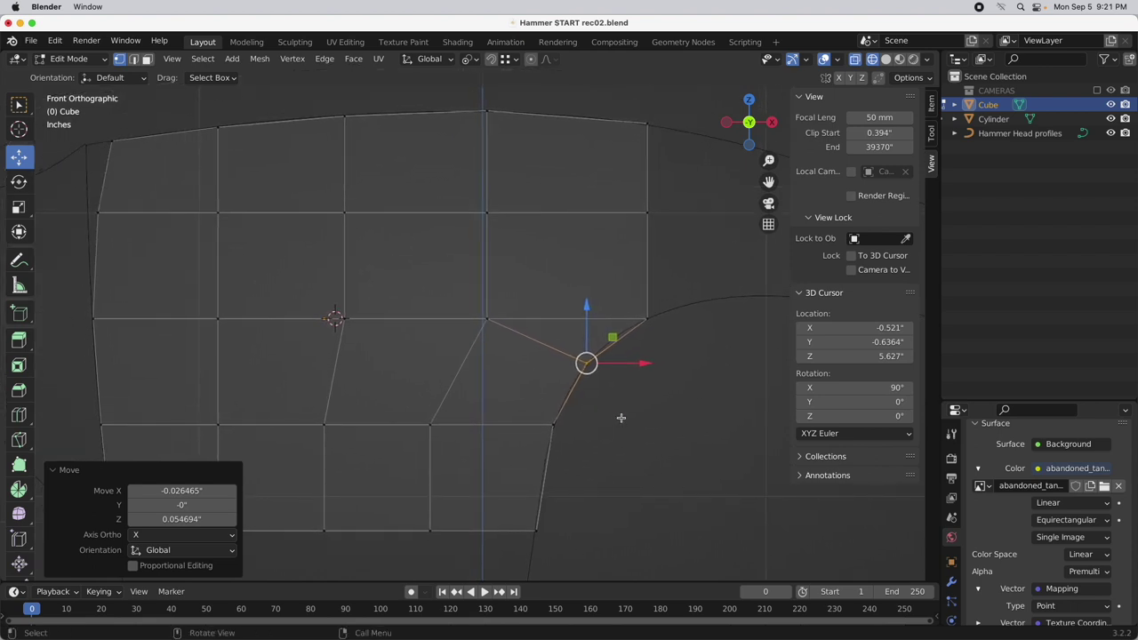
scroll(618, 411, down, 2)
shift+middle_drag(535, 439, 638, 314)
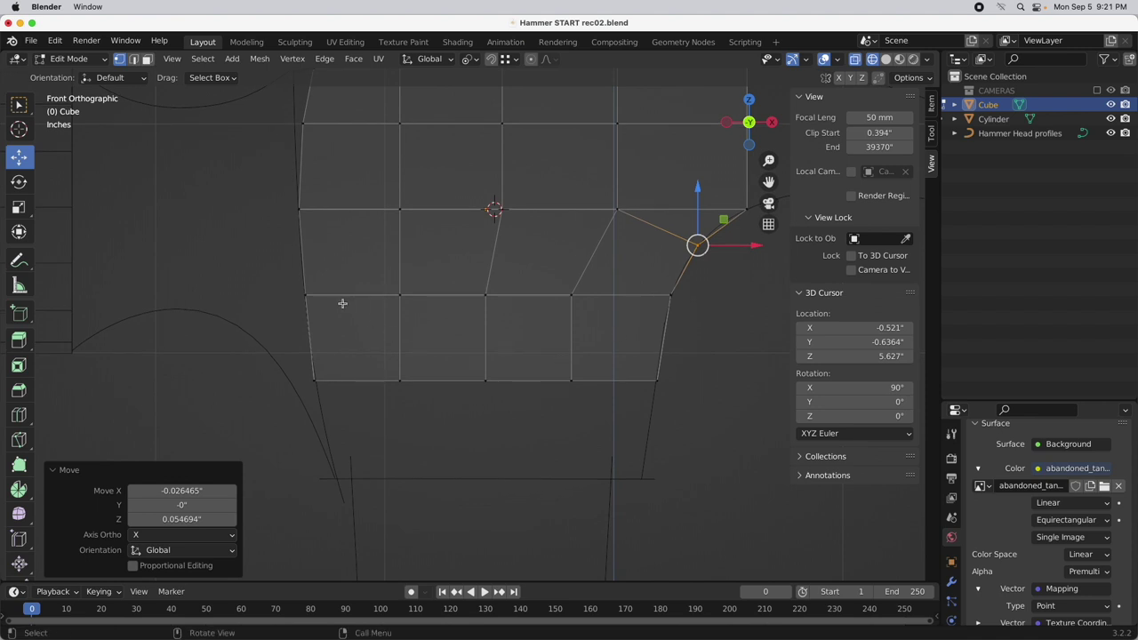
click(309, 380)
scroll(307, 377, up, 4)
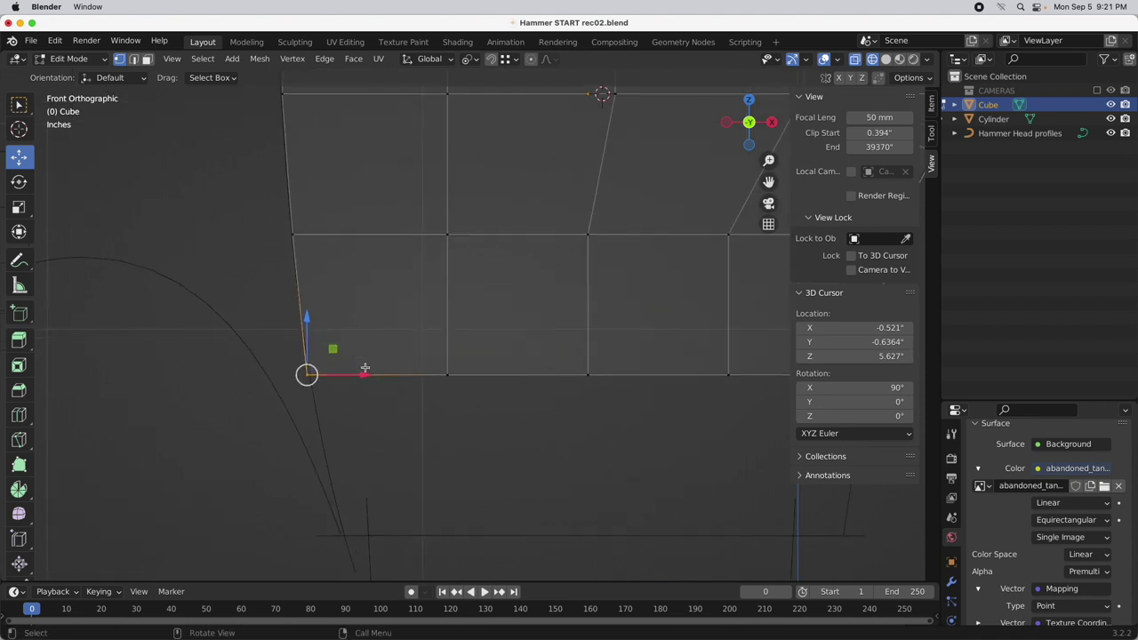
drag(366, 378, 370, 375)
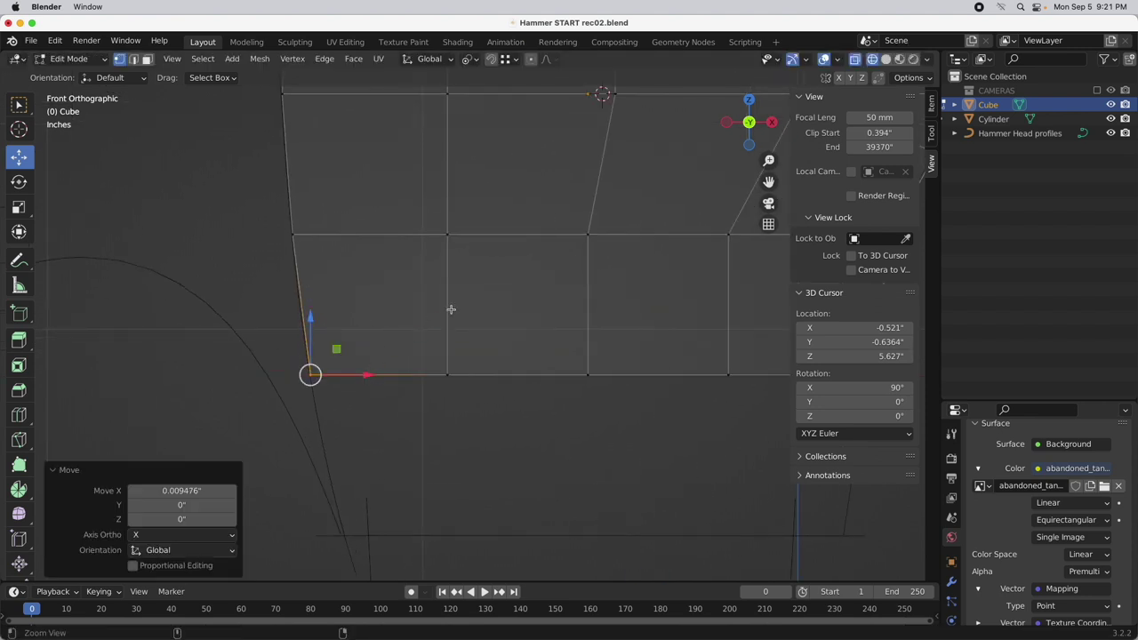
Extrude the cube's bottom faces straight down about 0.426 in along Z to the horizontal profile line
scroll(452, 307, down, 2)
shift+middle_drag(602, 299, 520, 296)
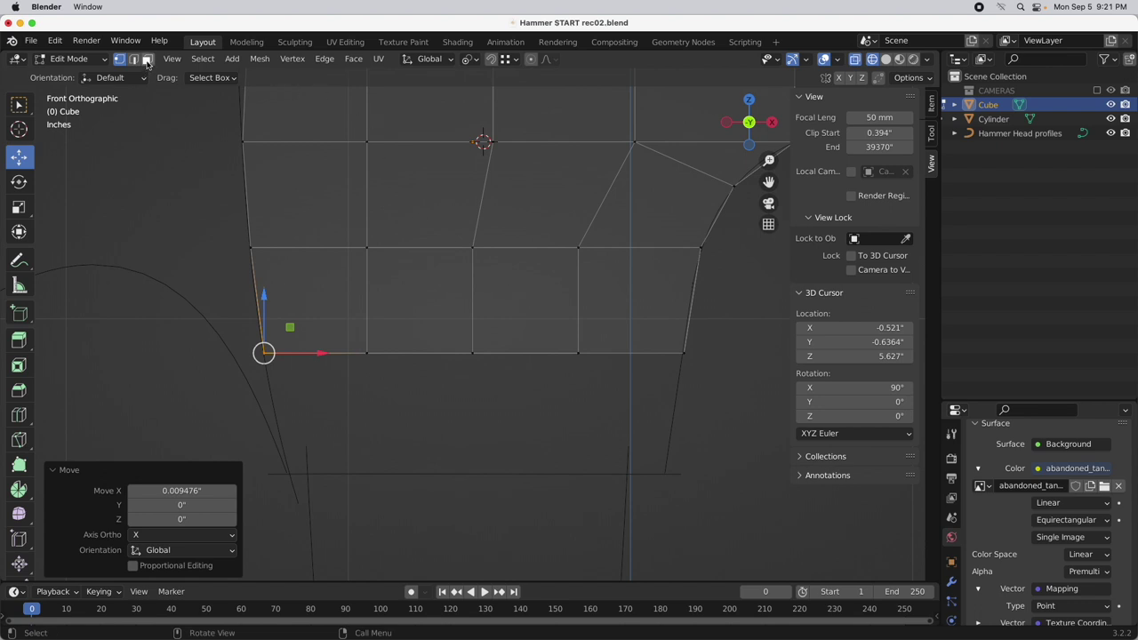
click(148, 58)
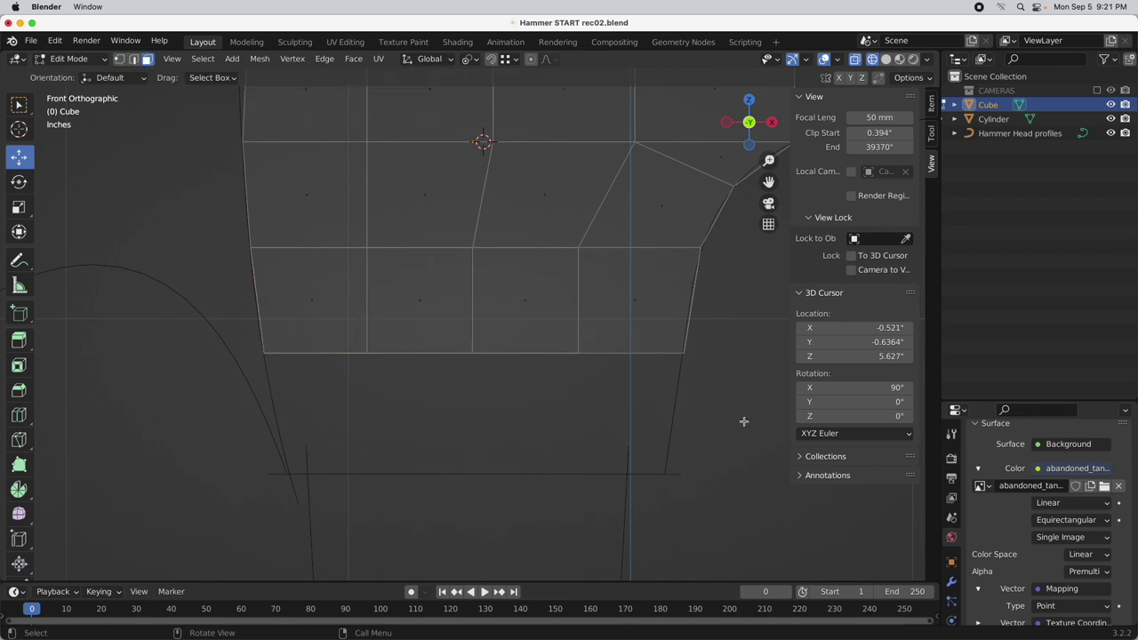
drag(744, 421, 199, 322)
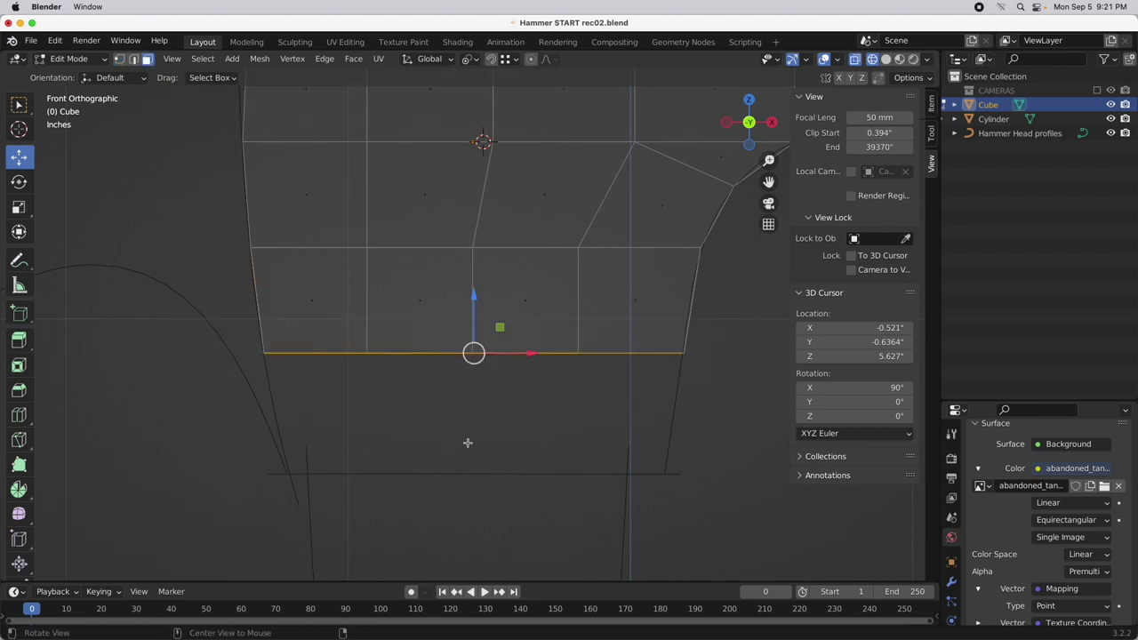
click(17, 344)
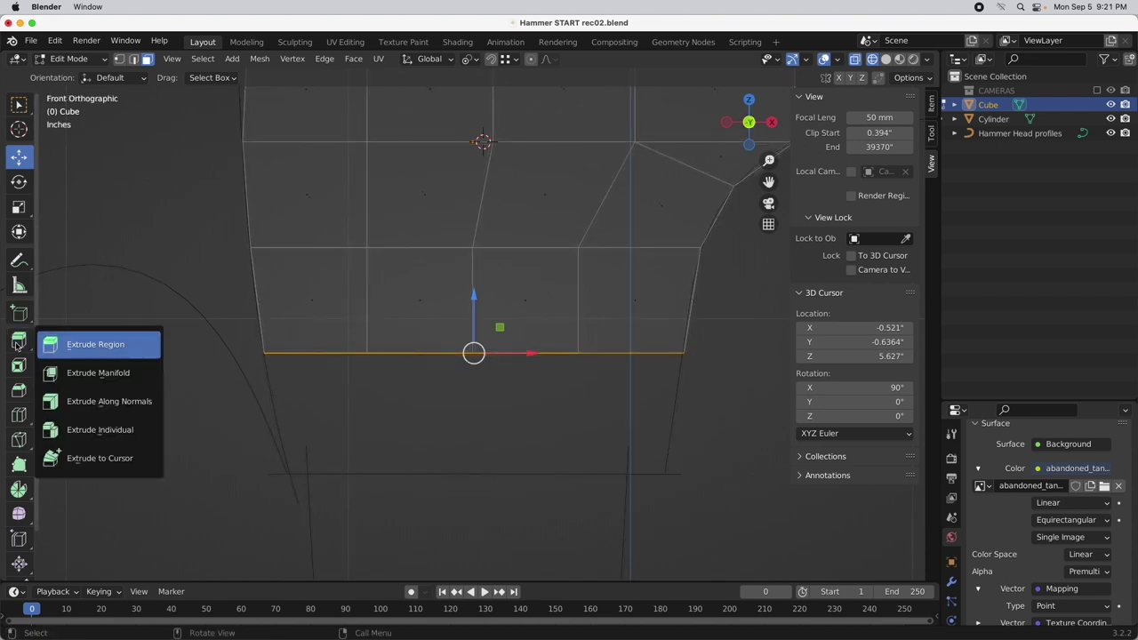
click(68, 347)
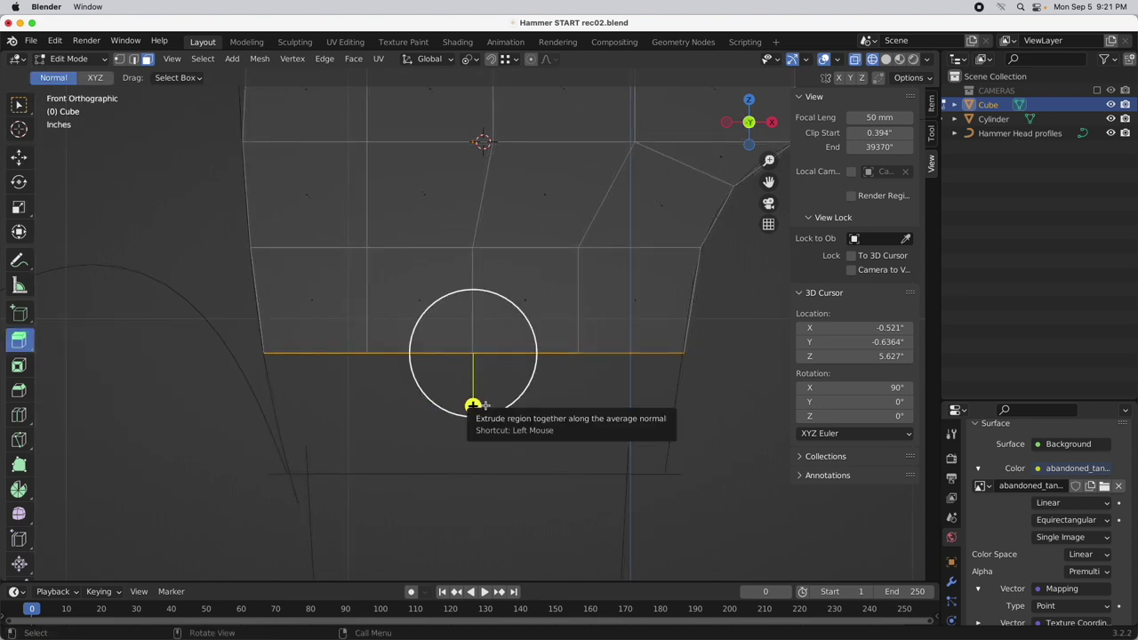
drag(472, 401, 483, 529)
key(z)
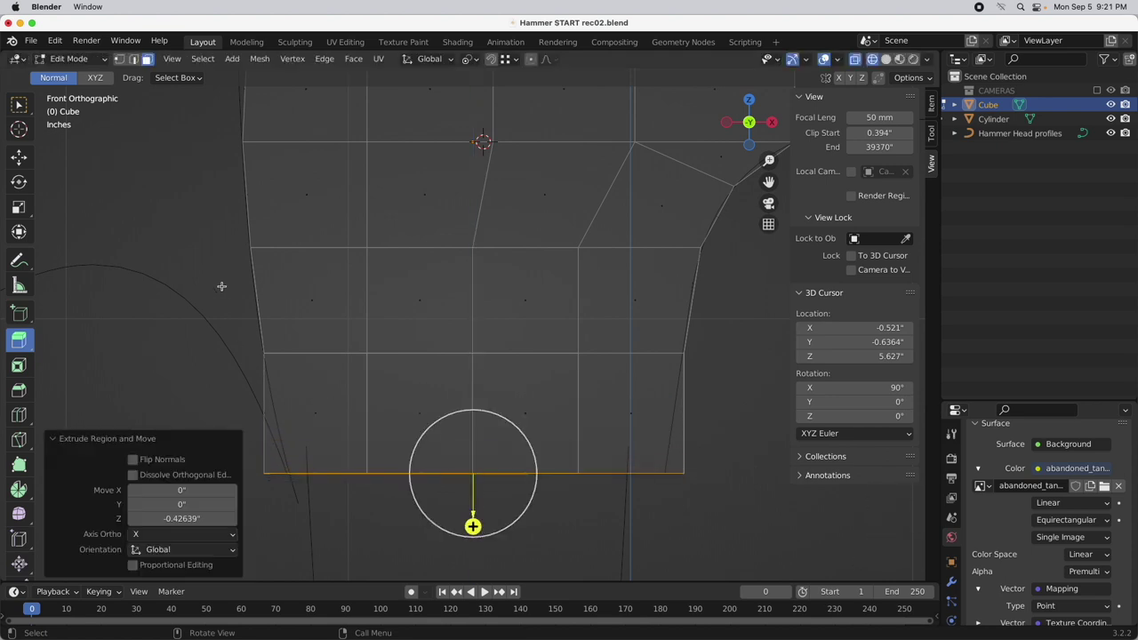
Move the new bottom corner vertices onto the profile curves, the left ones about 0.095 in and the right ones about -0.067 in along X
click(18, 158)
key(1)
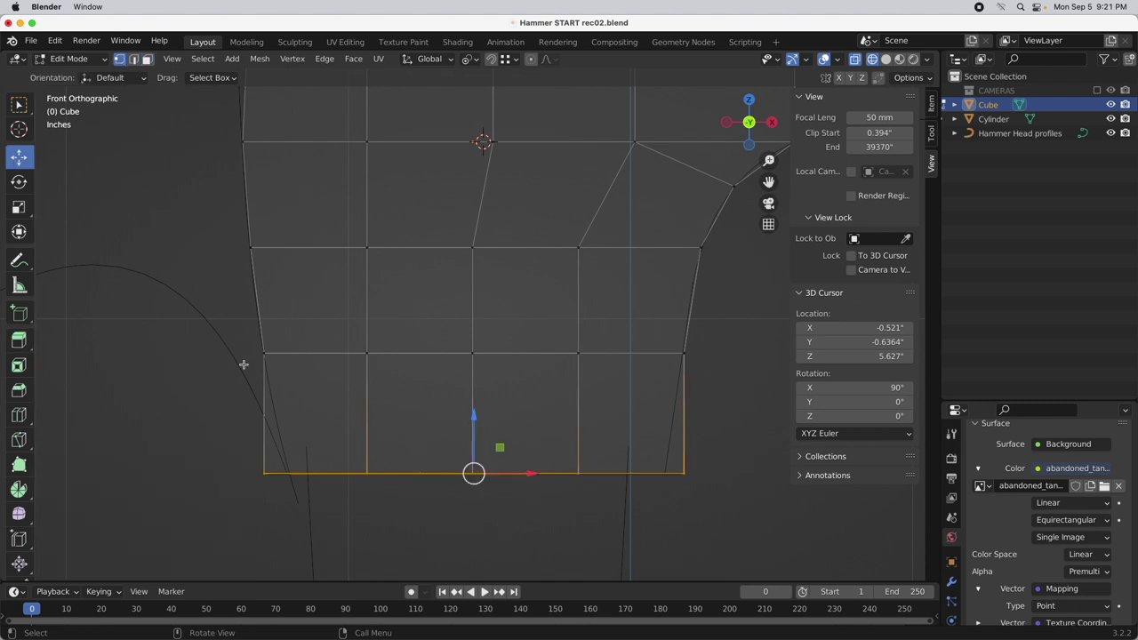
drag(228, 452, 307, 524)
drag(320, 474, 347, 478)
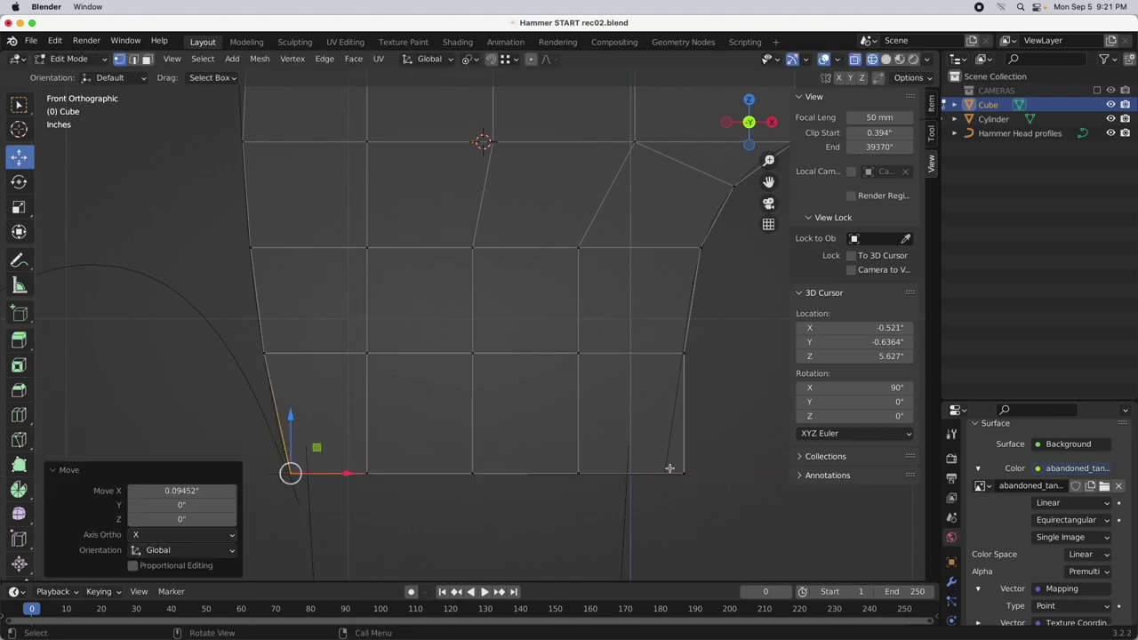
drag(649, 435, 709, 474)
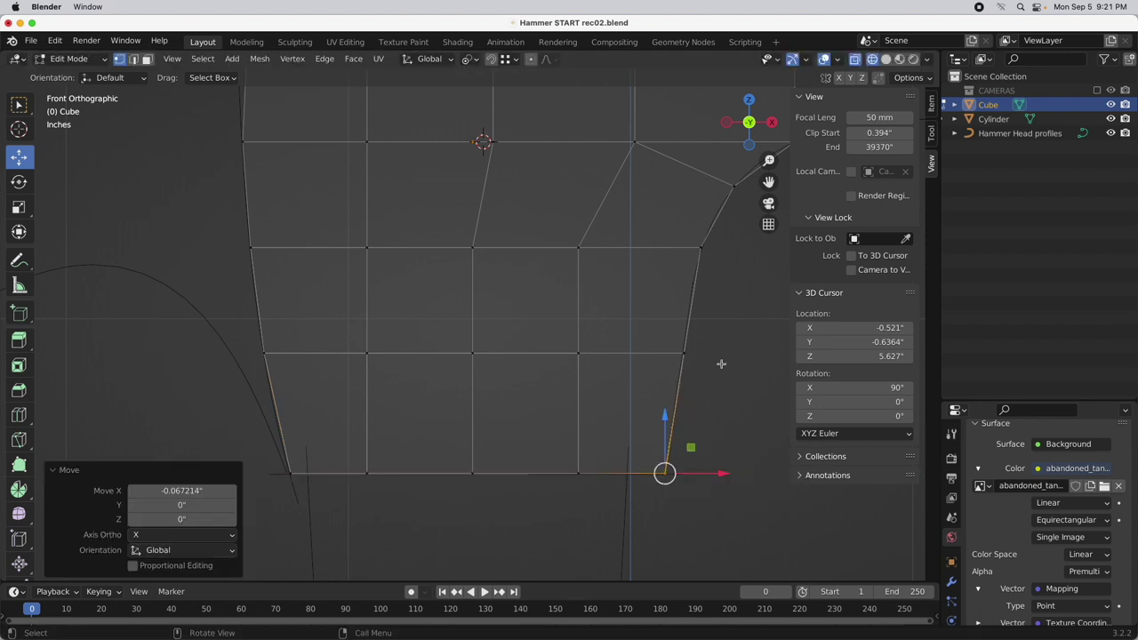
Edit the cylinder in front view and extrude its right end face about 0.742 in along its normal toward the cube
shift+middle_drag(723, 337, 638, 447)
scroll(548, 341, down, 3)
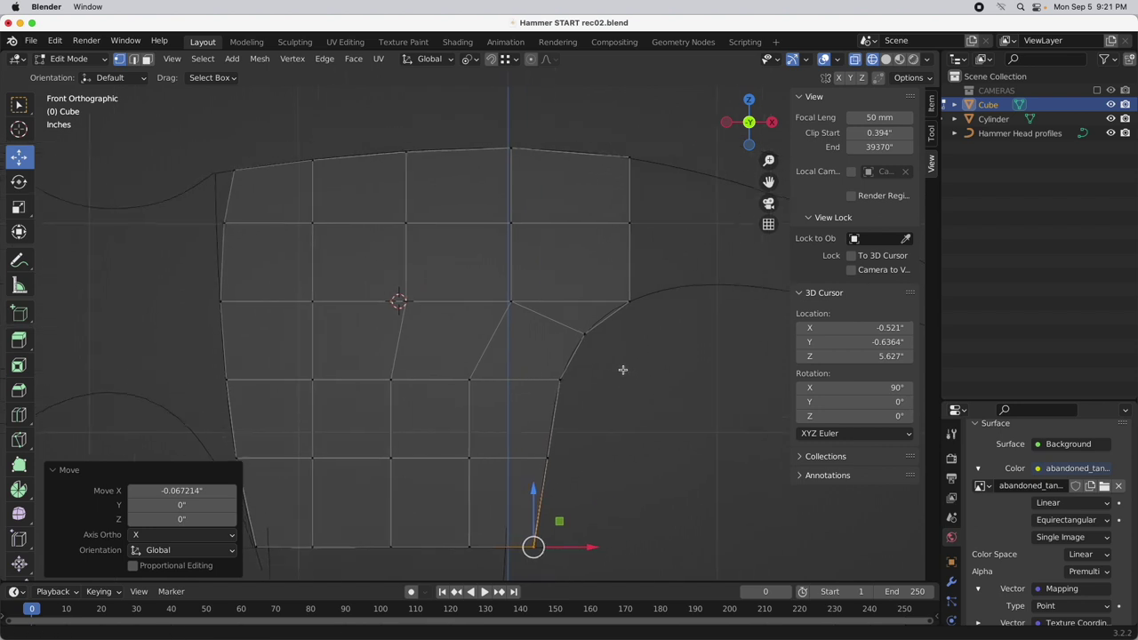
shift+middle_drag(551, 383, 731, 351)
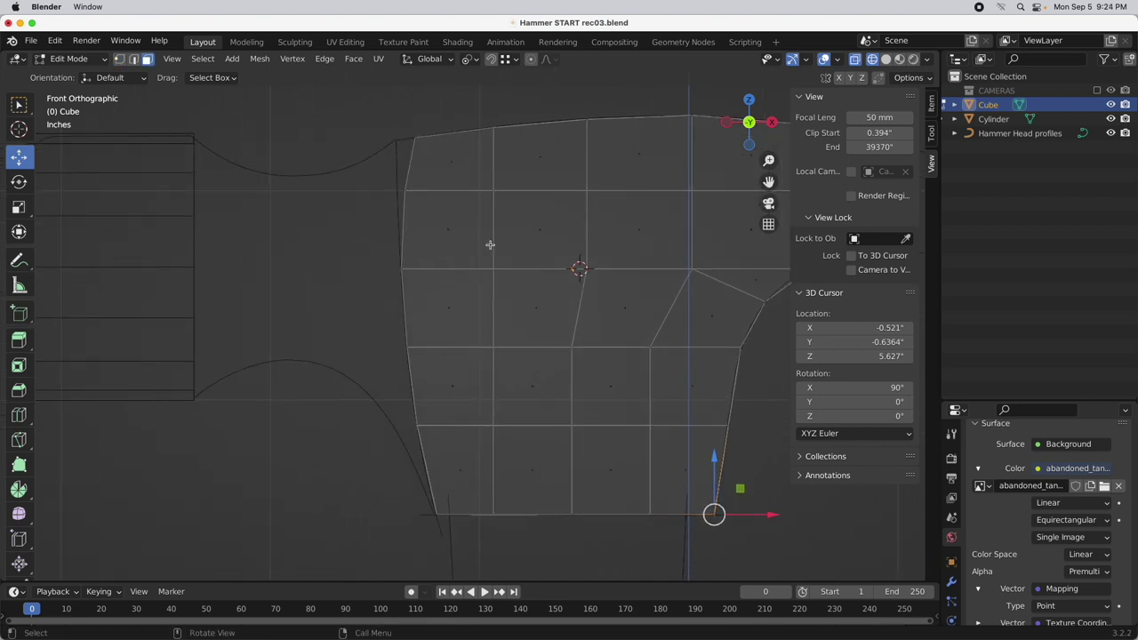
key(Tab)
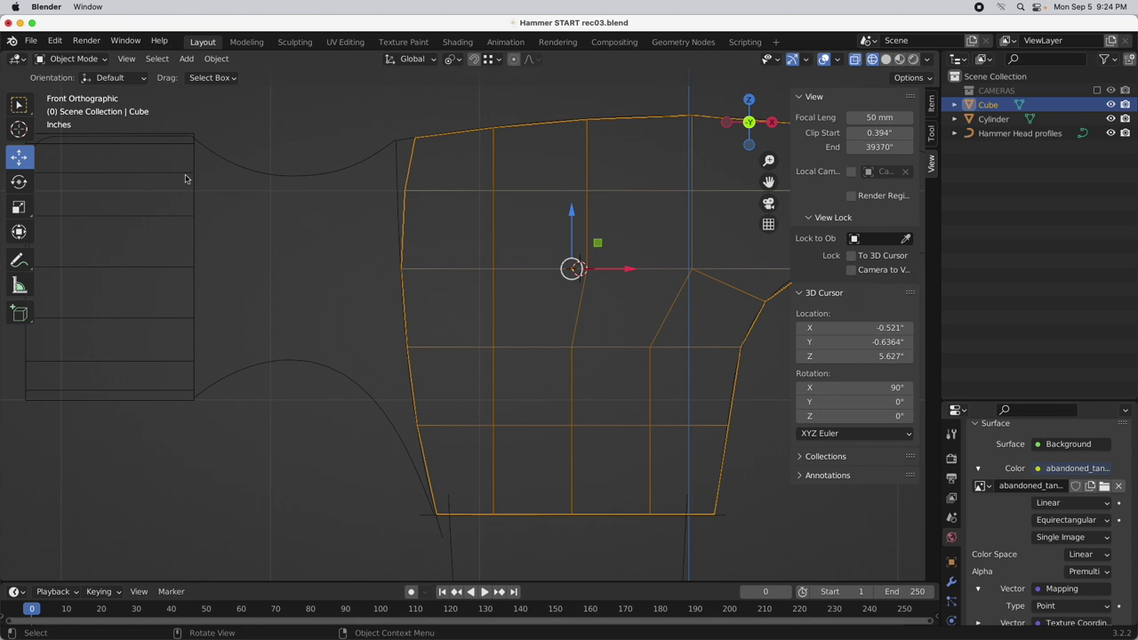
click(185, 179)
key(Tab)
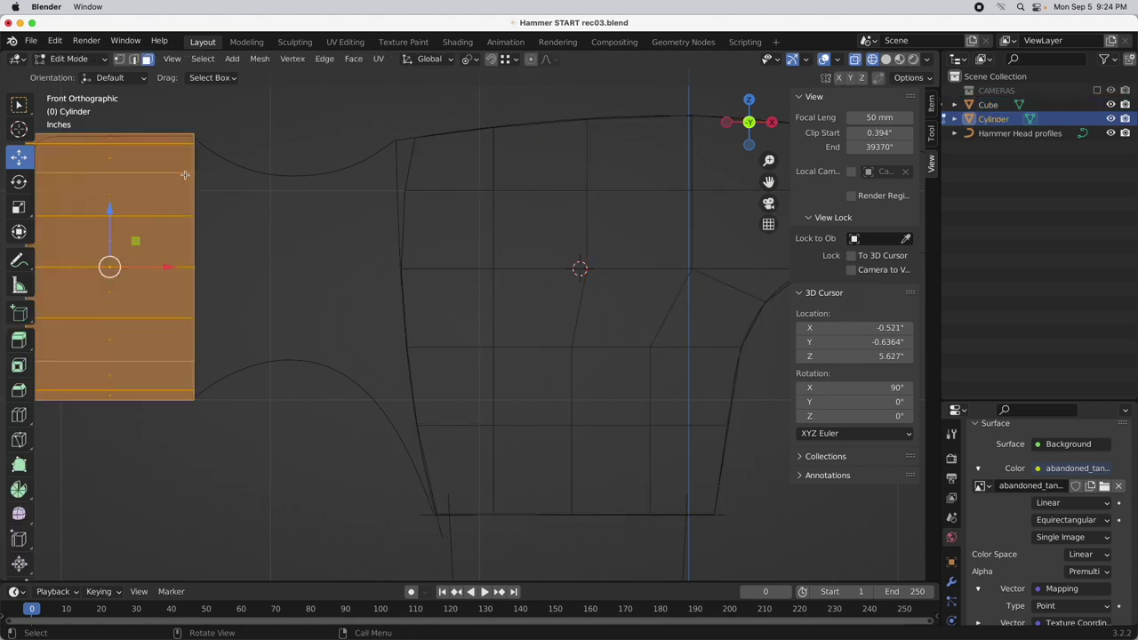
shift+middle_drag(185, 179, 335, 133)
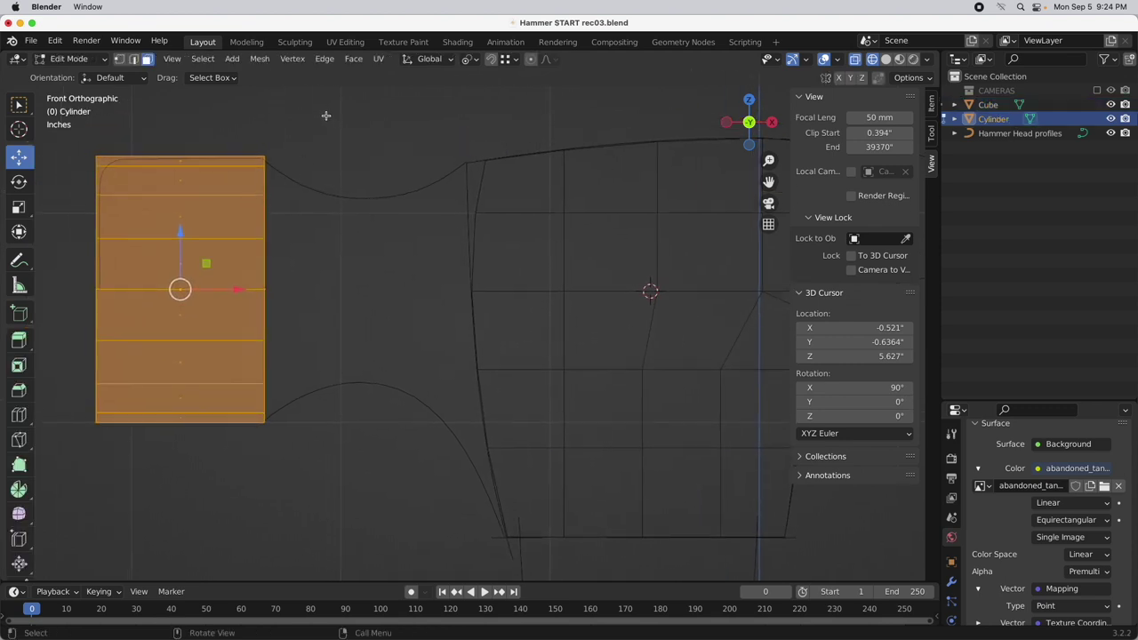
drag(312, 113, 263, 473)
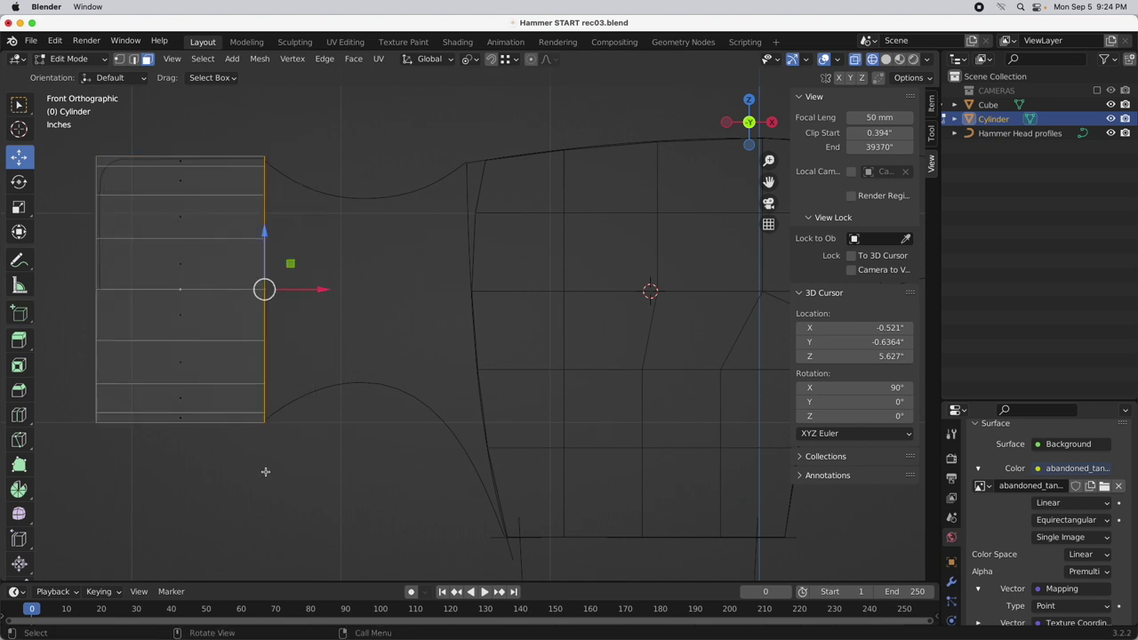
middle_drag(265, 471, 322, 417)
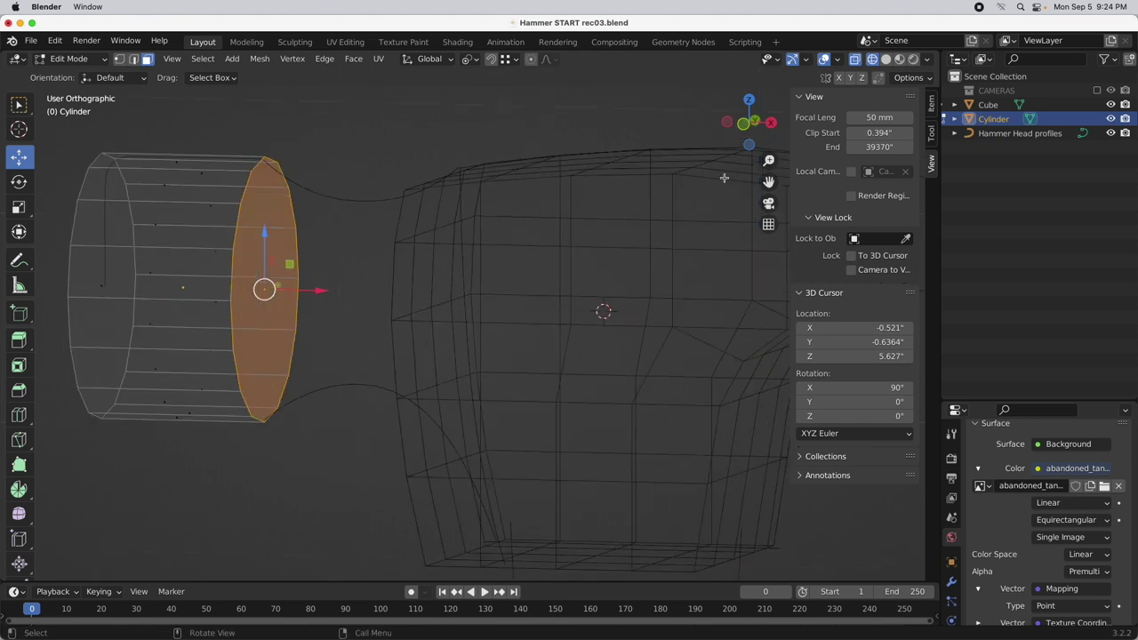
click(748, 124)
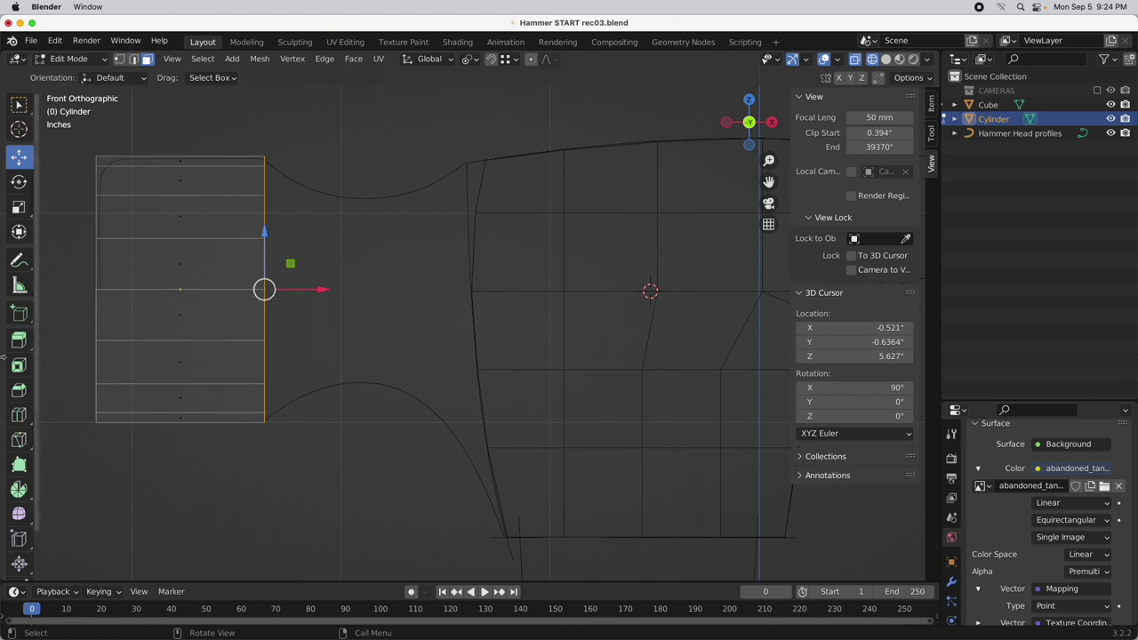
drag(19, 338, 51, 345)
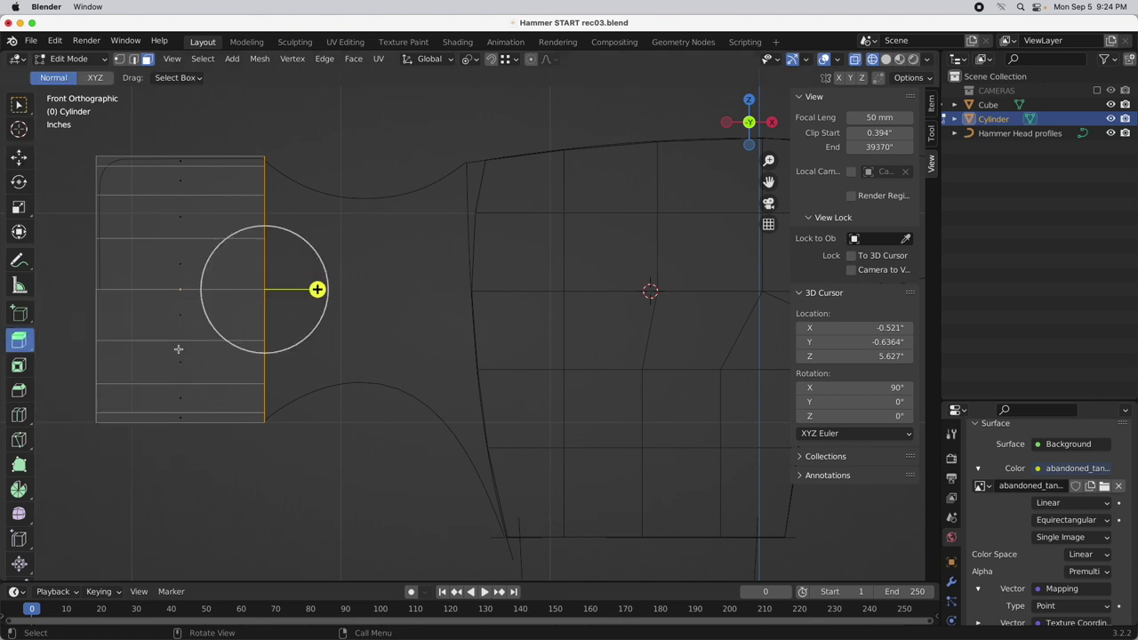
drag(318, 289, 472, 289)
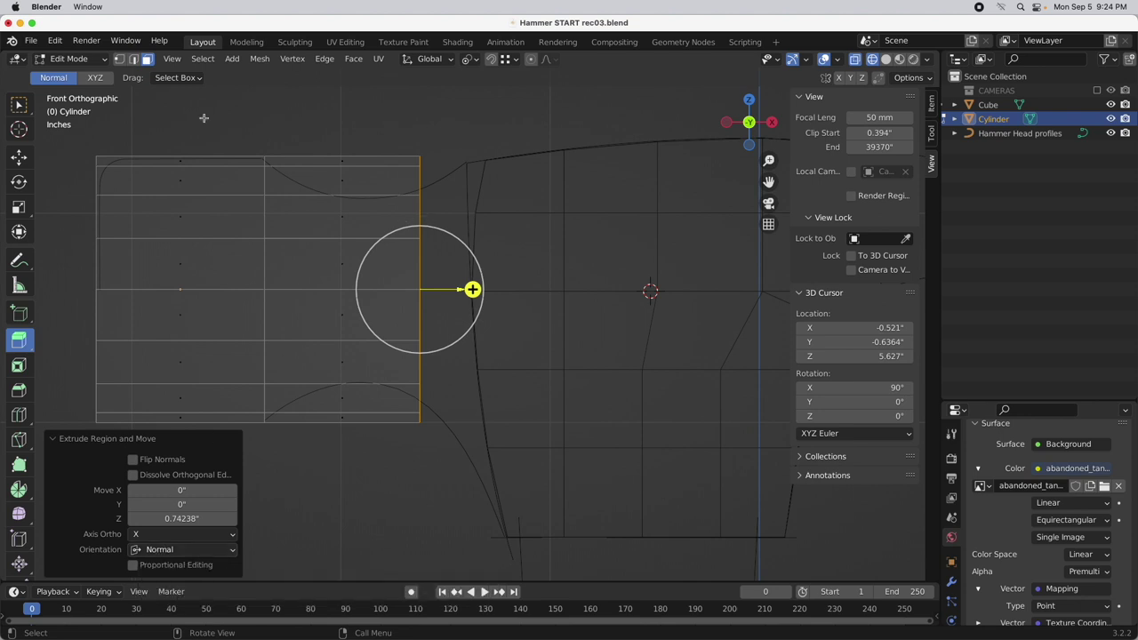
Add a loop cut with 3 cuts around the cylinder's newly extruded section
click(19, 414)
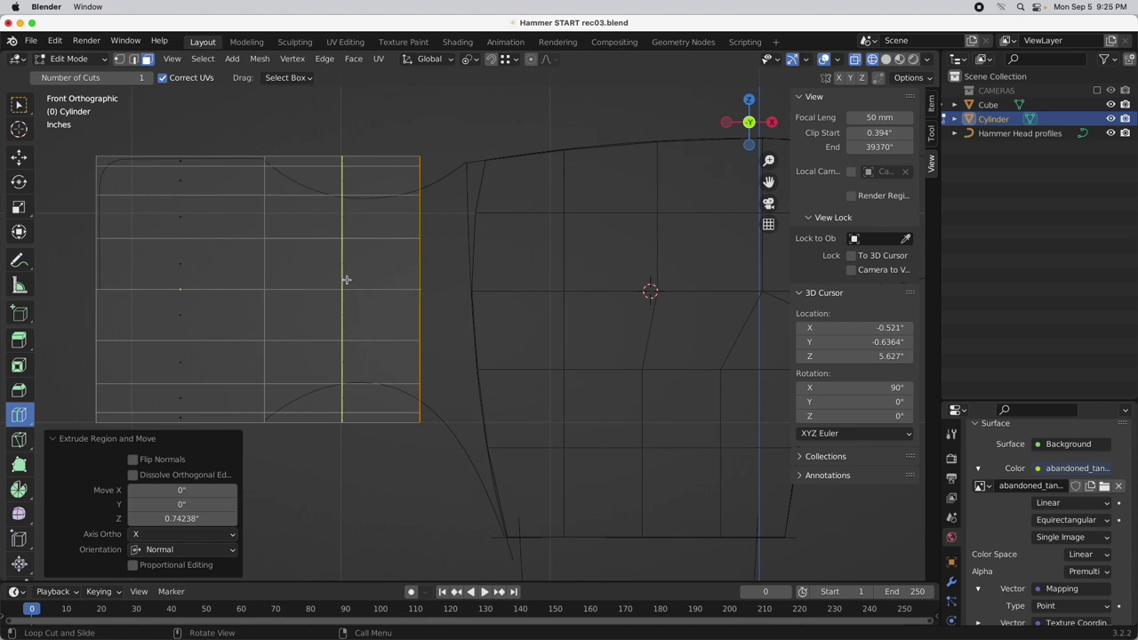
click(347, 280)
click(202, 456)
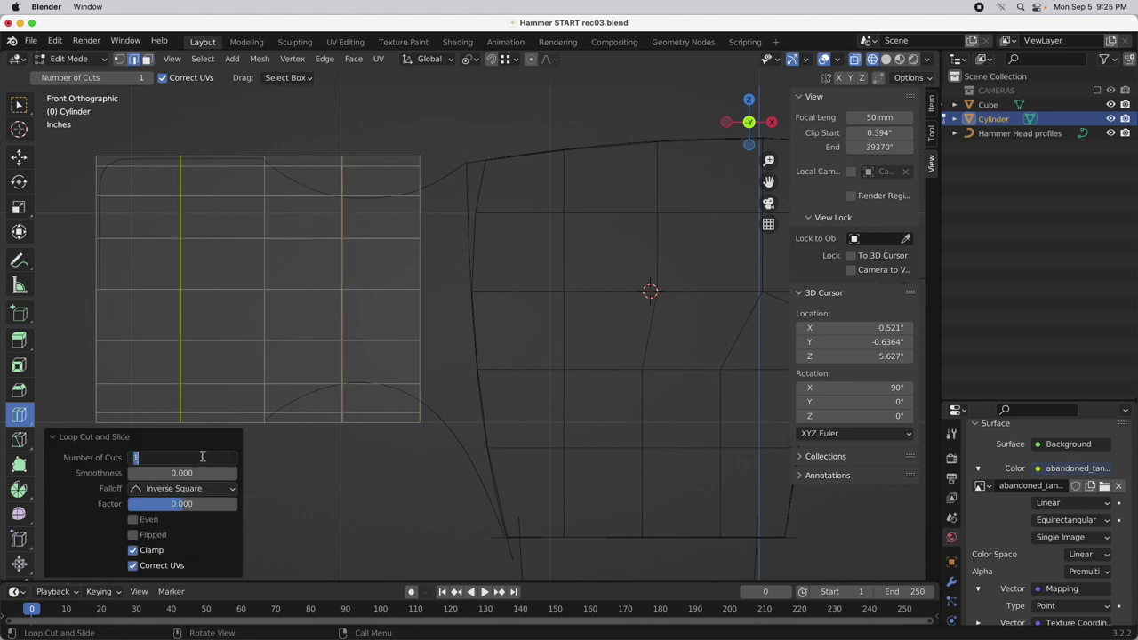
text(3)
key(Return)
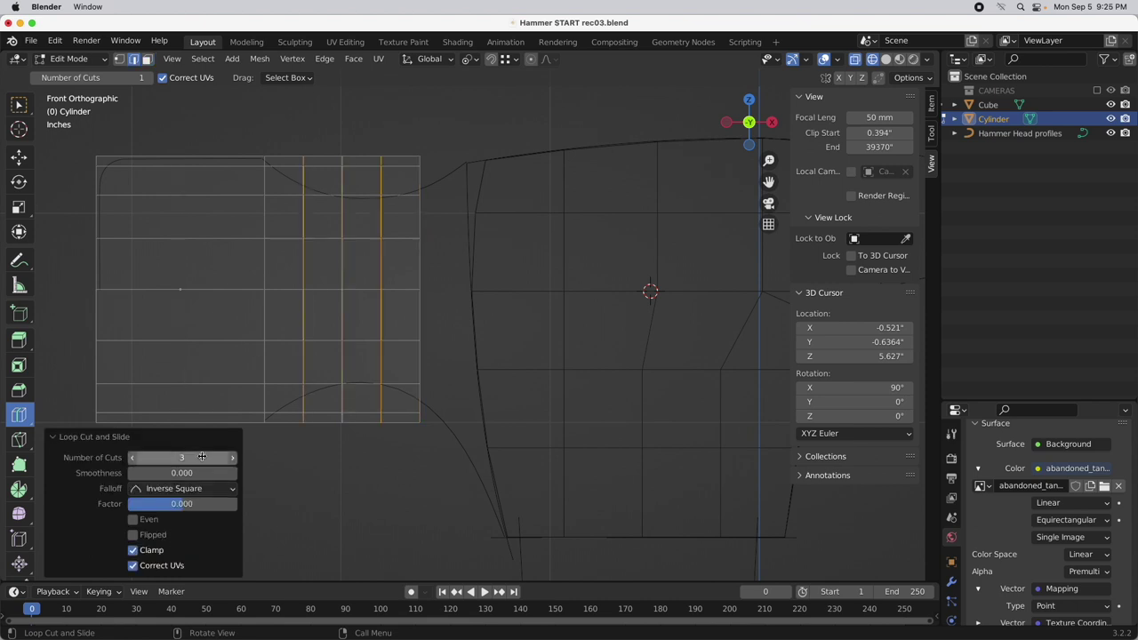
Scale the three new loops together with the cylinder's right end loop to about 0.772 in Y and Z, excluding X
click(20, 158)
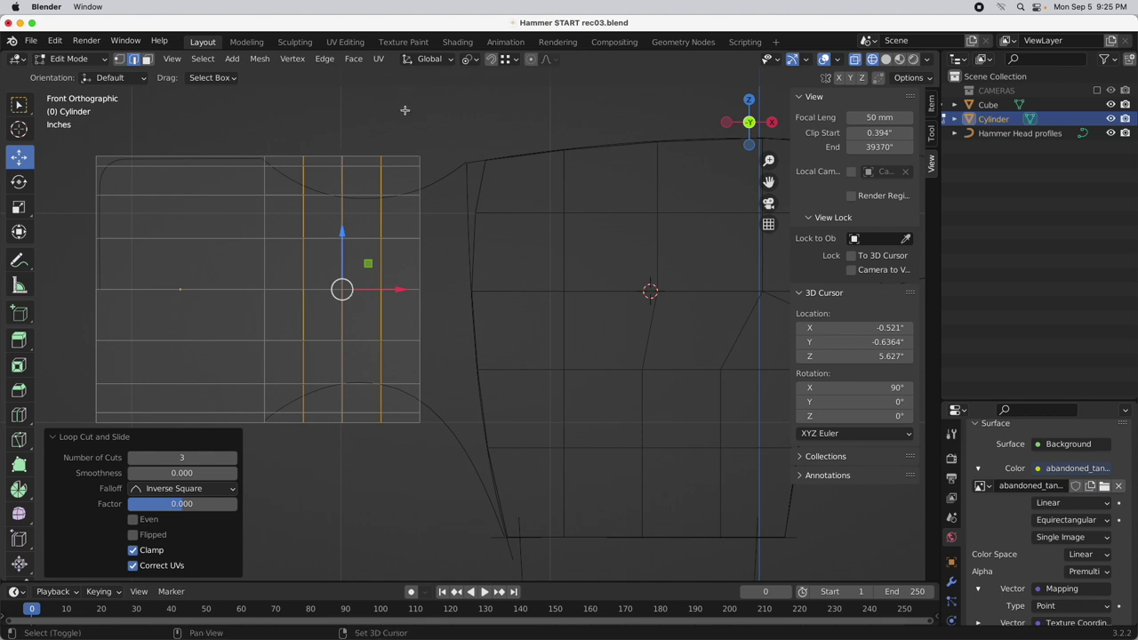
alt+shift+click(432, 447)
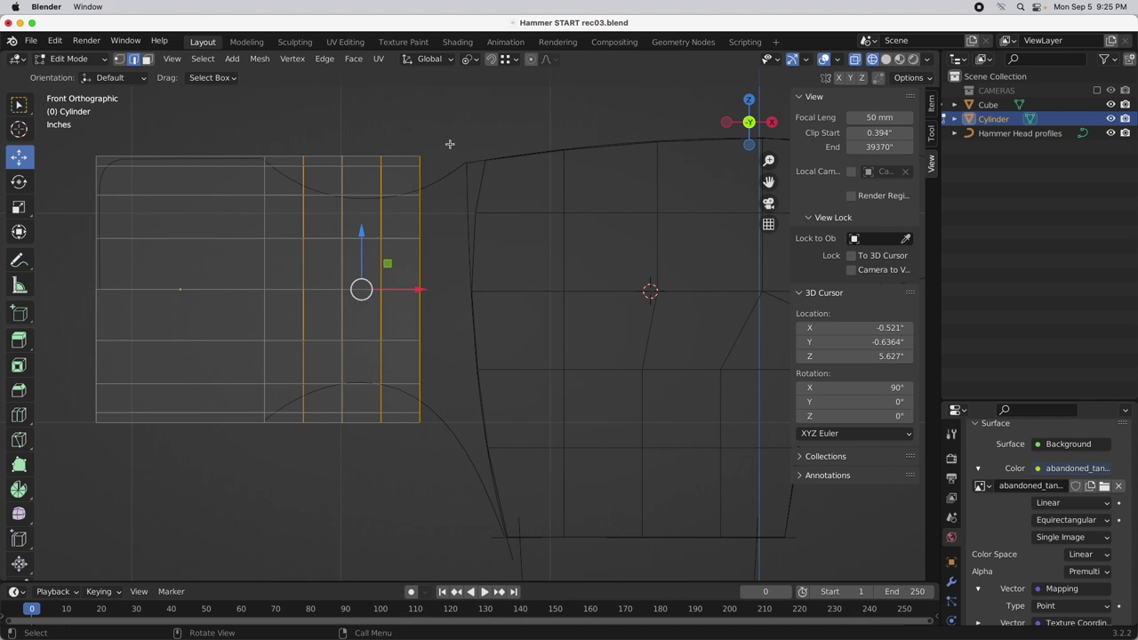
key(s)
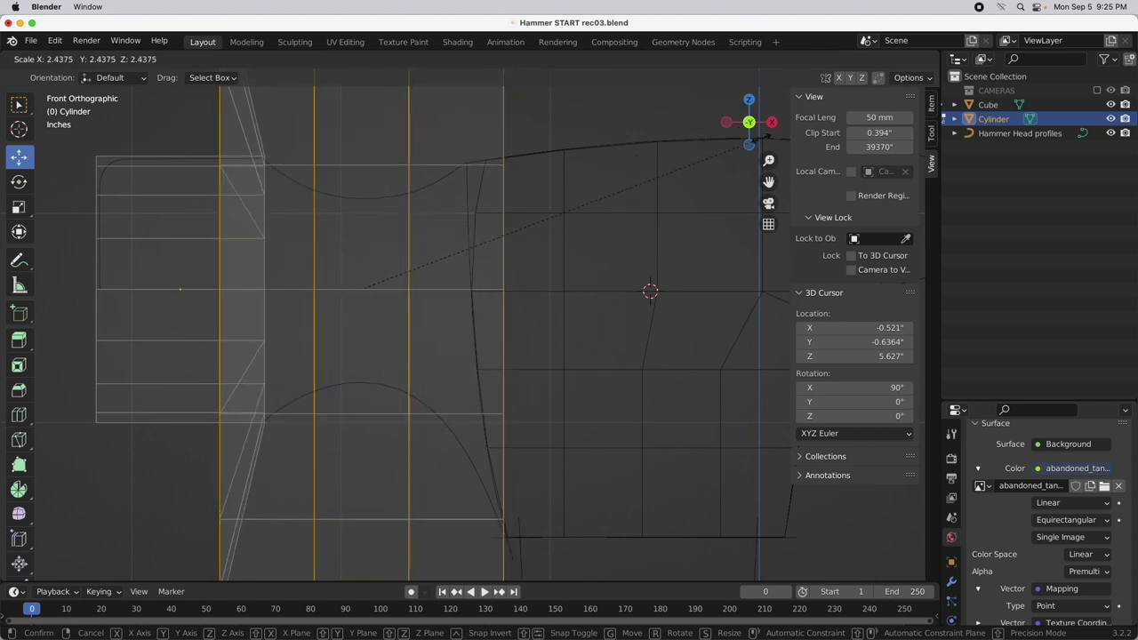
key(shift+x)
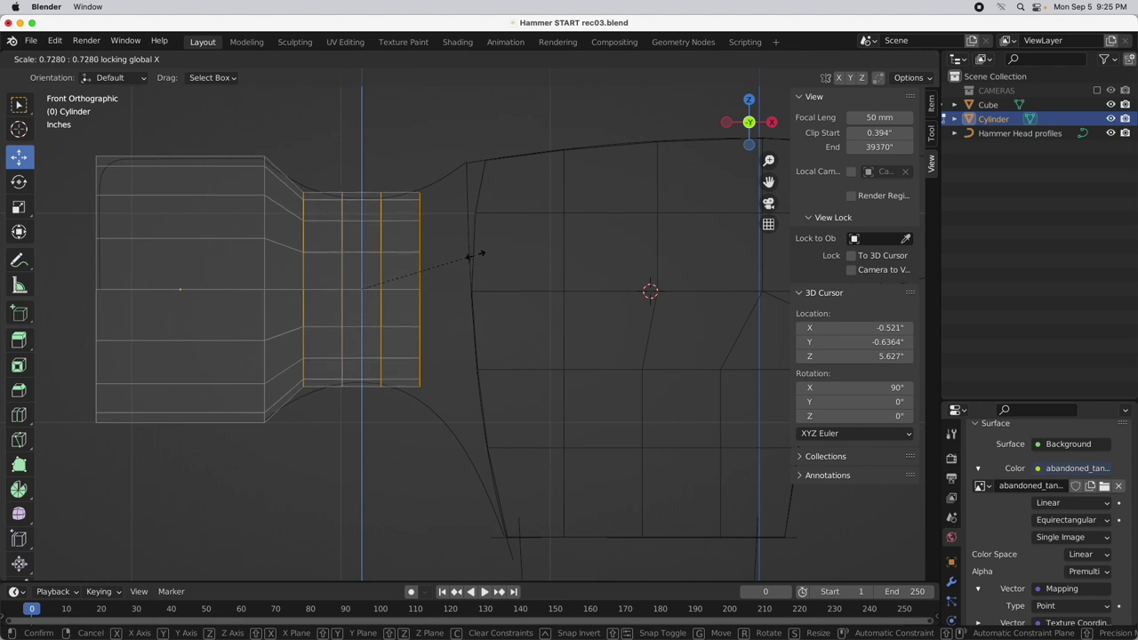
click(481, 250)
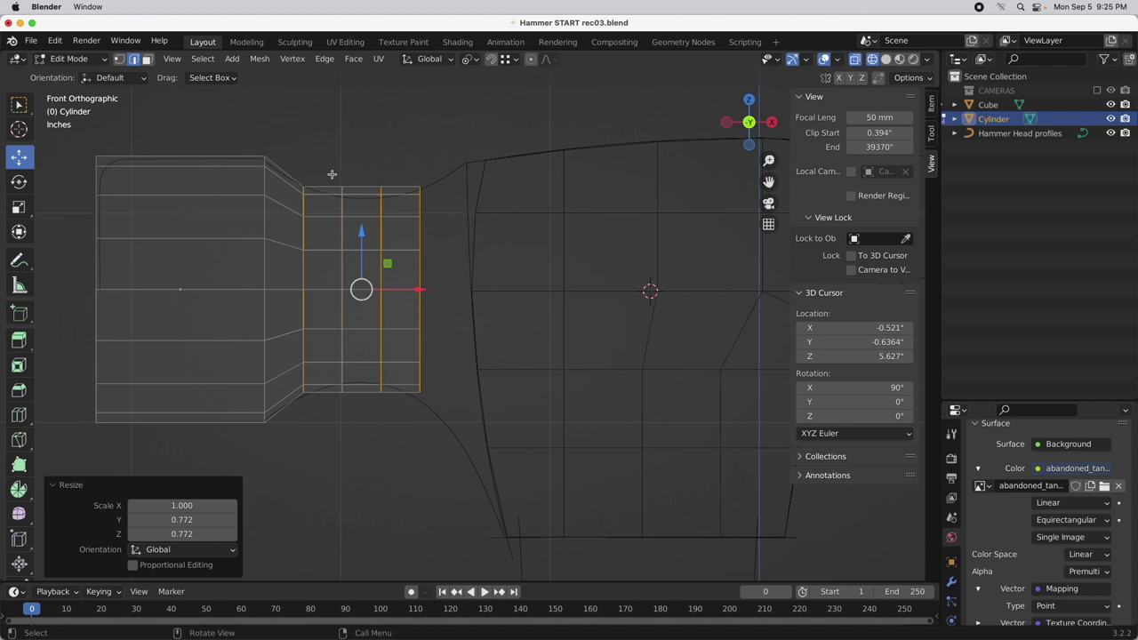
Scale the two middle loops of the neck to about 0.877 in Y and Z, excluding X, to fit the profile curve
drag(330, 160, 365, 444)
drag(371, 160, 393, 424)
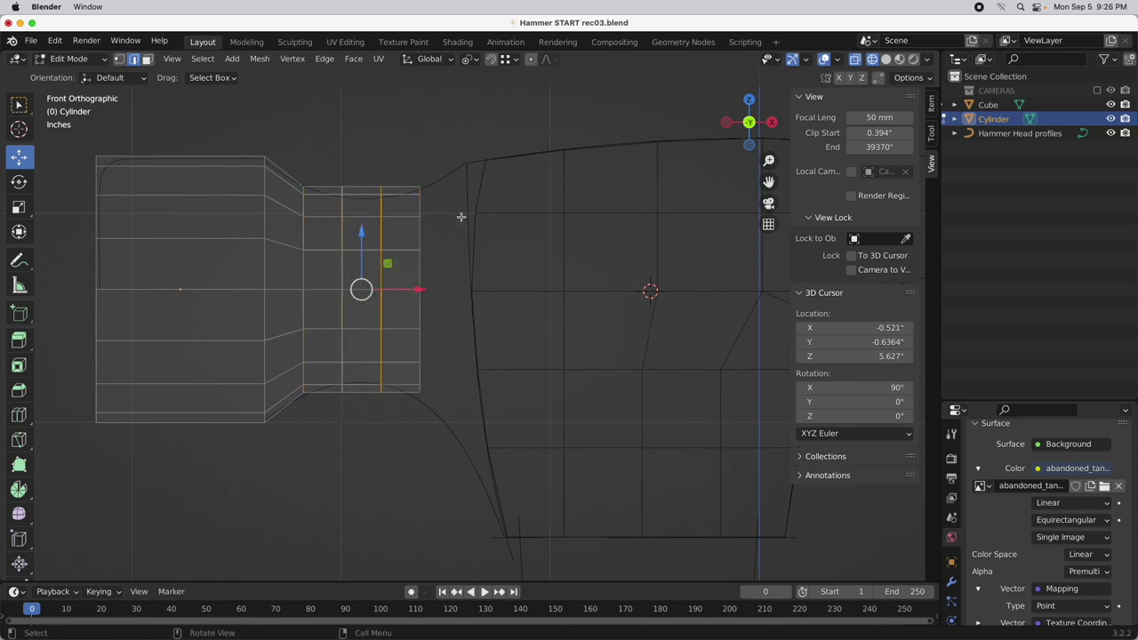
key(s)
key(shift+x)
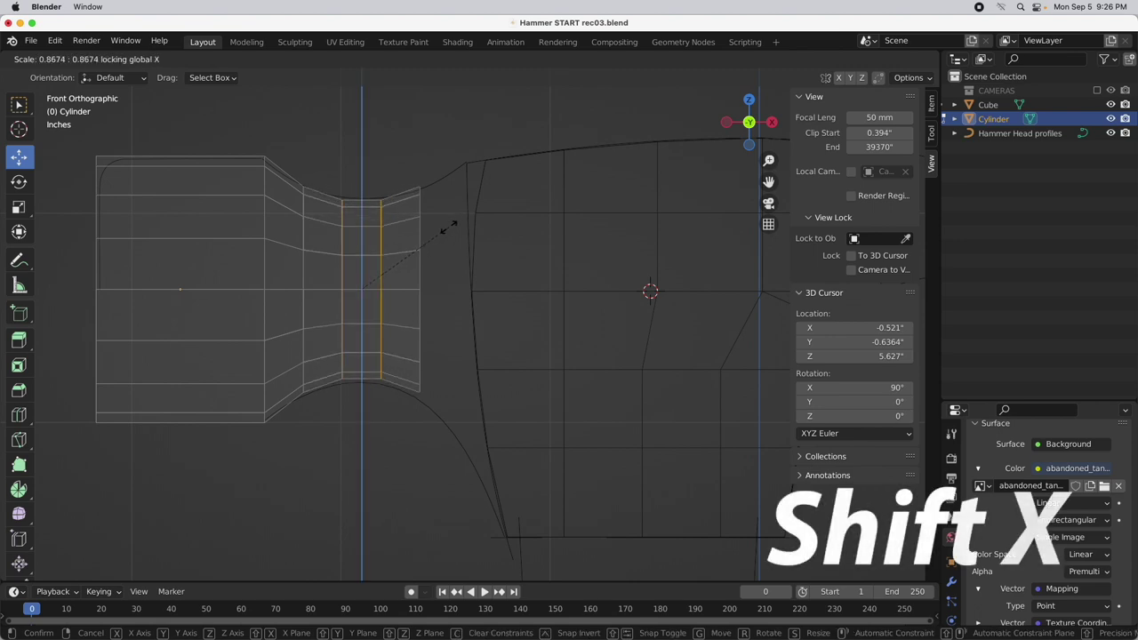
click(449, 225)
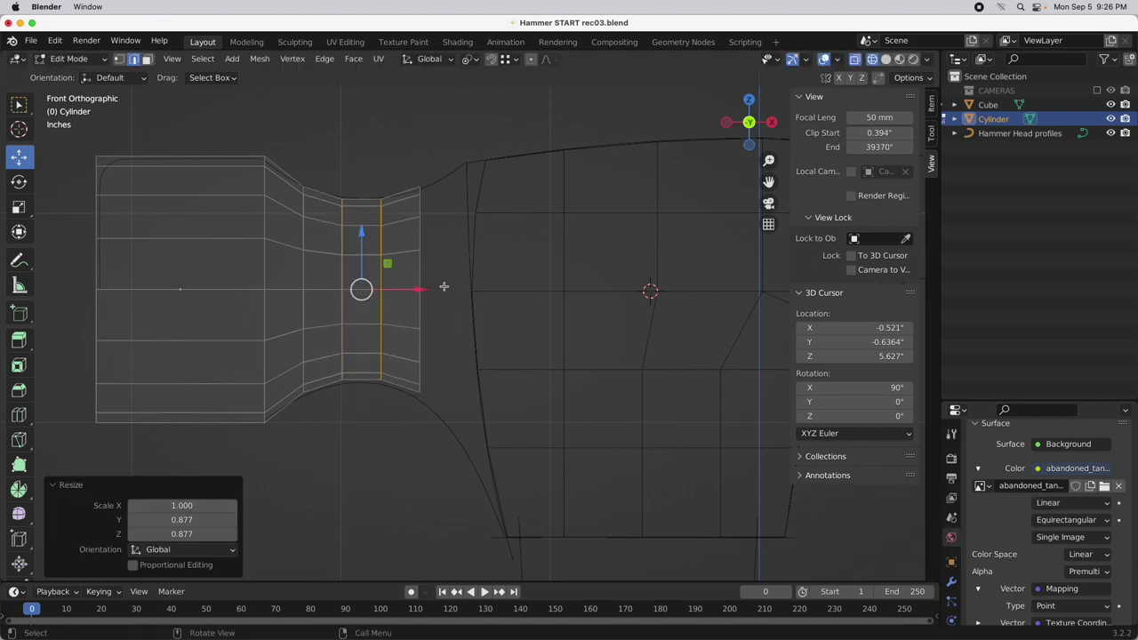
Select the lower half of the cylinder's right end loop in front view
middle_drag(444, 287, 480, 303)
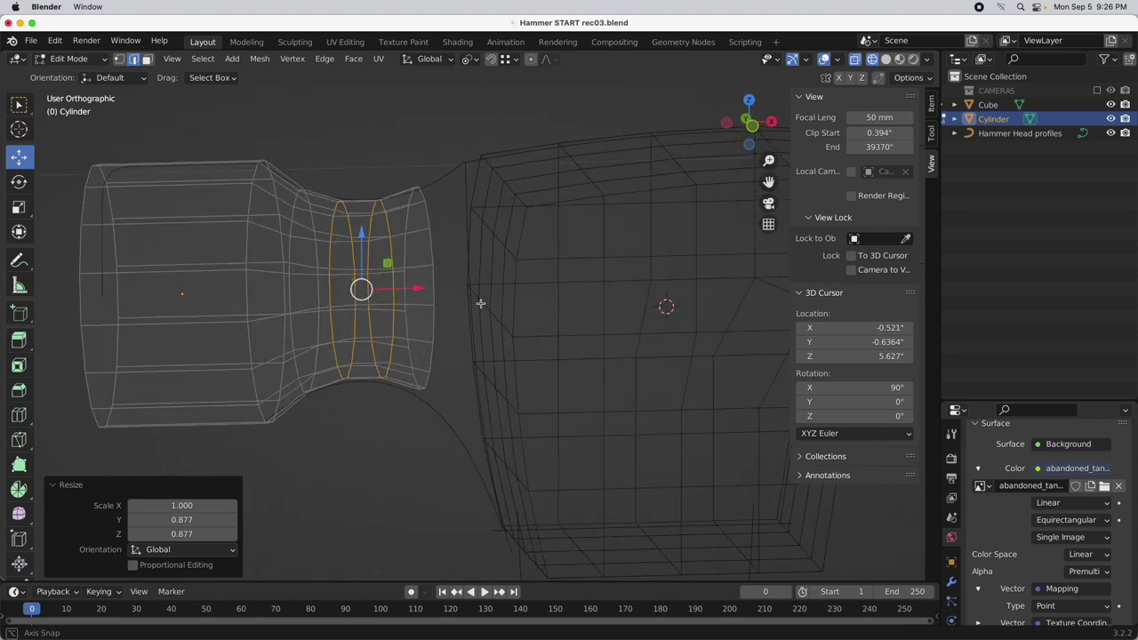
click(752, 125)
drag(403, 165, 467, 434)
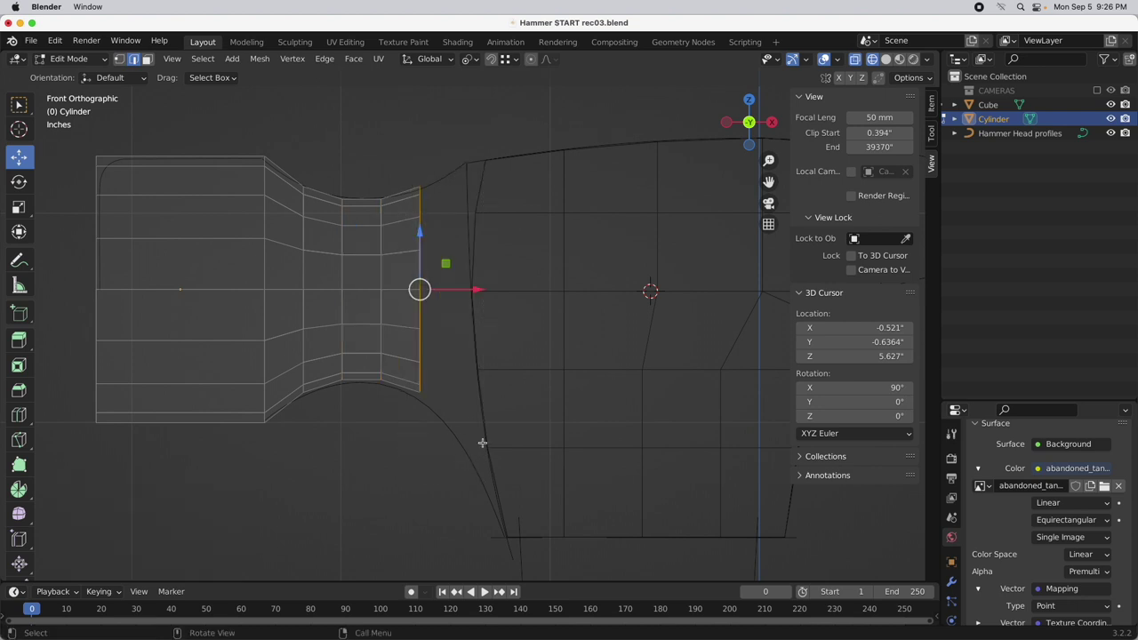
shift+scroll(500, 346, down, 3)
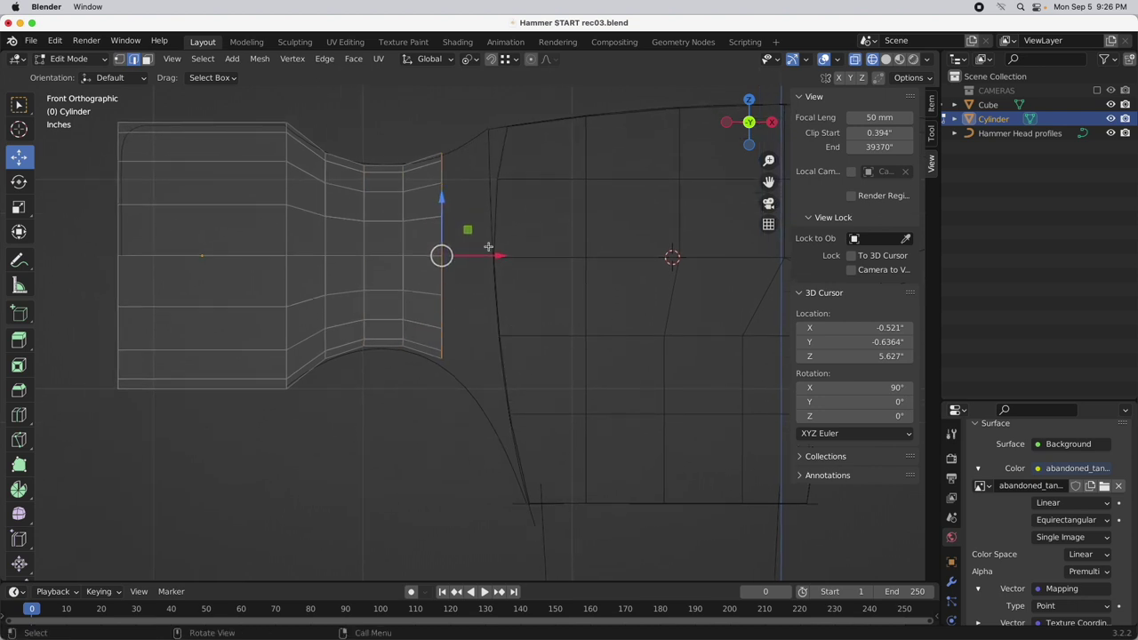
scroll(474, 267, up, 3)
shift+scroll(490, 280, down, 2)
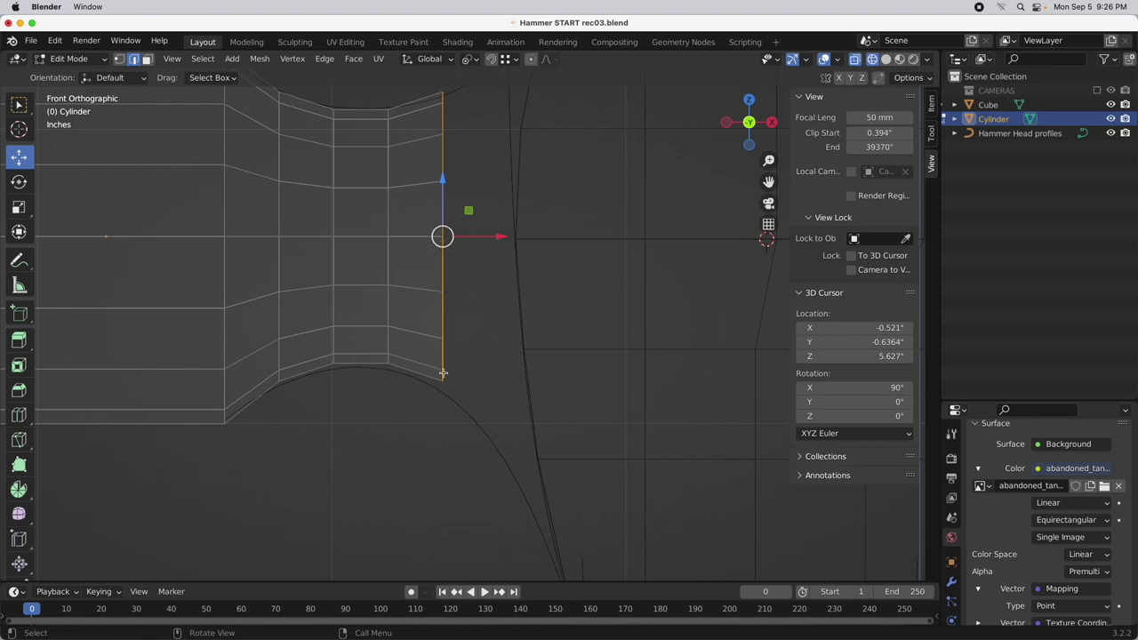
scroll(445, 383, right, 2)
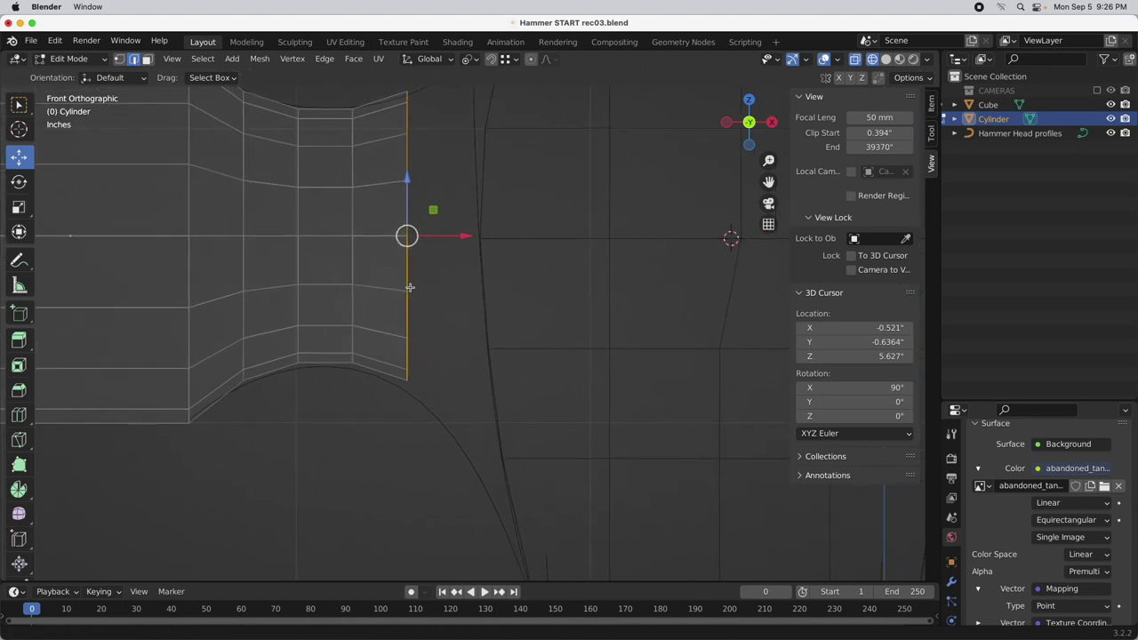
drag(428, 457, 400, 224)
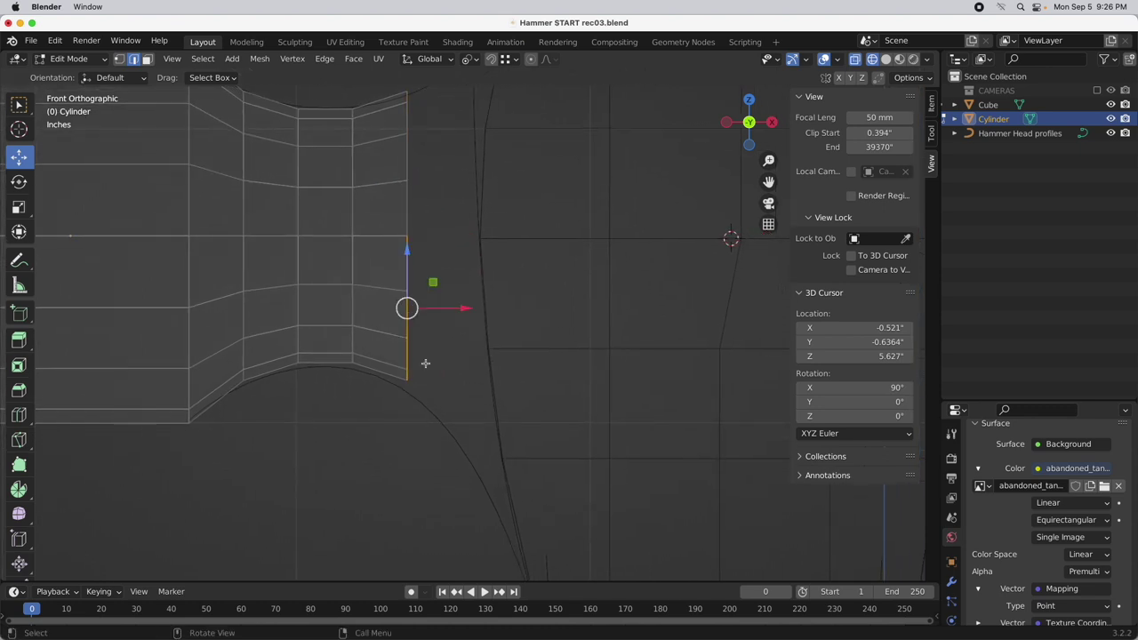
Switch to vertex selection and snap the 3D cursor to the mid-height vertices of the cylinder's right end loop
middle_drag(424, 363, 341, 330)
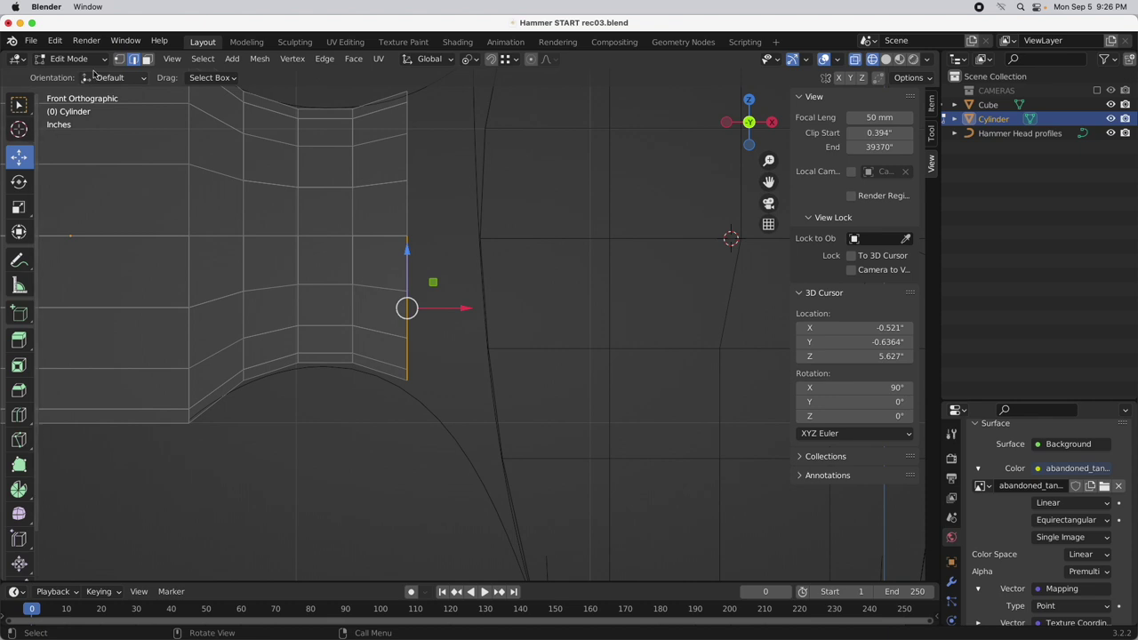
click(119, 58)
click(404, 236)
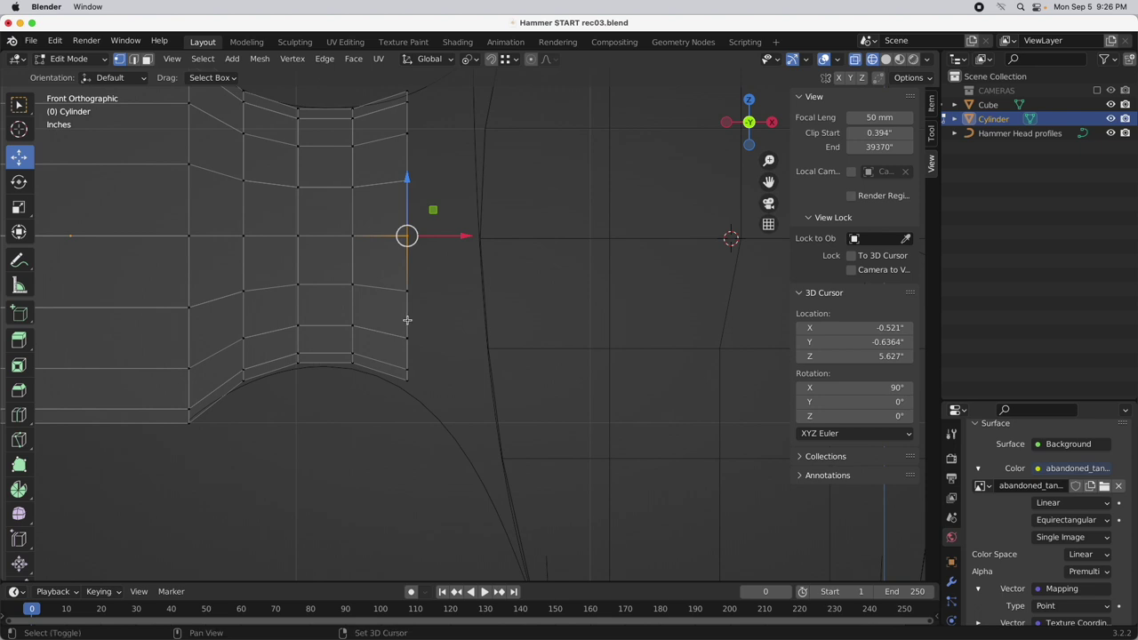
key(shift+s)
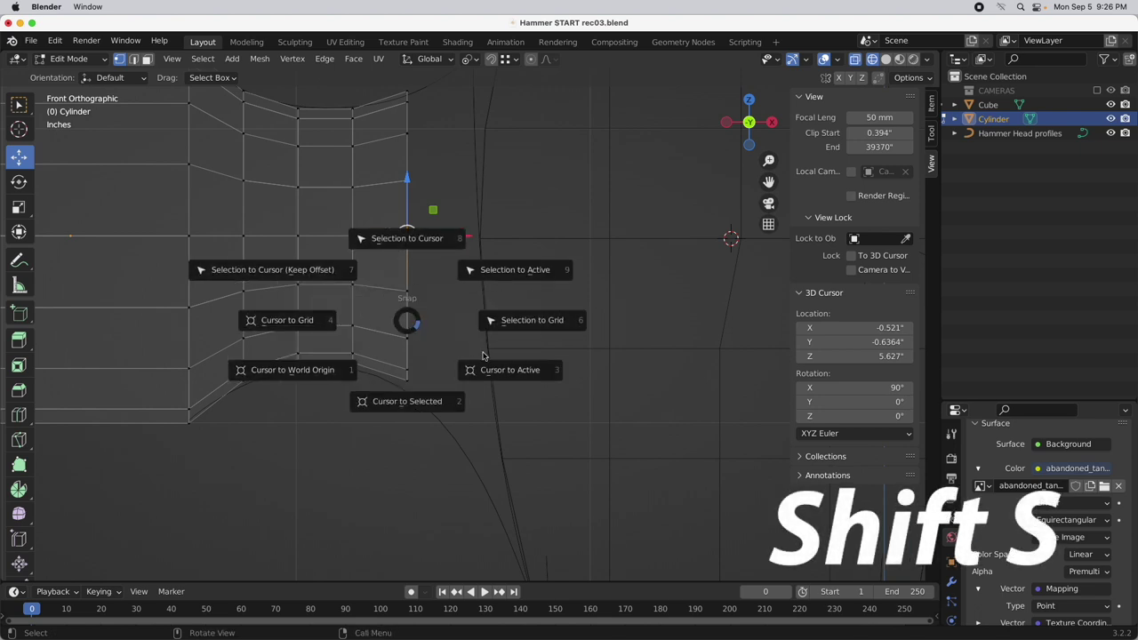
click(422, 407)
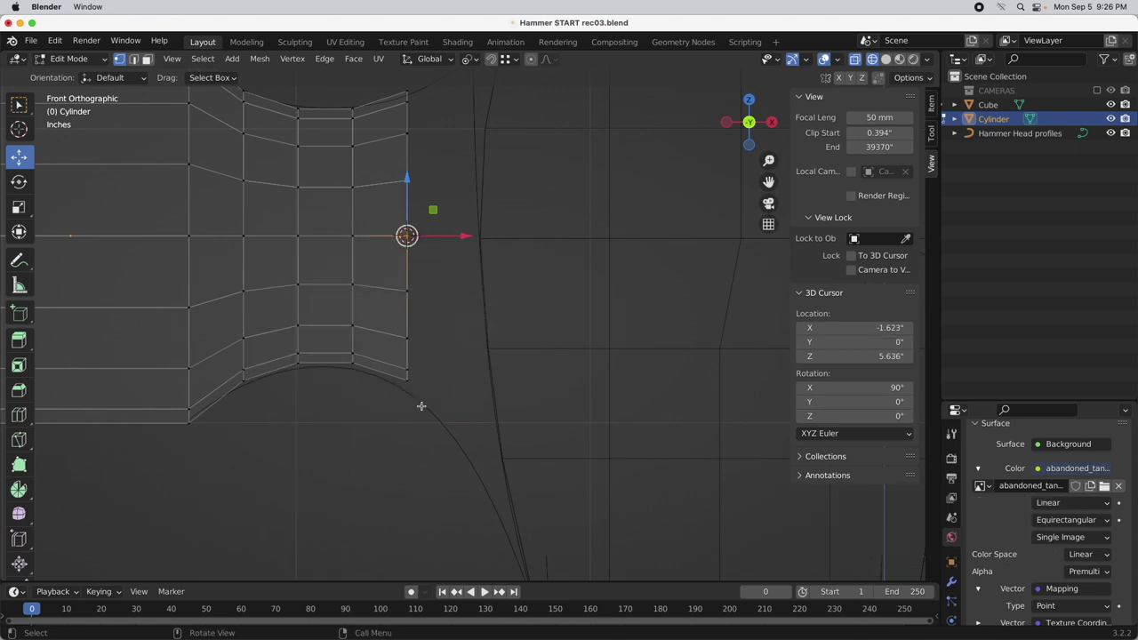
Scale the lower half of the right end loop to about 1.055 in Z, using the 3D cursor as pivot, to meet the profile curve
drag(422, 406, 393, 215)
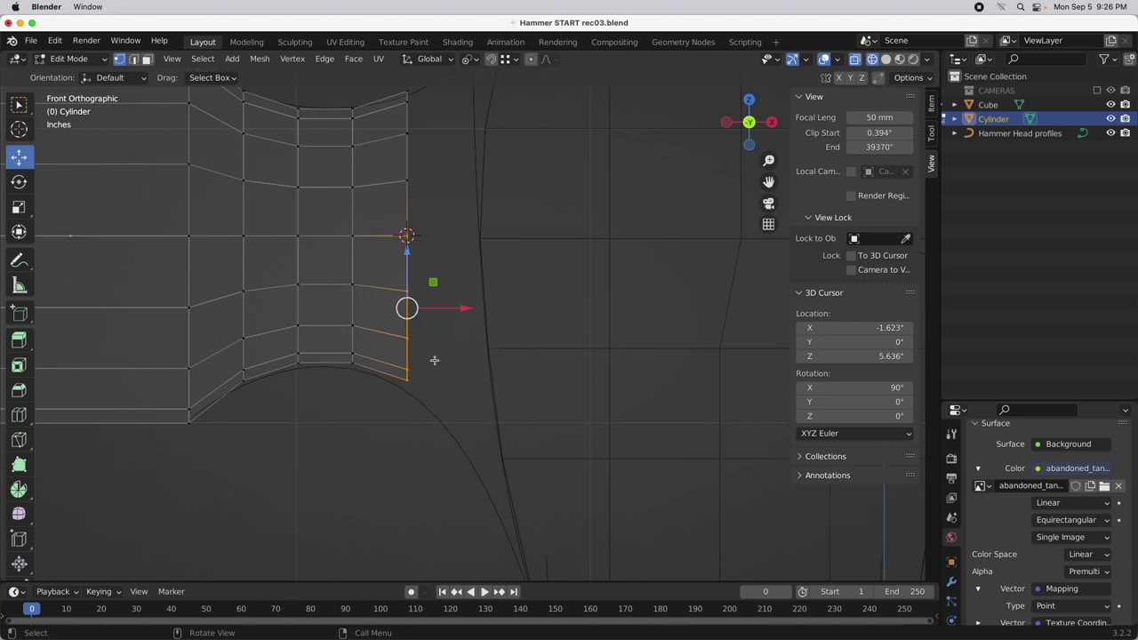
key(period)
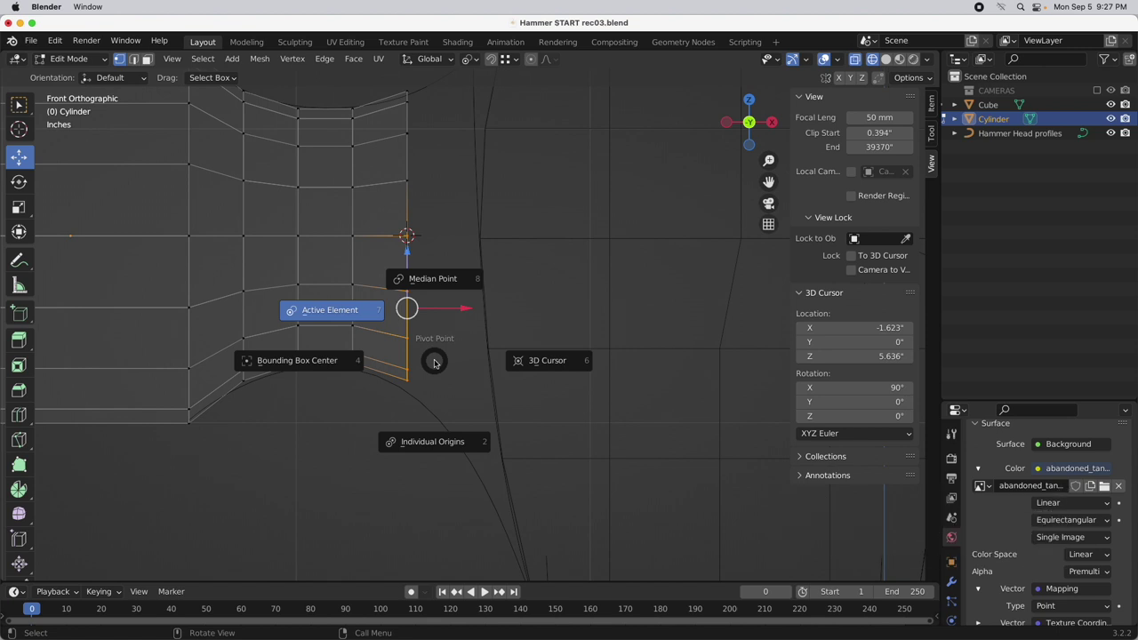
click(537, 364)
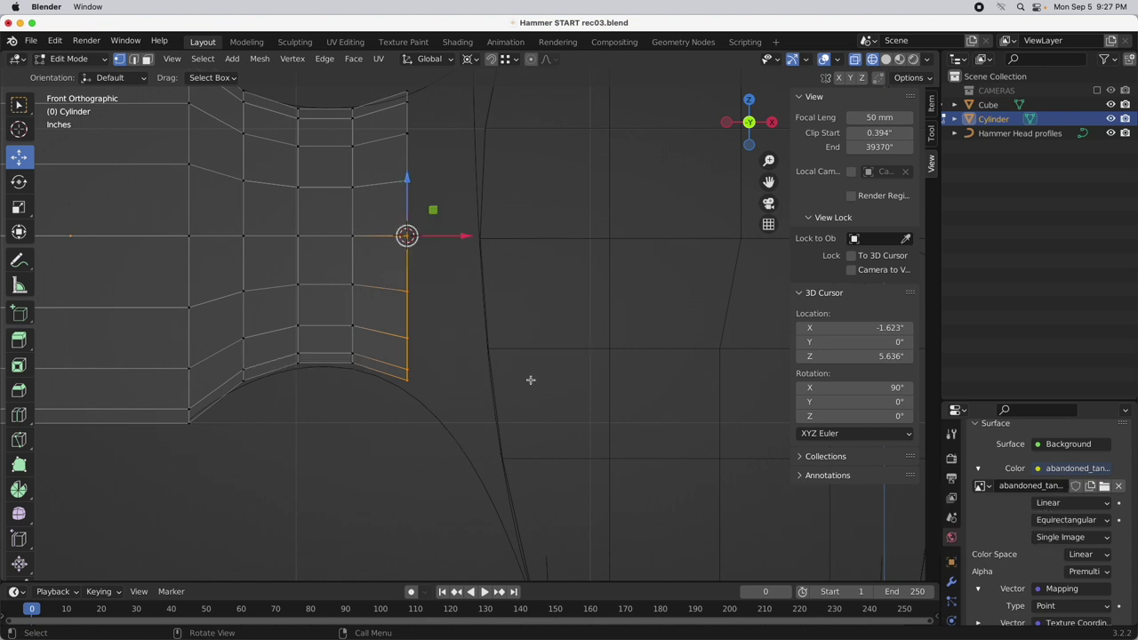
key(s)
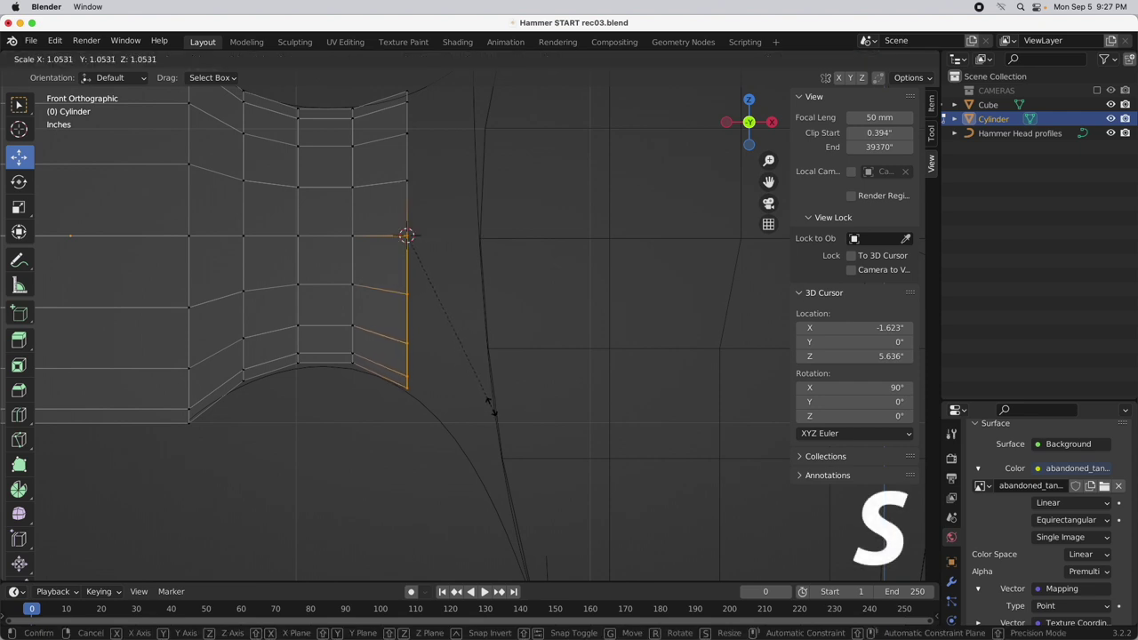
key(z)
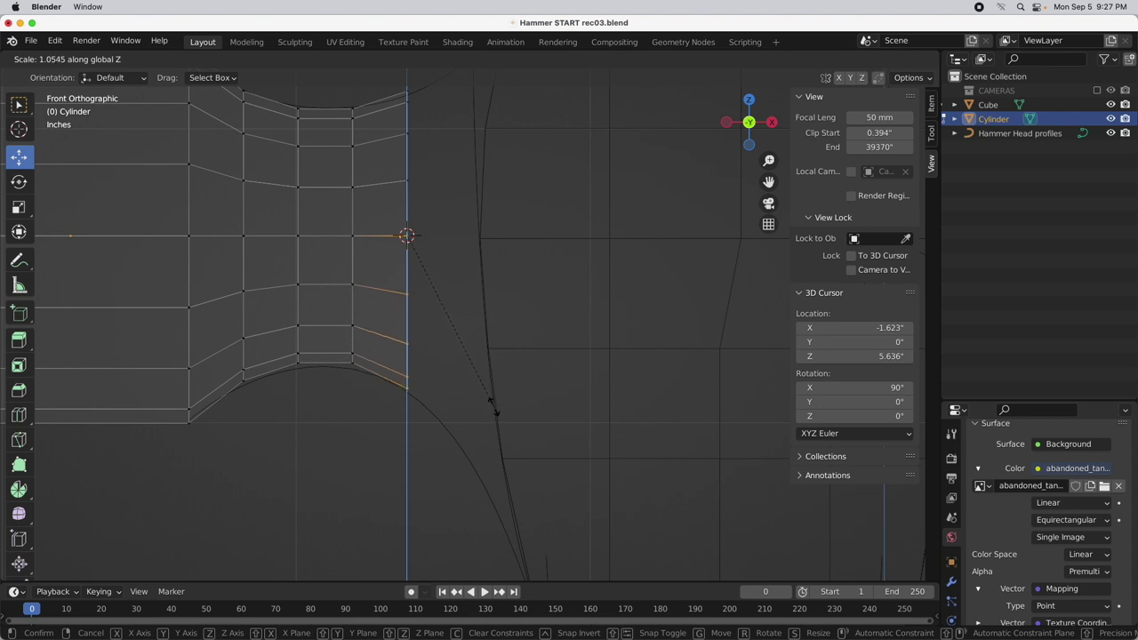
click(495, 411)
scroll(510, 304, down, 2)
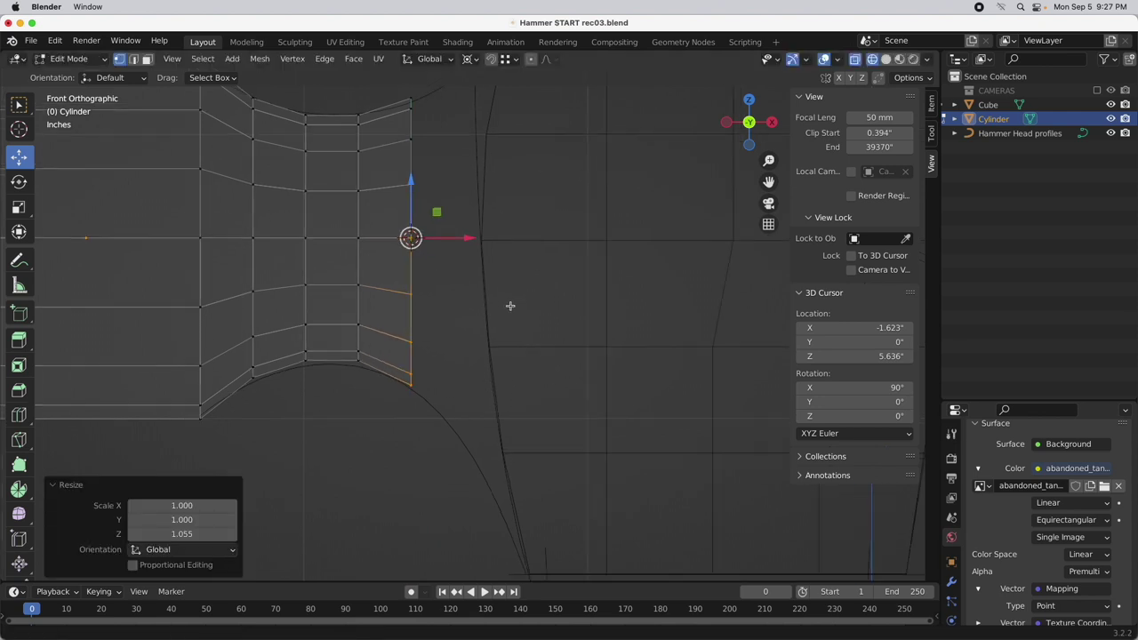
Return to Object Mode in top view and set the cube's Y location to 0 to line it up with the cylinder
shift+middle_drag(510, 305, 711, 178)
click(749, 99)
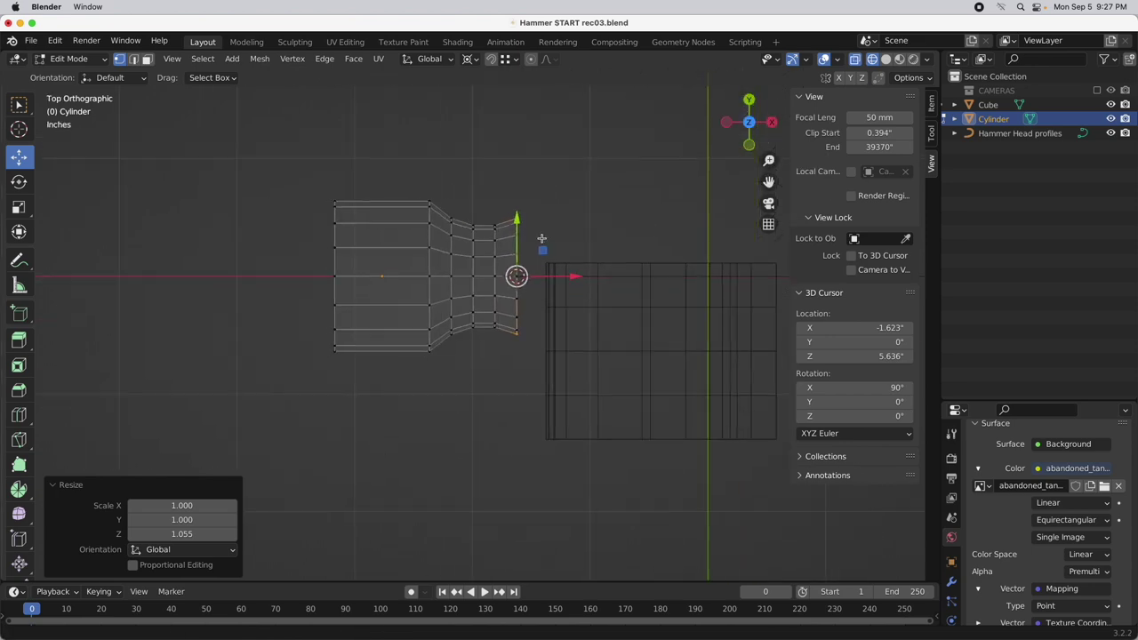
shift+middle_drag(541, 239, 477, 294)
key(Tab)
click(504, 320)
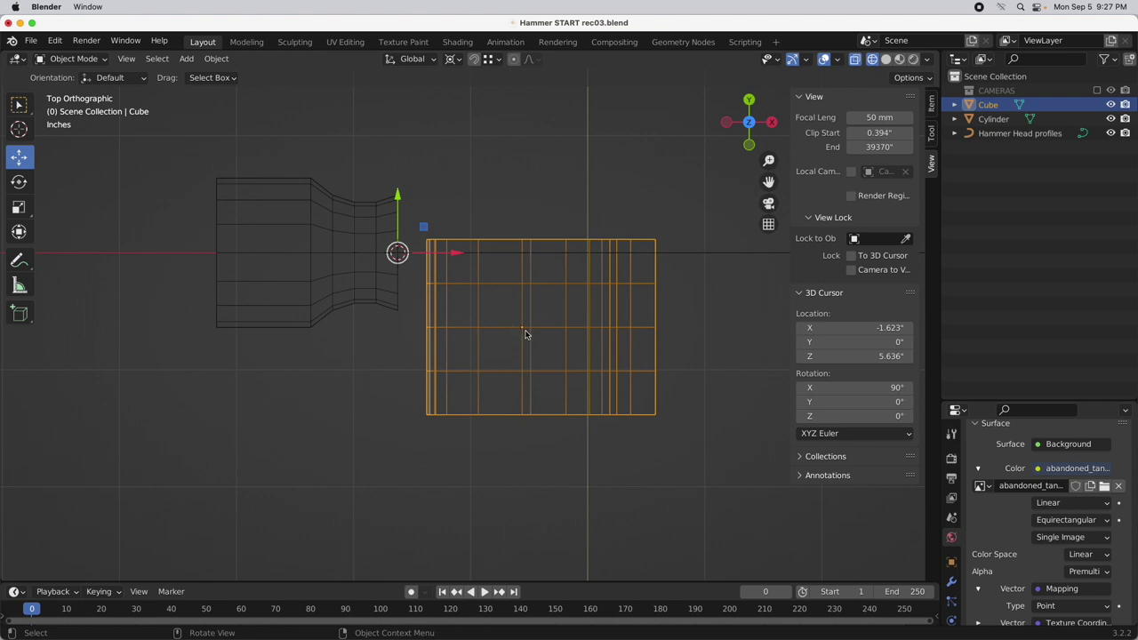
click(931, 103)
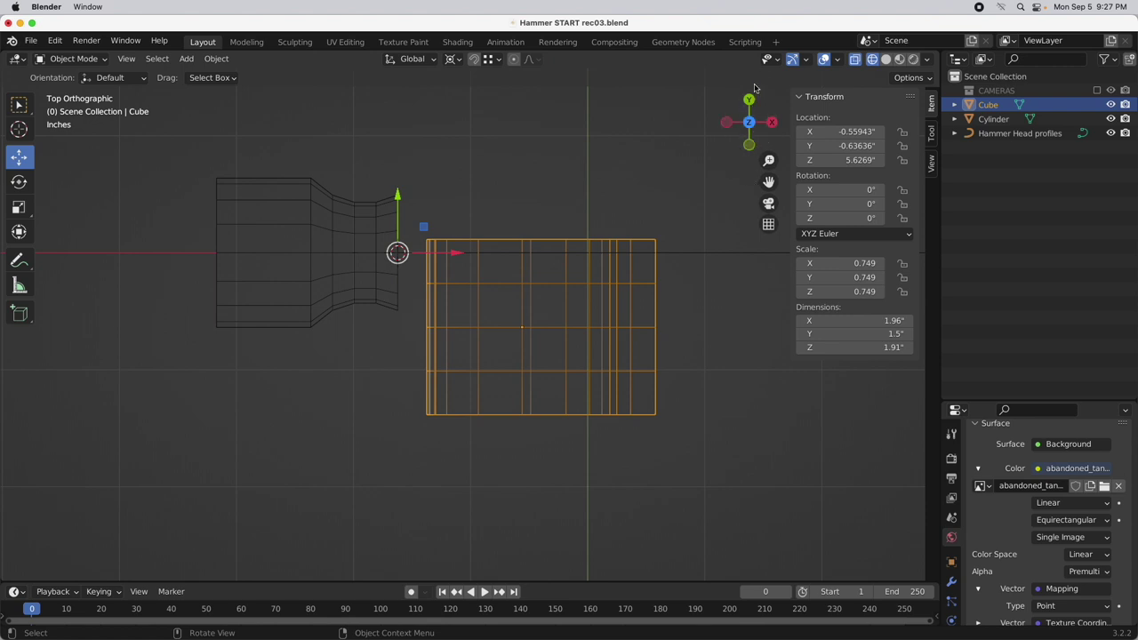
click(847, 145)
text(0)
key(Return)
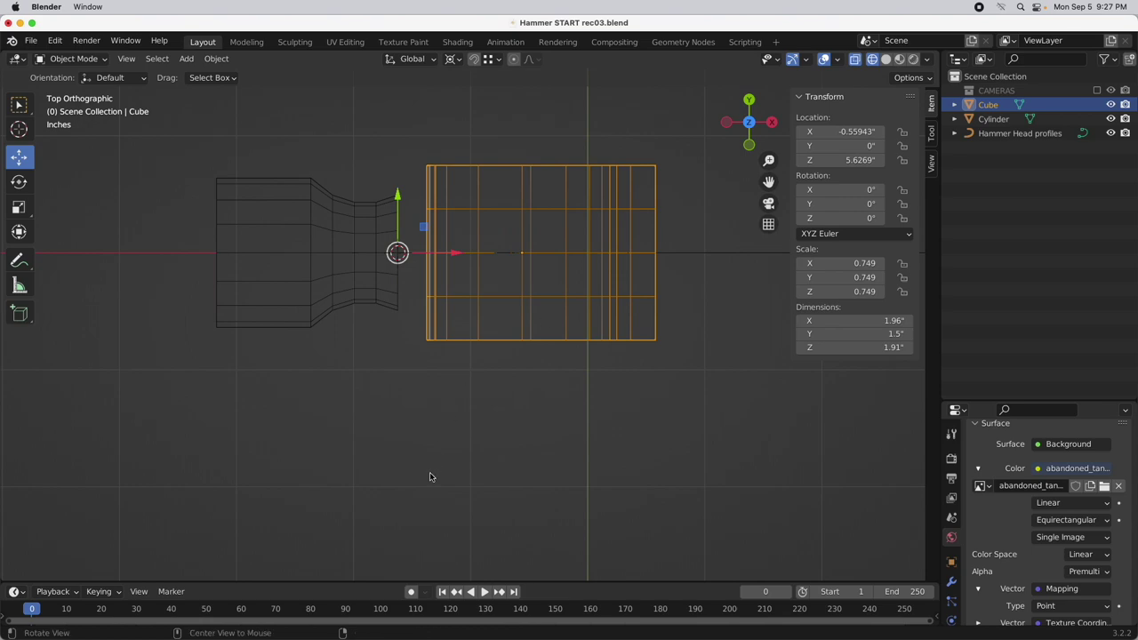
Turn off X-ray and join the cube and the cylinder into one object, with the cylinder as the active object
middle_drag(432, 475, 450, 357)
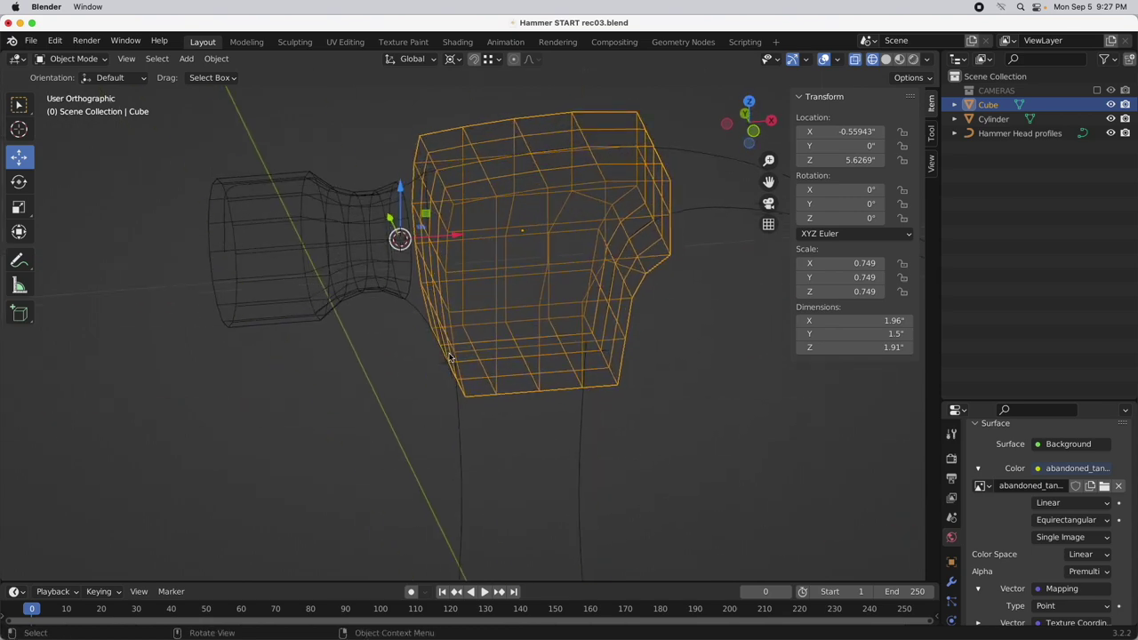
click(856, 59)
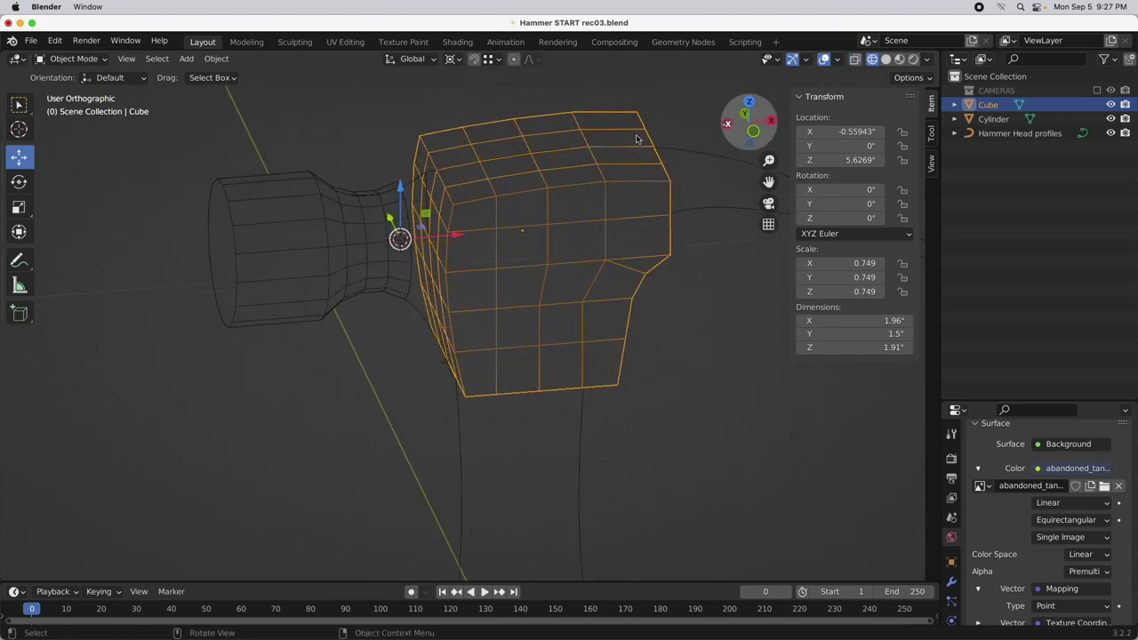
shift+click(321, 211)
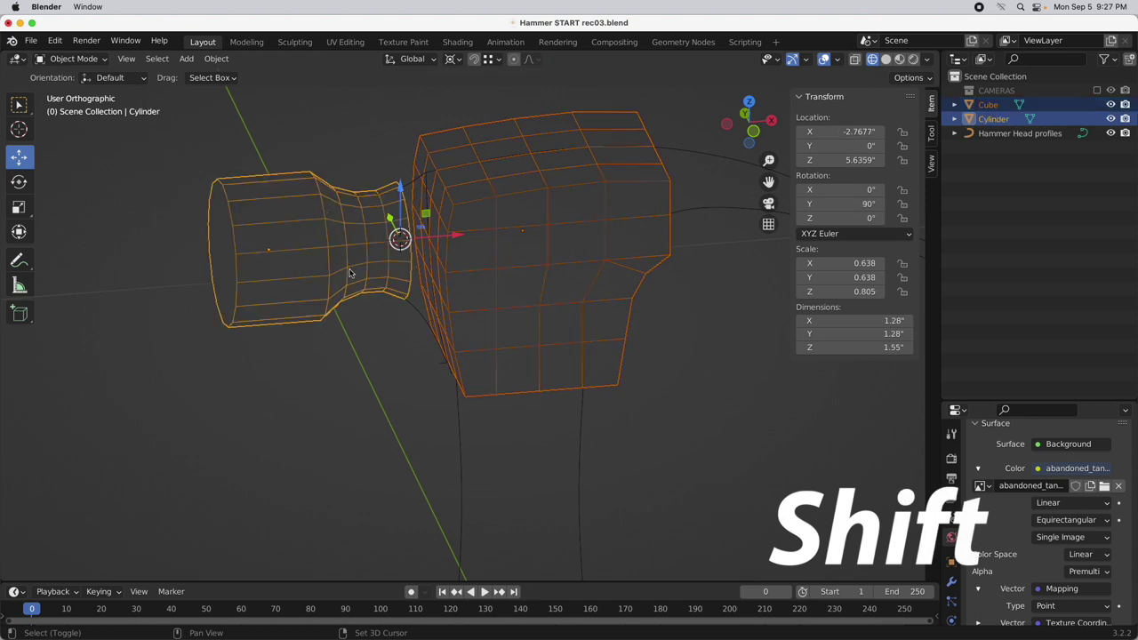
right_click(370, 337)
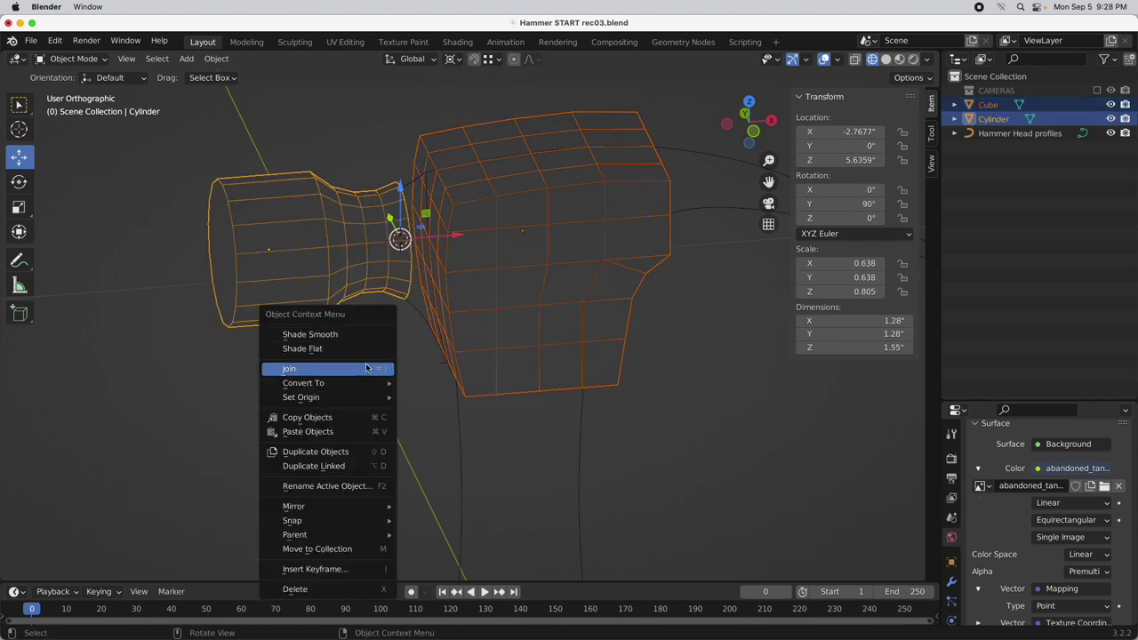
click(367, 369)
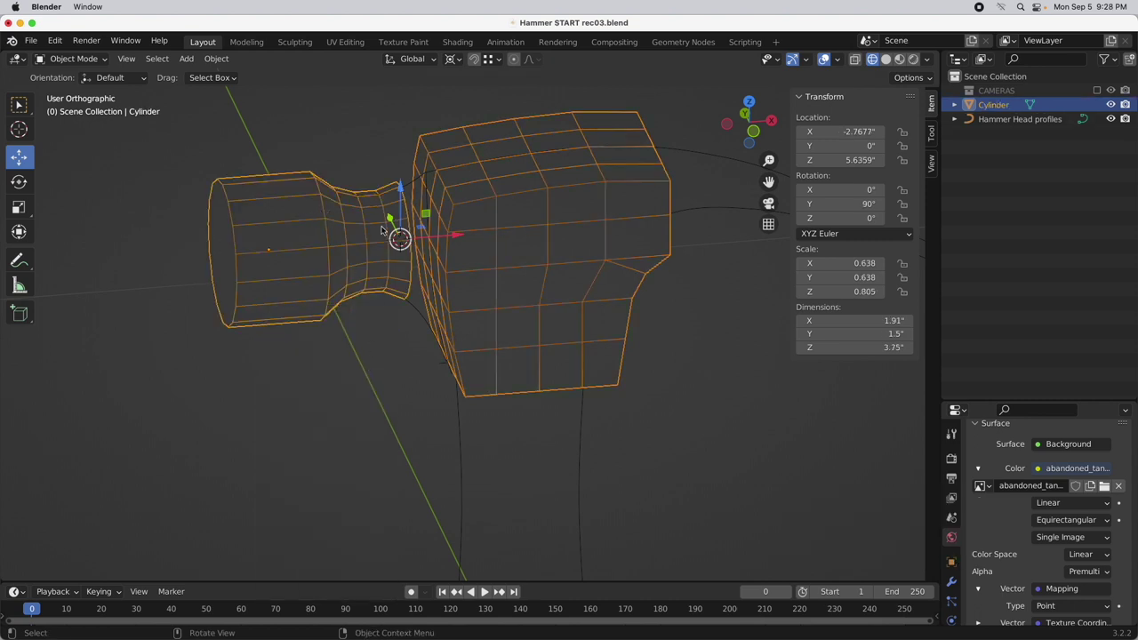
Edit the joined mesh in face selection mode and select the cylinder's end face that faces the cube
scroll(382, 231, up, 5)
key(Tab)
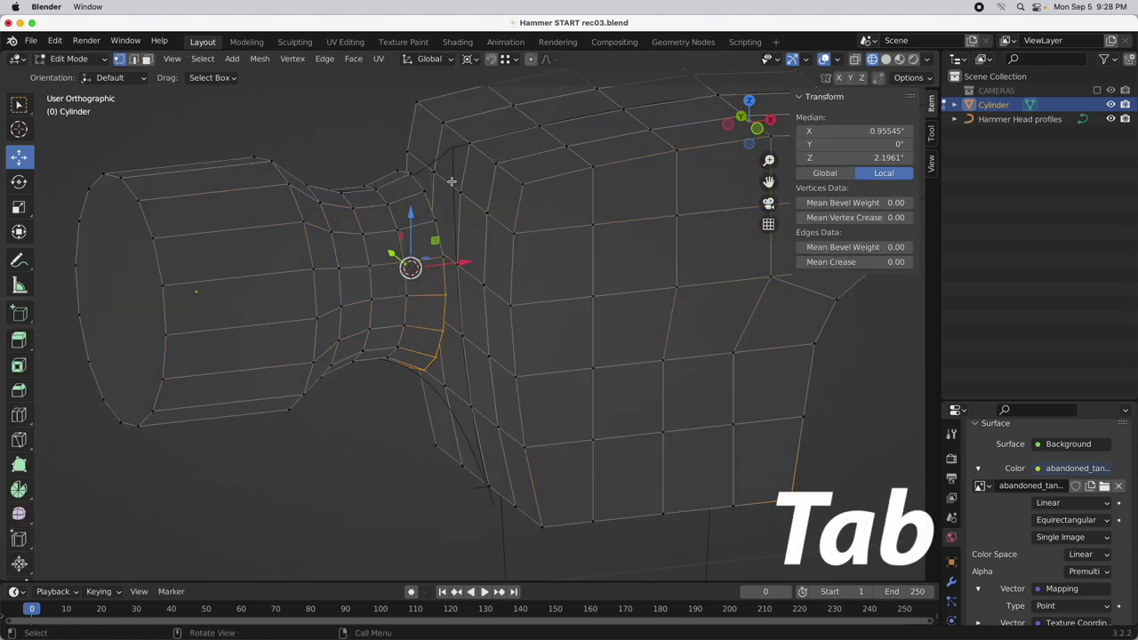
middle_drag(451, 182, 430, 234)
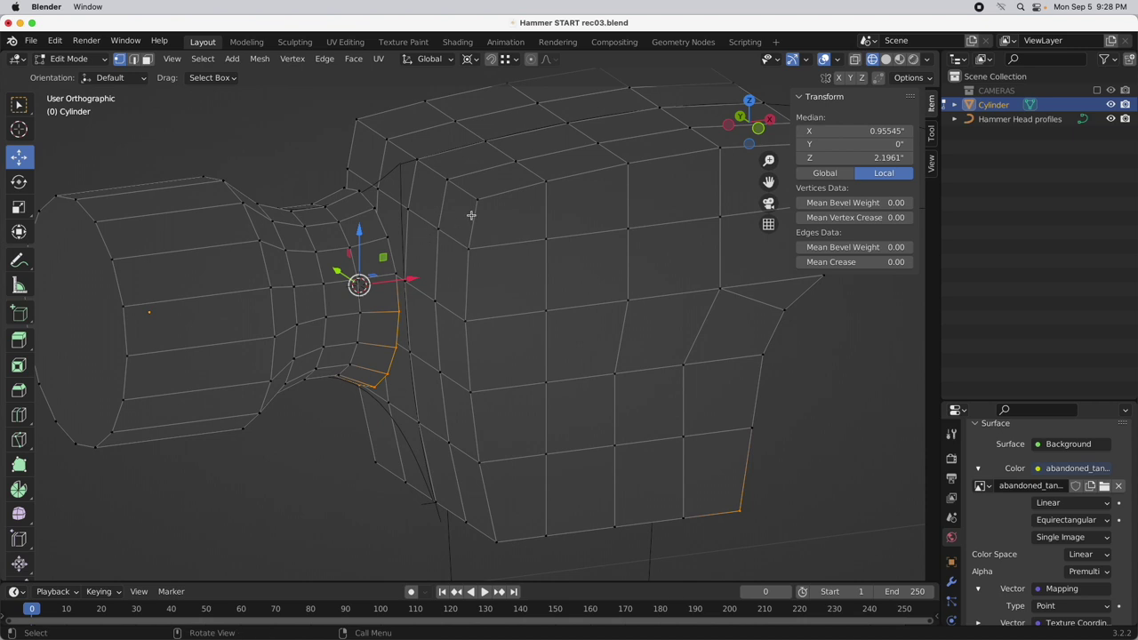
middle_drag(423, 238, 462, 244)
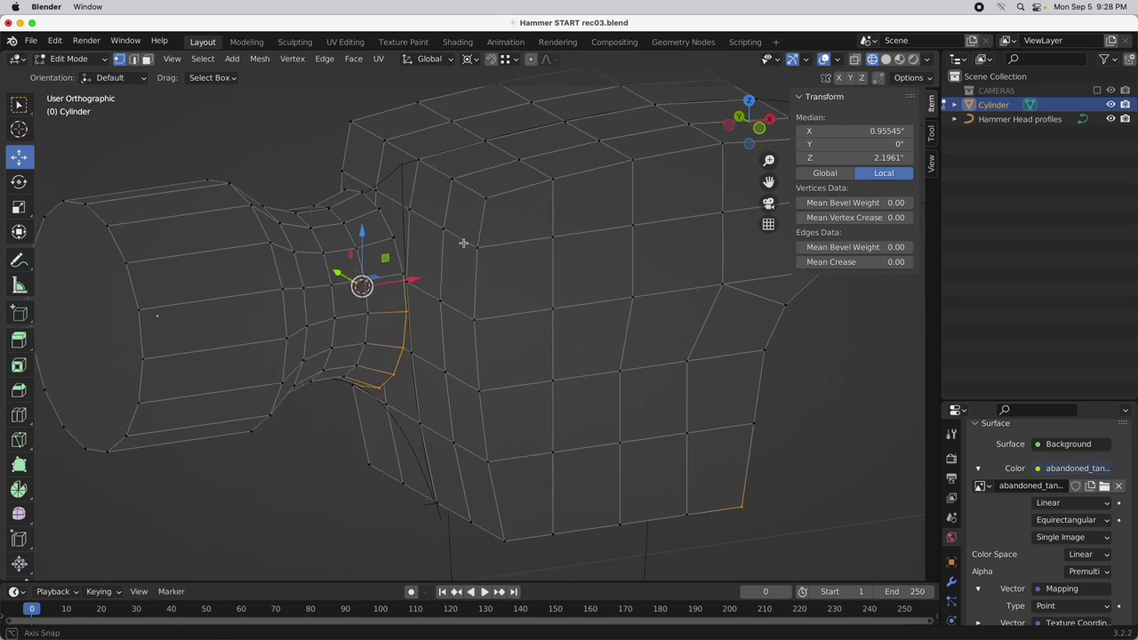
key(3)
key(alt+a)
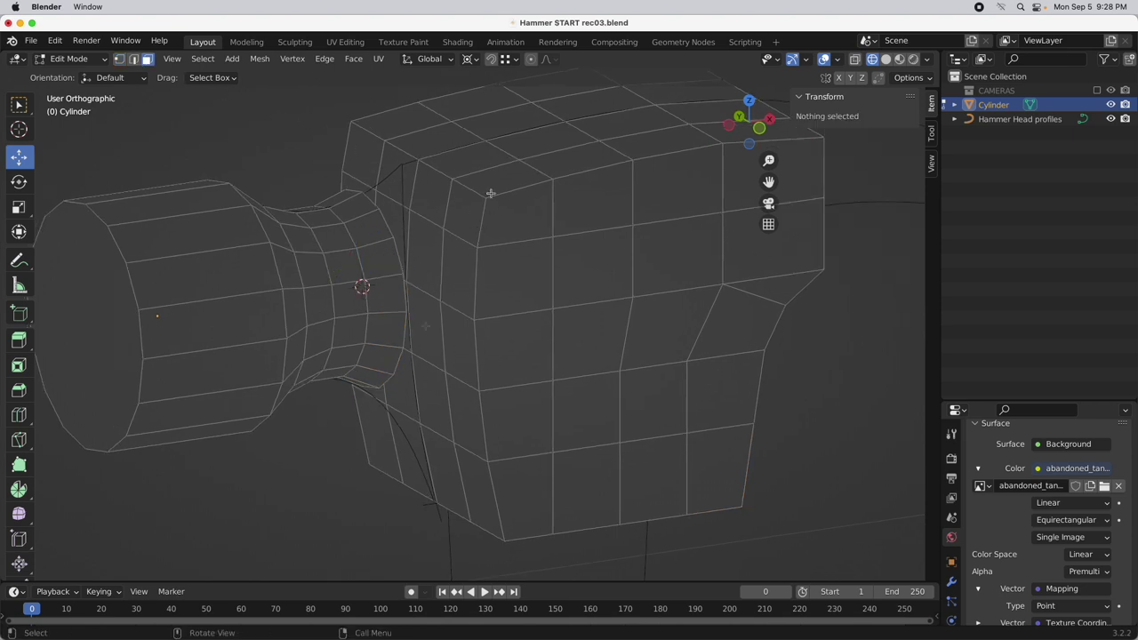
middle_drag(424, 328, 338, 264)
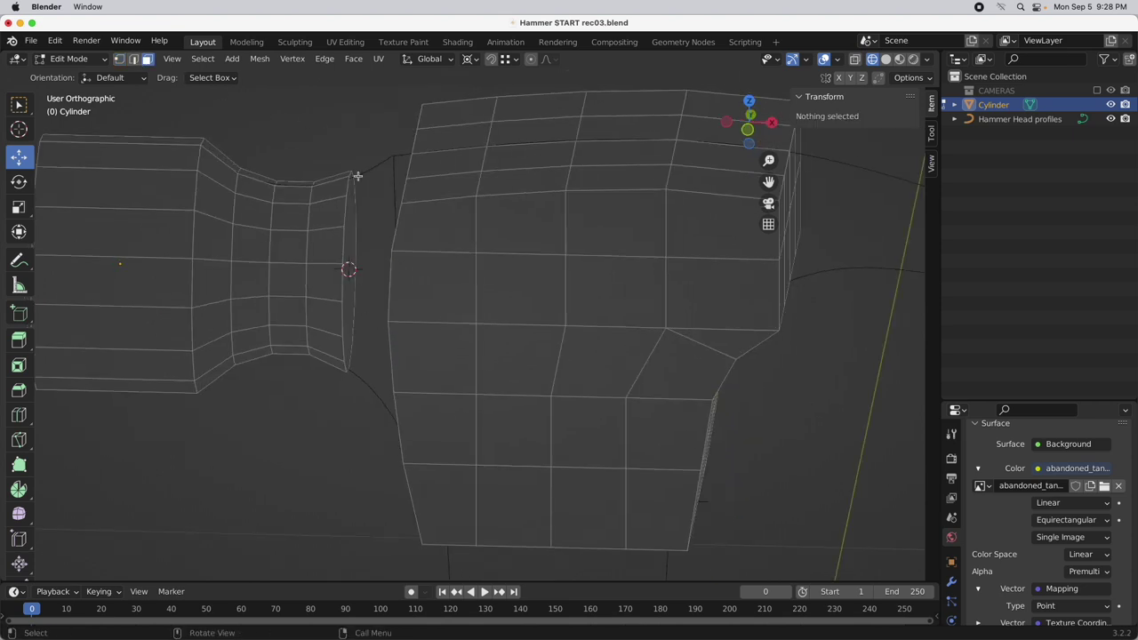
click(347, 361)
middle_drag(348, 361, 400, 311)
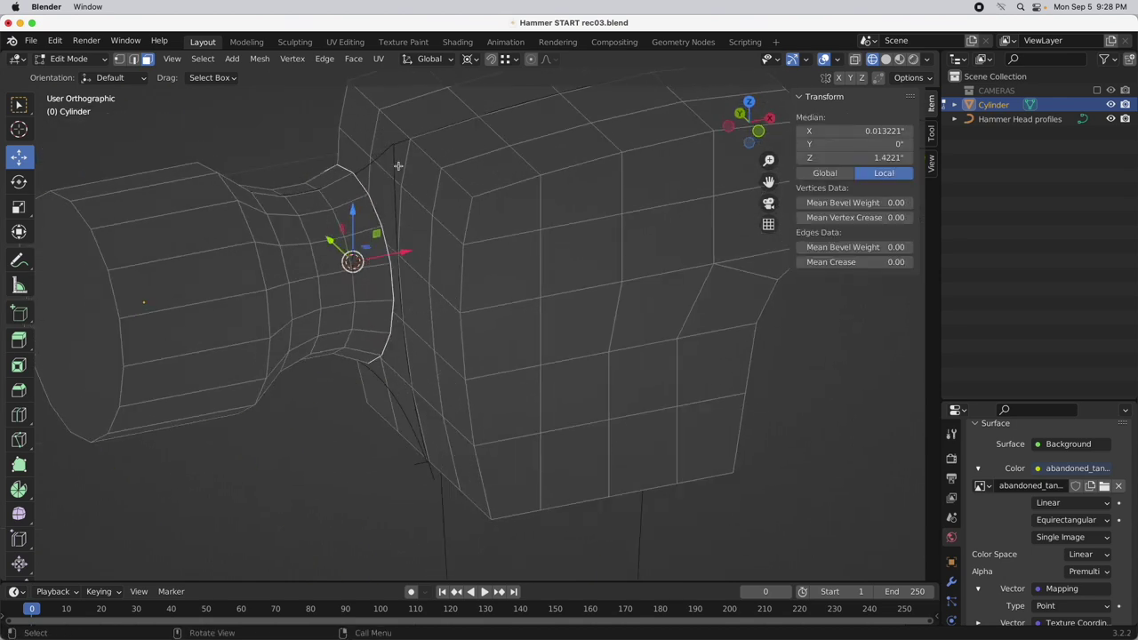
Select the upper four-by-four faces on the cube end facing the cylinder with Select Circle and dissolve them into a single face
click(370, 132)
click(219, 79)
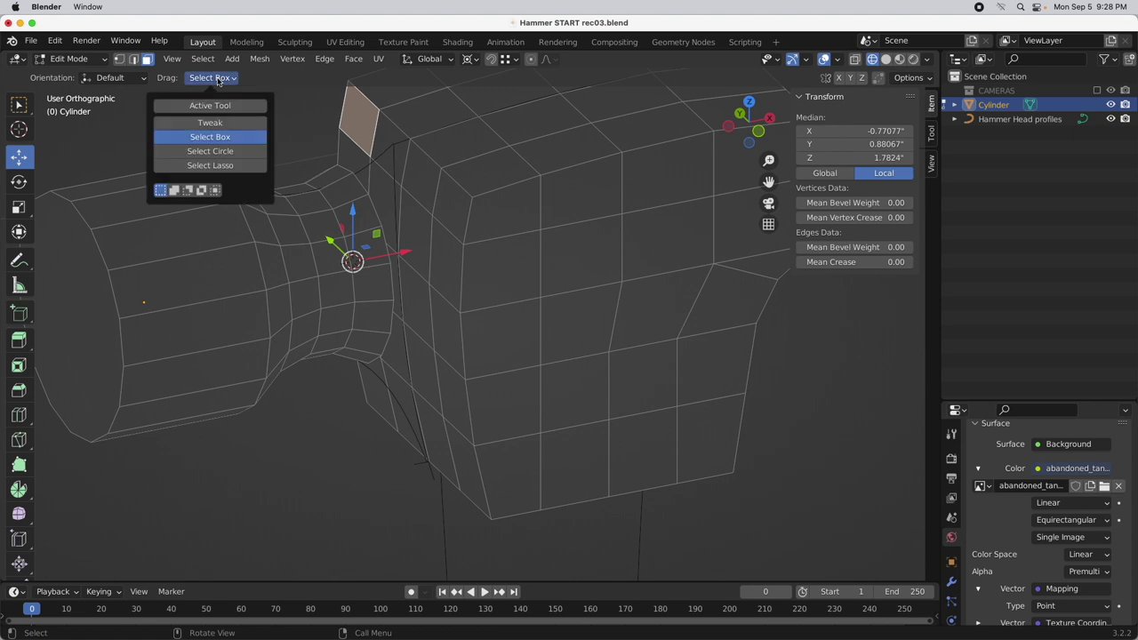
click(230, 153)
mouse_move(380, 147)
shift+mouse_down()
mouse_move(433, 314)
mouse_move(431, 348)
mouse_move(447, 348)
shift+mouse_up()
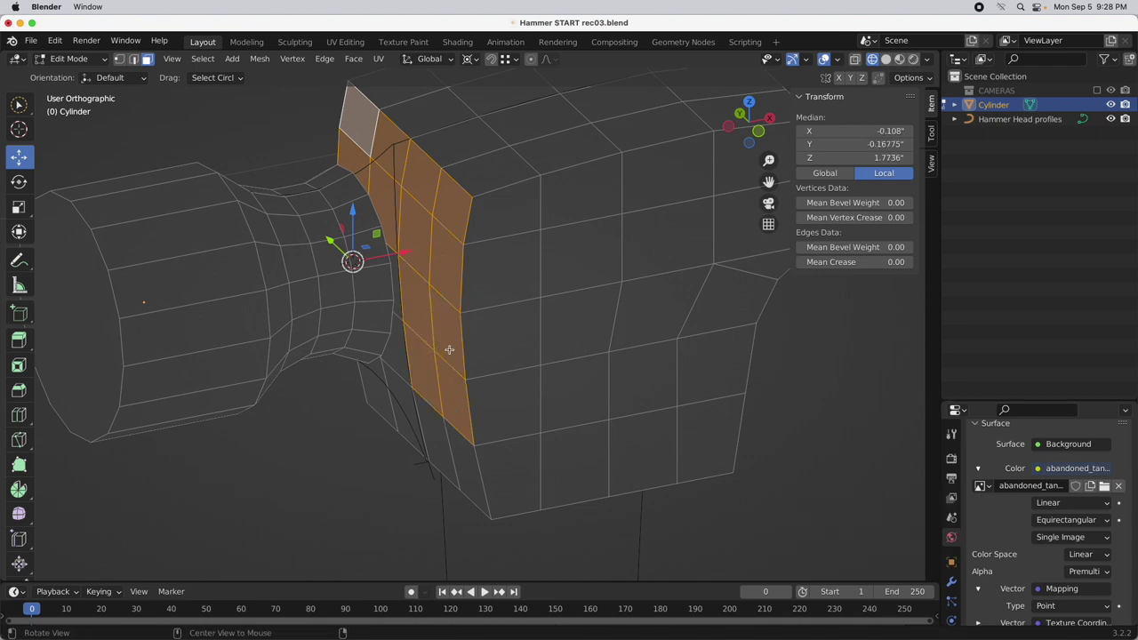
middle_drag(447, 348, 472, 266)
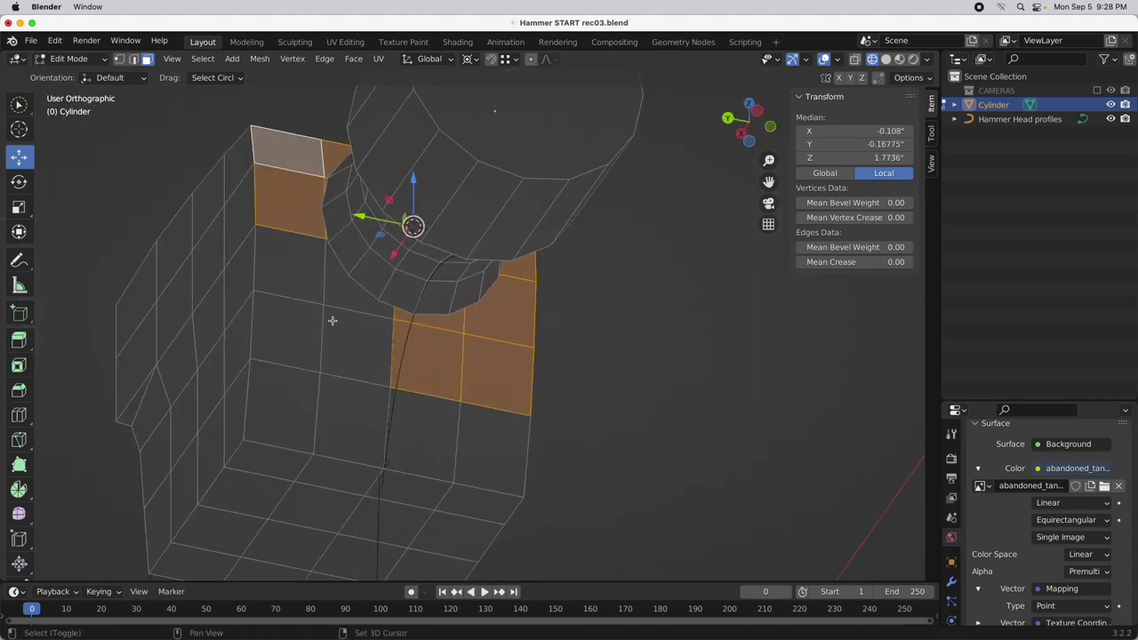
mouse_move(330, 320)
shift+mouse_down()
mouse_move(322, 297)
mouse_move(343, 294)
shift+mouse_up()
middle_drag(541, 280, 623, 450)
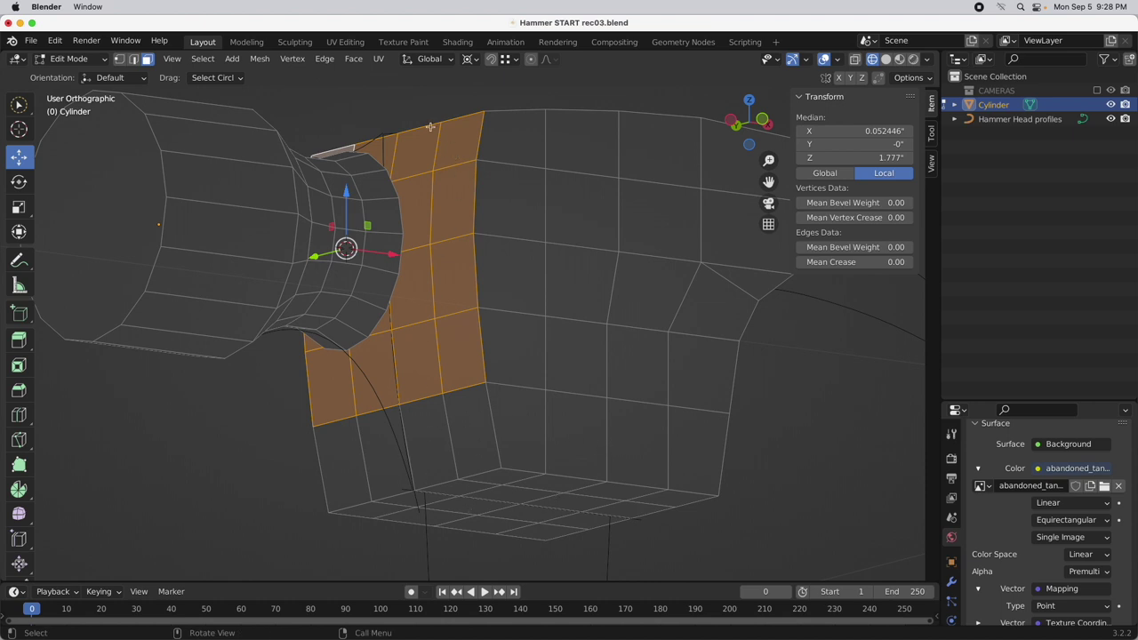
middle_drag(423, 171, 424, 175)
right_click(424, 174)
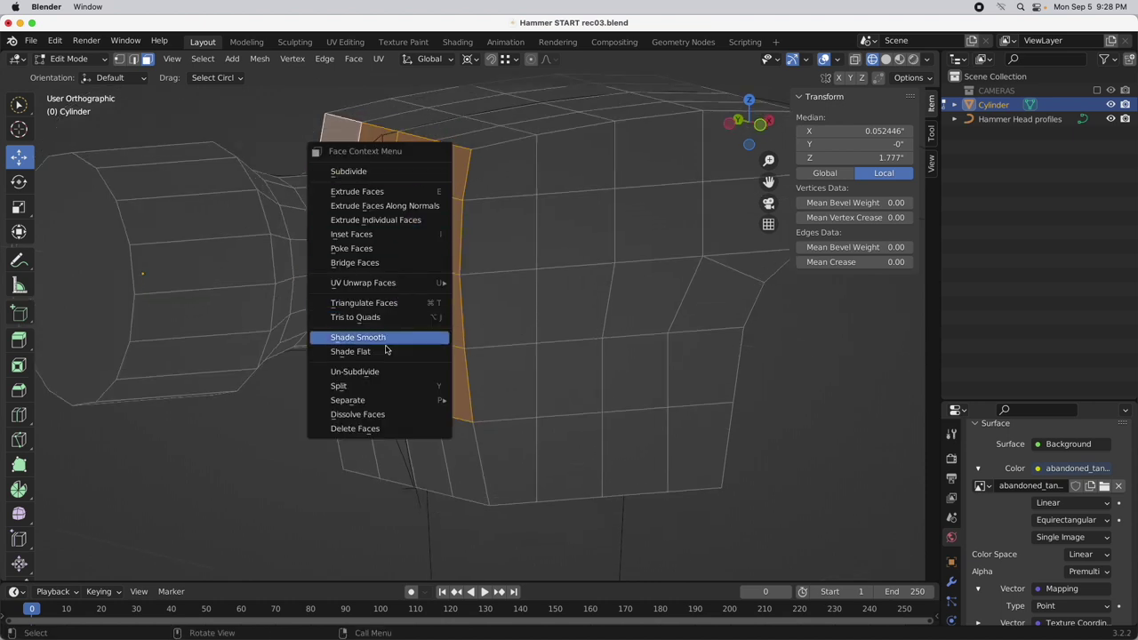
click(385, 414)
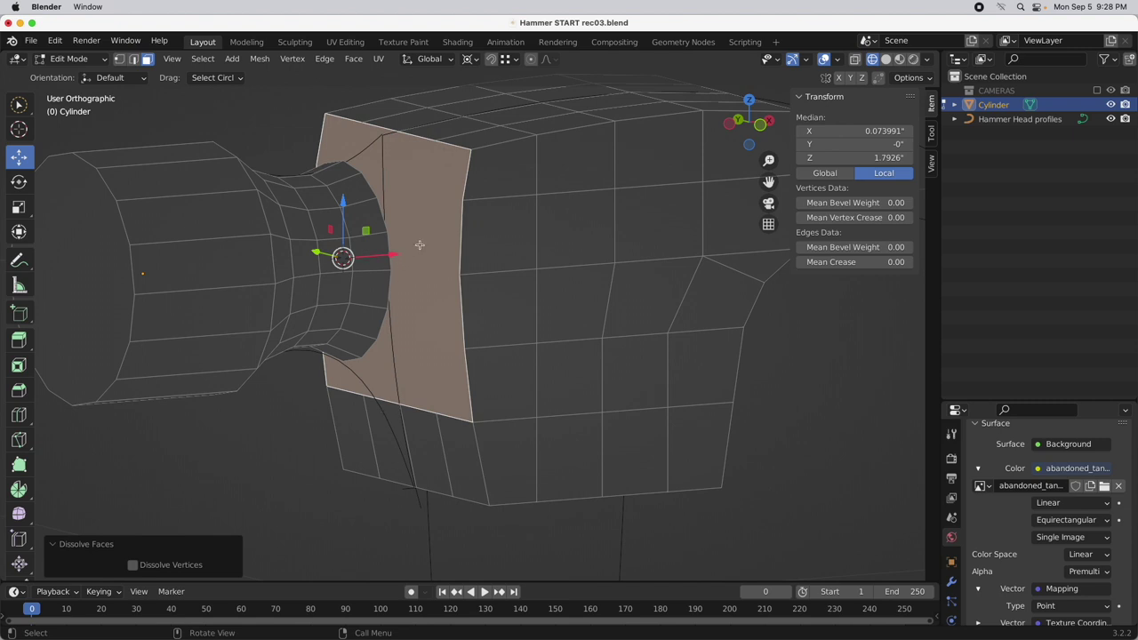
Add the cylinder's end face to the selection and bridge it with the dissolved cube face
middle_drag(423, 233, 339, 247)
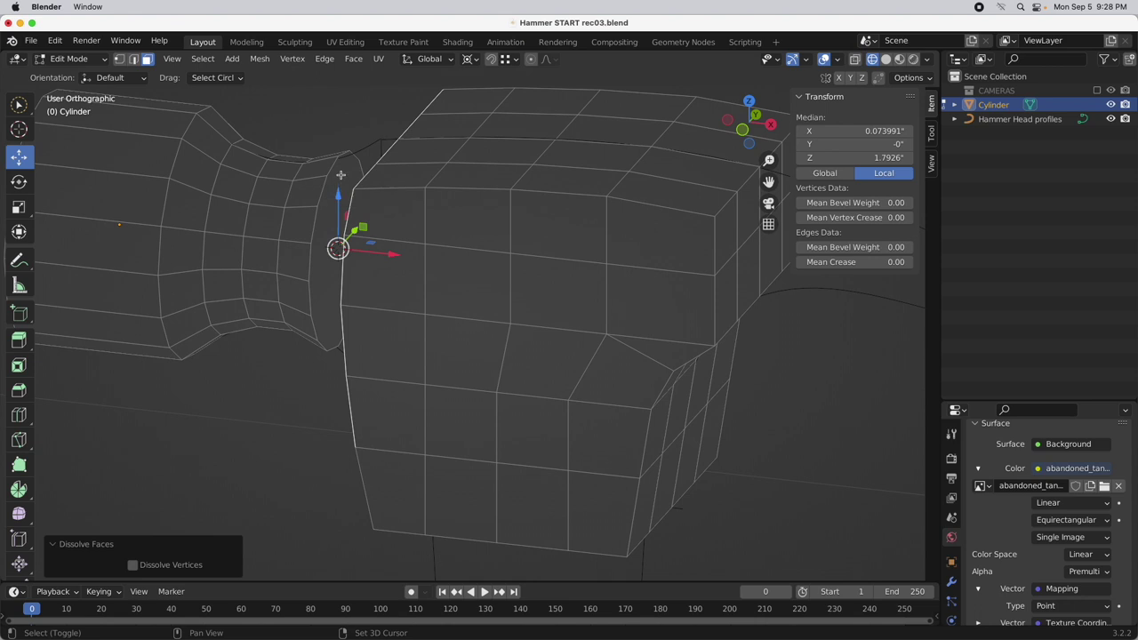
click(340, 176)
middle_drag(272, 310, 323, 318)
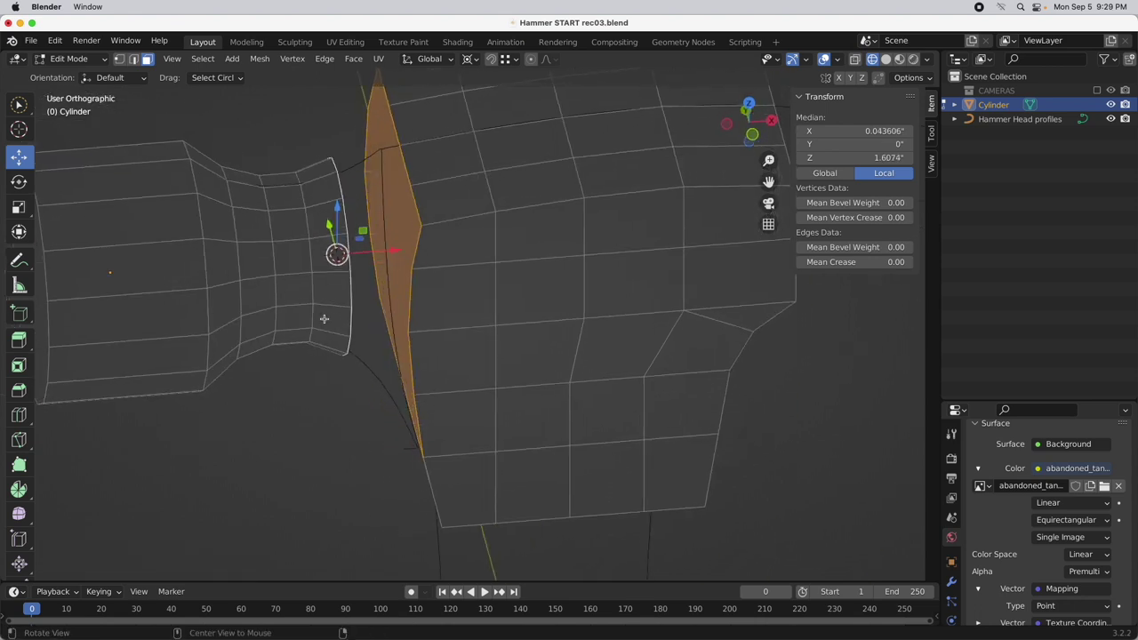
right_click(265, 114)
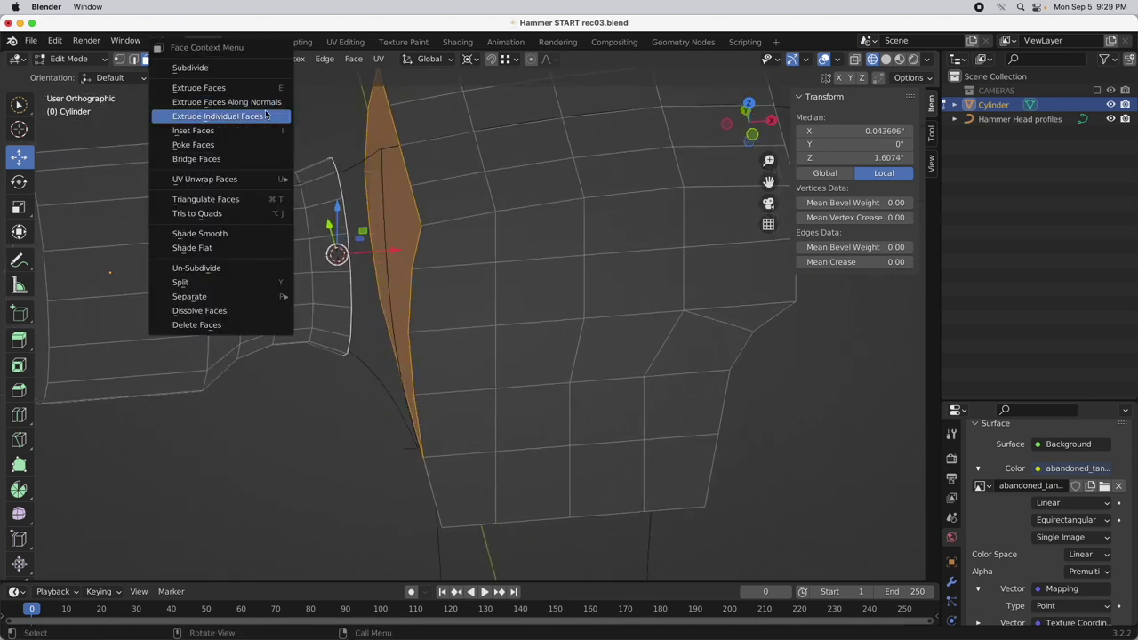
click(264, 158)
In front view, edge-slide the cylinder's end loop toward the cube and slide the neighbouring neck loop by a factor of about -0.115
middle_drag(316, 306, 603, 247)
click(758, 131)
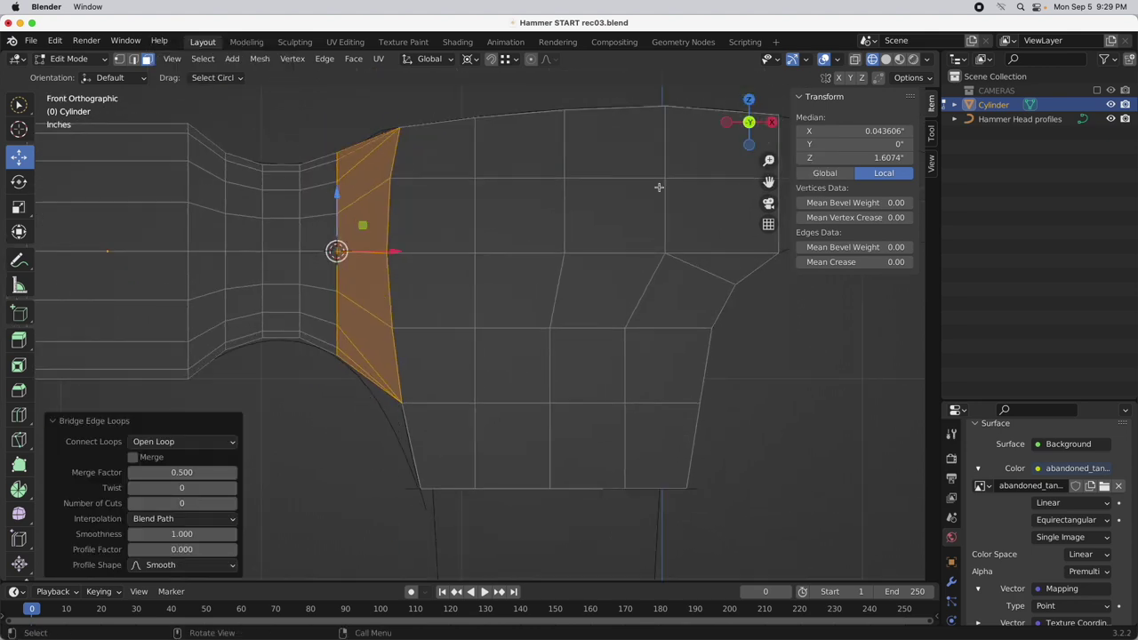
shift+middle_drag(289, 135, 360, 188)
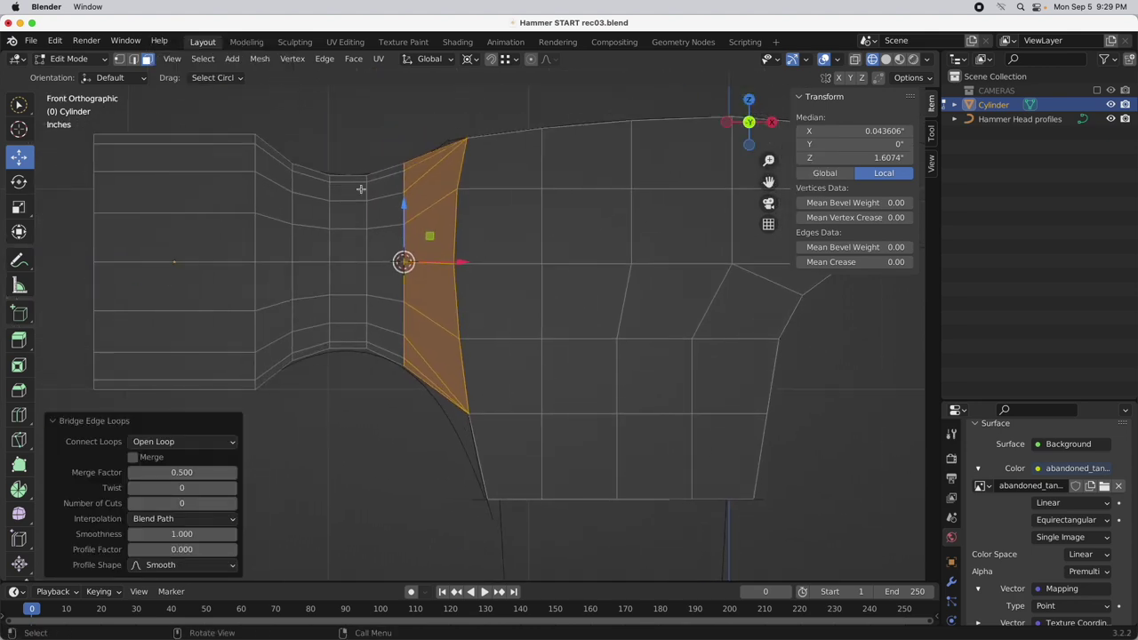
click(133, 59)
click(402, 203)
alt+click(404, 180)
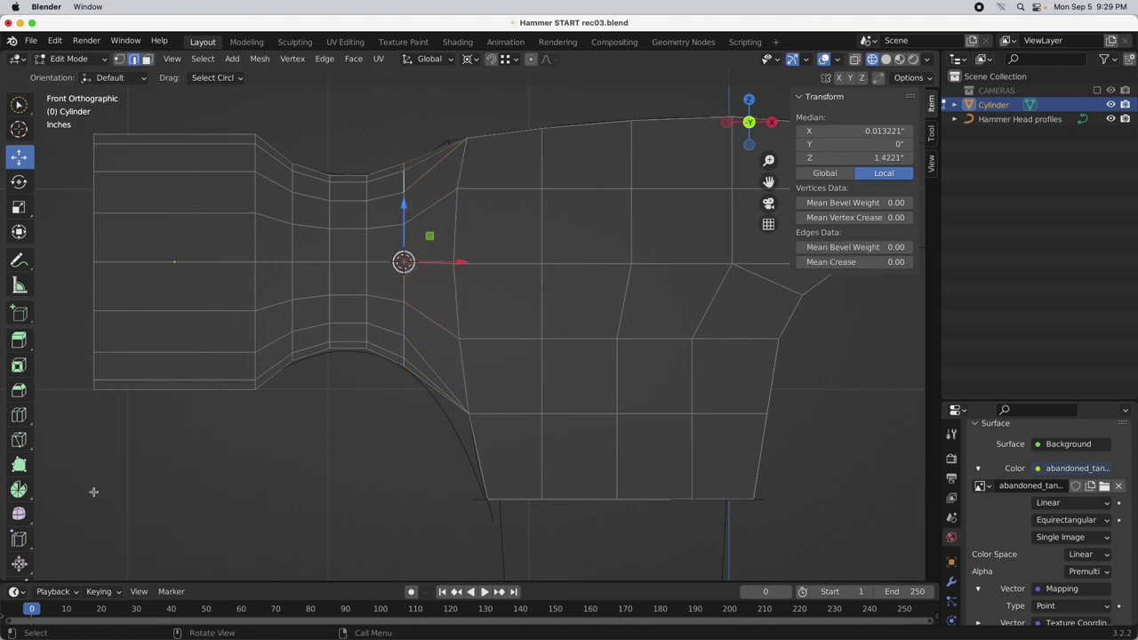
click(19, 538)
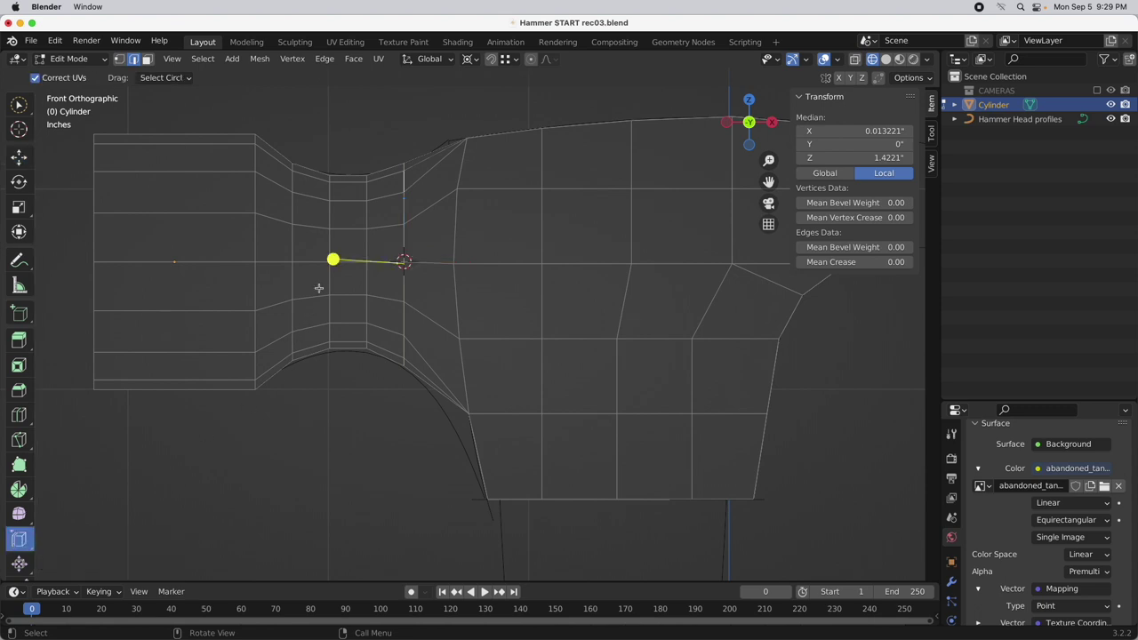
drag(330, 259, 307, 264)
alt+click(365, 212)
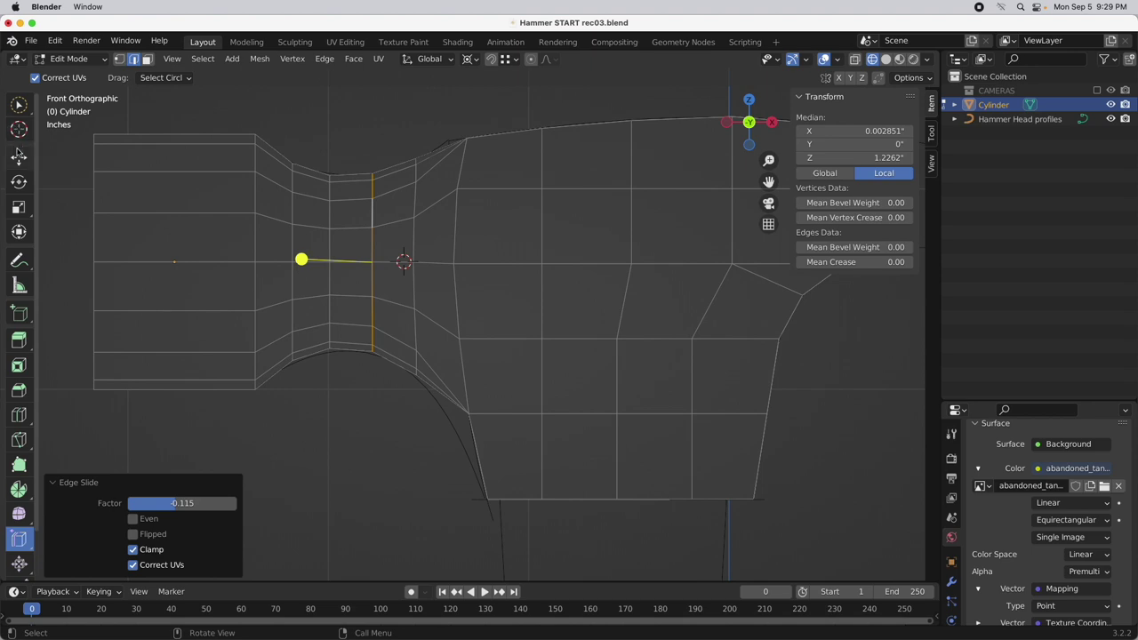
Move the three middle vertices of the cube's upper edge at the bridge slightly toward the cylinder in X, with Bounding Box Center as pivot
click(18, 156)
click(124, 61)
middle_drag(445, 144, 447, 234)
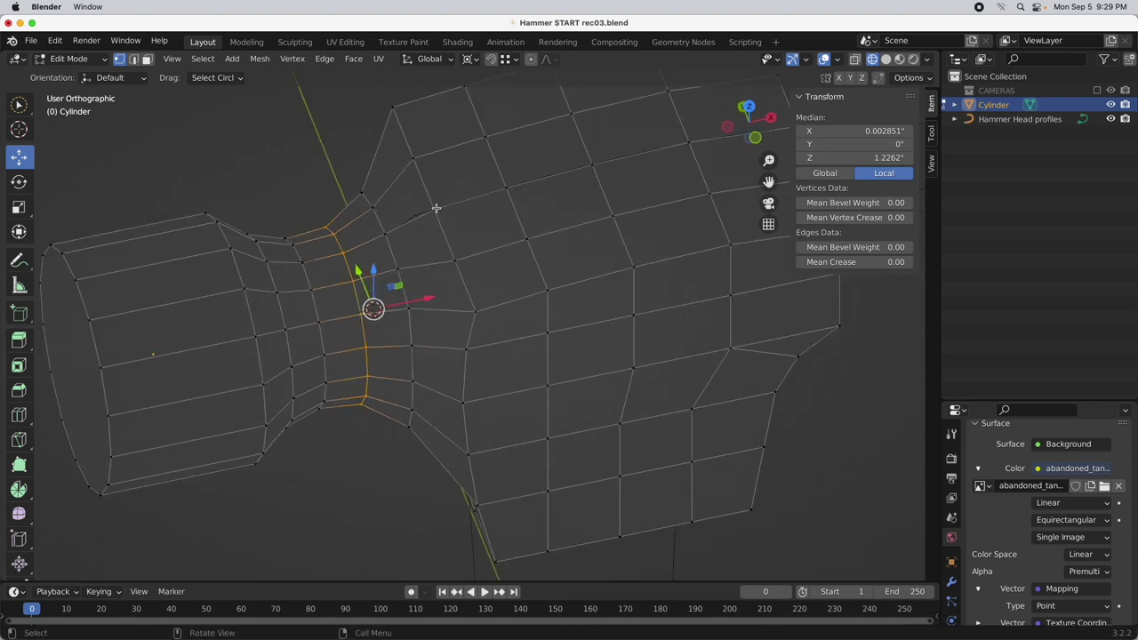
click(437, 213)
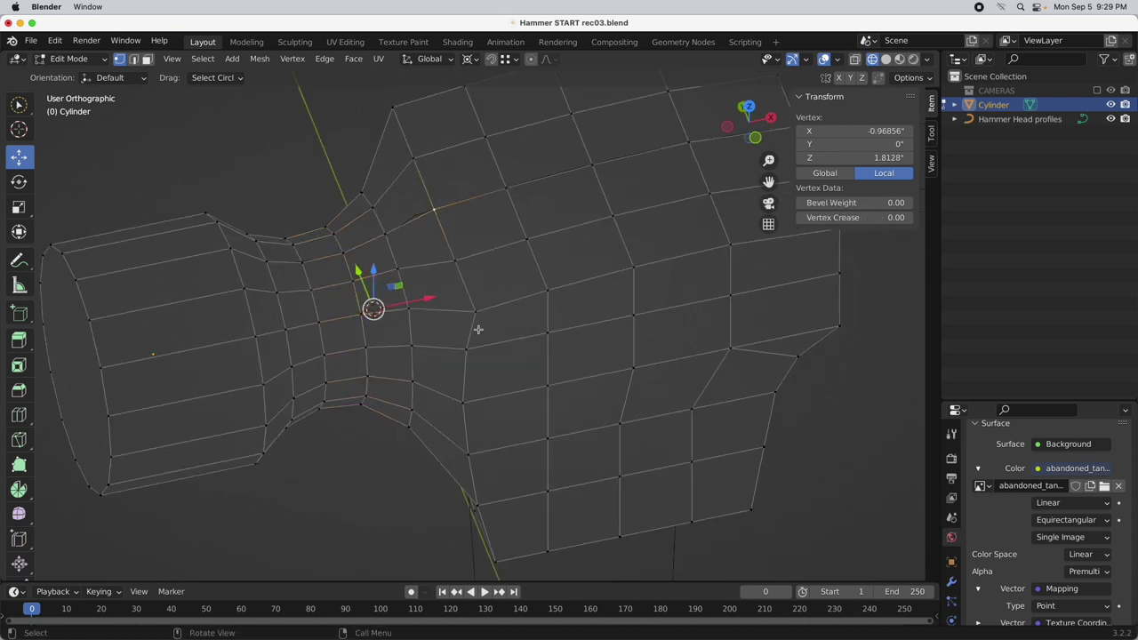
drag(752, 121, 432, 193)
shift+click(453, 196)
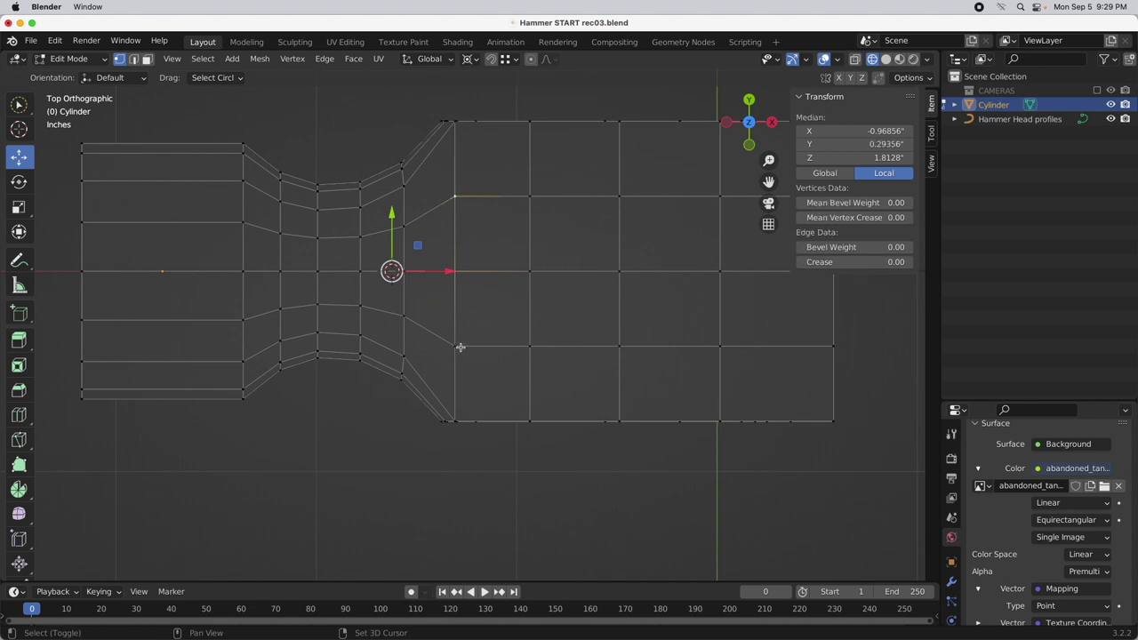
shift+click(455, 344)
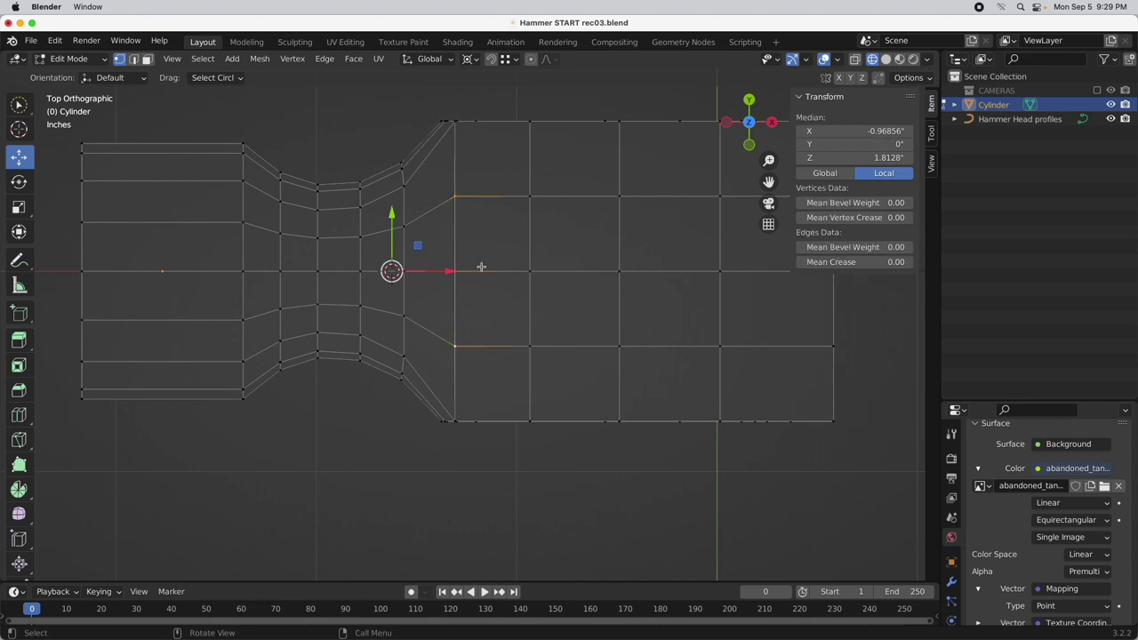
key(period)
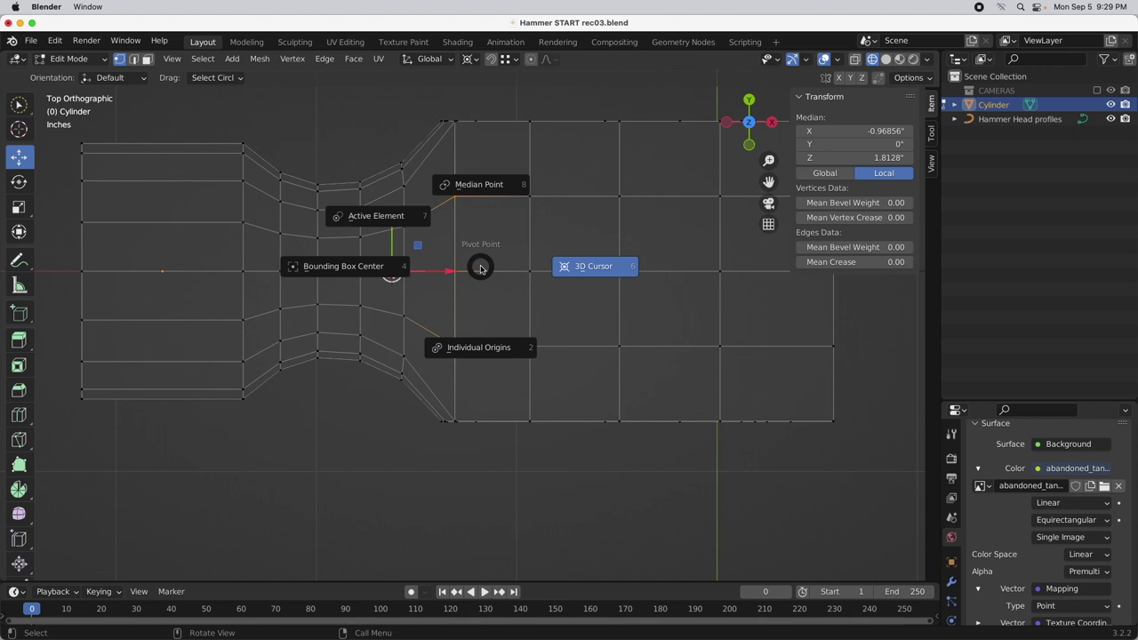
click(375, 269)
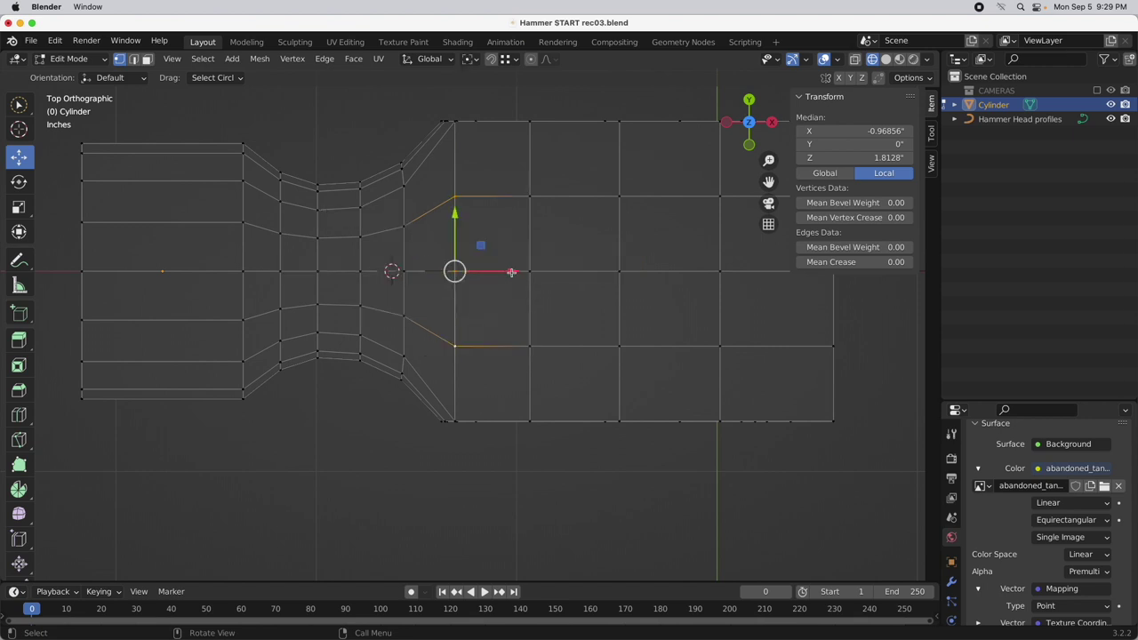
drag(511, 272, 500, 274)
Move the upper edge's centre vertex about -0.0207" in X, and shift all three middle vertices slightly further toward the cylinder
key(alt+a)
alt+click(450, 272)
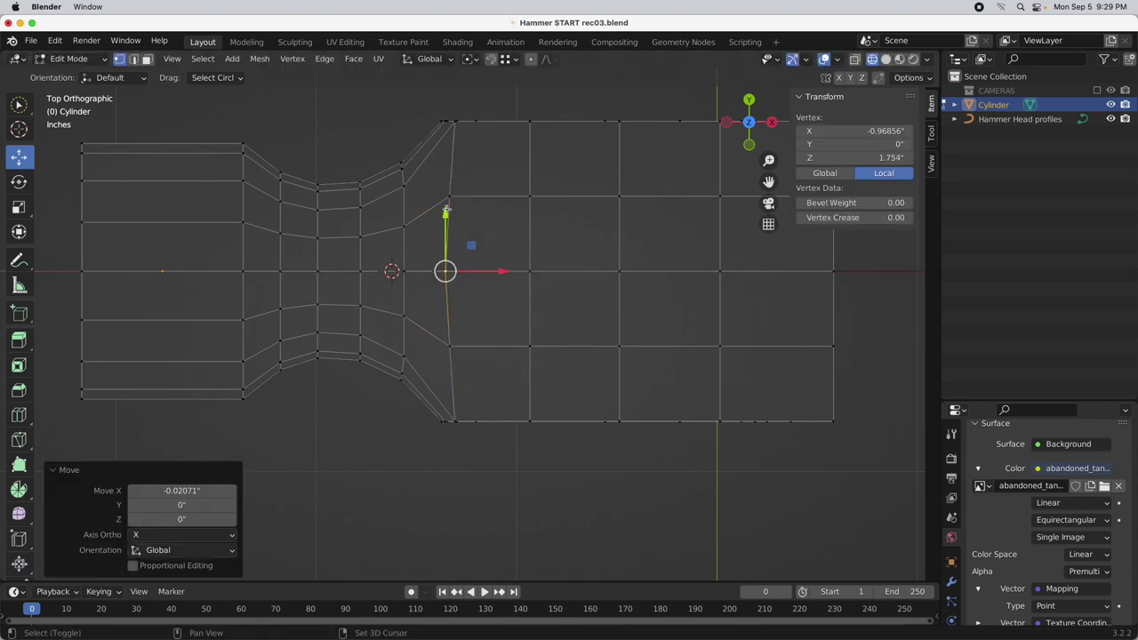
shift+click(449, 199)
shift+click(450, 343)
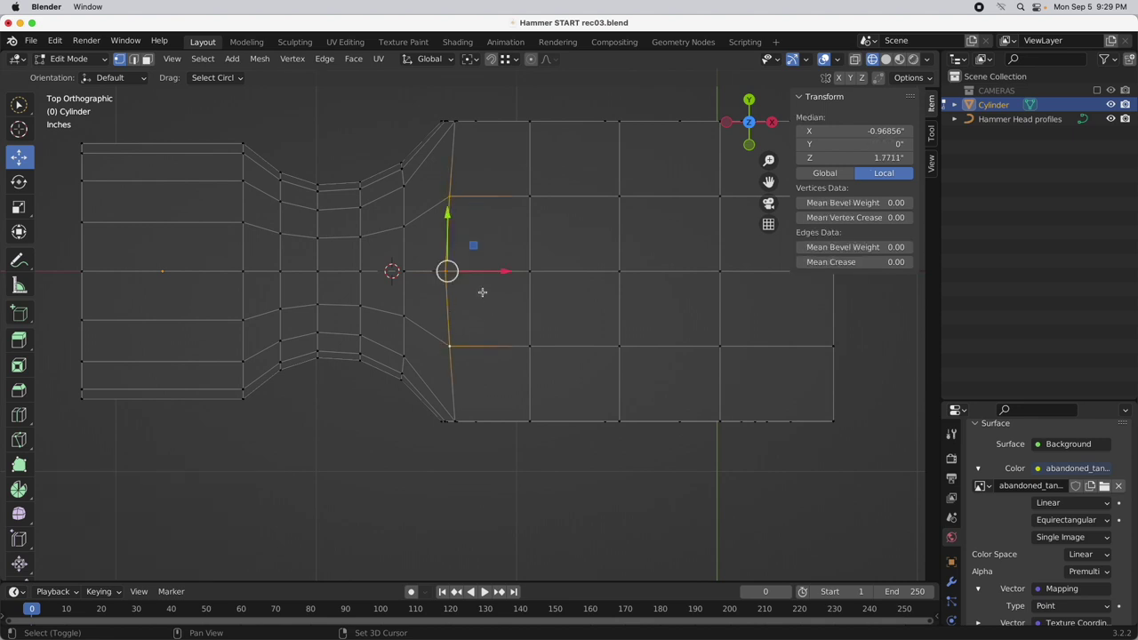
drag(504, 272, 497, 271)
Move the three middle vertices of the lower row where the bridge meets the cube about -0.0534" in X
middle_drag(497, 272, 452, 396)
click(450, 369)
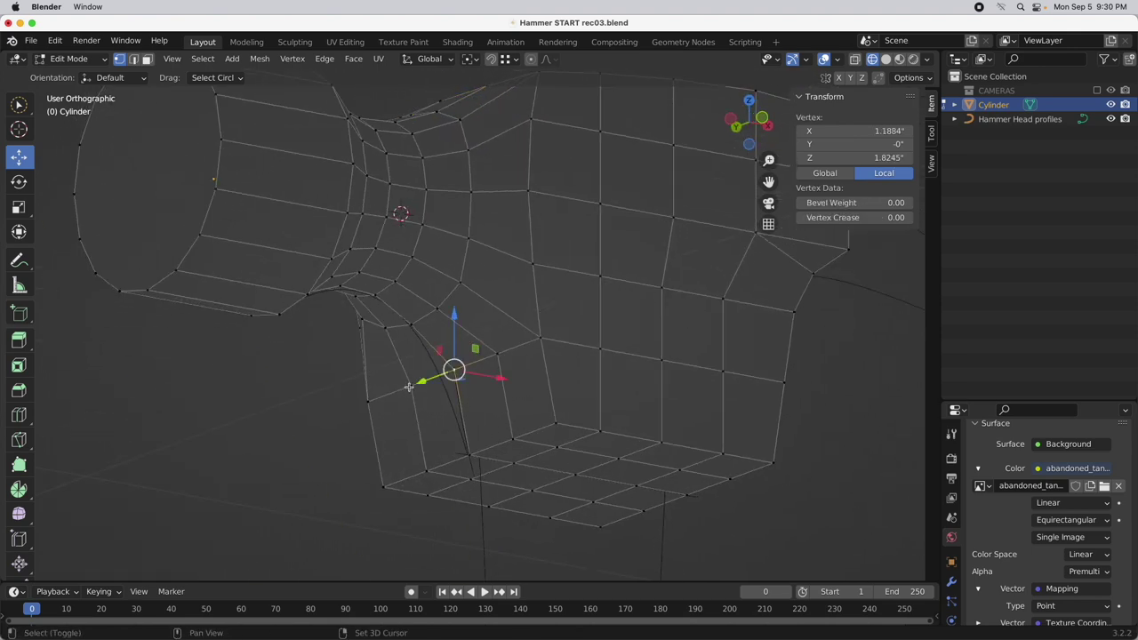
shift+click(418, 418)
shift+click(504, 395)
middle_drag(528, 407, 520, 368)
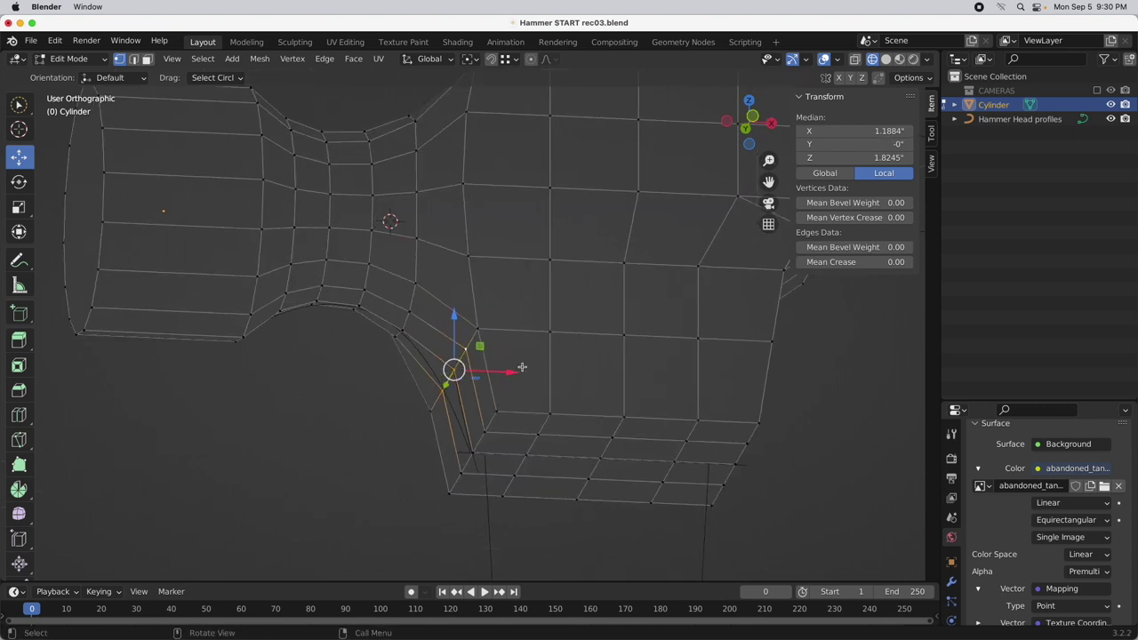
drag(521, 368, 502, 373)
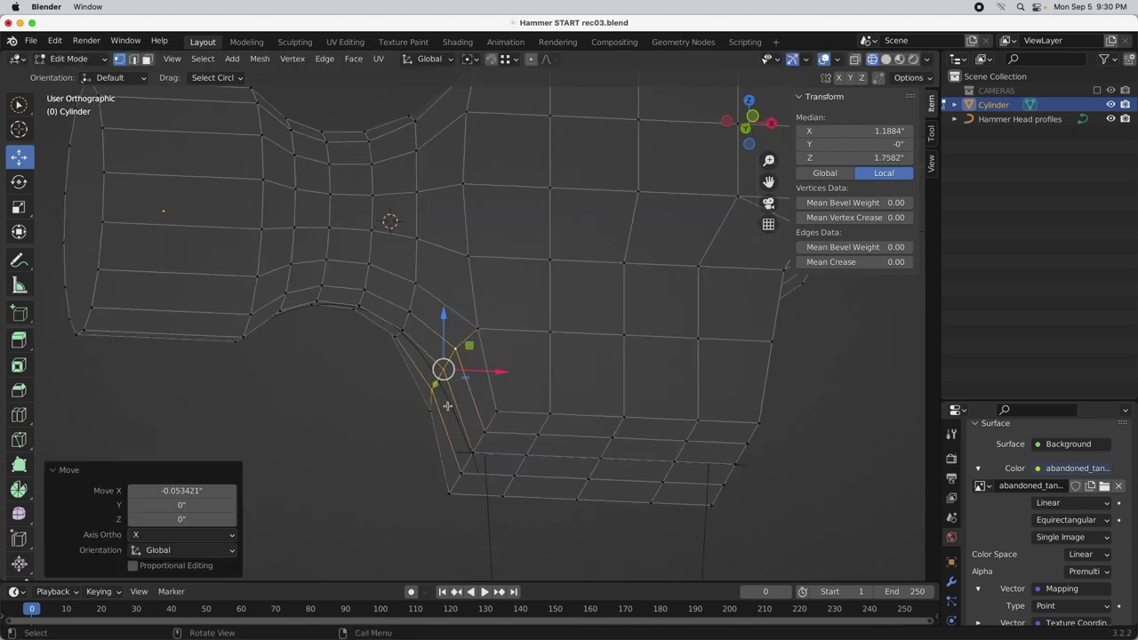
Move only the centre vertex of that lower bridge row slightly further toward the cylinder in X
click(431, 380)
click(442, 369)
middle_drag(443, 369, 503, 367)
drag(503, 367, 500, 372)
Move the three middle vertices of the cube's bottom edge below the bridge about -0.0292" in X
middle_drag(506, 378, 500, 321)
click(513, 316)
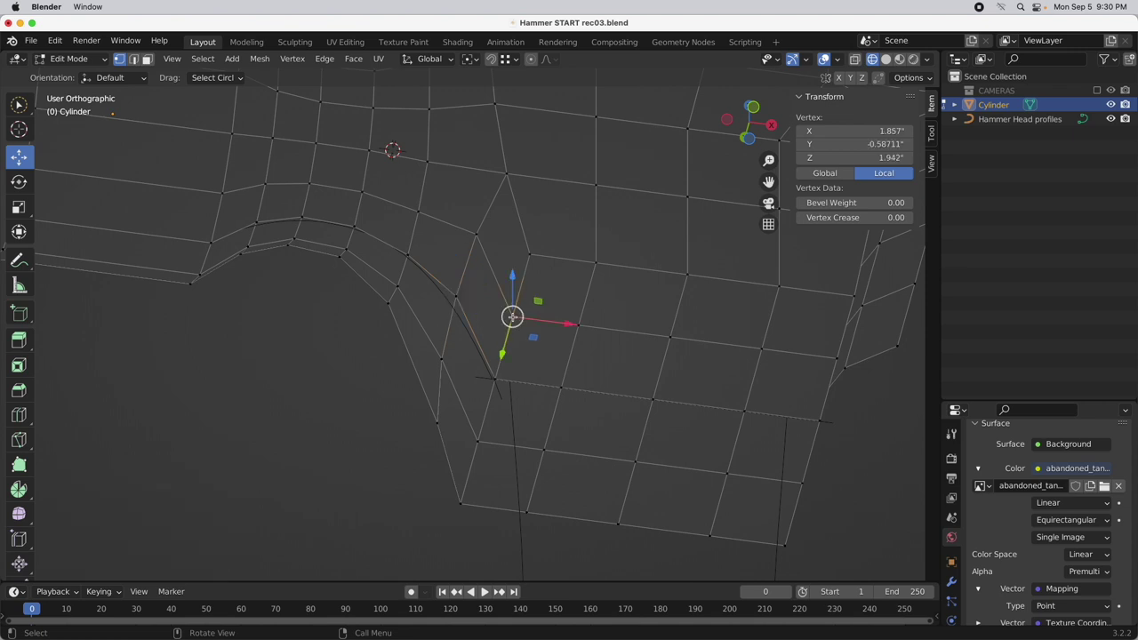
shift+click(496, 378)
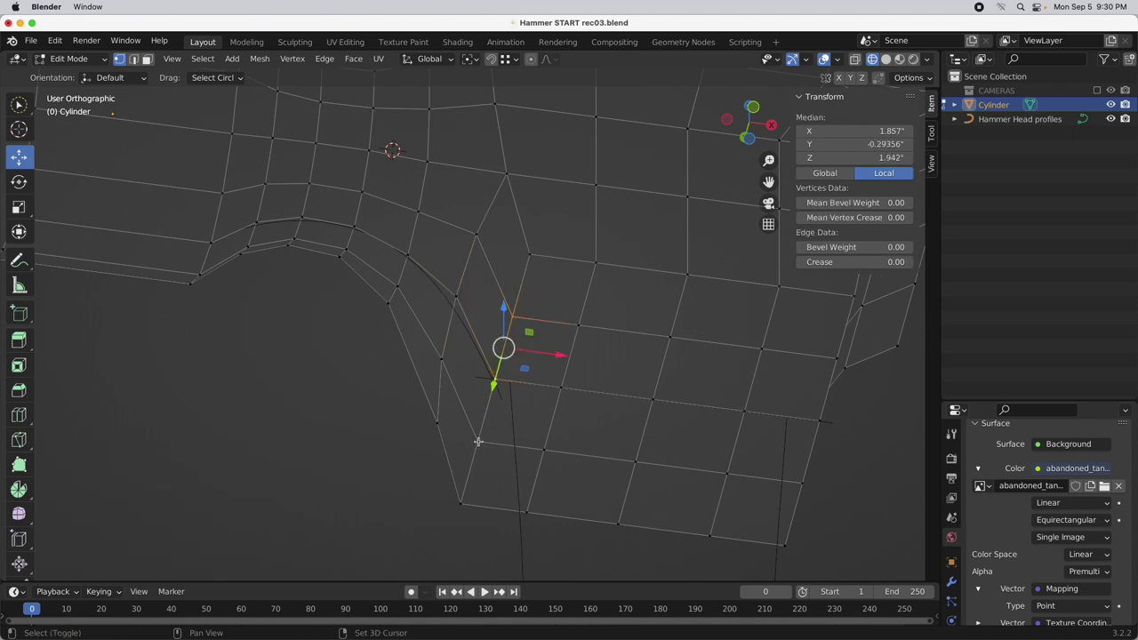
shift+click(478, 441)
drag(557, 379, 537, 381)
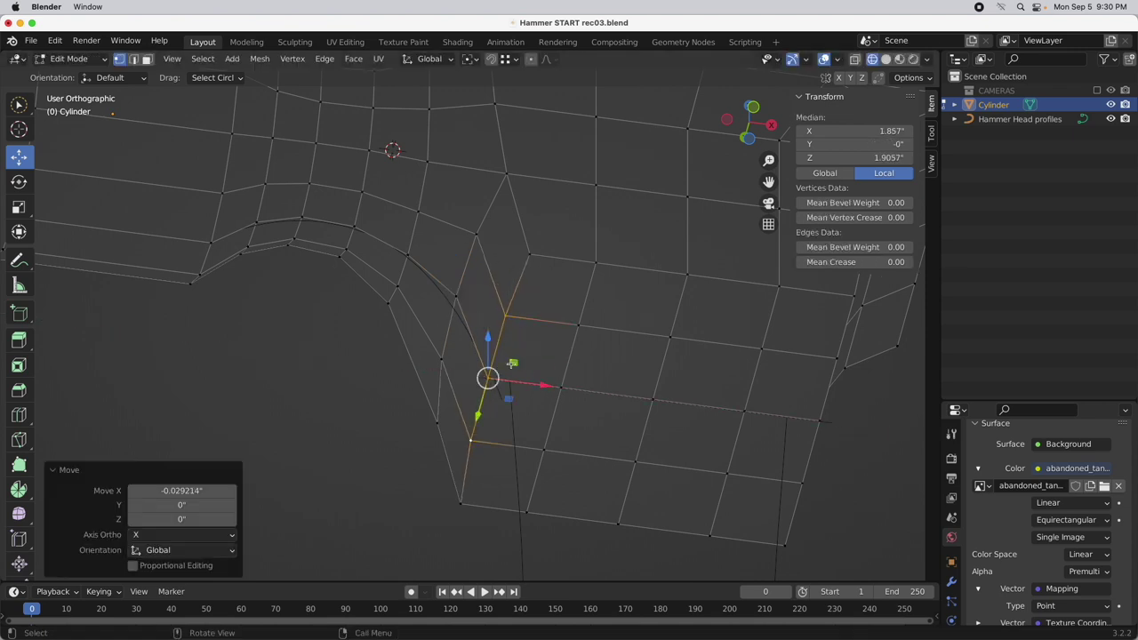
Move the centre vertex of that bottom edge about -0.0119" further in X
click(508, 368)
click(490, 378)
key(g)
key(x)
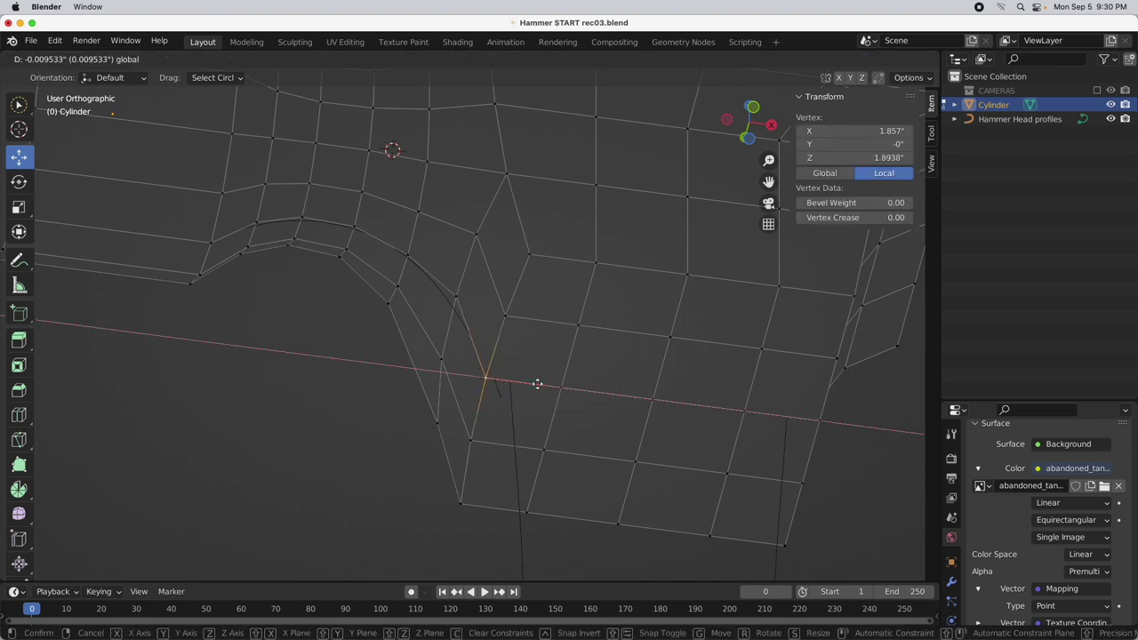
click(537, 384)
Turn on X-ray and select the whole lower vertex row where the bridge meets the cube, checking it against the front profile
middle_drag(538, 385, 480, 356)
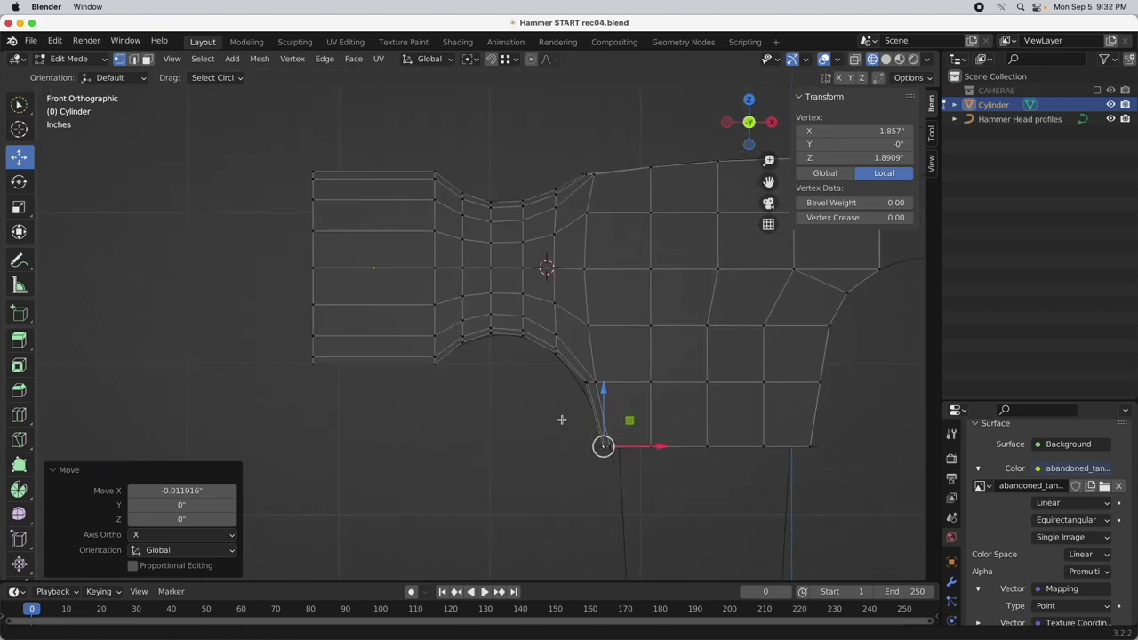
scroll(610, 359, up, 3)
scroll(622, 342, up, 2)
shift+middle_drag(632, 338, 442, 373)
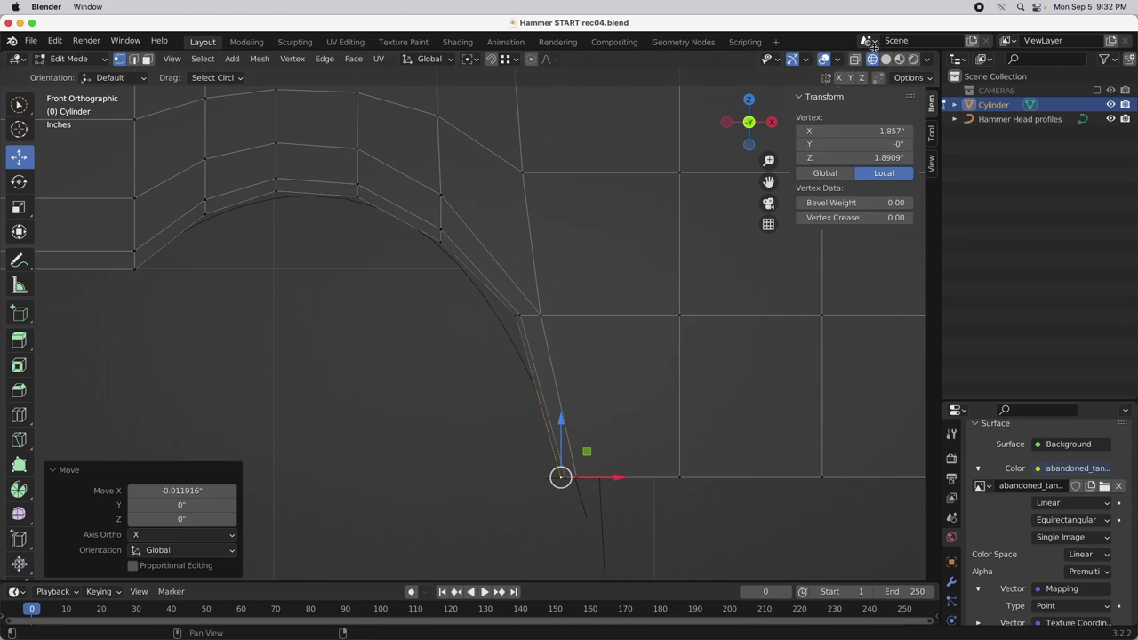
key(alt+z)
click(527, 315)
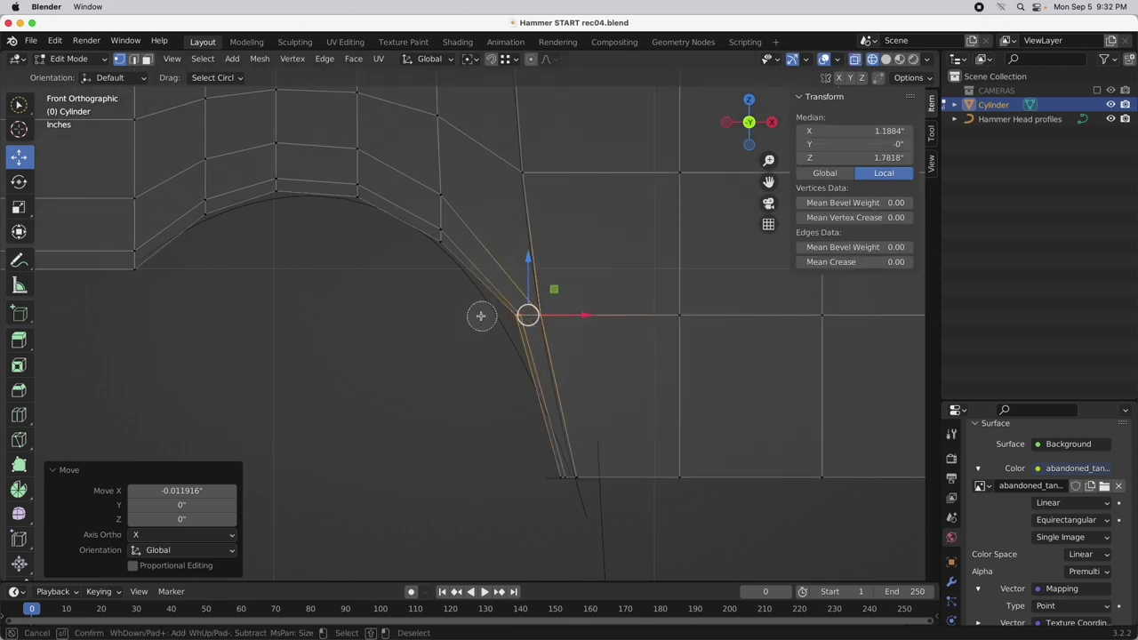
click(532, 317)
alt+drag(487, 433, 549, 347)
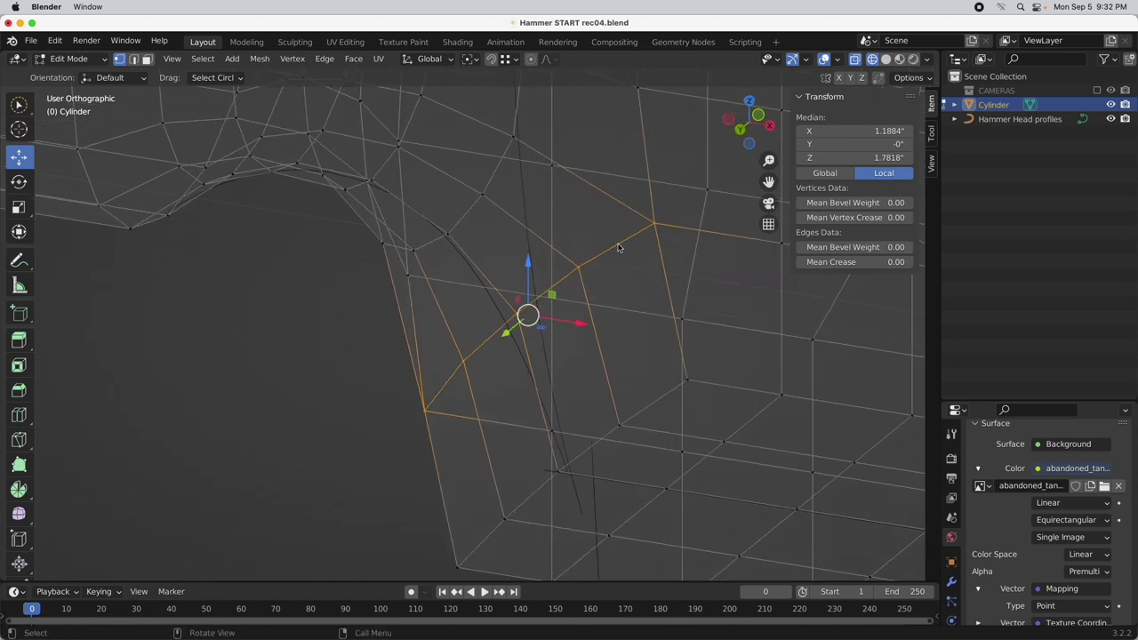
click(754, 115)
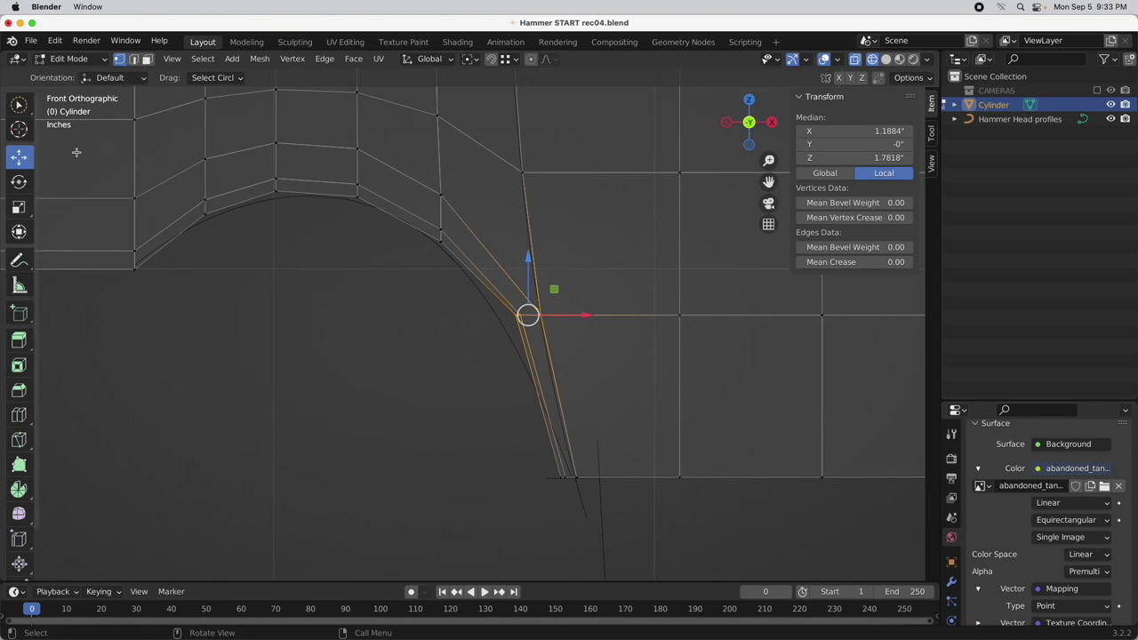
Switch to box selection, select the two outermost vertices of the lower bridge row, and snap the 3D cursor to them
click(217, 78)
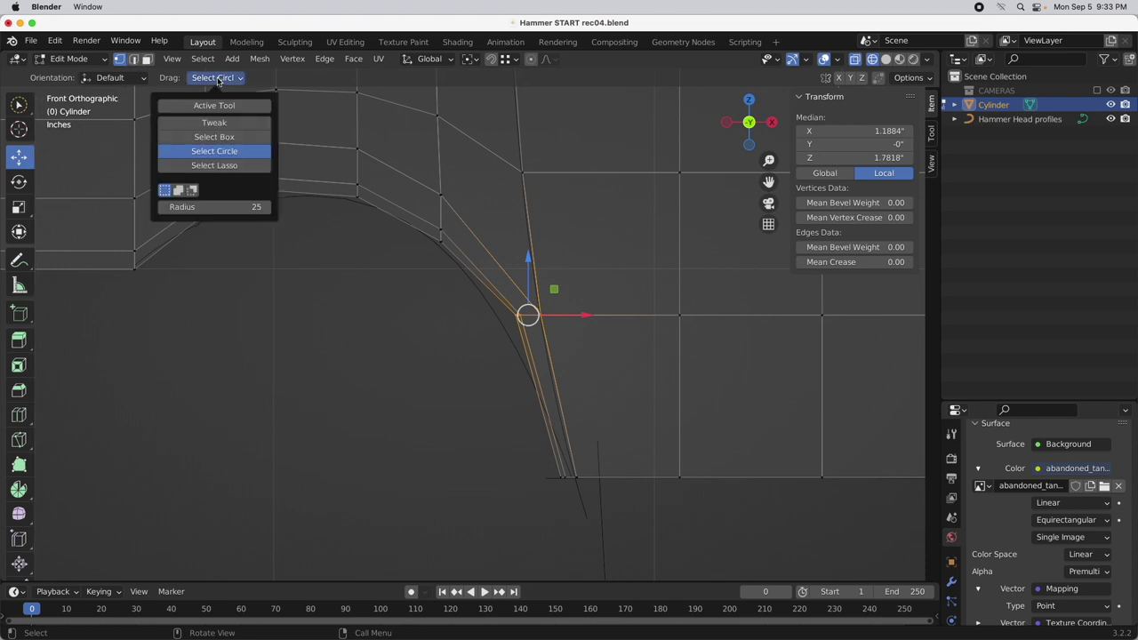
click(221, 137)
click(389, 315)
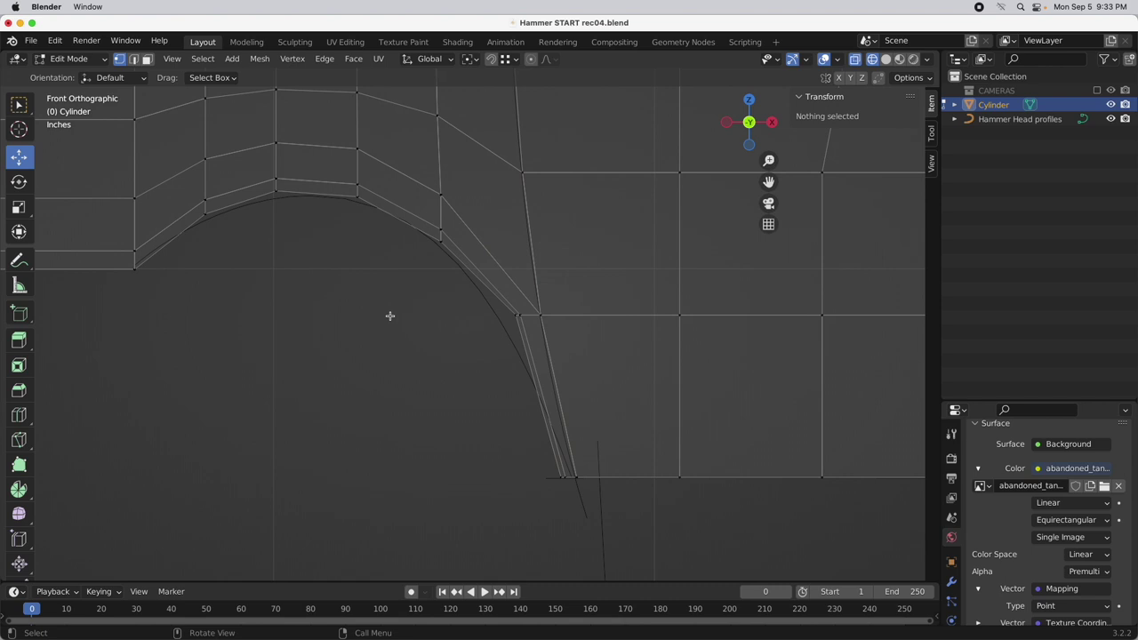
click(540, 315)
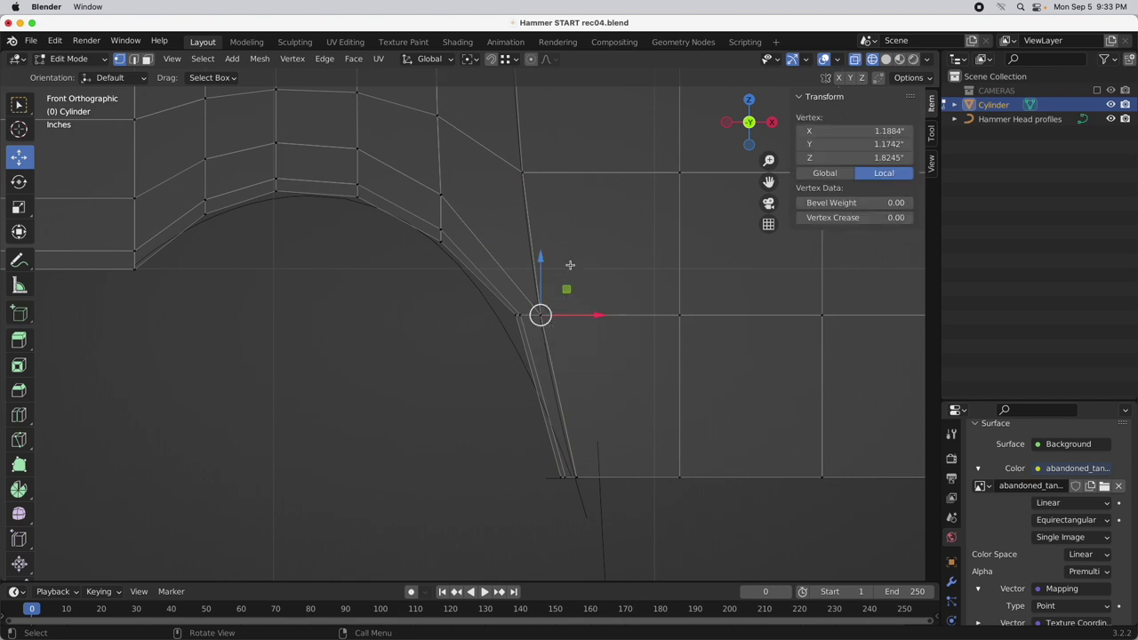
drag(570, 264, 539, 372)
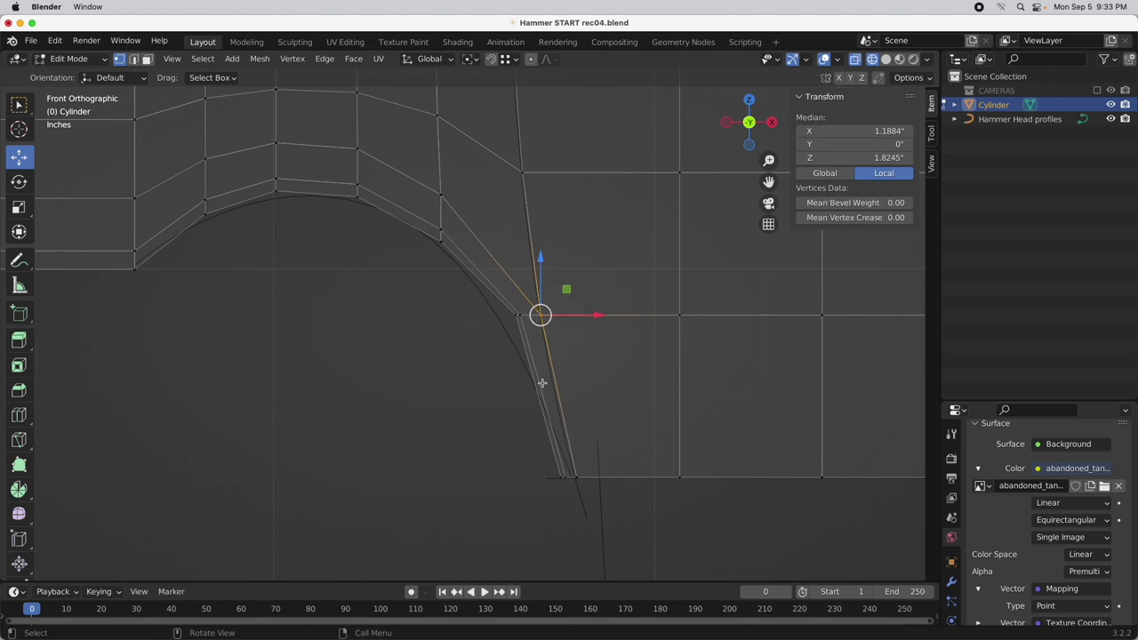
key(shift+s)
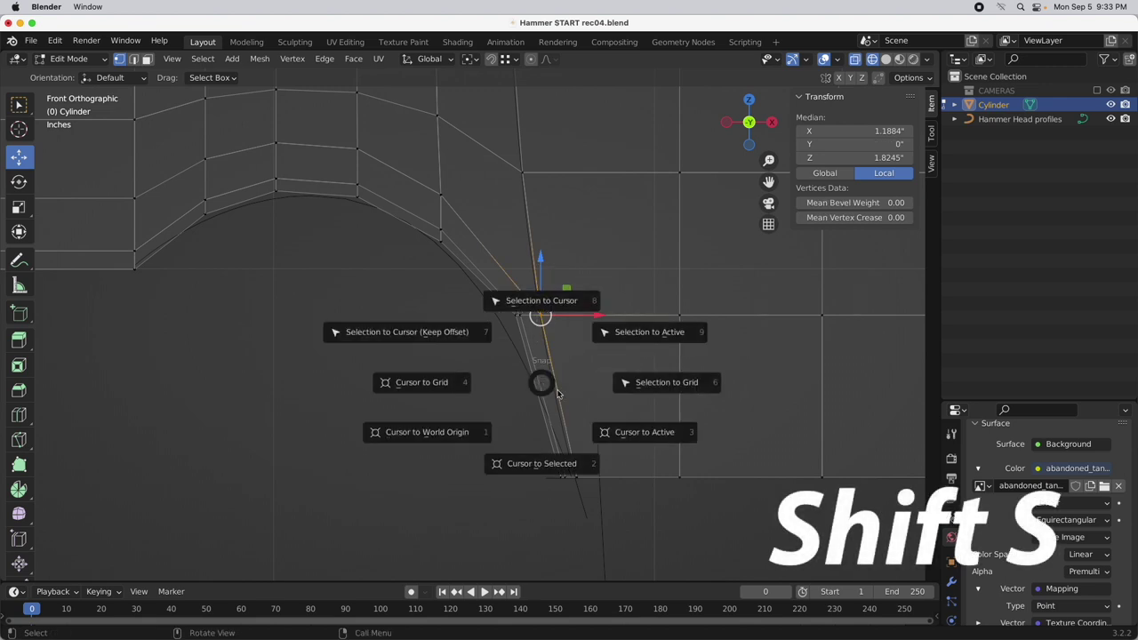
click(555, 464)
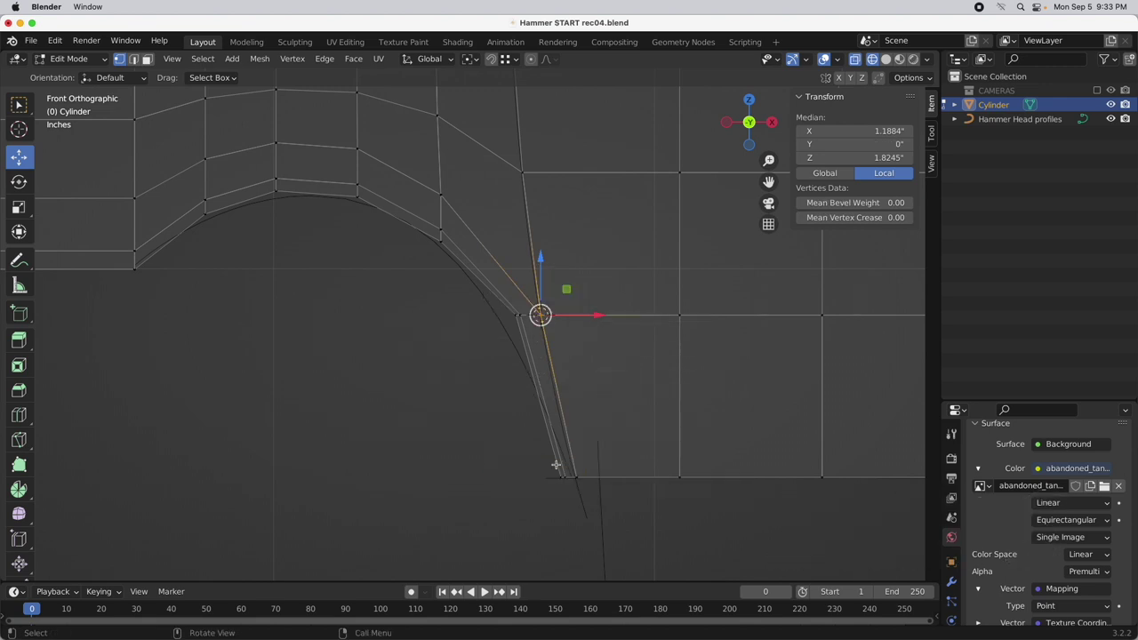
Set the pivot point to the 3D Cursor and scale the whole lower bridge row along X by about 1.625
key(period)
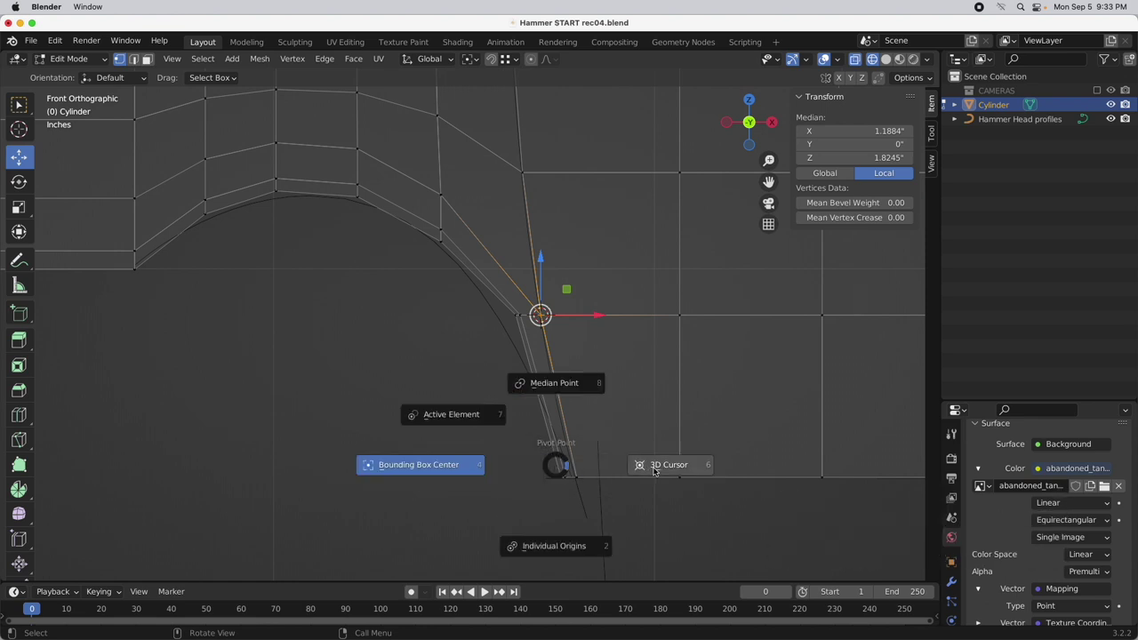
click(655, 469)
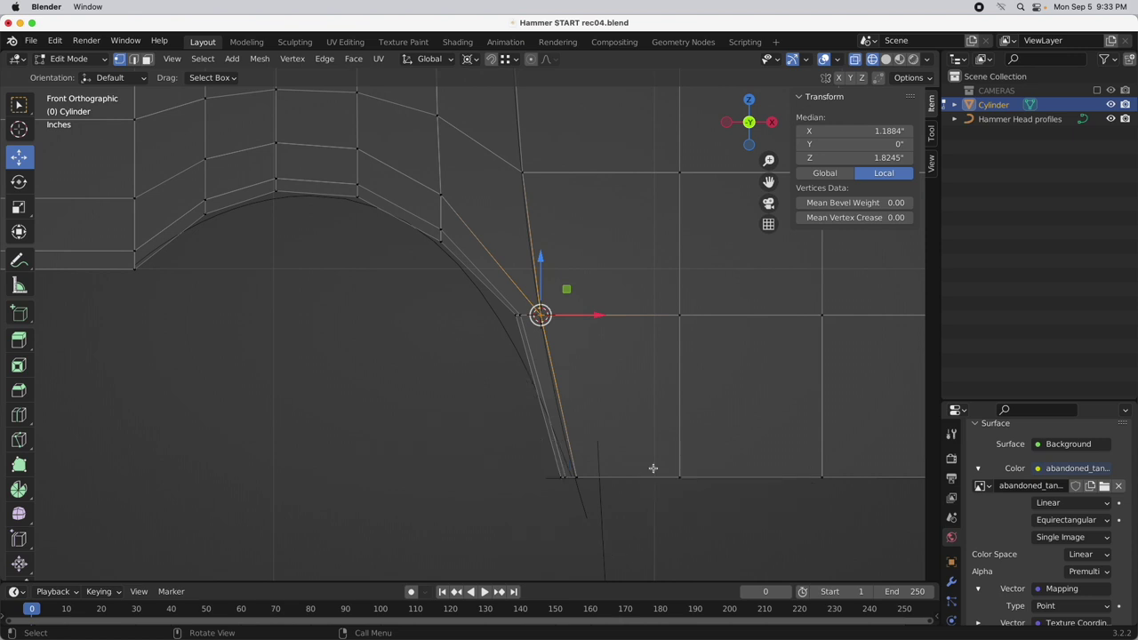
key(b)
drag(432, 369, 622, 286)
key(s)
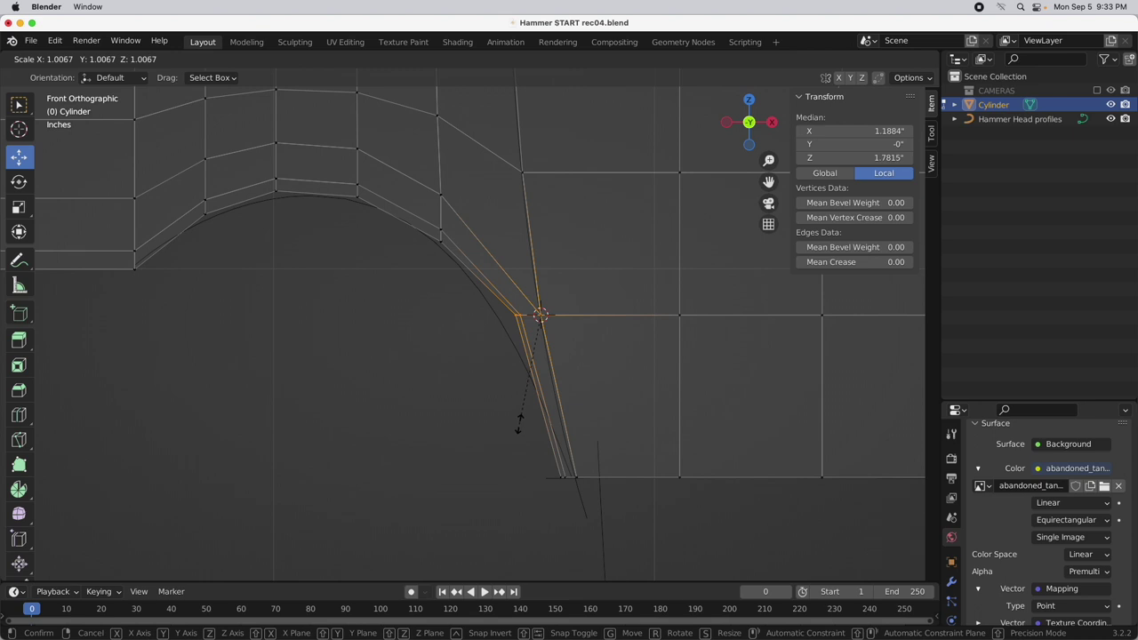
key(x)
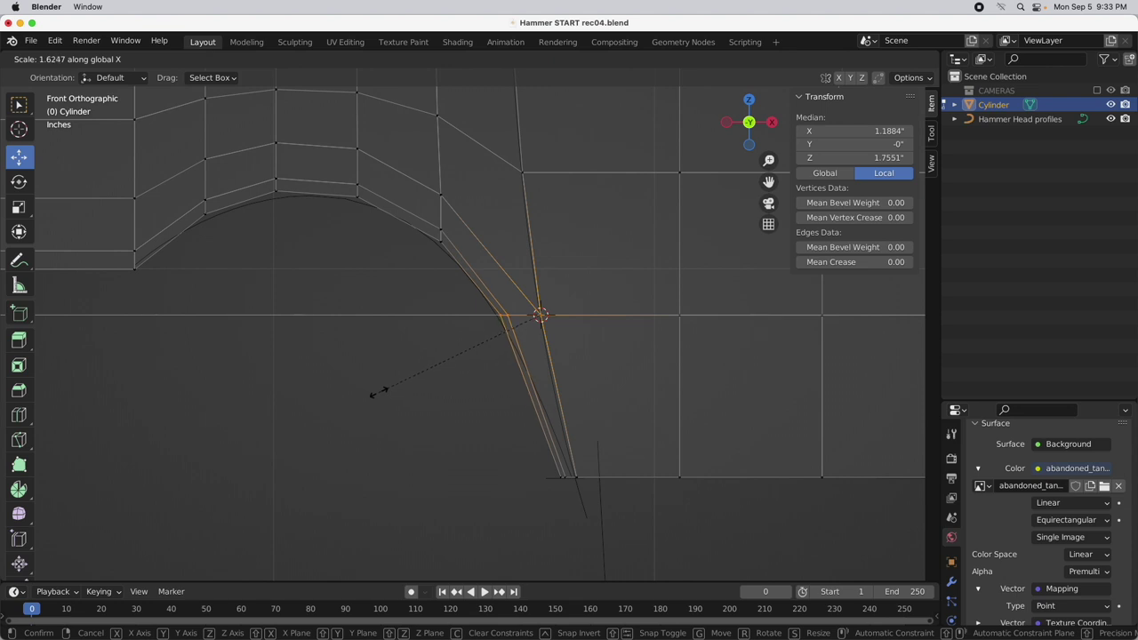
click(375, 392)
In edge selection mode, select the edge loop around the rim of the cylinder's free end face
scroll(386, 341, down, 3)
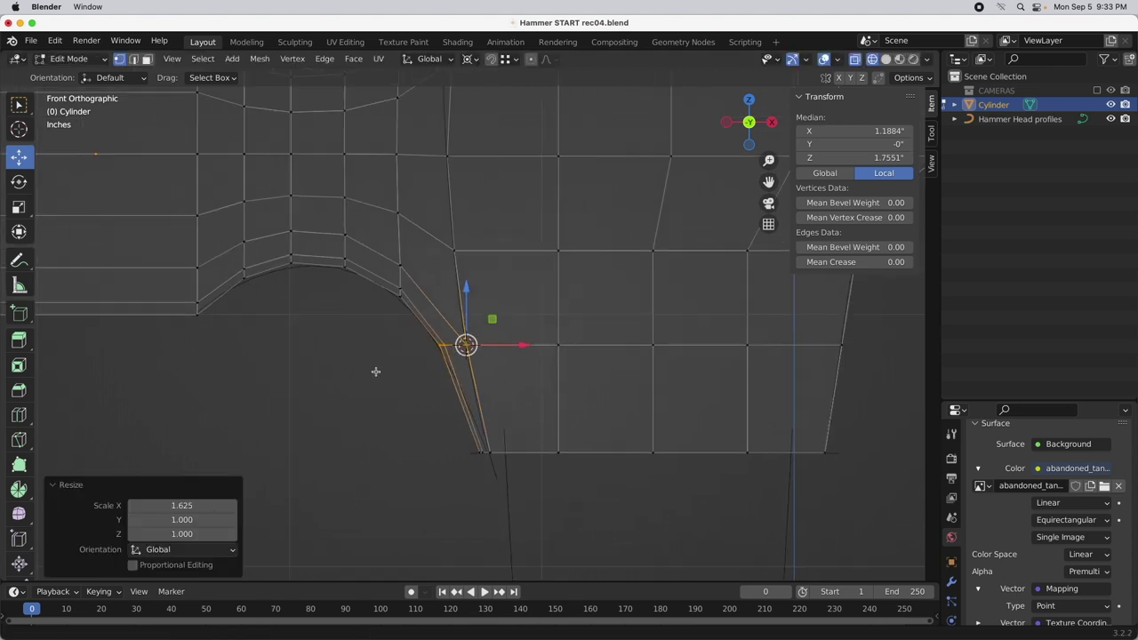
scroll(373, 373, up, 5)
scroll(373, 374, left, 5)
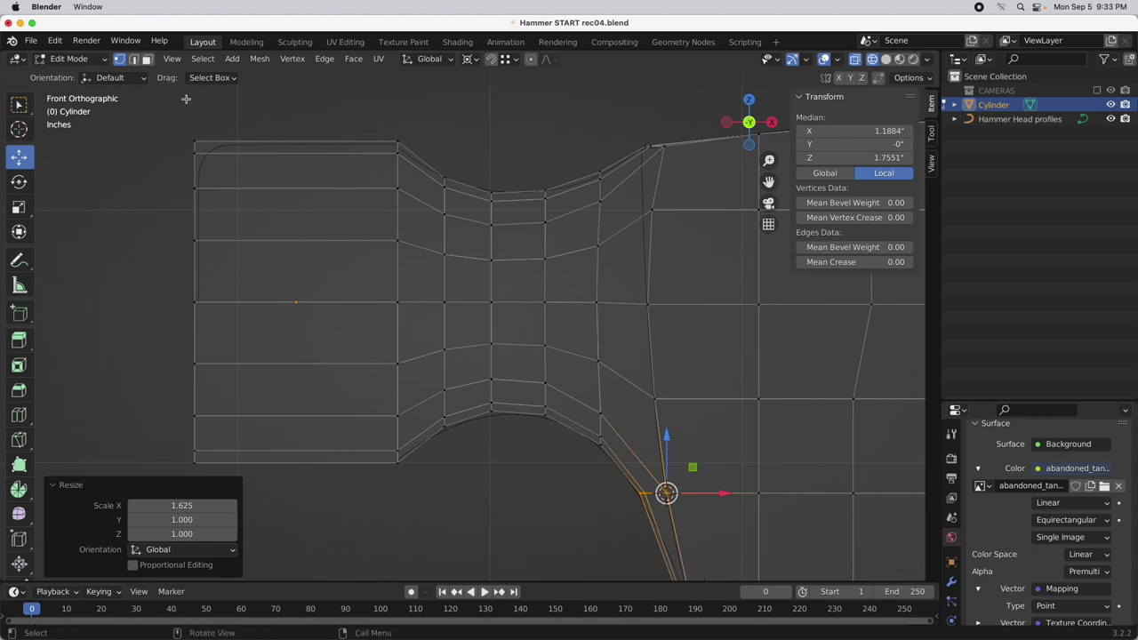
click(133, 58)
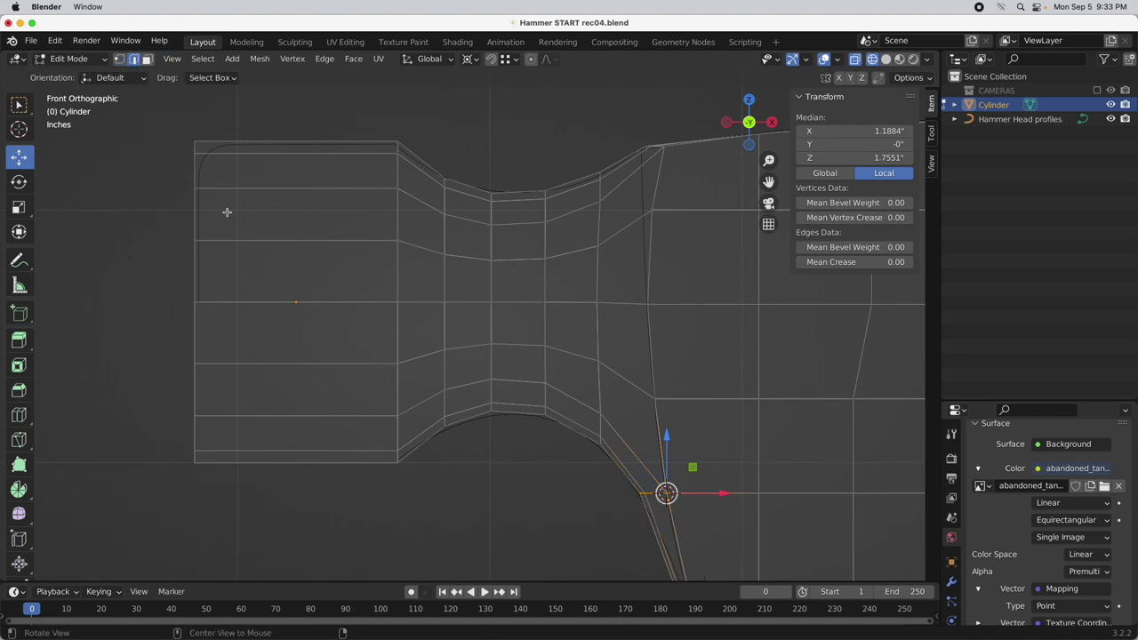
alt+drag(226, 212, 314, 241)
alt+click(364, 240)
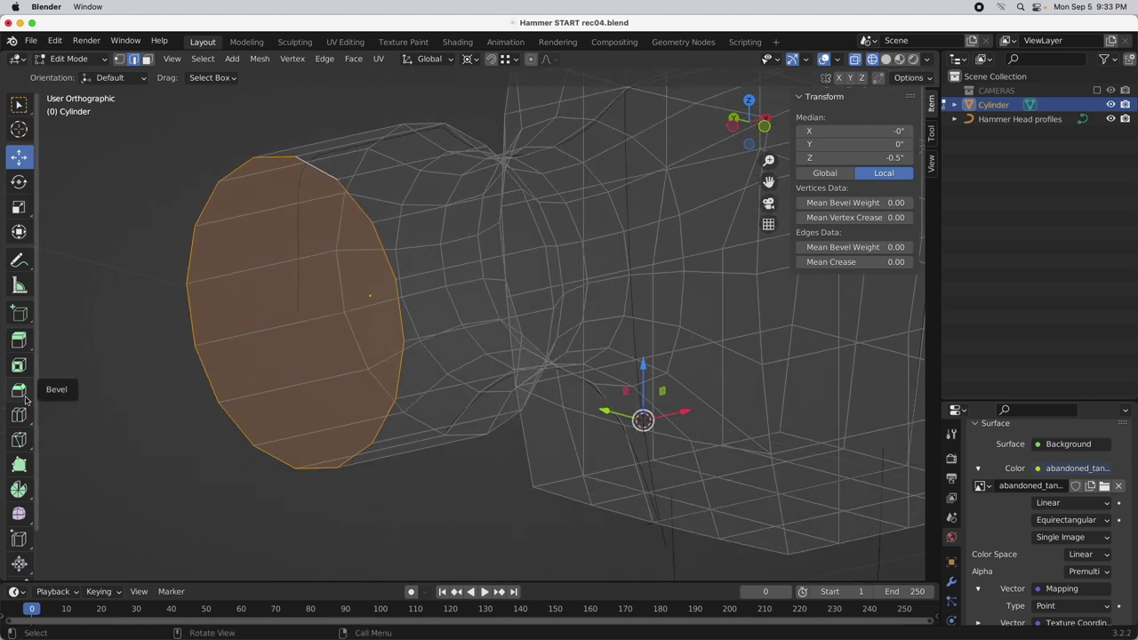
Bevel the end rim loop with 2 segments and shape 1.000 to a width of about 0.19"
click(23, 394)
click(162, 79)
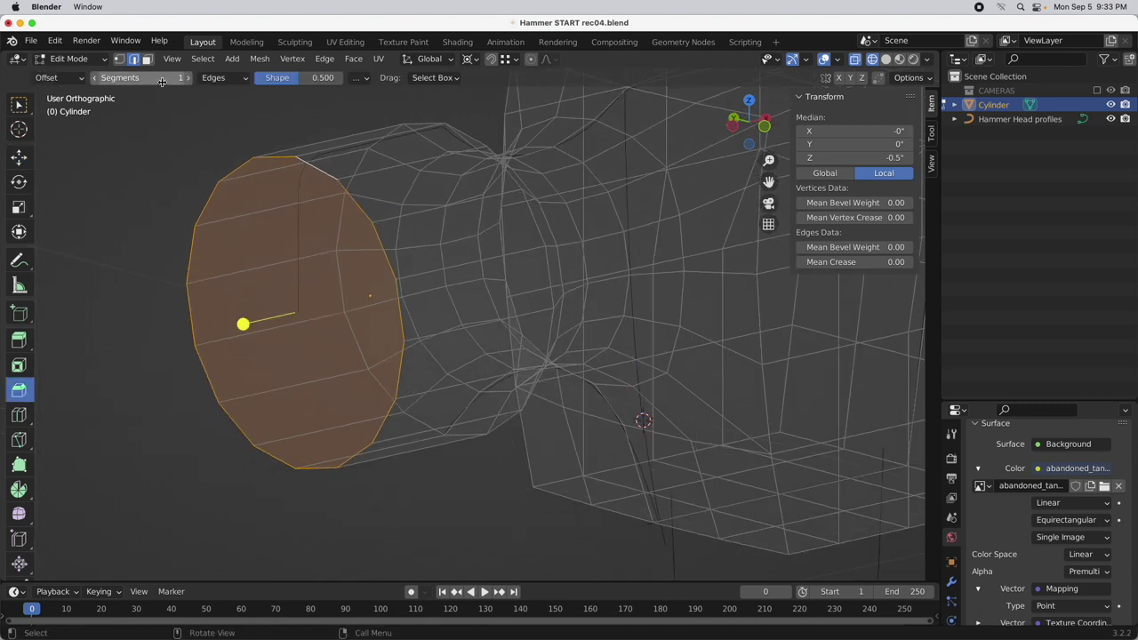
text(1)
key(Tab)
text(1)
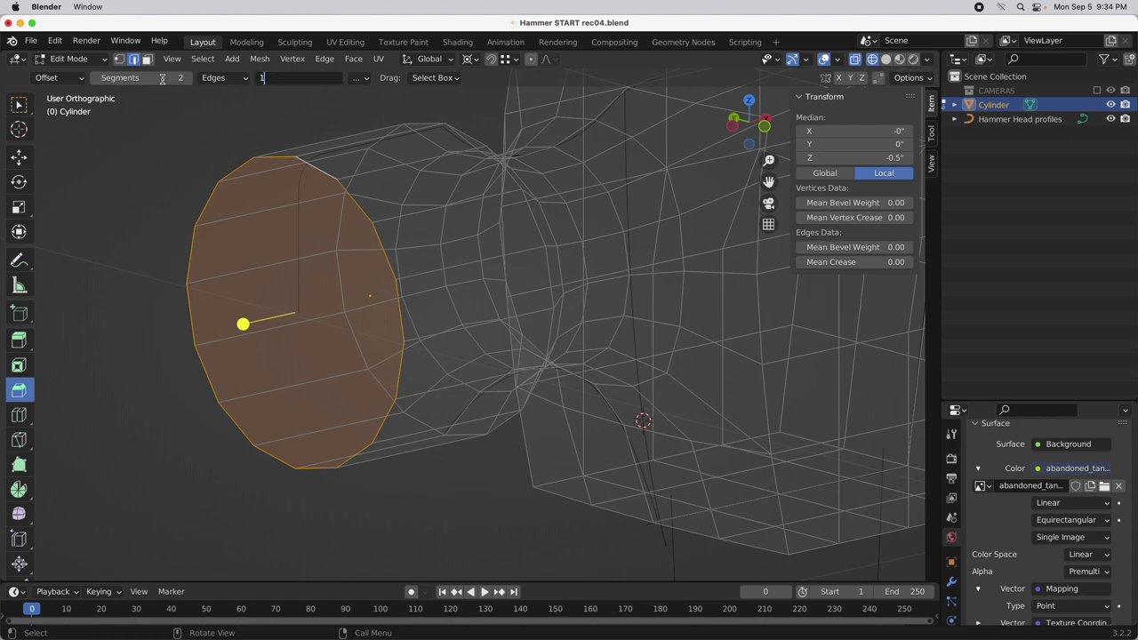
key(Return)
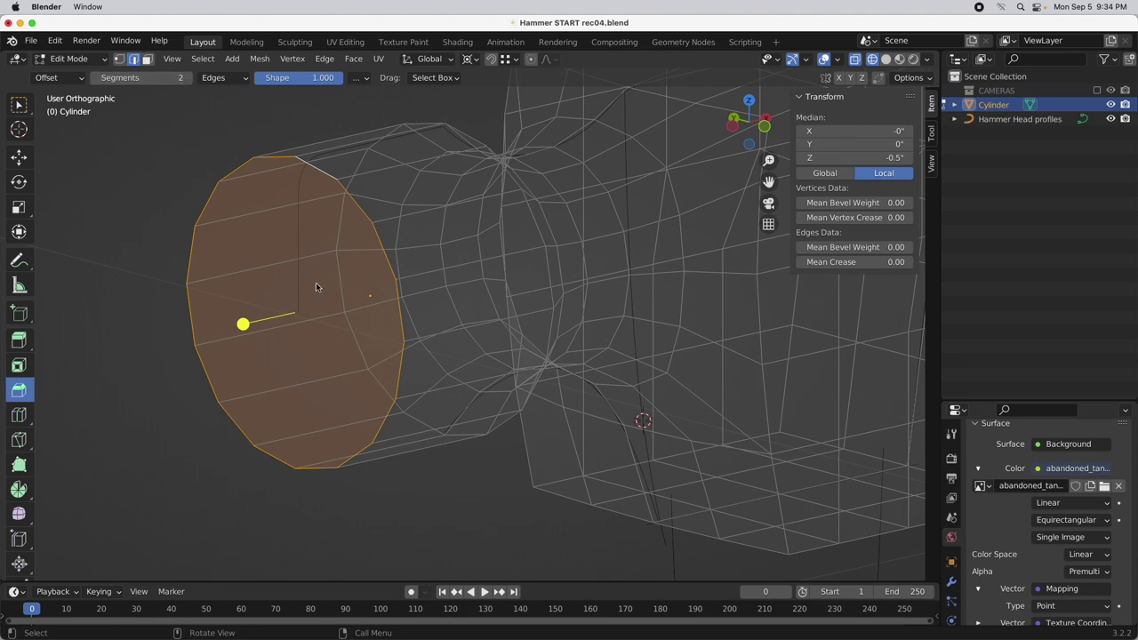
drag(242, 326, 210, 346)
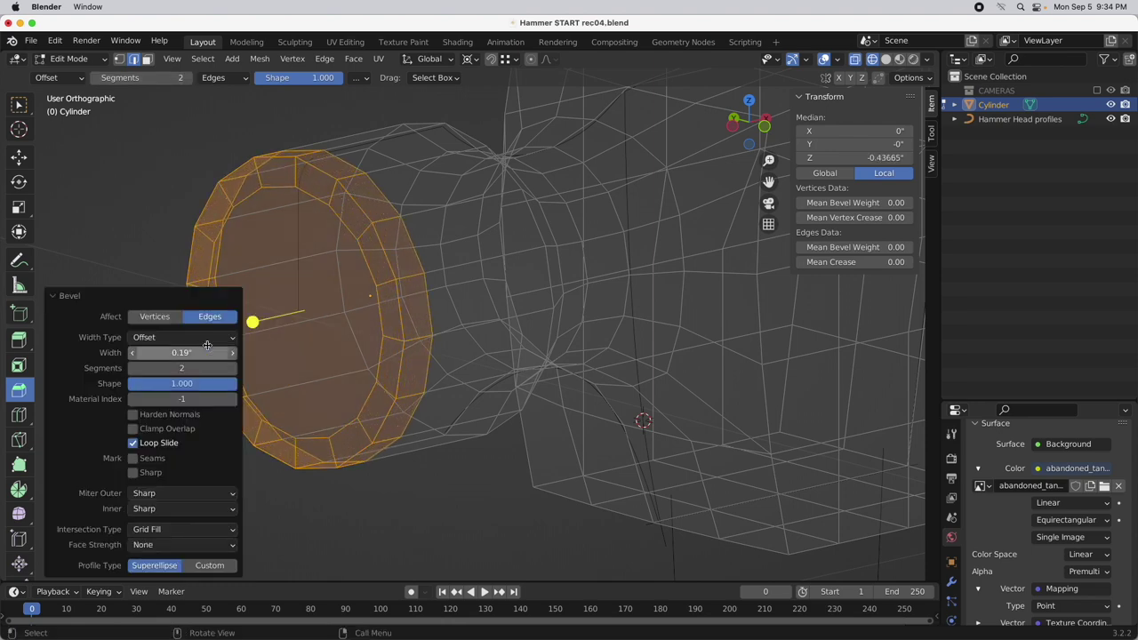
Select only the outer corner loop of the end rim and bevel it with 3 segments and shape 0.5
scroll(319, 210, right, 5)
scroll(335, 245, right, 5)
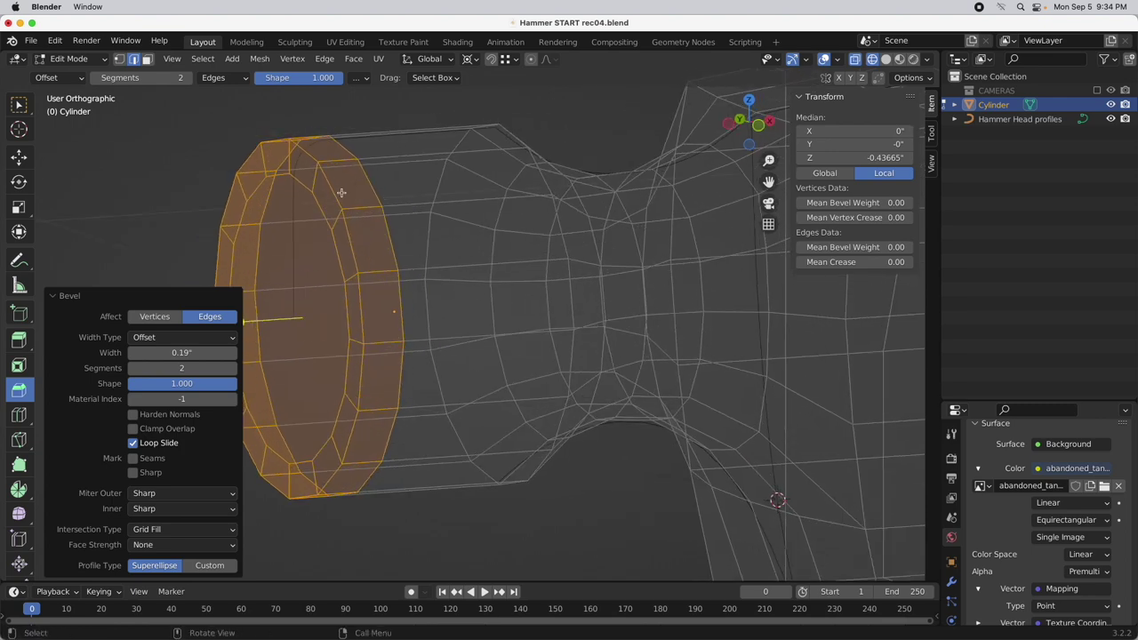
key(super+z)
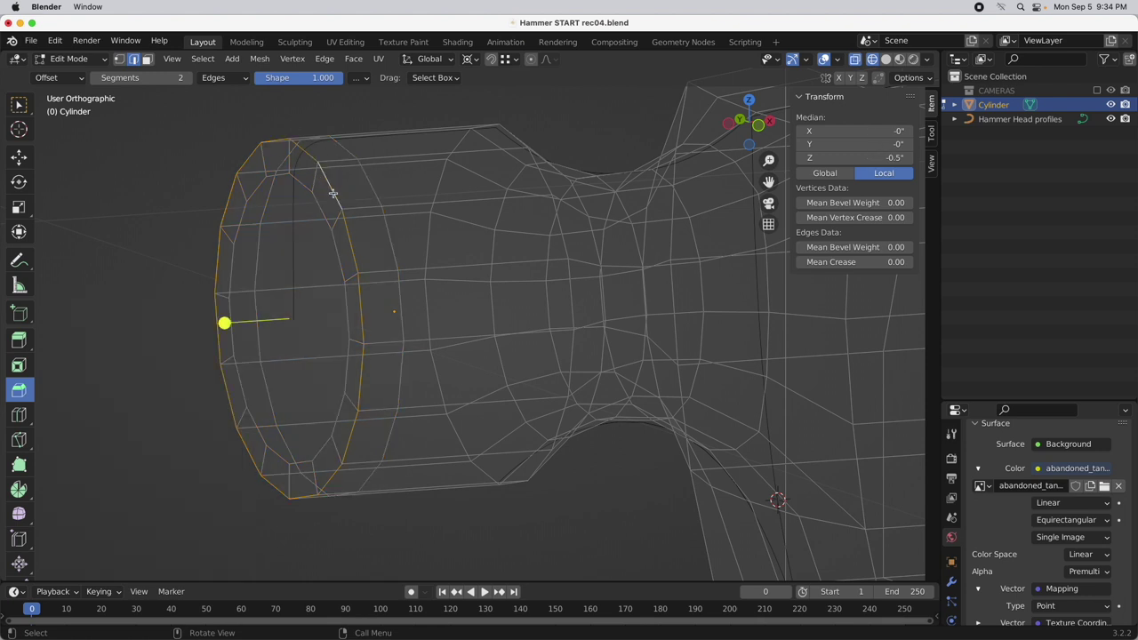
click(170, 81)
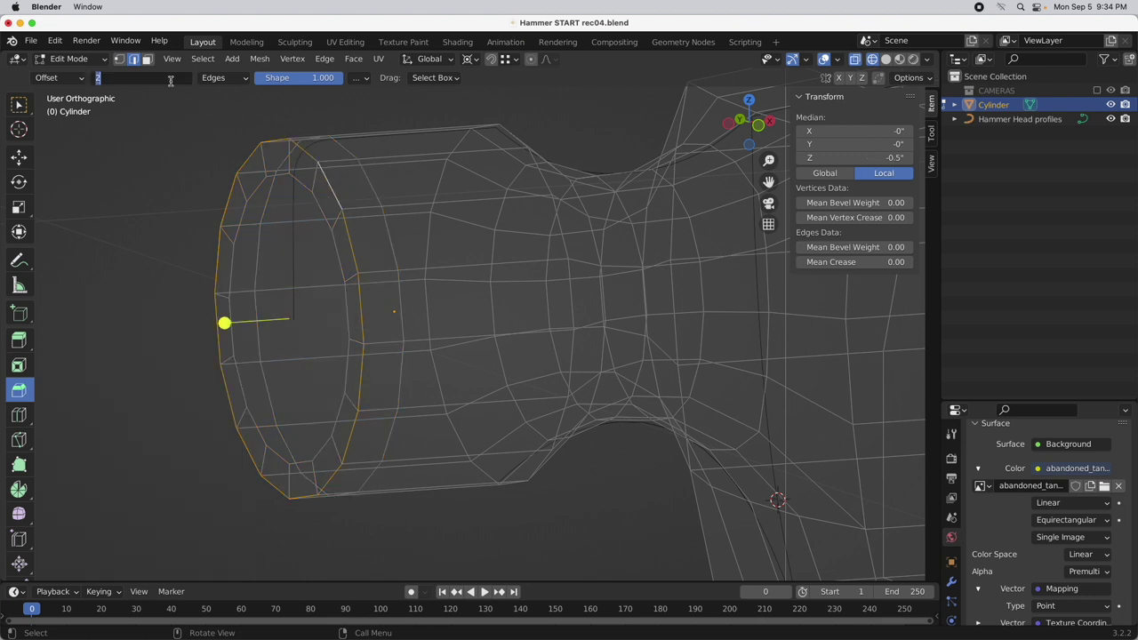
text(3)
key(Tab)
key(BackSpace)
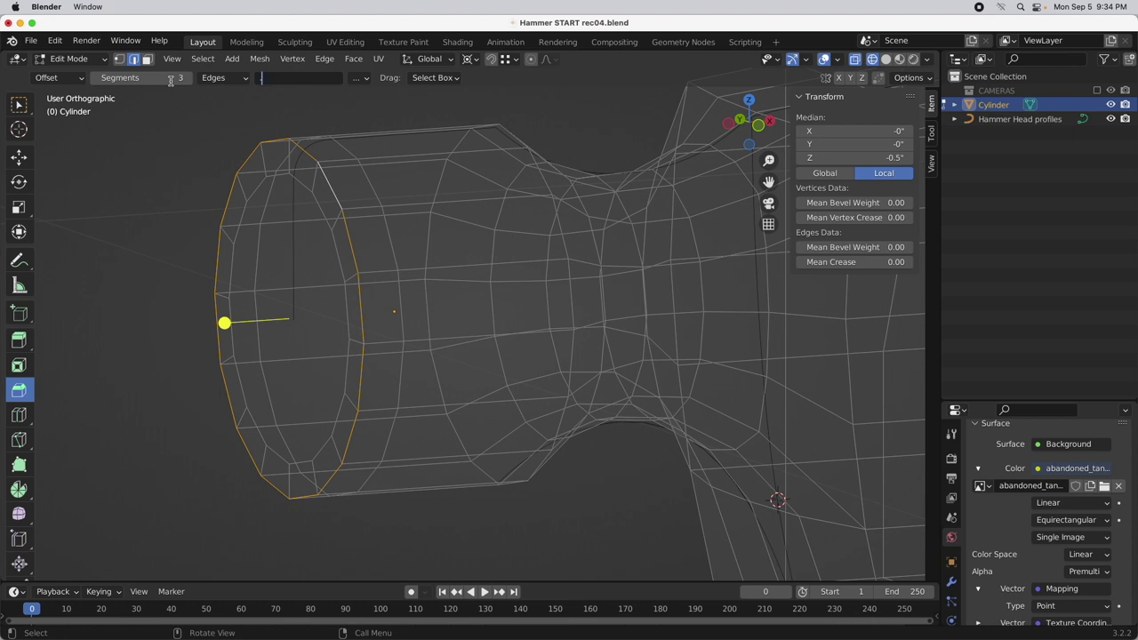
text(.5)
key(Return)
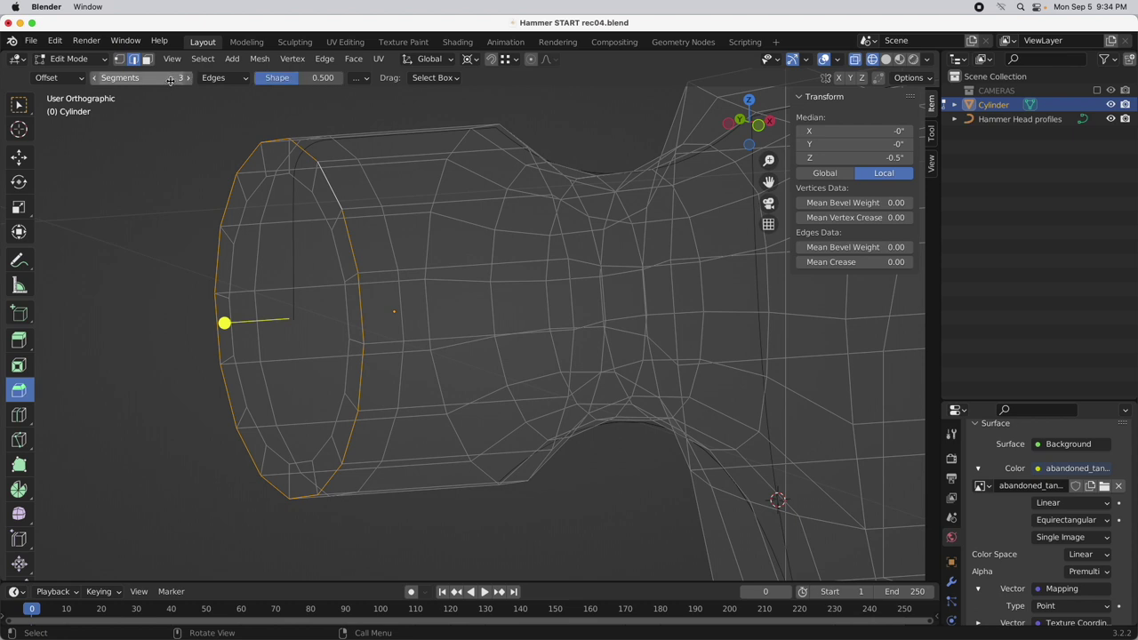
drag(224, 322, 189, 330)
In face mode with X-ray off, examine the two narrow face loops bordering the rounded rim and clear the selection
alt+click(371, 209)
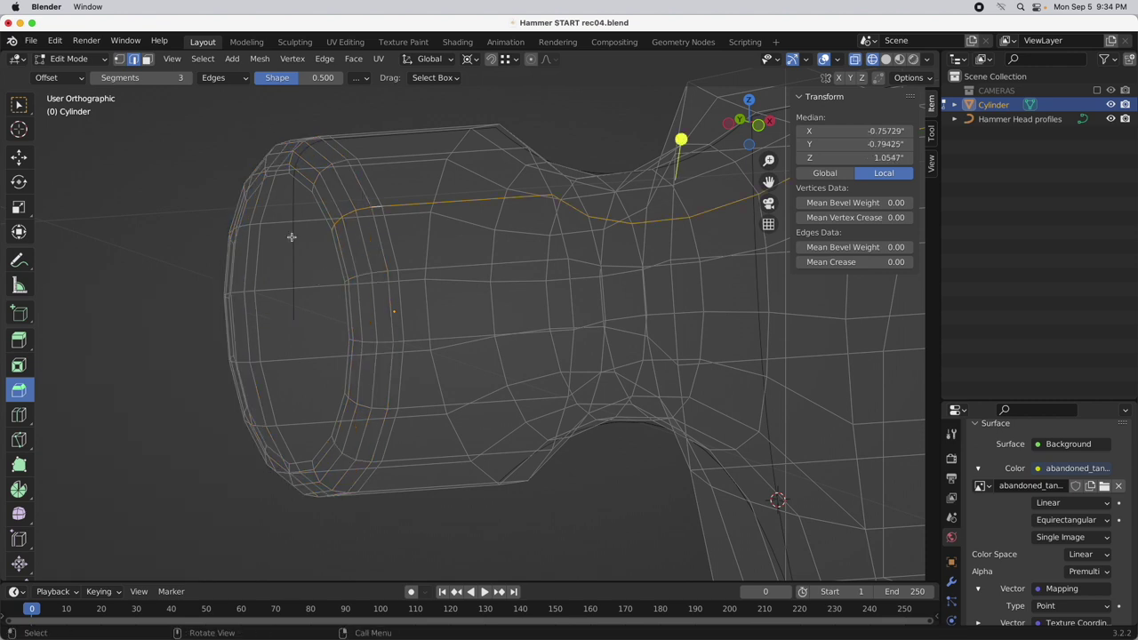
click(147, 58)
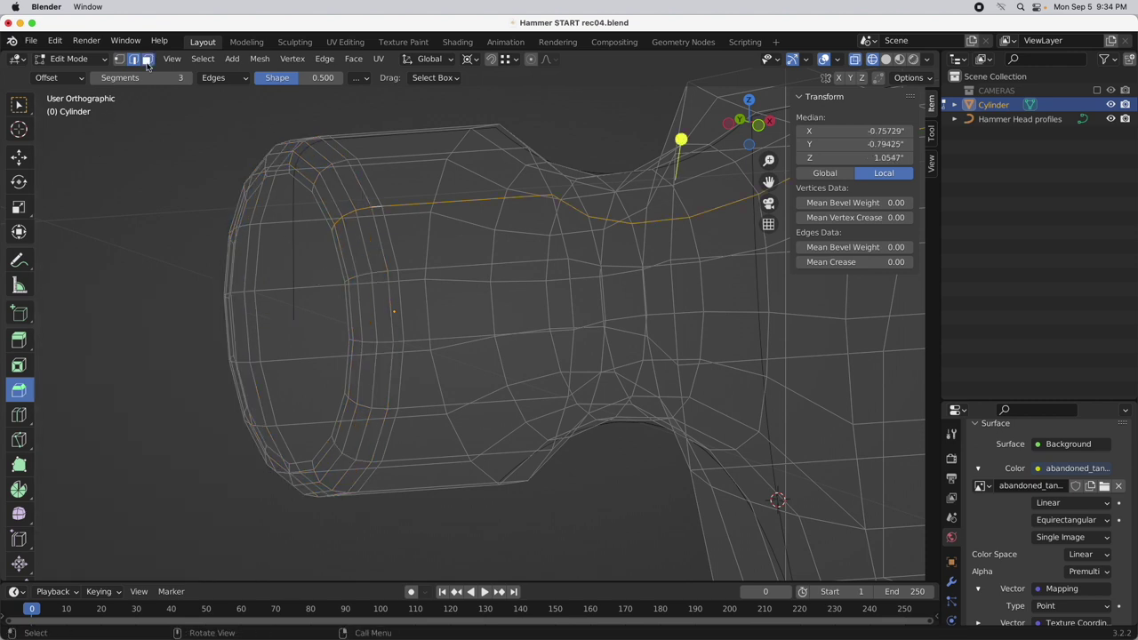
alt+click(376, 208)
scroll(391, 202, up, 5)
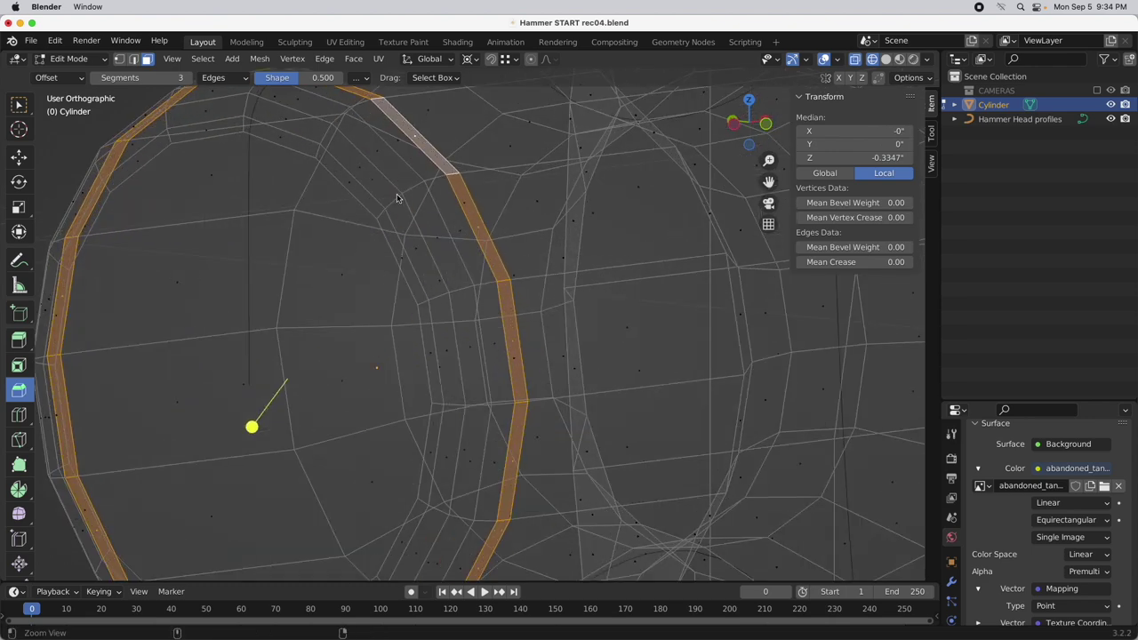
key(alt+z)
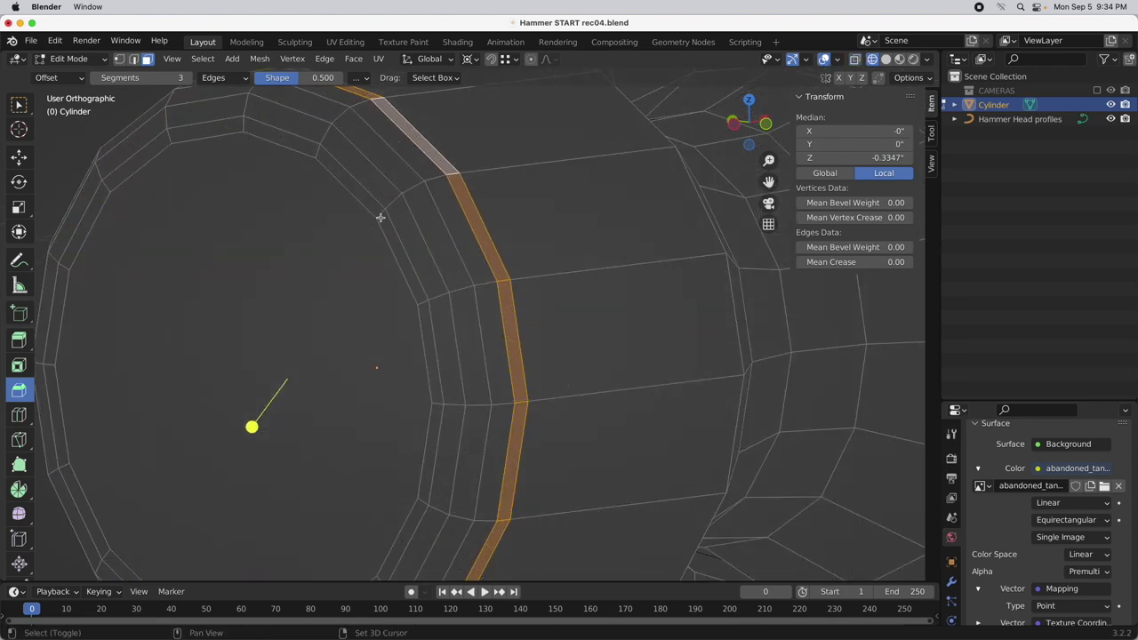
middle_drag(379, 217, 347, 264)
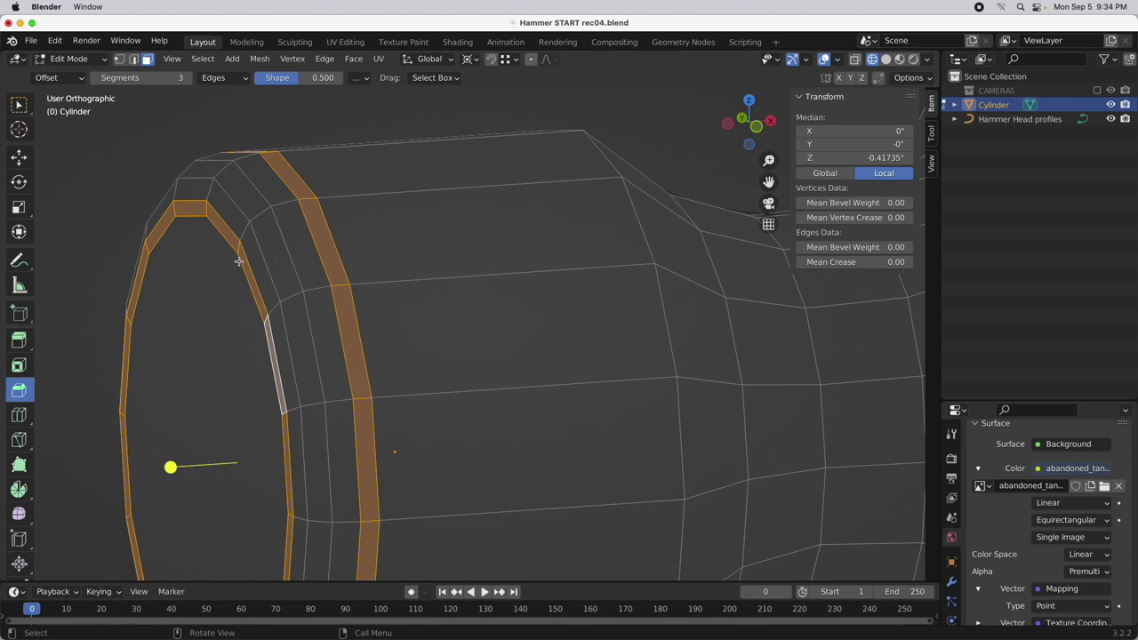
key(alt+a)
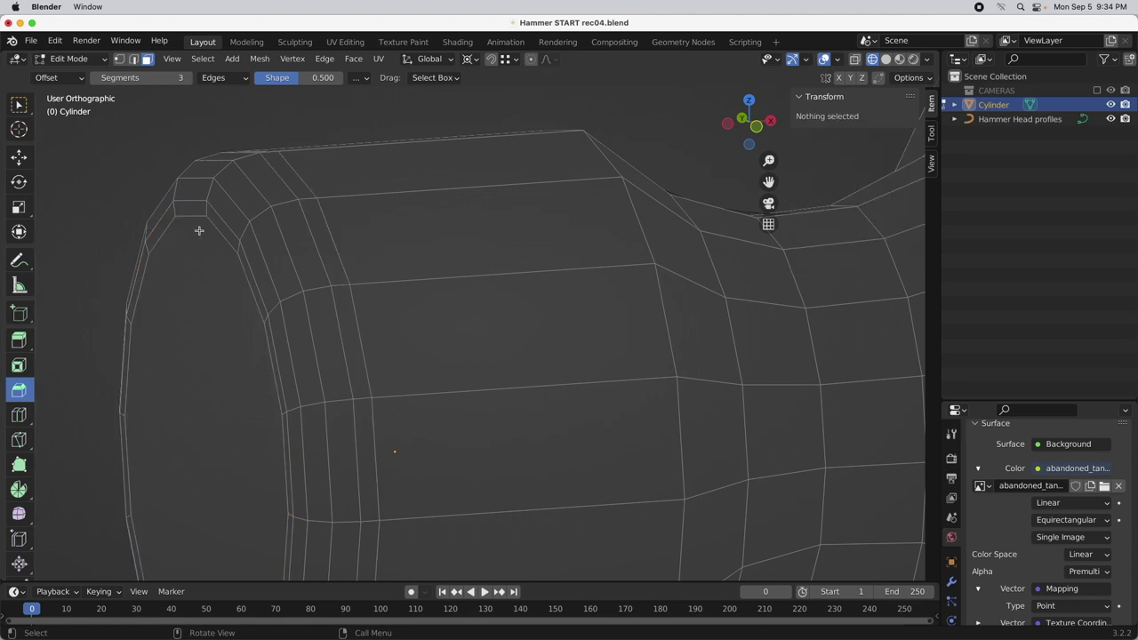
Select the large flat face closing the cylinder's free end and poke it into triangles meeting at its centre
scroll(352, 260, down, 5)
middle_drag(223, 361, 317, 322)
click(290, 353)
right_click(242, 265)
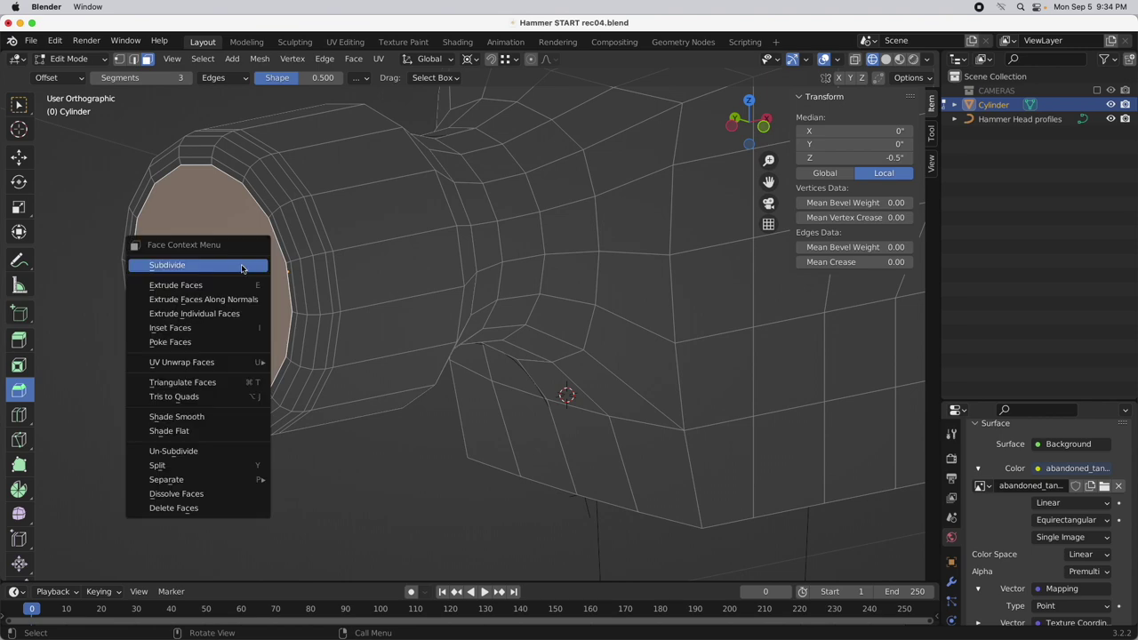
click(226, 342)
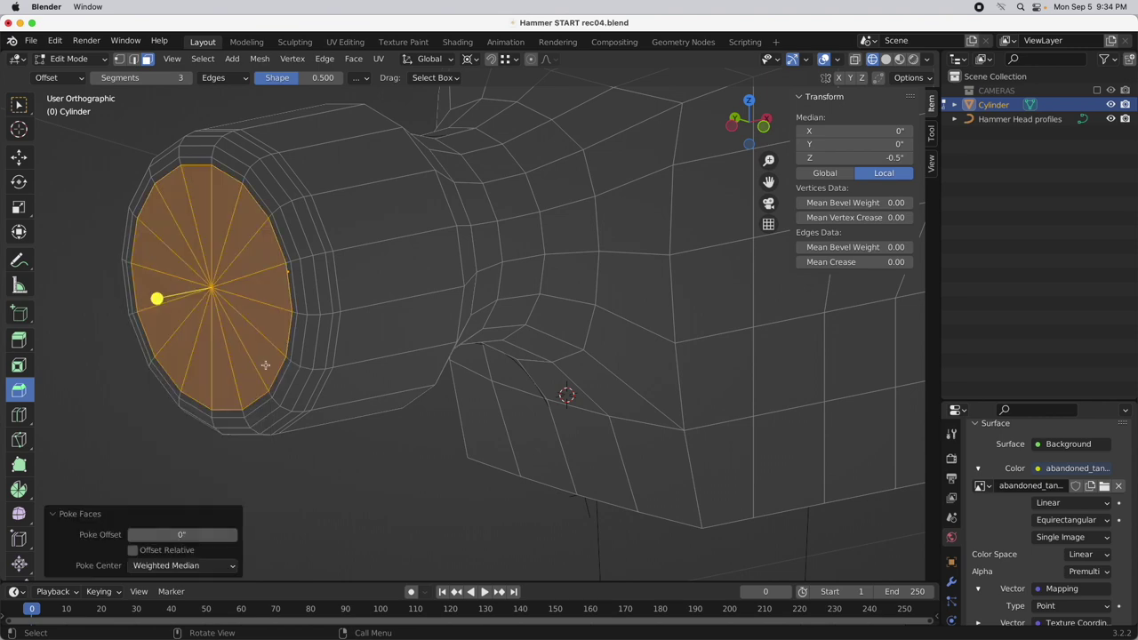
In vertex mode with X-ray on, select every other vertex around the cylinder's inner rim next to the bridge, from the front view
middle_drag(340, 455, 300, 447)
middle_drag(404, 388, 332, 401)
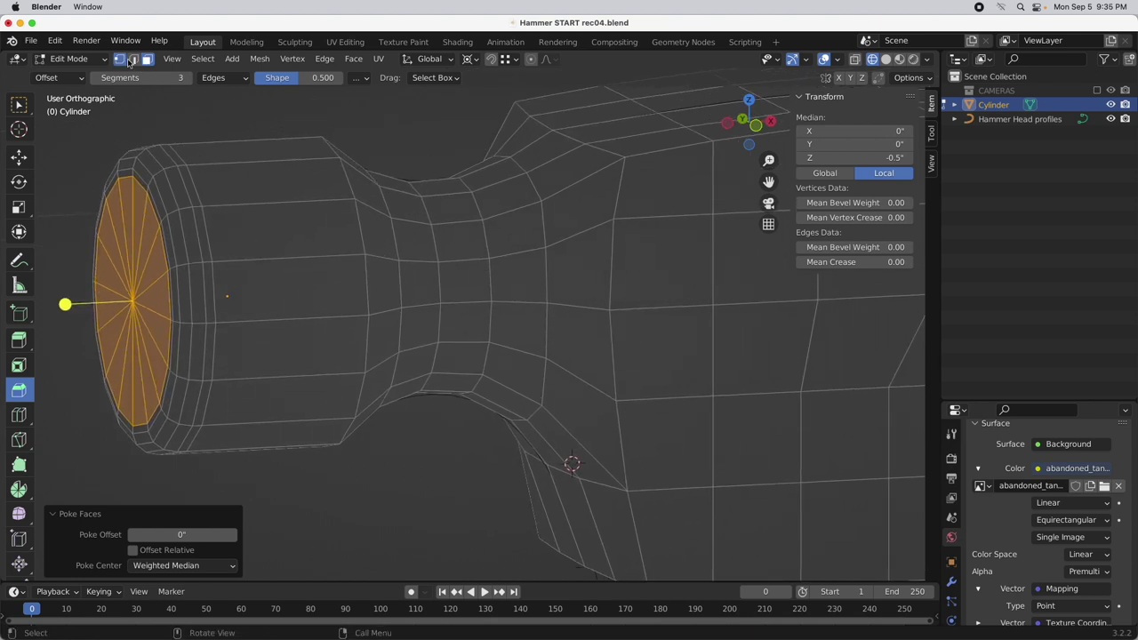
key(1)
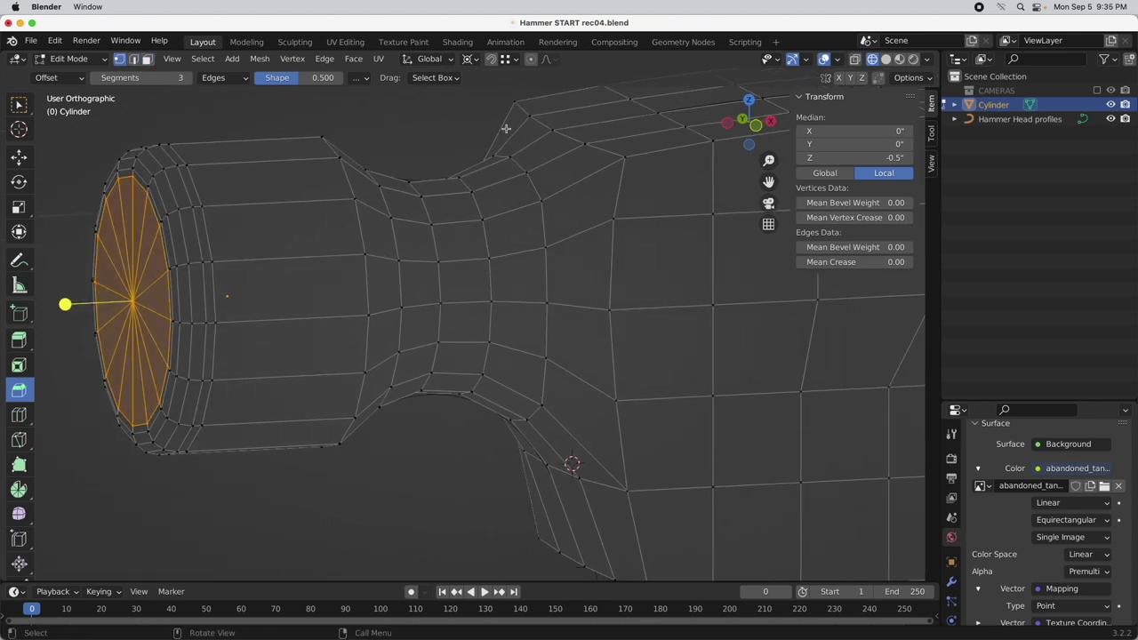
alt+middle_drag(503, 129, 496, 133)
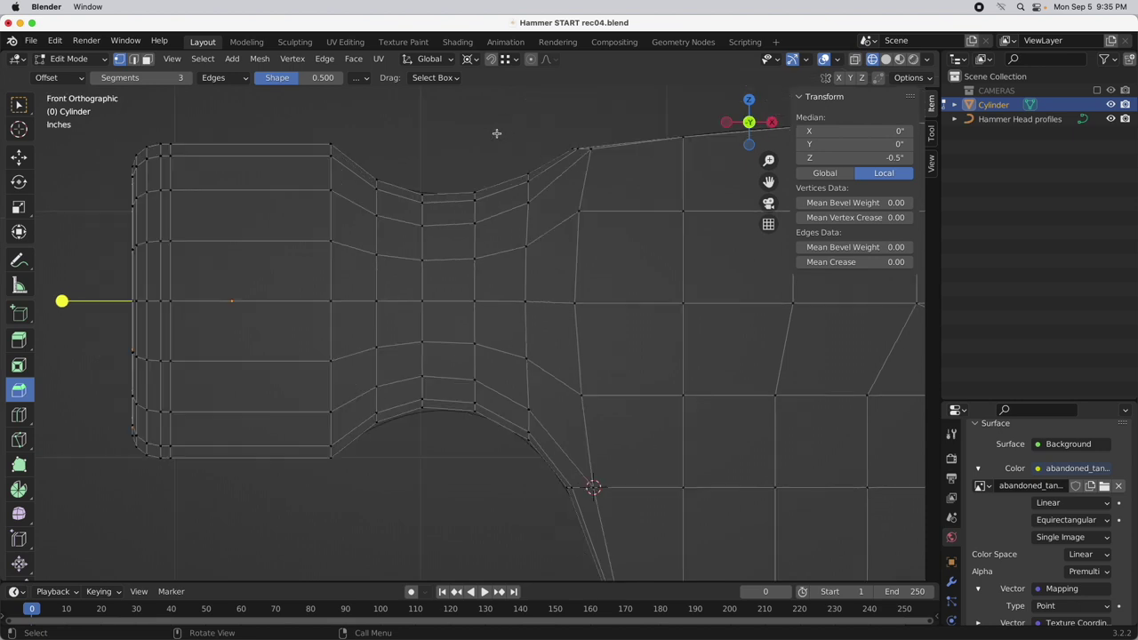
click(332, 144)
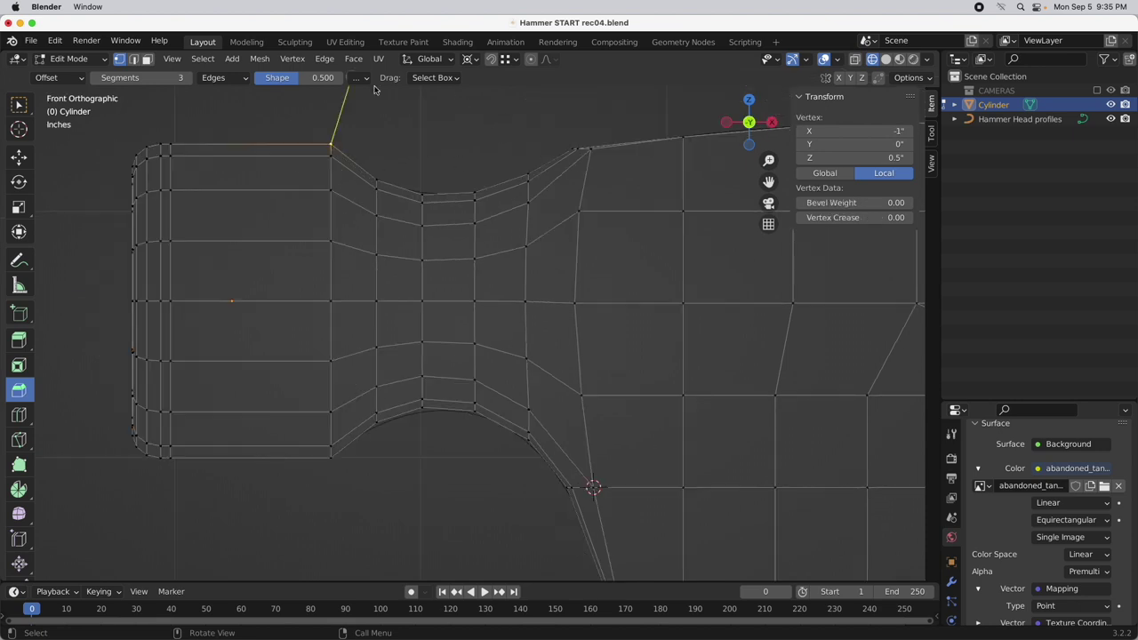
click(854, 59)
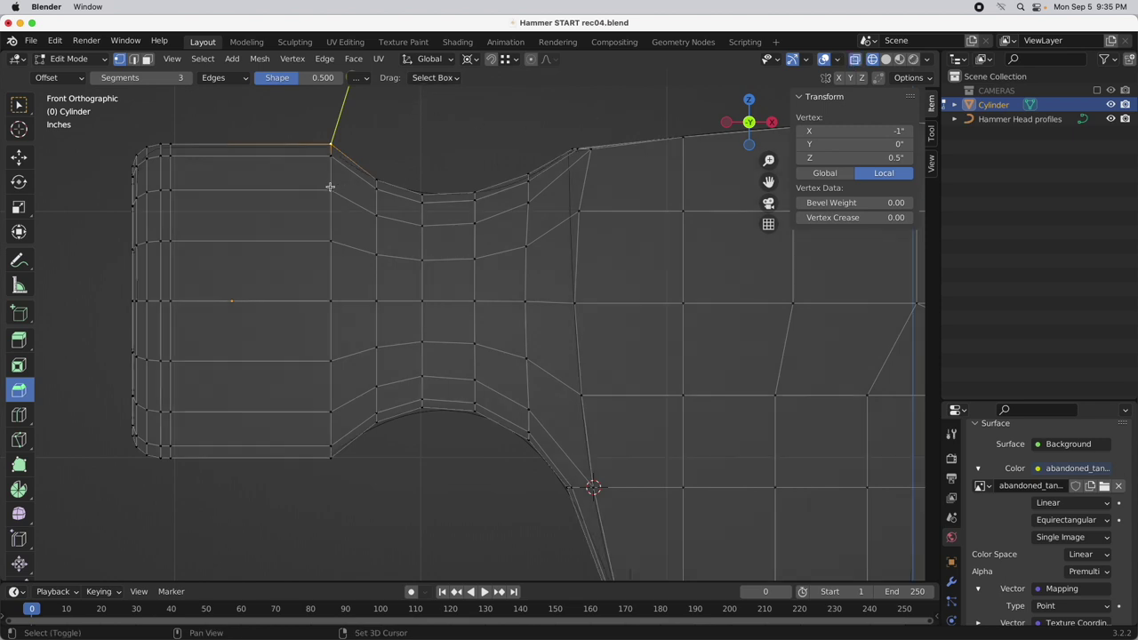
shift+drag(314, 184, 345, 212)
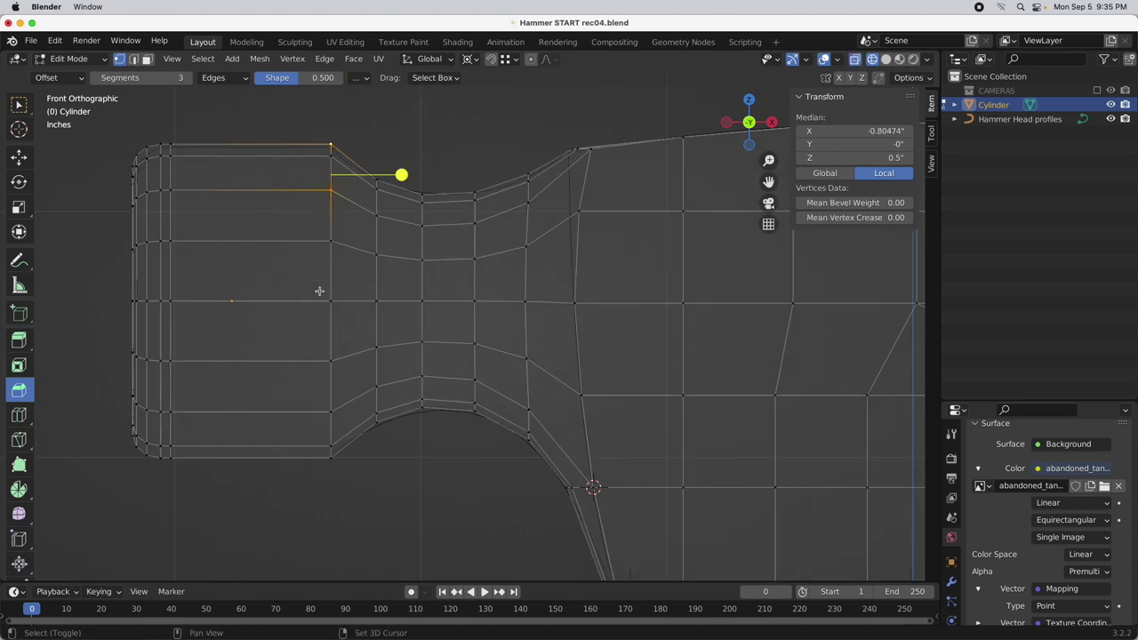
shift+drag(315, 286, 341, 317)
shift+drag(317, 393, 356, 459)
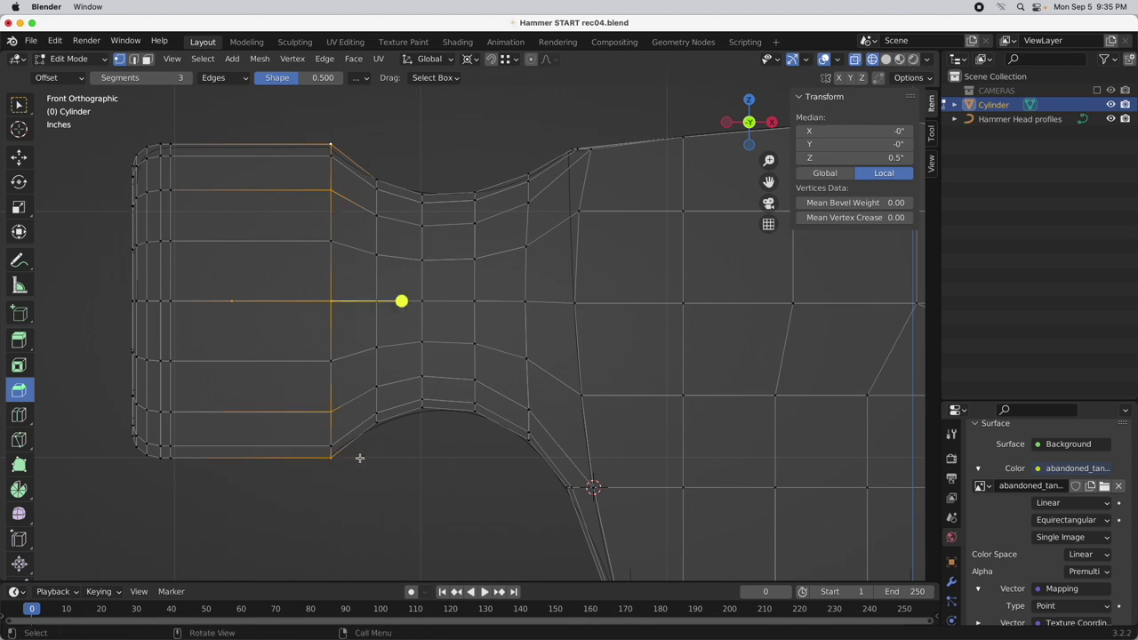
Set the pivot point to Bounding Box Center and move the alternate rim vertices about -0.058" along X
click(20, 156)
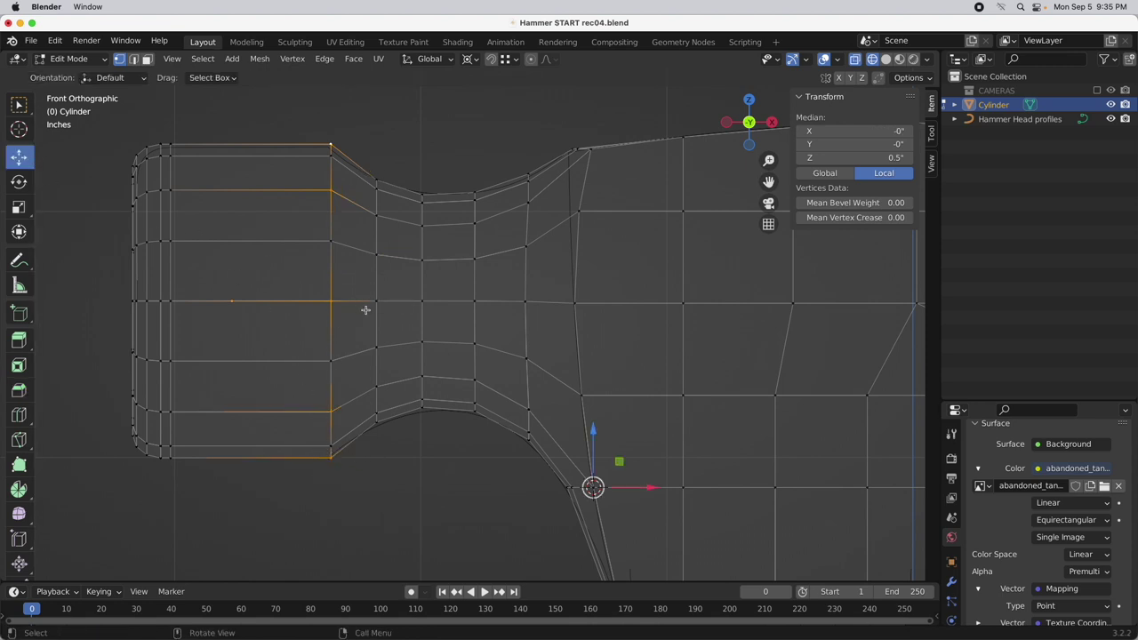
key(period)
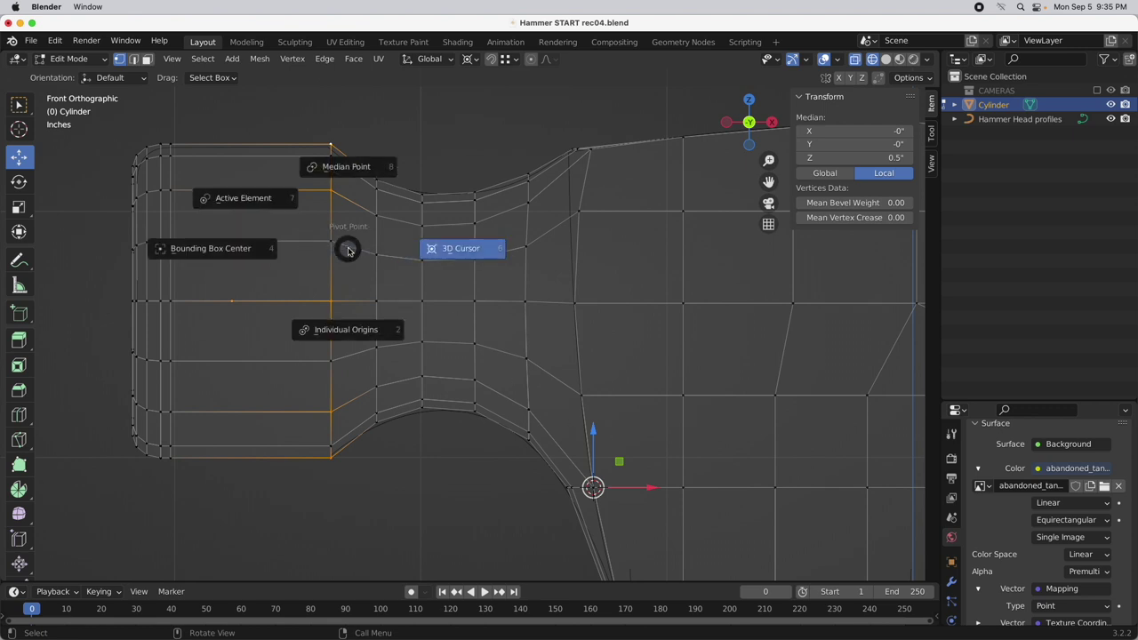
click(226, 250)
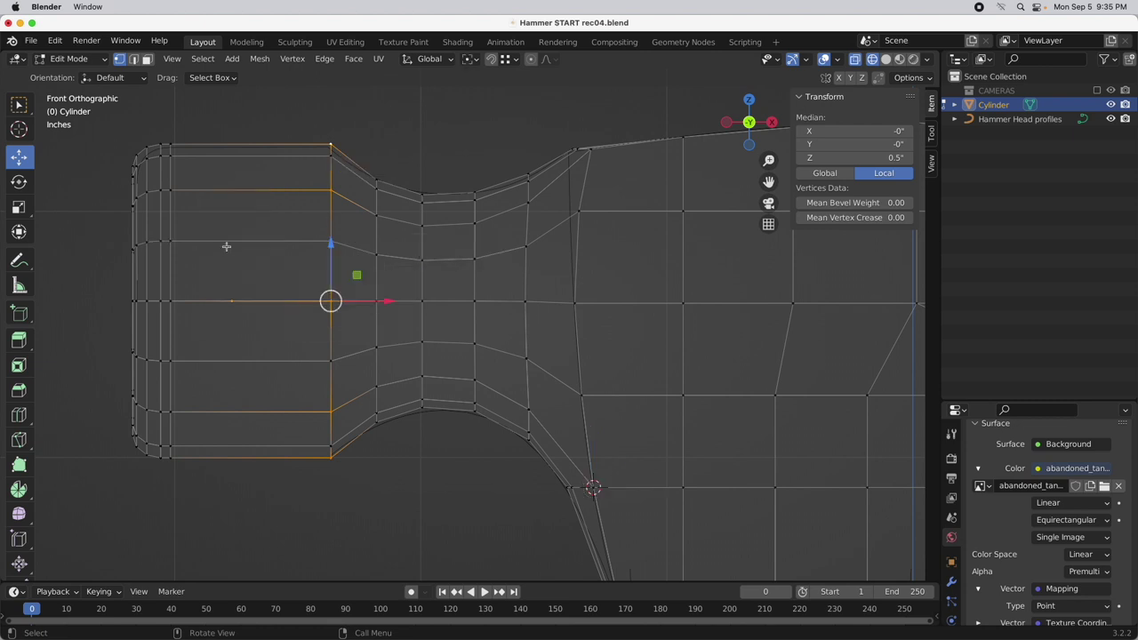
drag(391, 305, 378, 303)
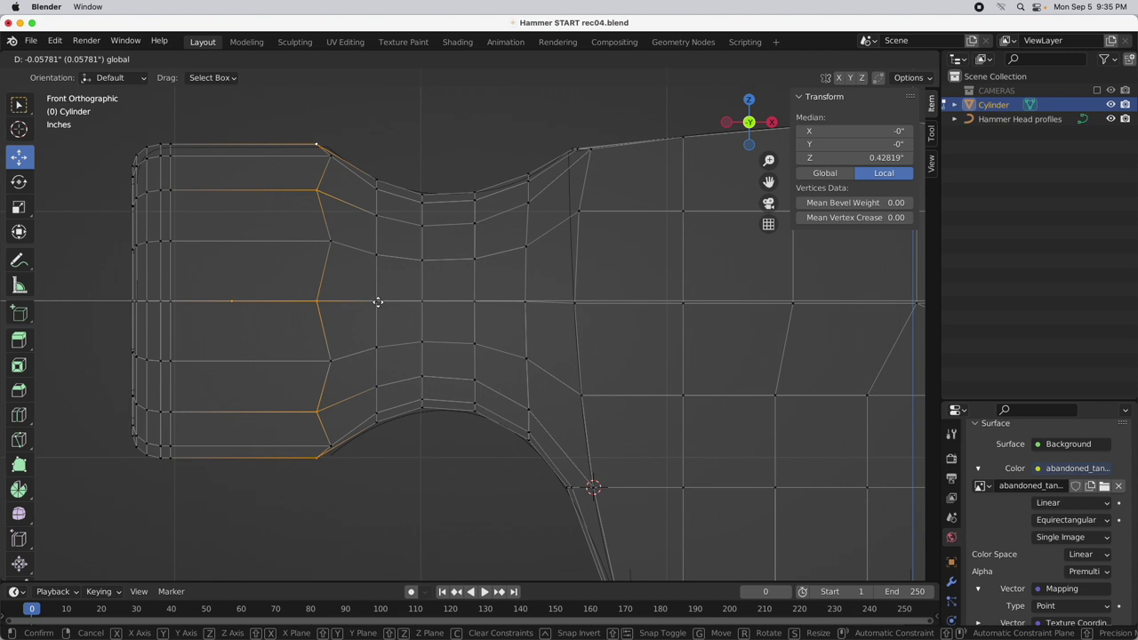
drag(378, 303, 378, 302)
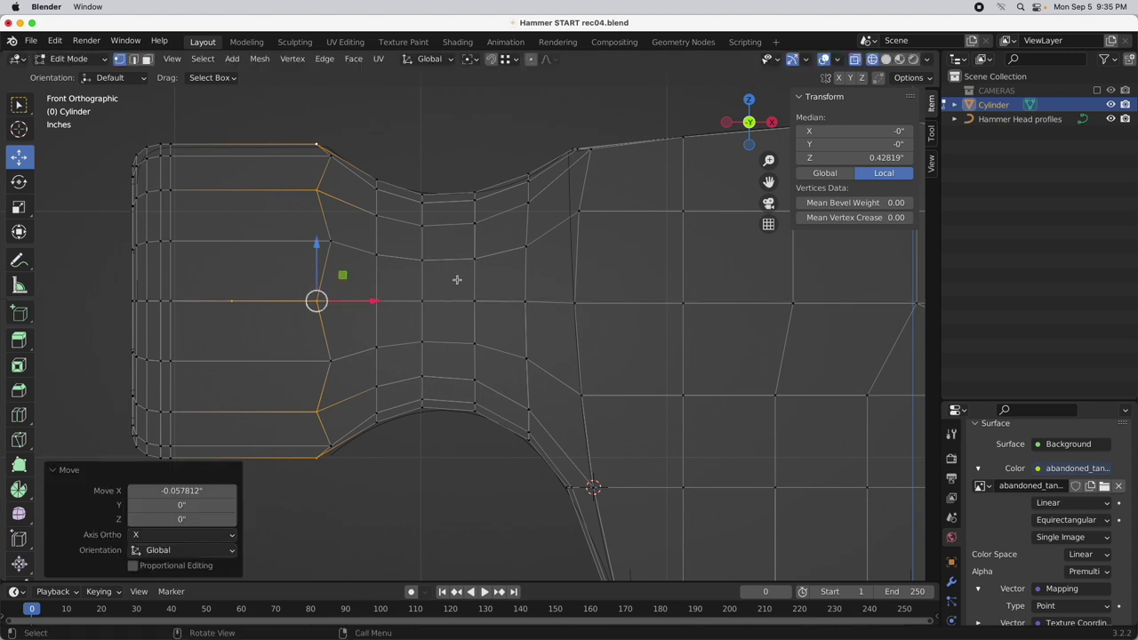
Select the zigzag edge loop at the cylinder's inner rim and bevel it with 2 segments and shape 1.000 to about 0.076"
click(278, 91)
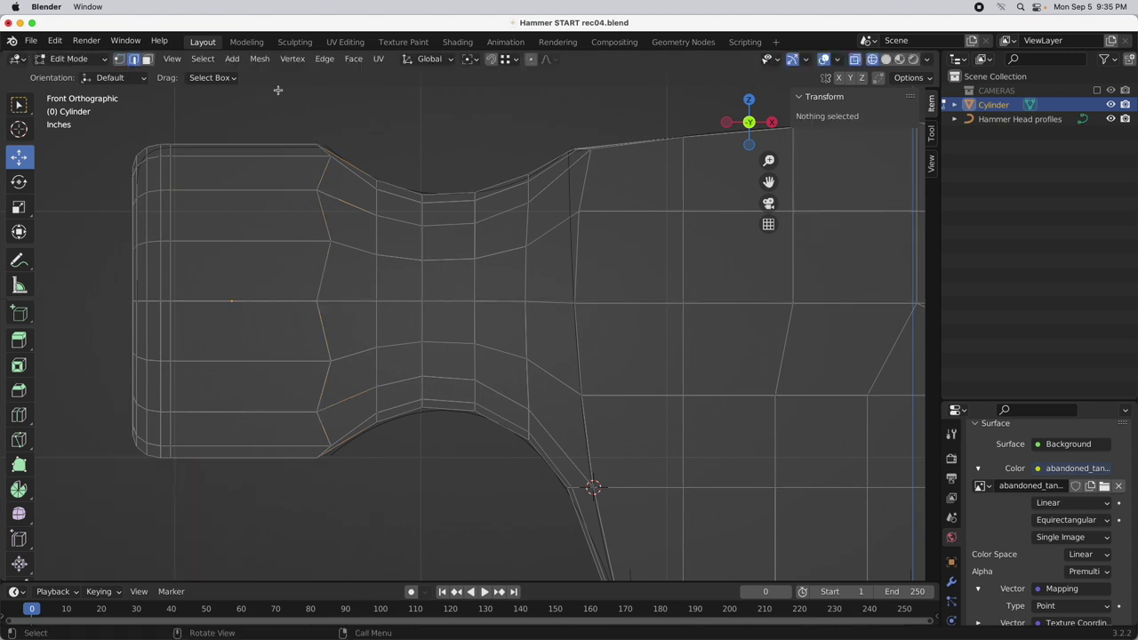
alt+click(326, 231)
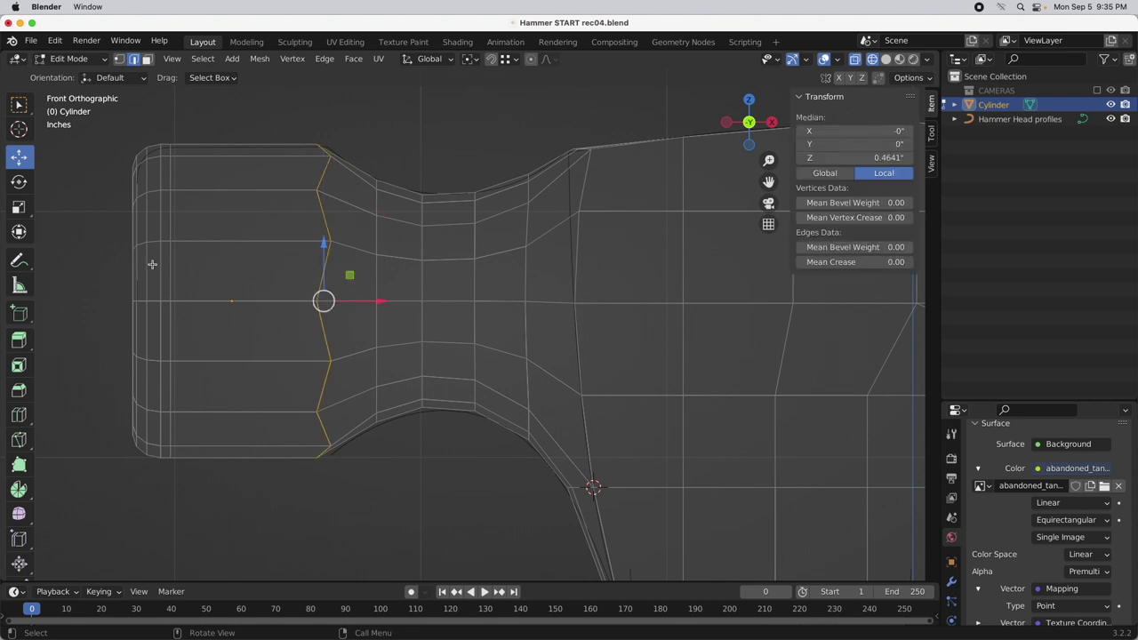
click(19, 390)
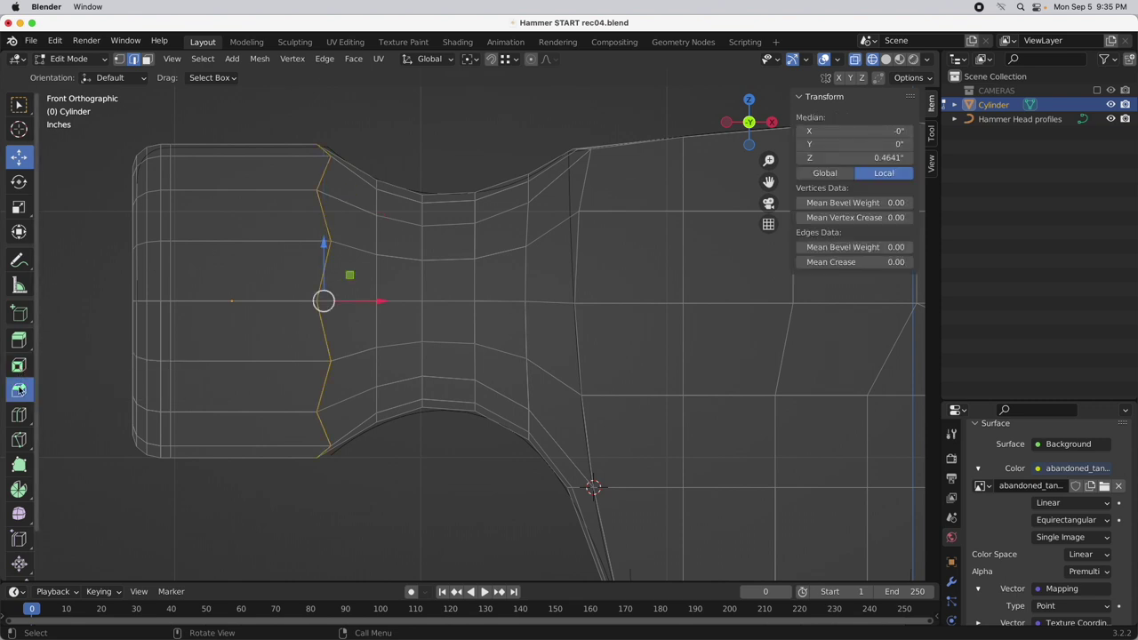
click(160, 78)
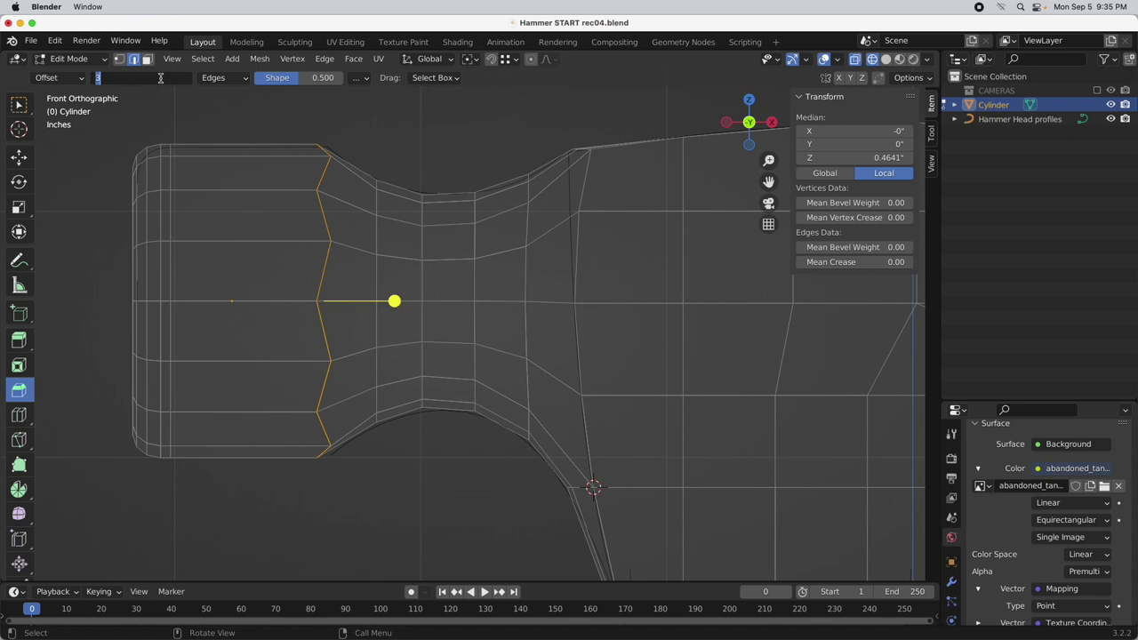
text(2)
key(Tab)
text(1)
key(Return)
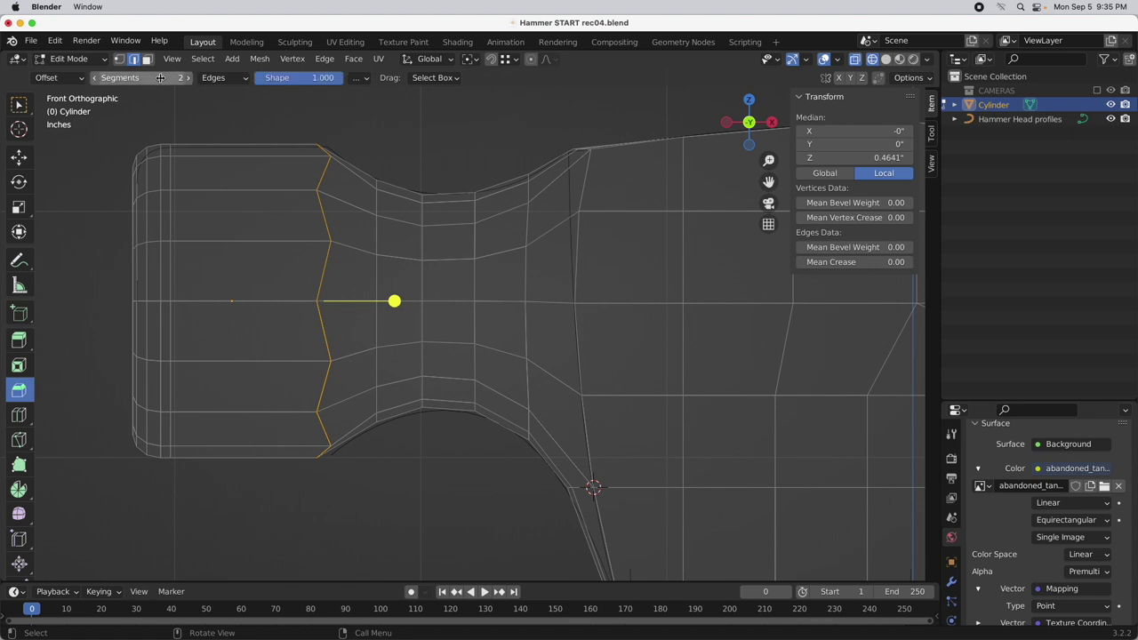
drag(395, 300, 414, 304)
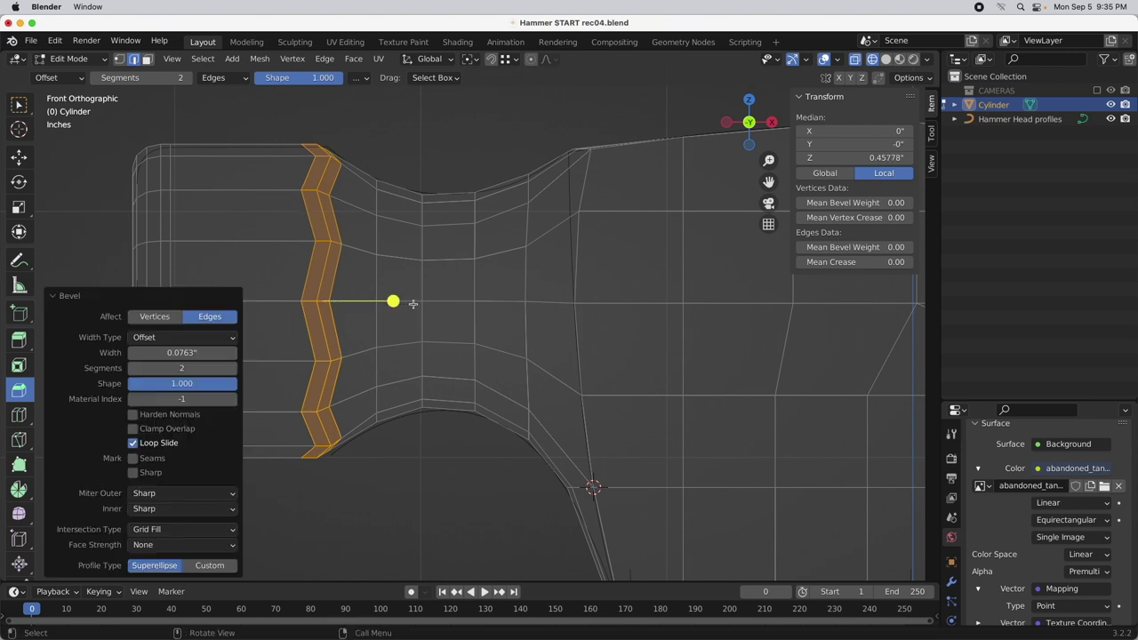
In face mode, select all the vertical end faces of the cube where the claw profile curves begin
click(386, 159)
scroll(420, 160, down, 4)
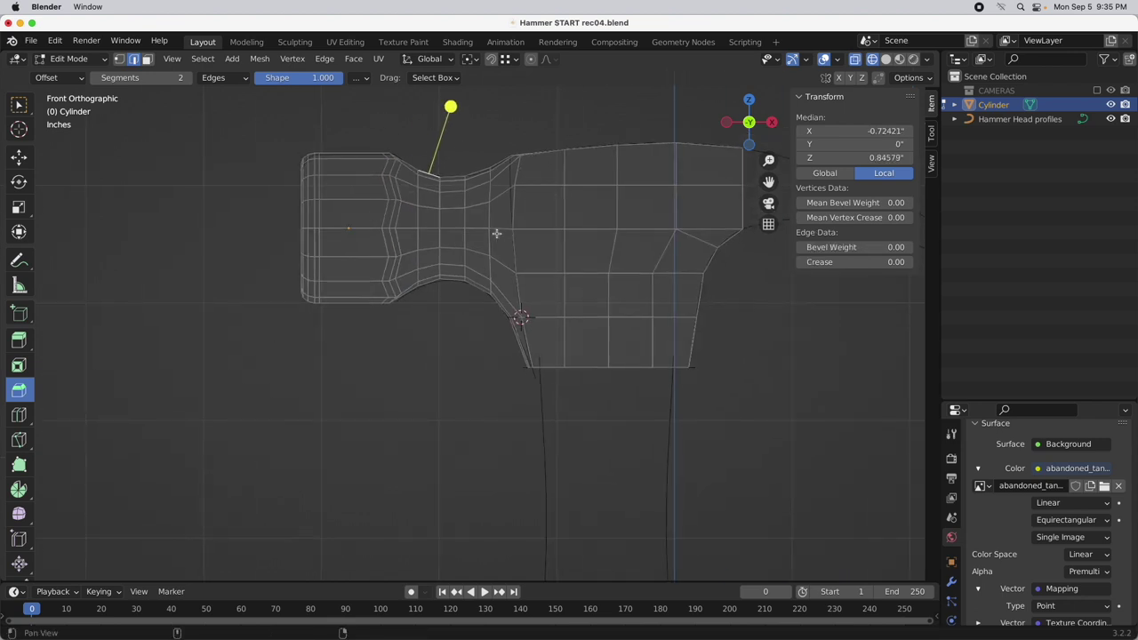
shift+middle_drag(496, 233, 361, 274)
scroll(353, 265, up, 2)
ctrl+scroll(338, 206, down, 3)
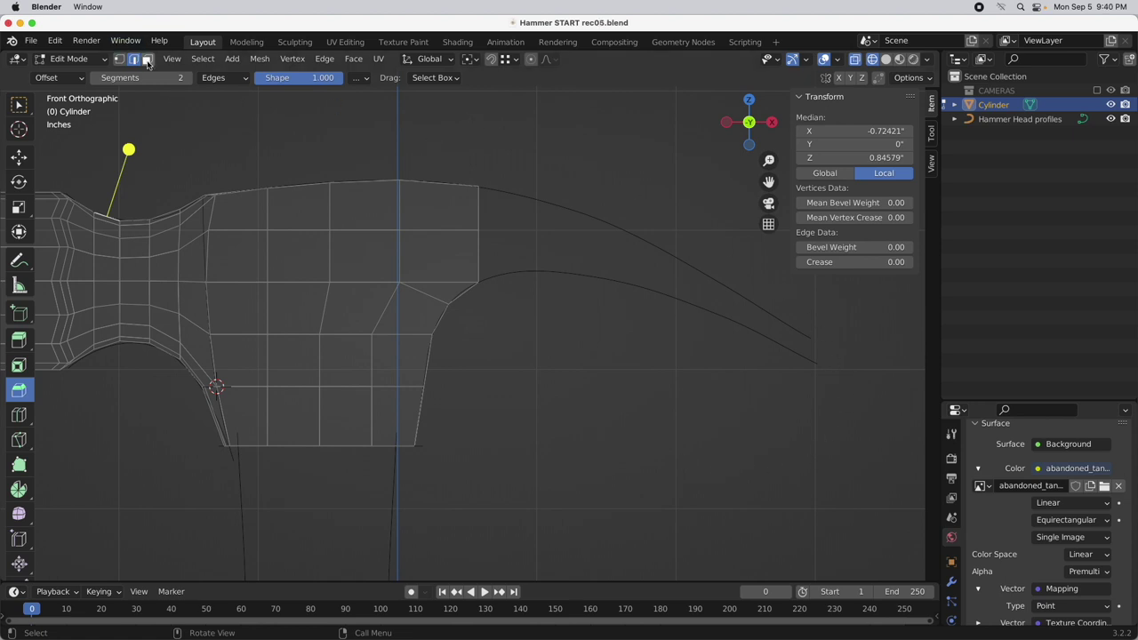
key(alt+a)
key(b)
drag(464, 149, 517, 312)
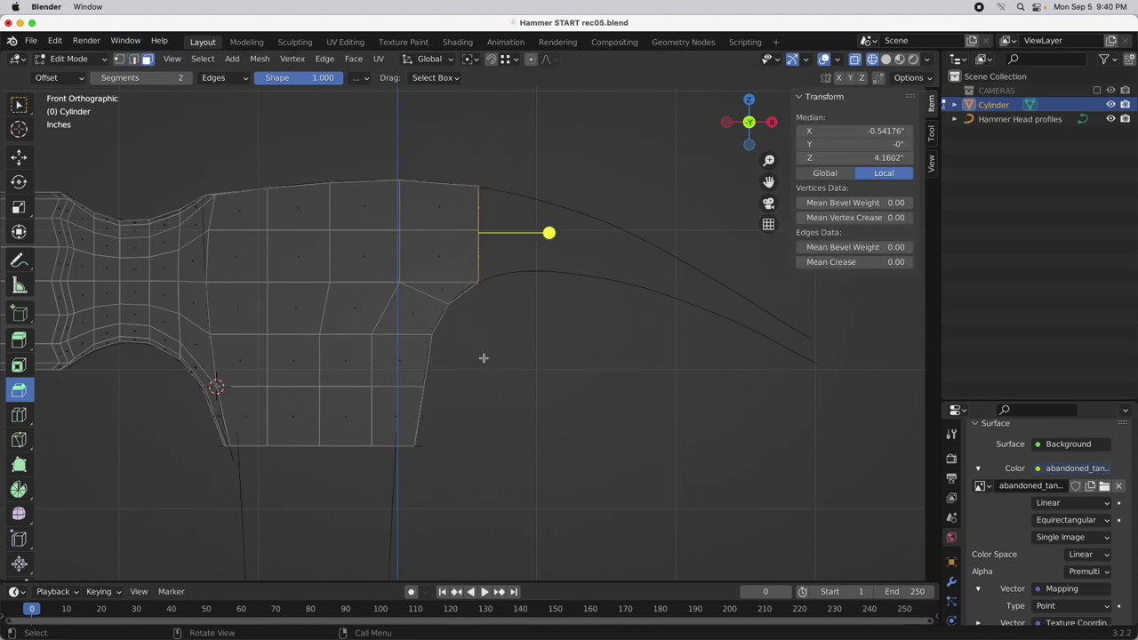
middle_drag(484, 357, 405, 334)
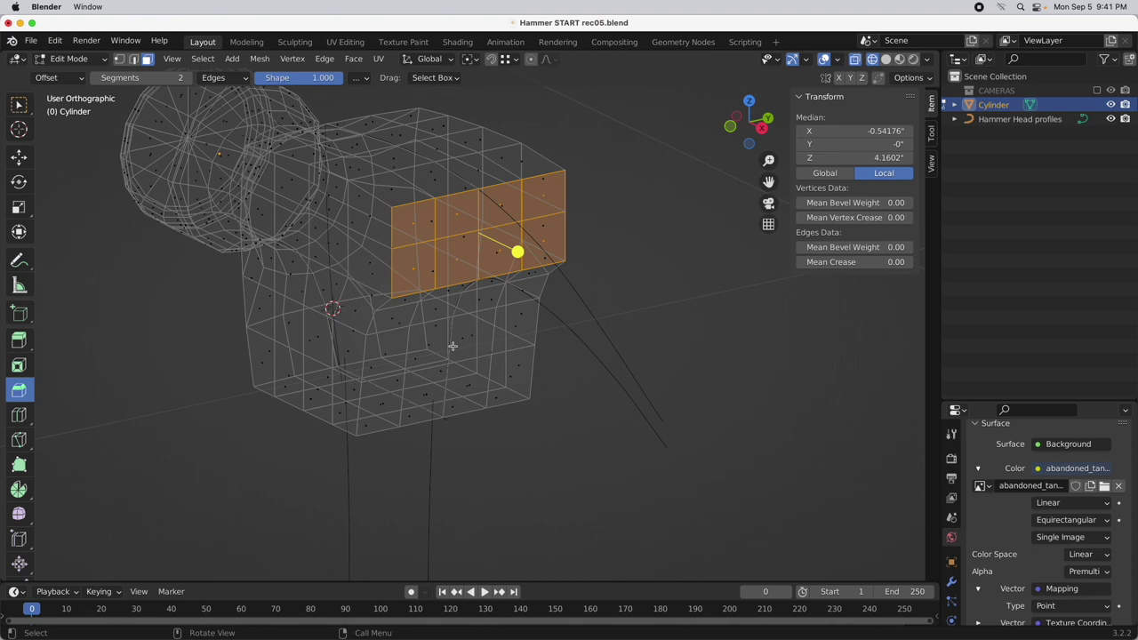
From the top view, select all faces on the positive Y half of the hammer head and delete them
click(749, 104)
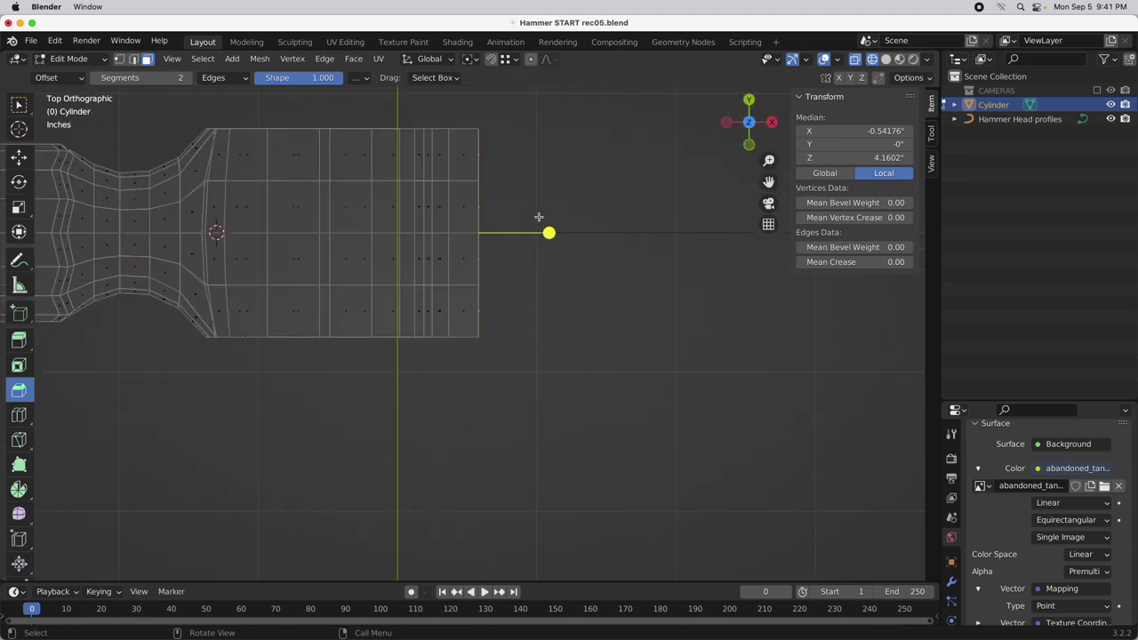
shift+scroll(515, 193, up, 5)
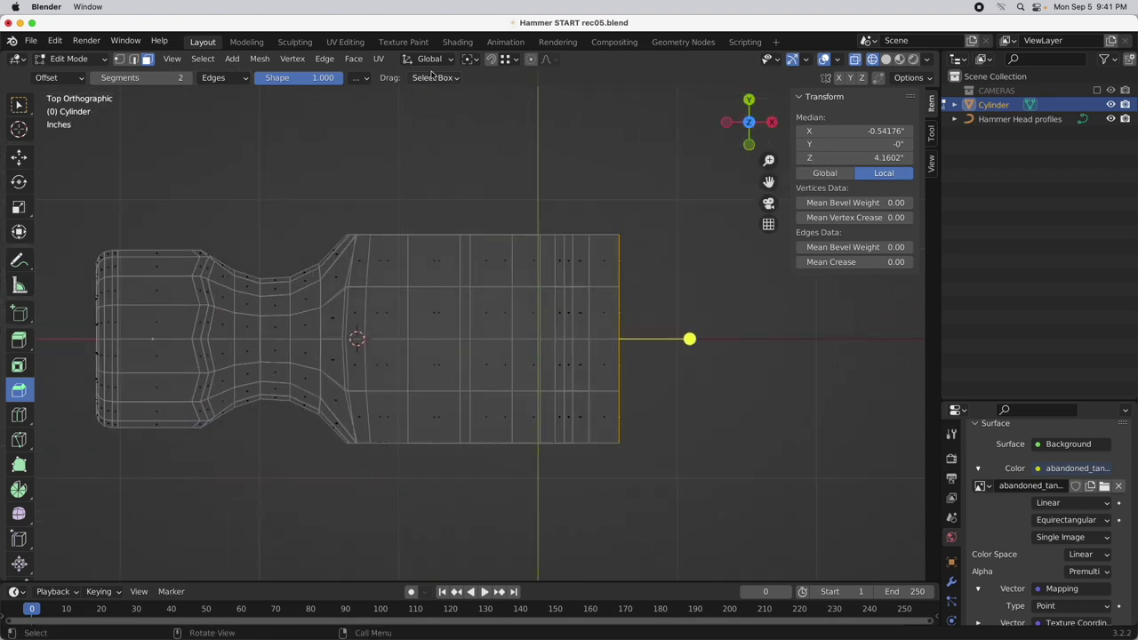
drag(674, 150, 51, 342)
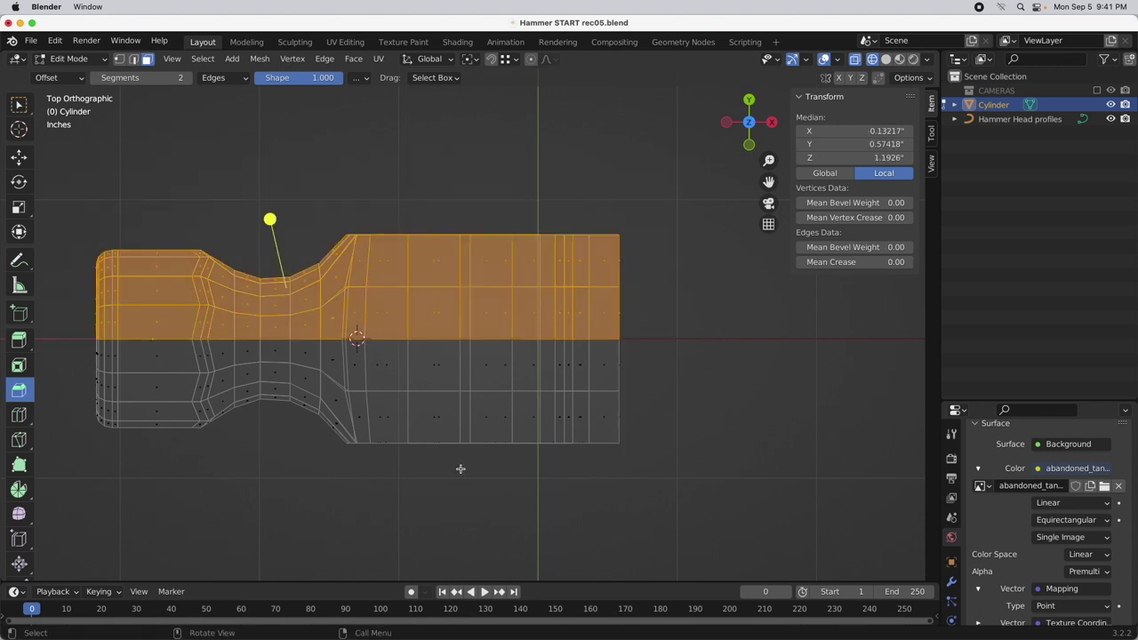
key(x)
click(608, 279)
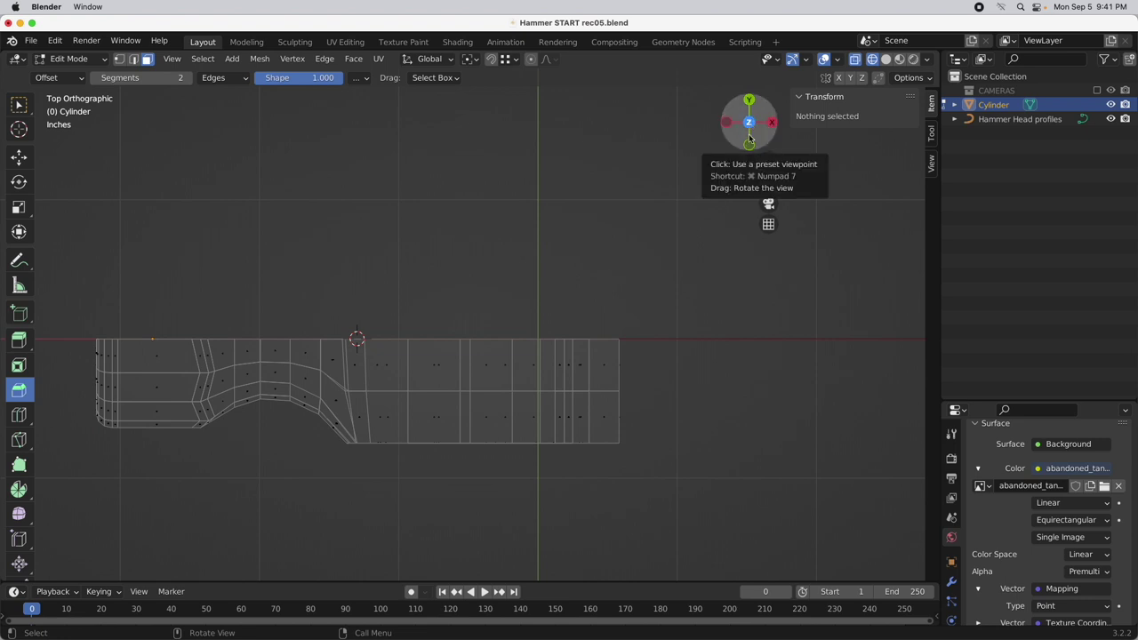
From the front view, select the remaining end faces at the claw side and extrude them outward about 0.37"
drag(749, 135, 581, 437)
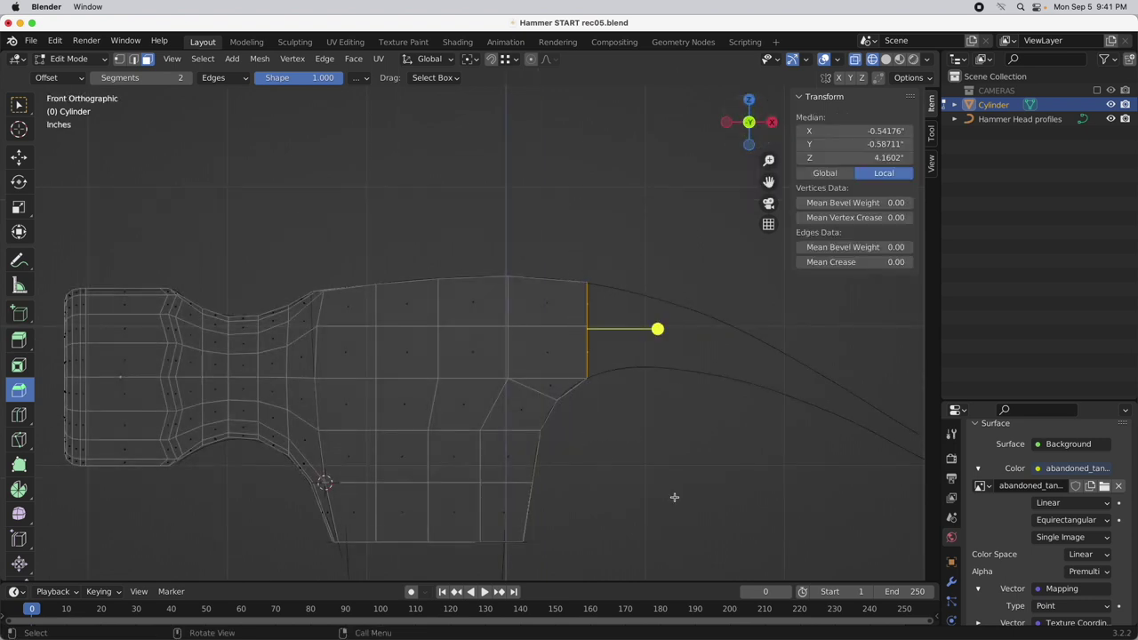
click(20, 340)
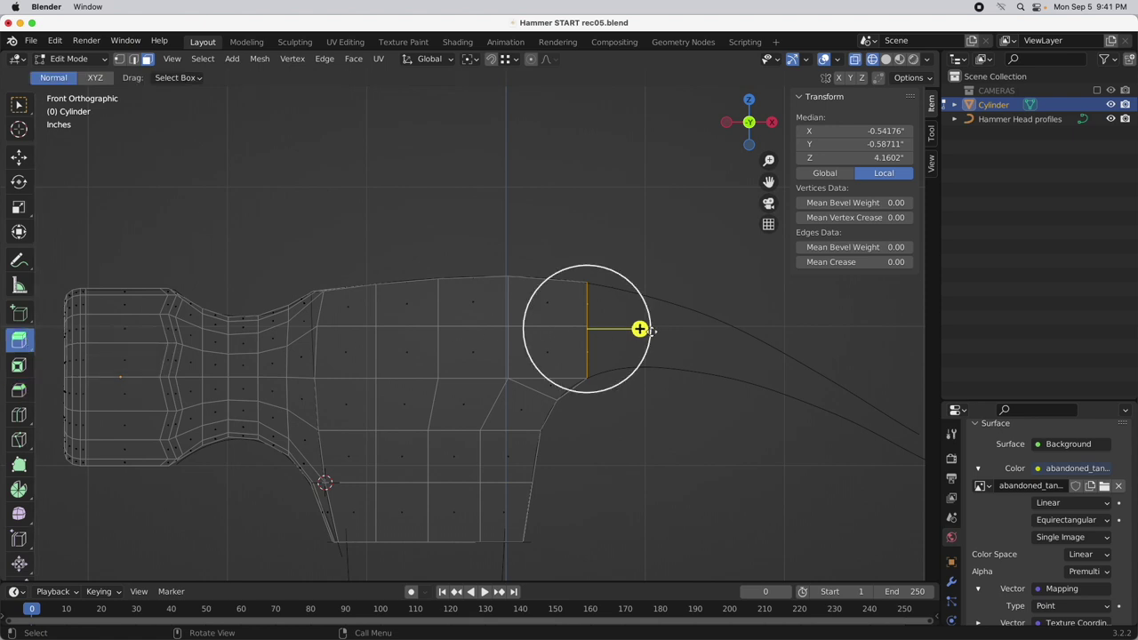
drag(640, 328, 690, 329)
scroll(665, 350, up, 4)
scroll(707, 284, up, 2)
shift+middle_drag(721, 256, 617, 257)
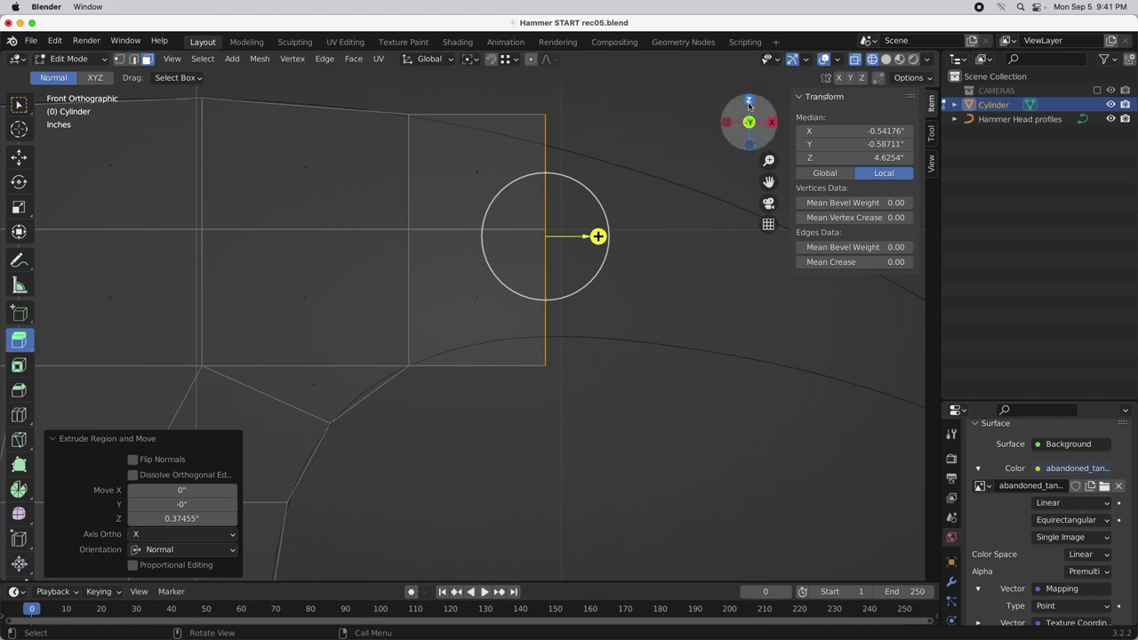
In vertex mode with the Move tool, select the upper outer corner vertex of the extruded end and snap the 3D cursor to it
drag(749, 121, 523, 332)
click(119, 58)
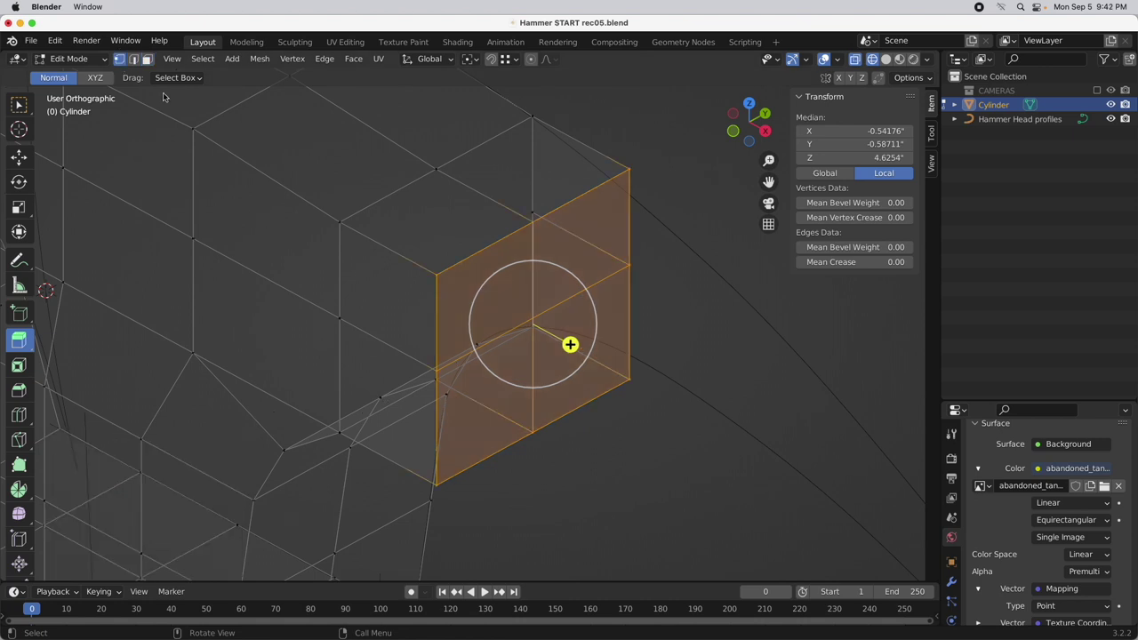
key(shift+space)
key(g)
click(435, 274)
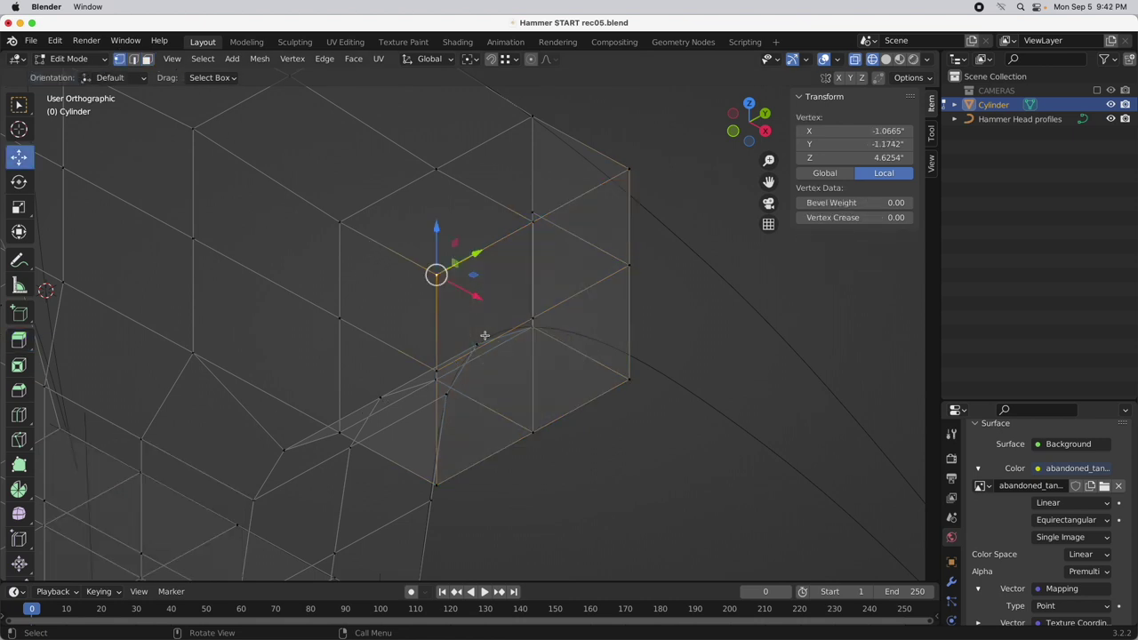
key(shift+s)
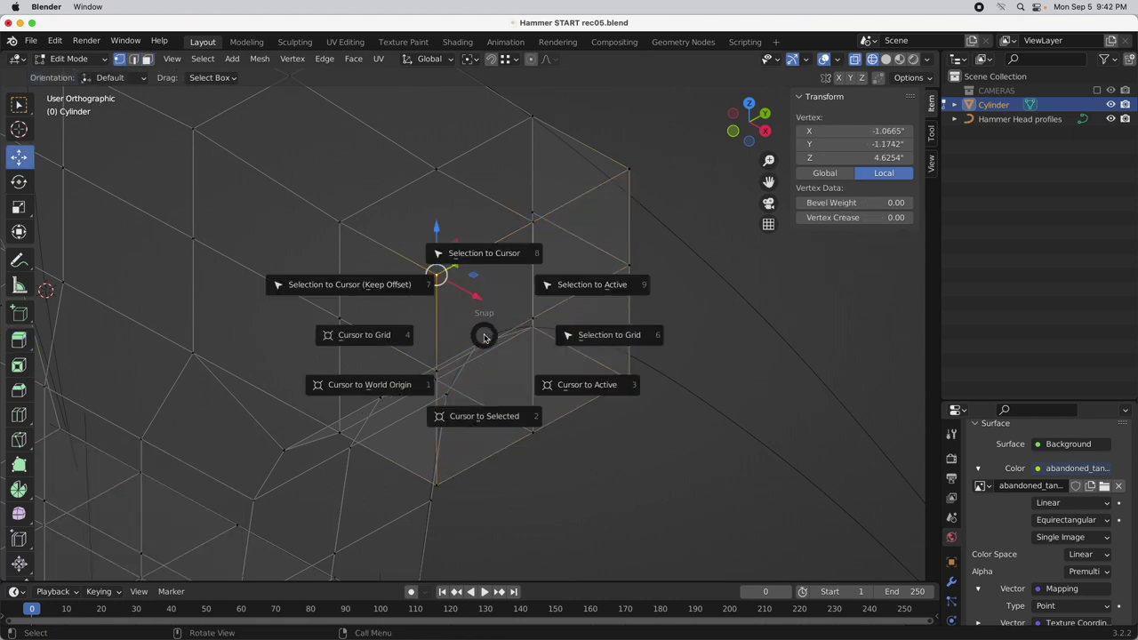
click(488, 424)
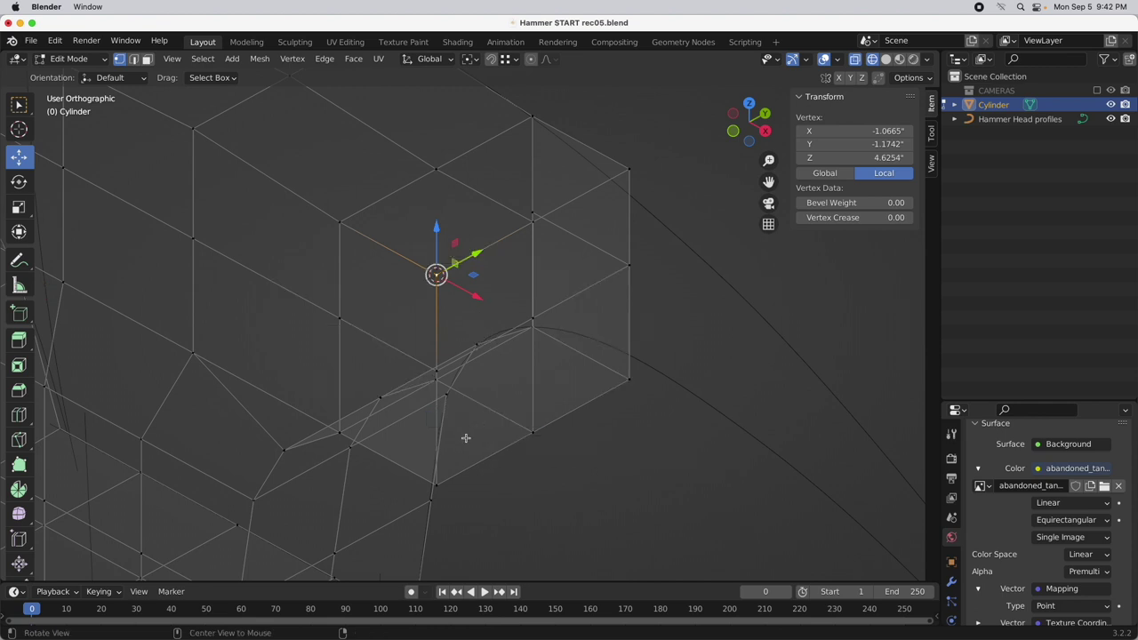
Select all the vertices of the extruded claw-side end and set the transform pivot point to the 3D Cursor
middle_drag(465, 439, 539, 373)
drag(541, 133, 417, 477)
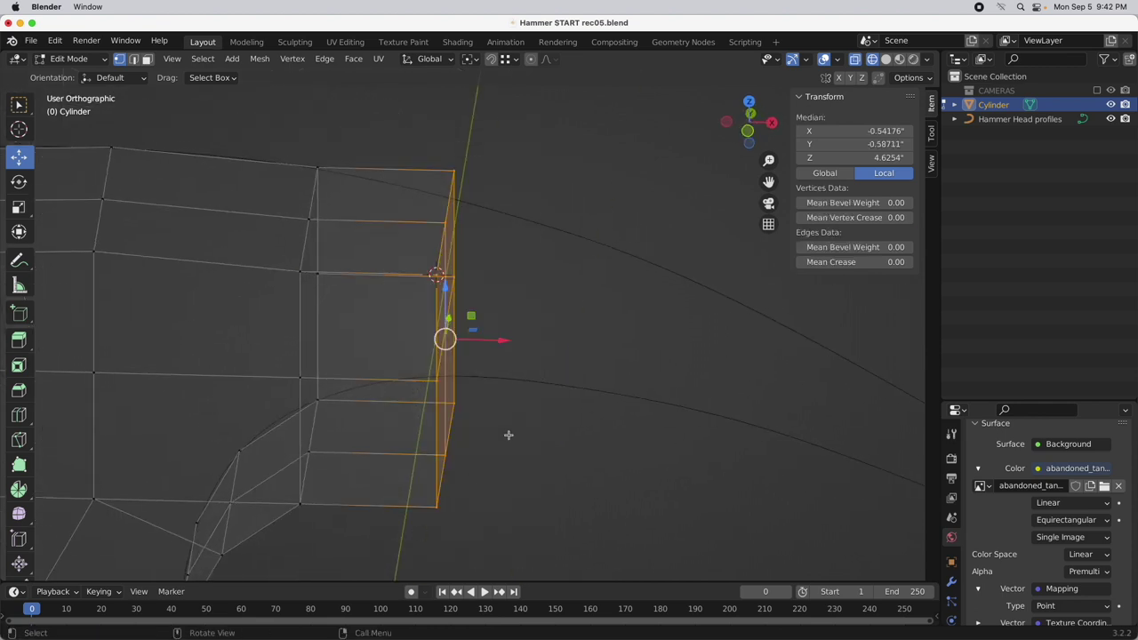
middle_drag(507, 432, 459, 344)
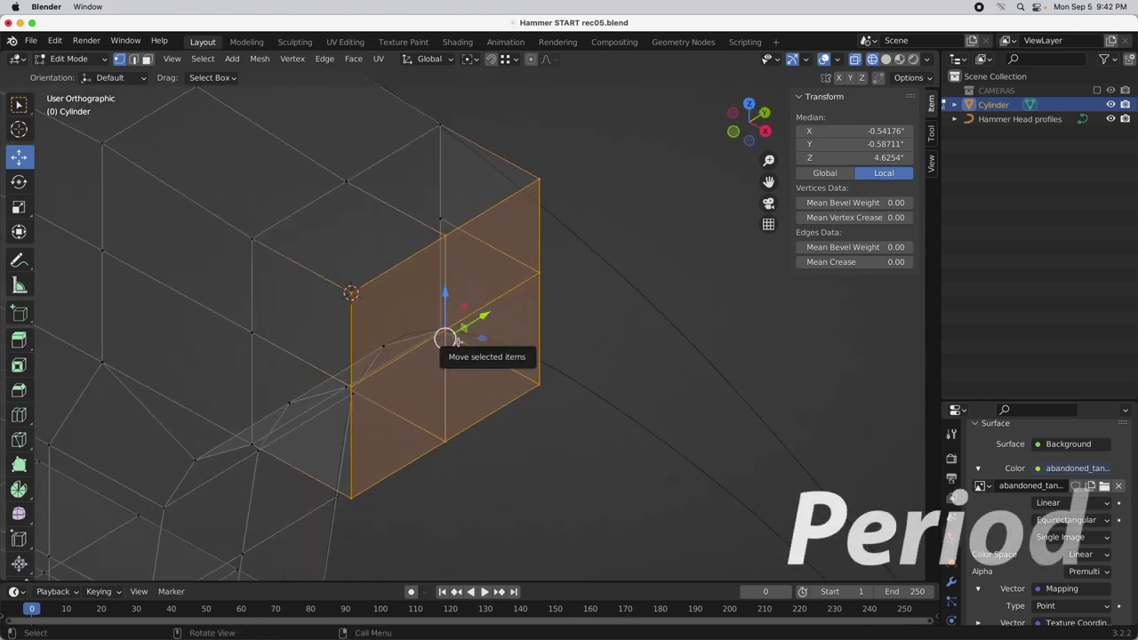
key(period)
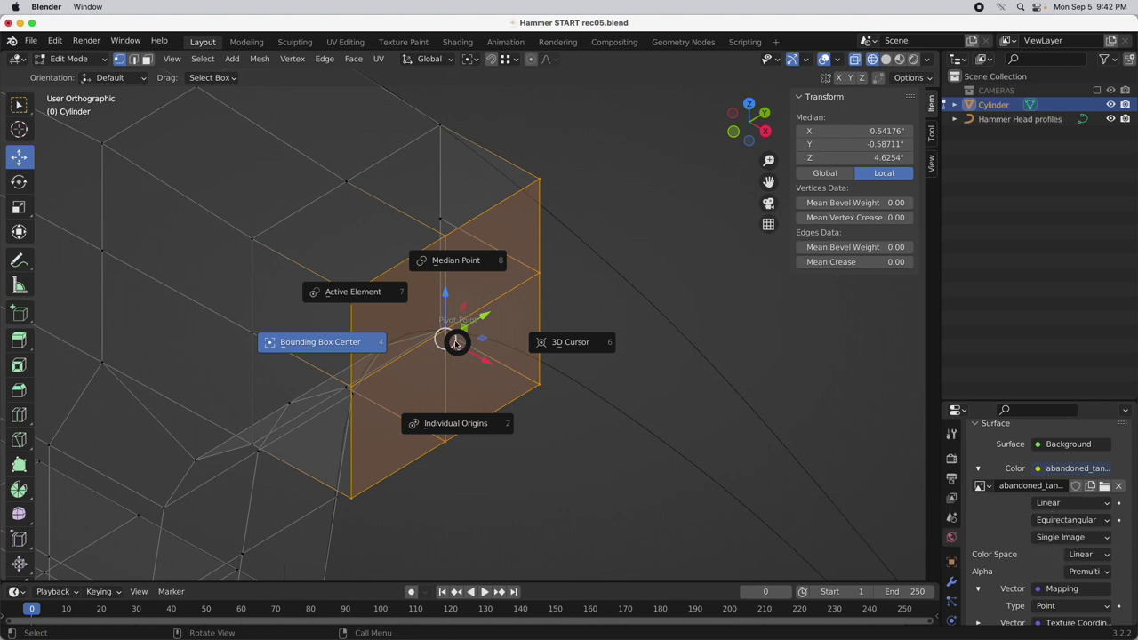
click(573, 349)
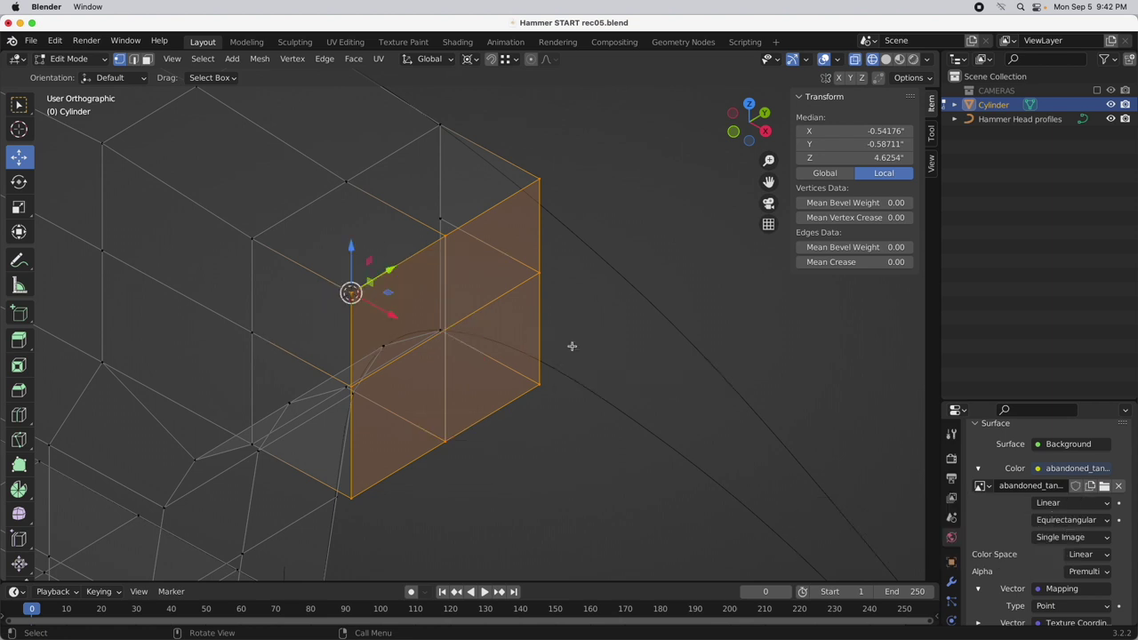
Scale the selected claw end faces along the global Y axis to about 0.823 and check the taper from the top view
middle_drag(475, 360, 622, 199)
key(s)
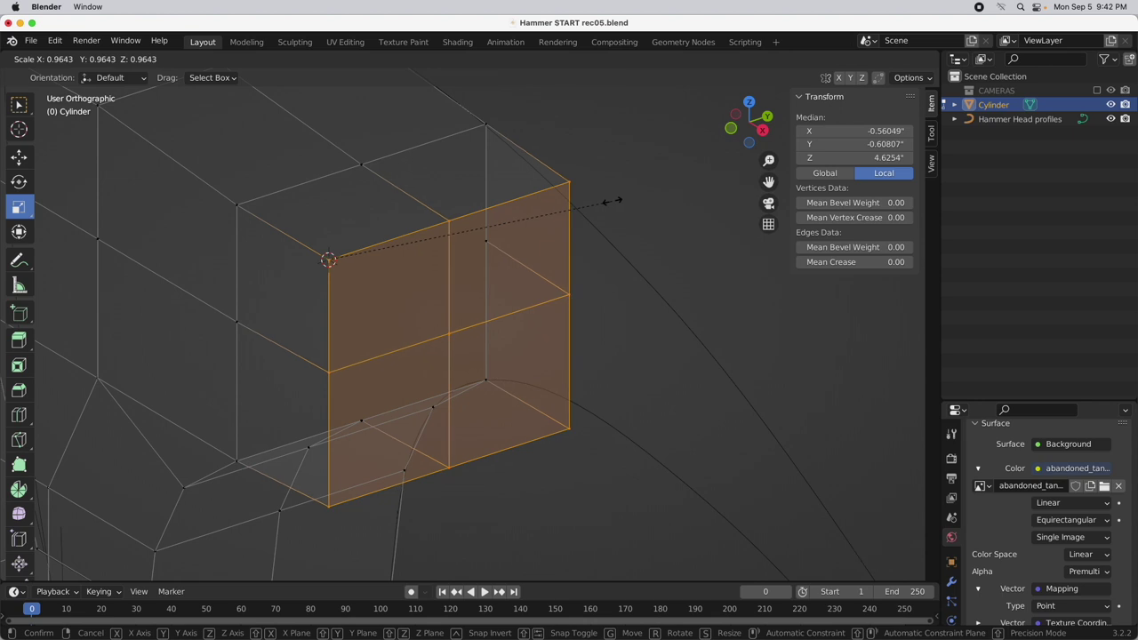
key(y)
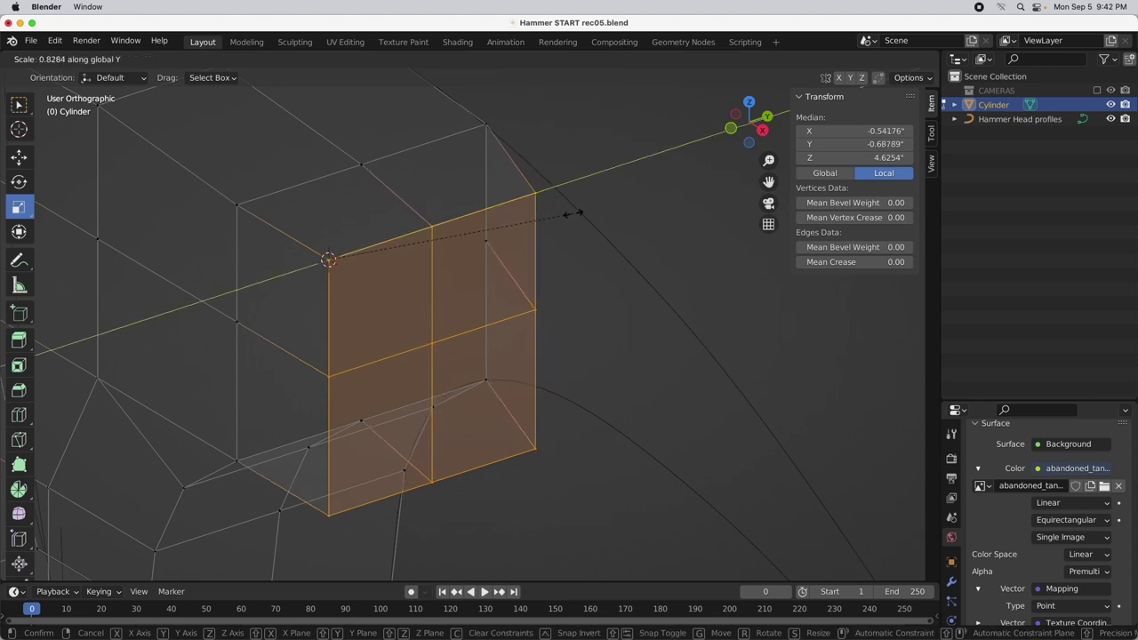
click(572, 213)
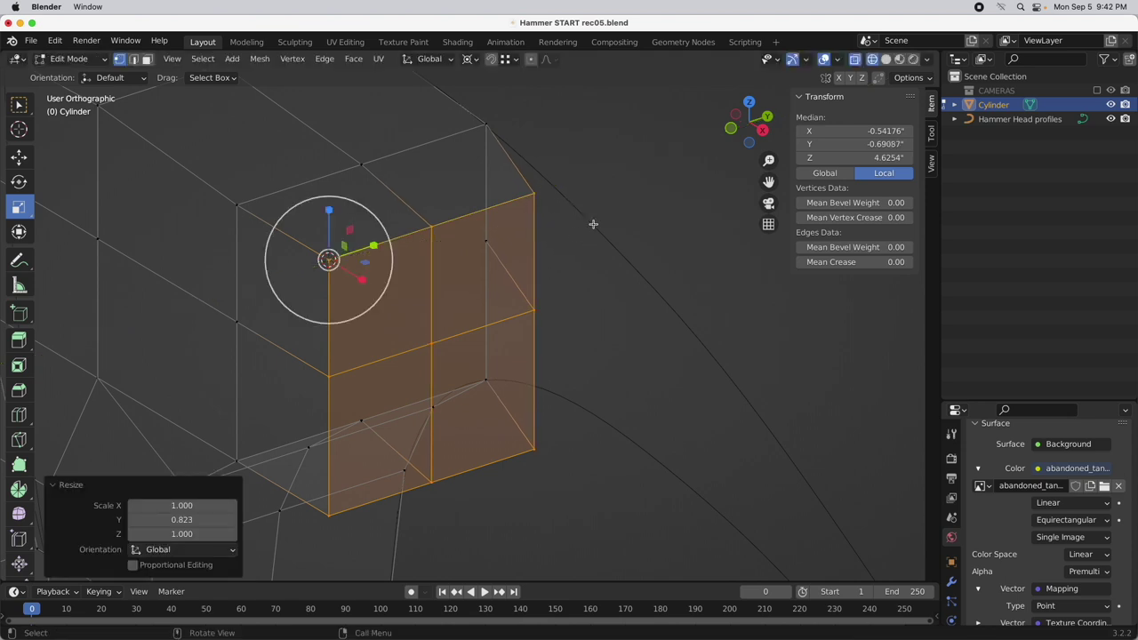
click(749, 102)
shift+scroll(581, 247, down, 5)
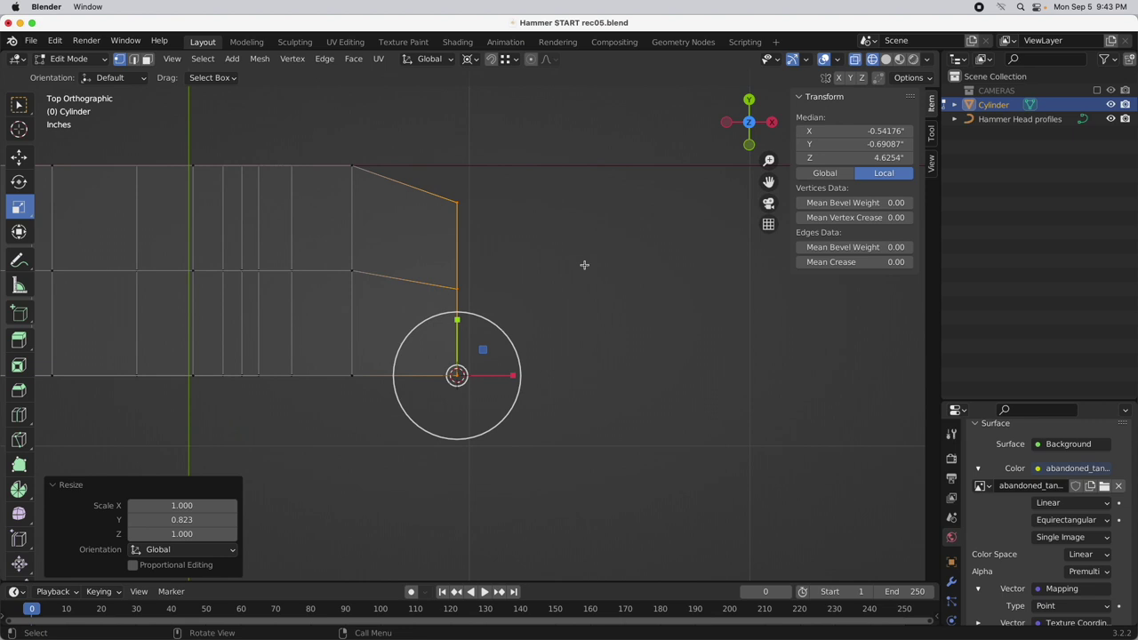
From the front view, use Extrude to Cursor with Rotate Source to add one angled claw segment between the profile curves
click(749, 145)
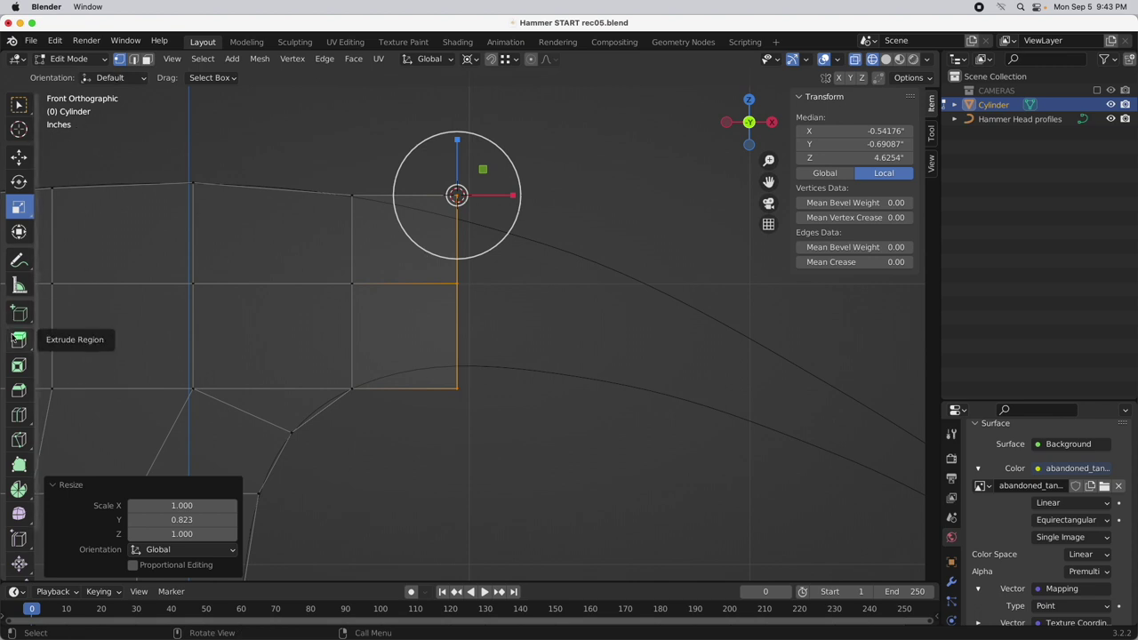
click(18, 342)
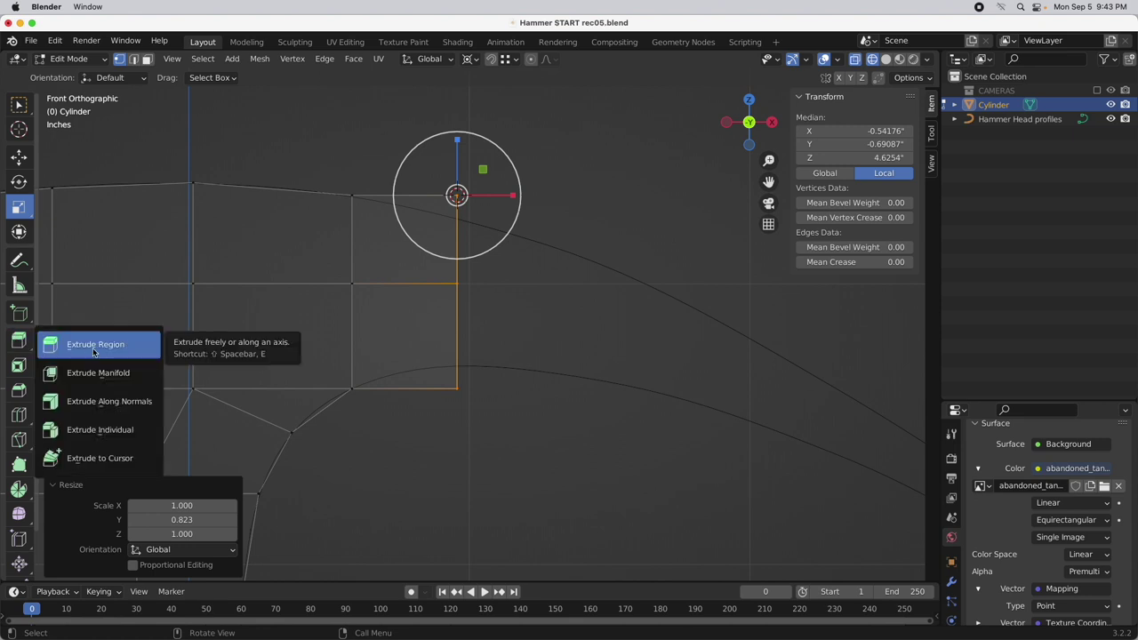
click(99, 458)
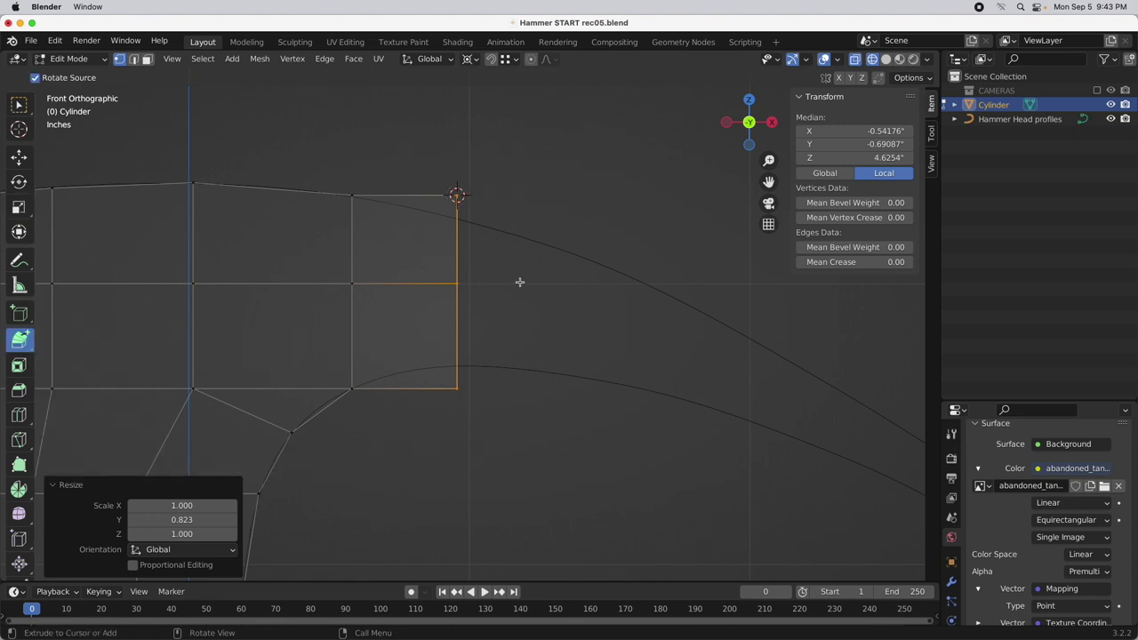
click(566, 313)
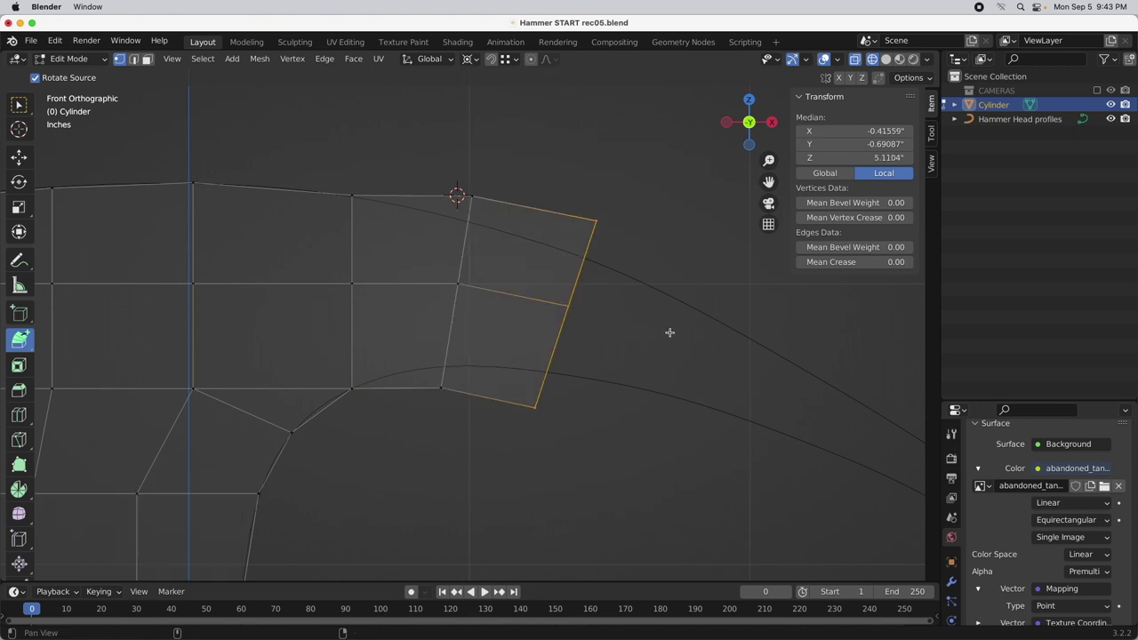
shift+middle_drag(667, 332, 465, 257)
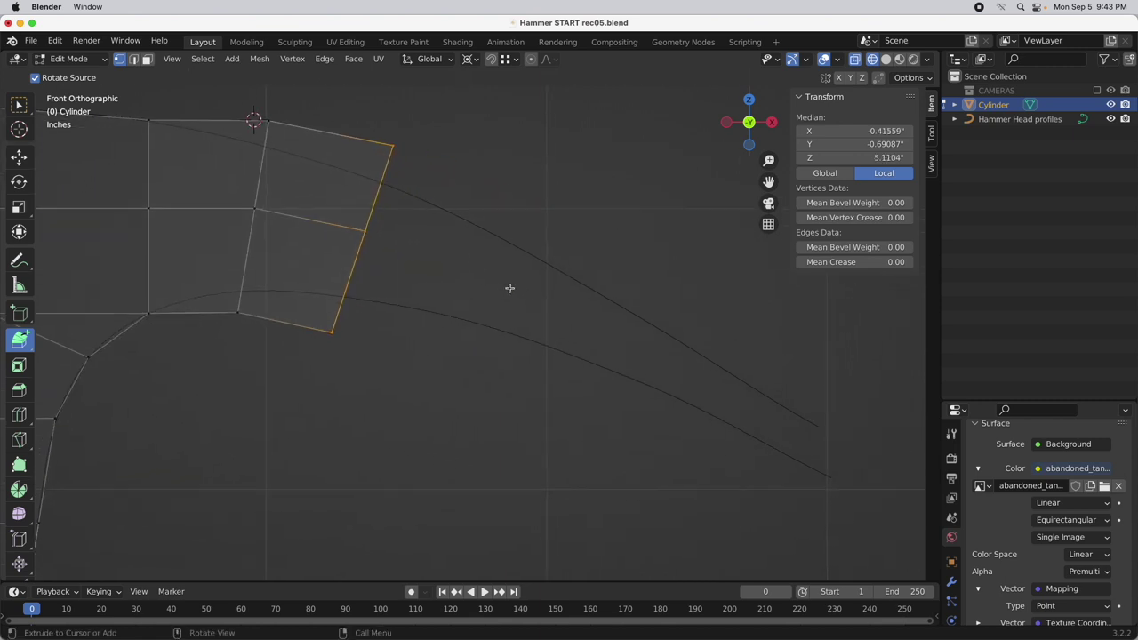
Extrude the selected end of the hammer claw cage by three more segments, following the curved profile lines to their tip
click(509, 288)
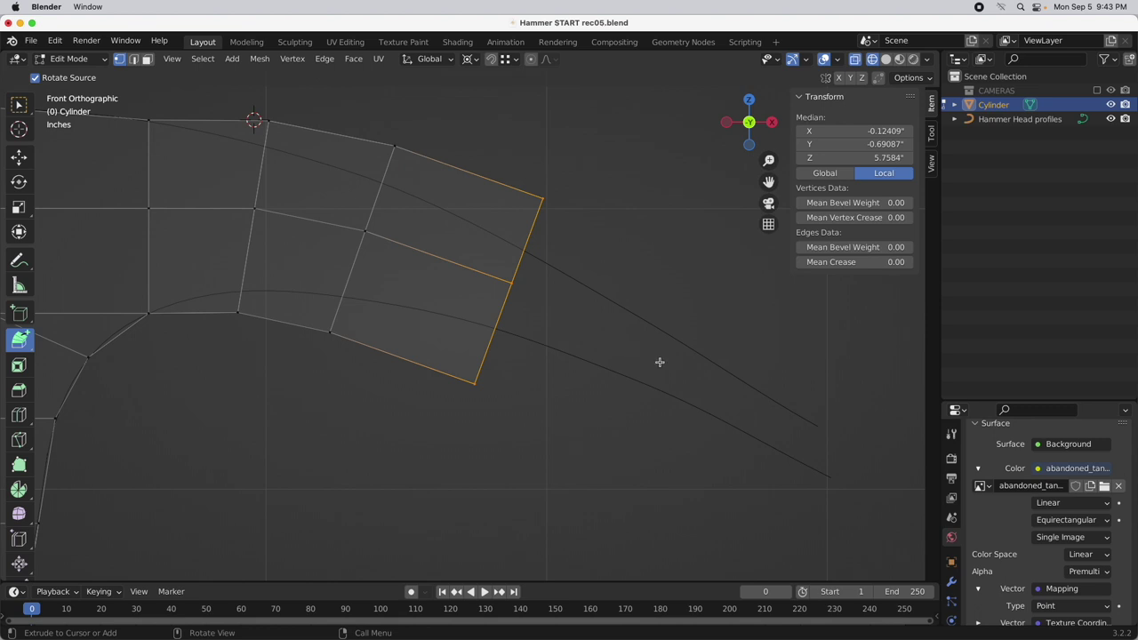
click(662, 362)
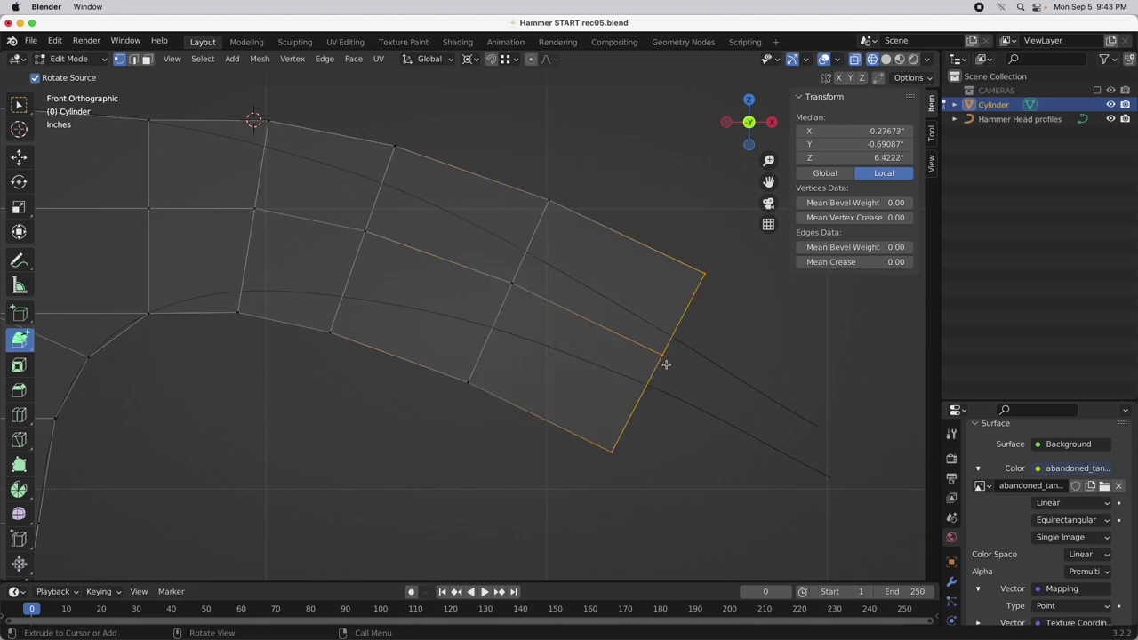
click(814, 448)
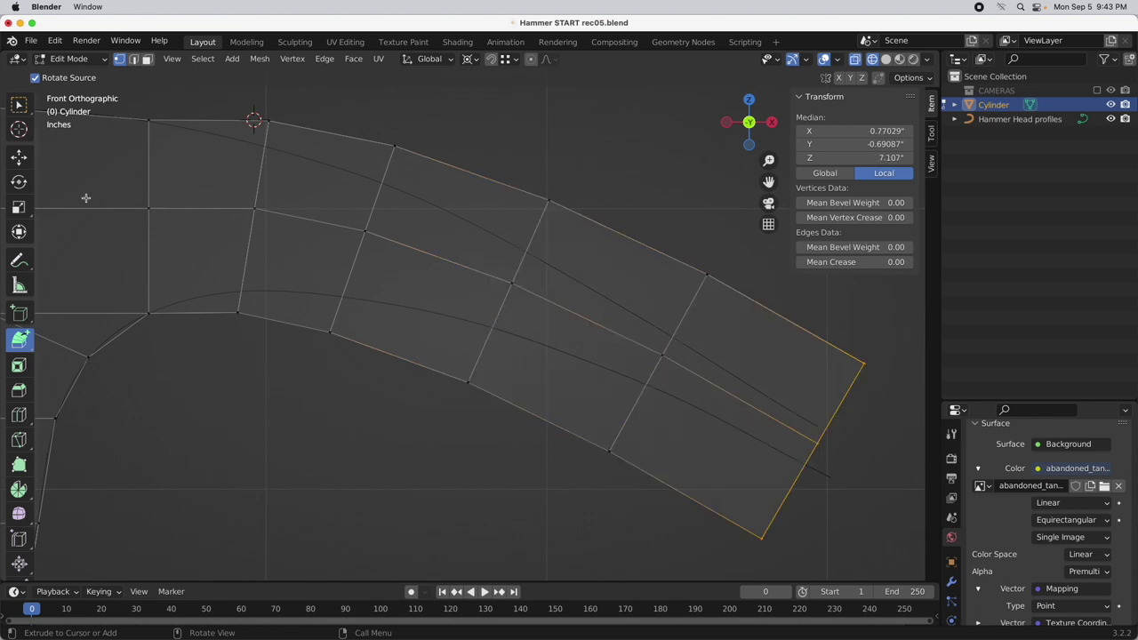
Switch to the Move tool and set the transform pivot point to Bounding Box Center
click(18, 156)
shift+scroll(373, 117, right, 3)
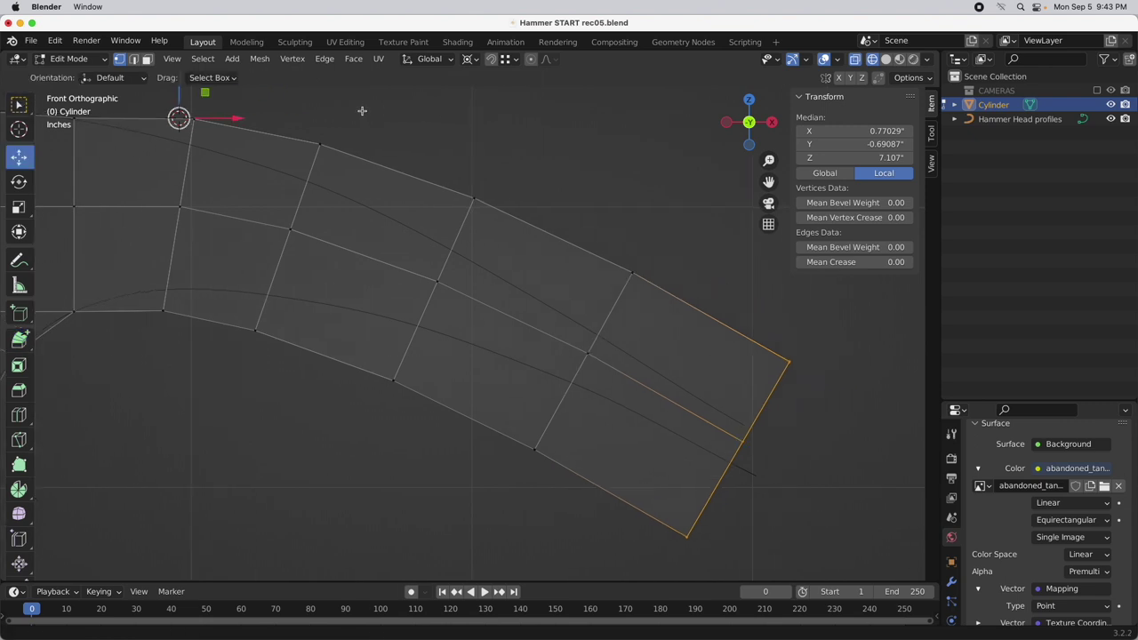
shift+scroll(693, 241, down, 3)
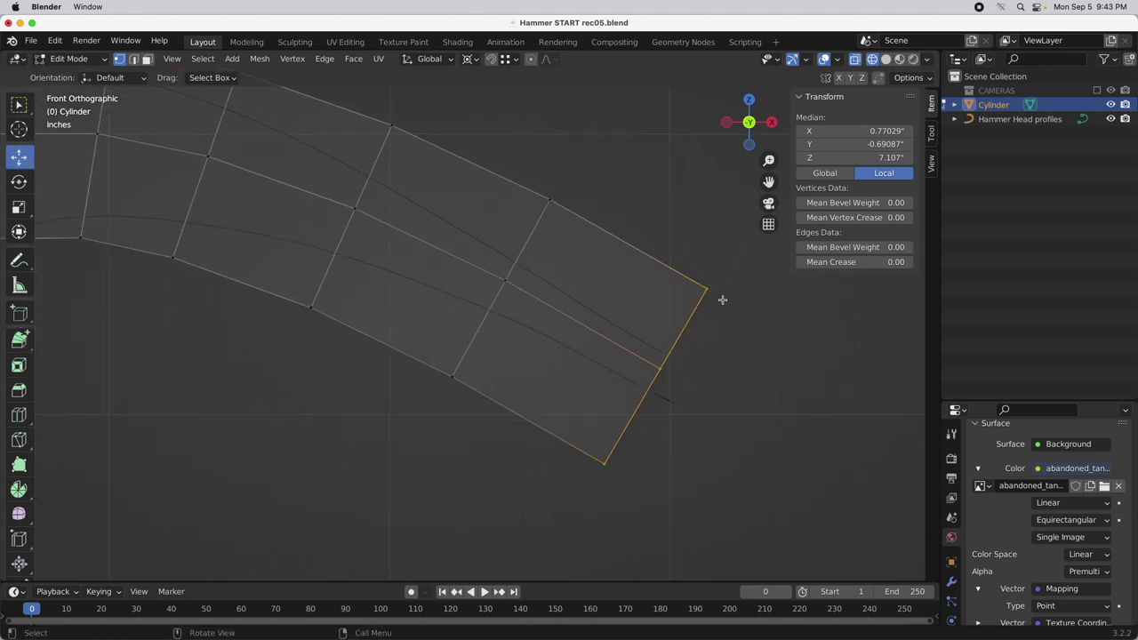
shift+scroll(463, 240, left, 2)
shift+scroll(490, 254, up, 2)
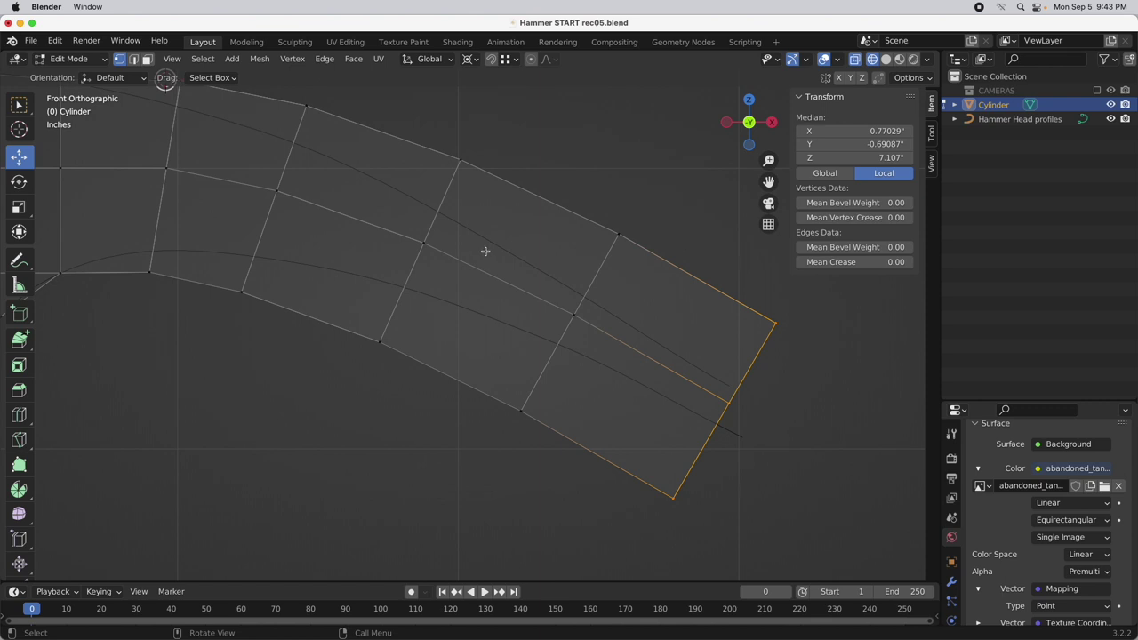
key(period)
click(392, 258)
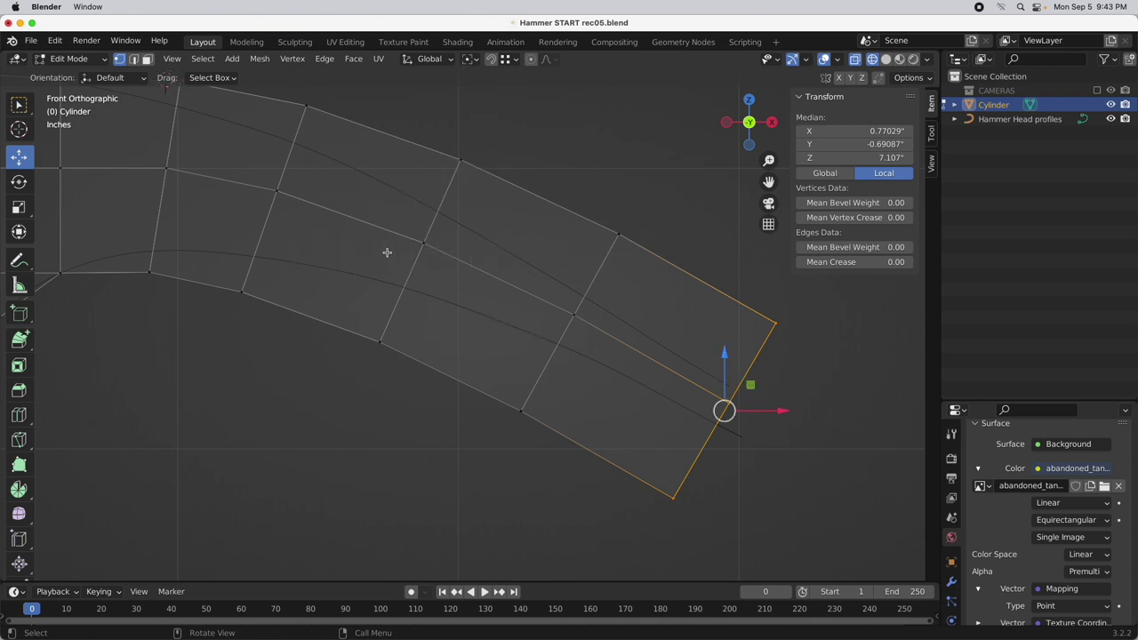
Select the upper edge of the claw's end in edge mode and delete the Hammer Cage 1 transform orientation
shift+scroll(590, 328, right, 2)
shift+scroll(746, 348, left, 2)
click(746, 348)
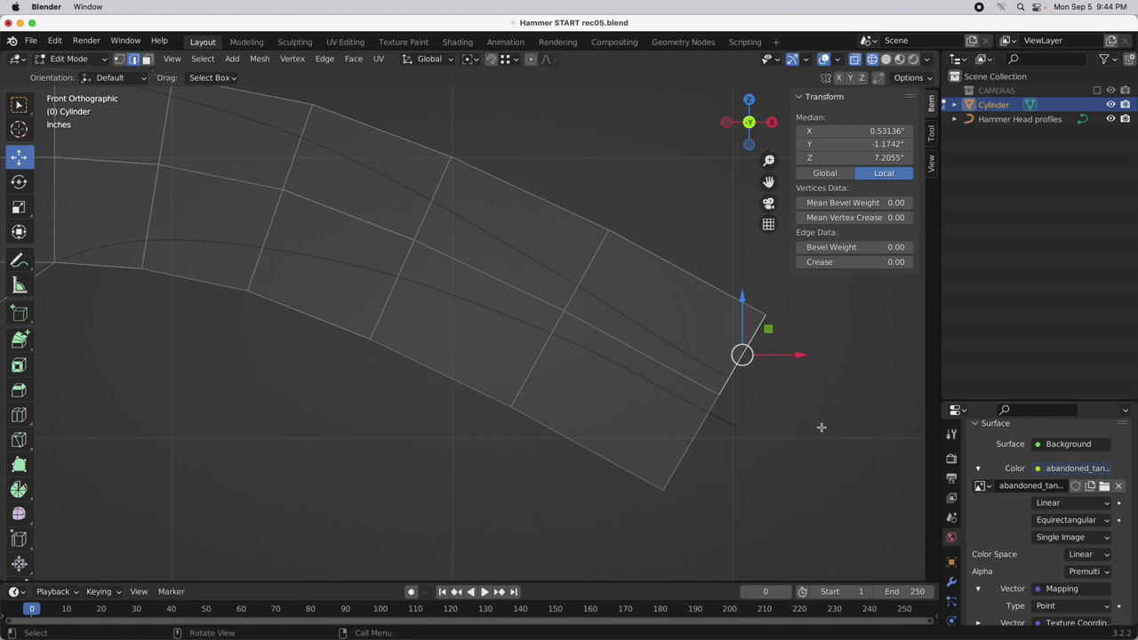
click(430, 60)
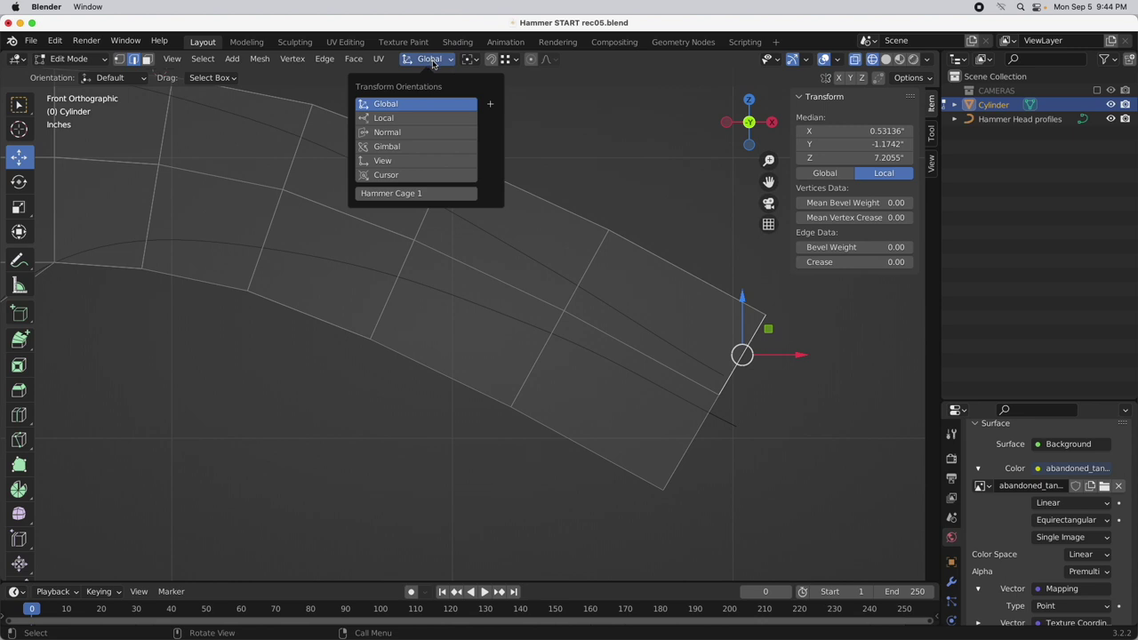
click(416, 193)
click(490, 212)
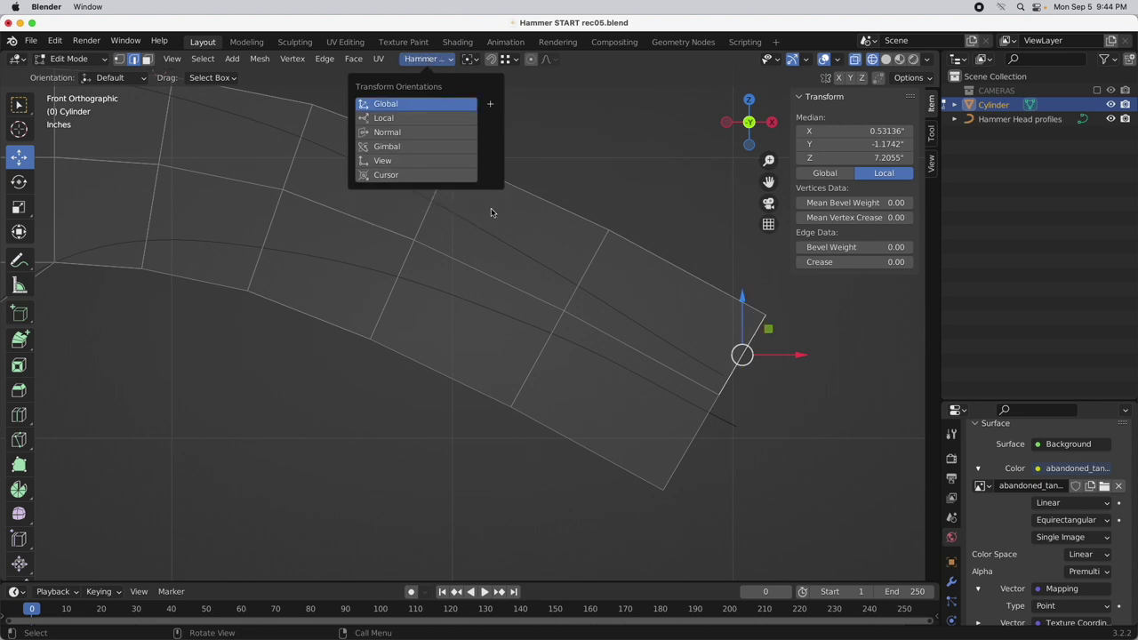
Set the transform orientation to Normal and create a custom orientation from the selected end edge
click(447, 135)
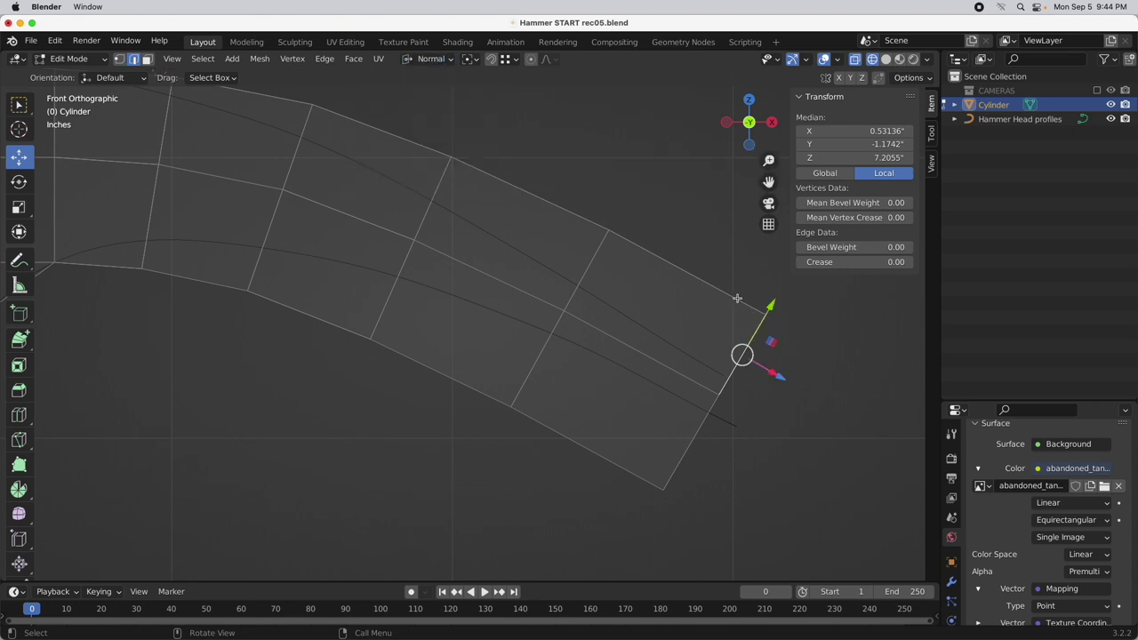
middle_drag(803, 337, 707, 333)
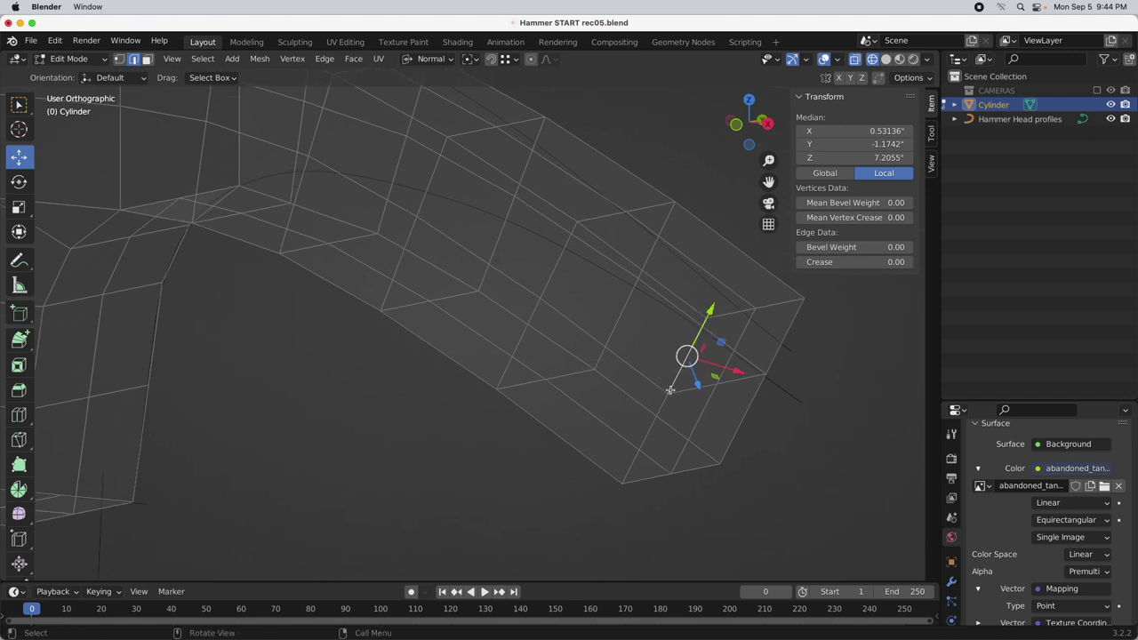
click(737, 125)
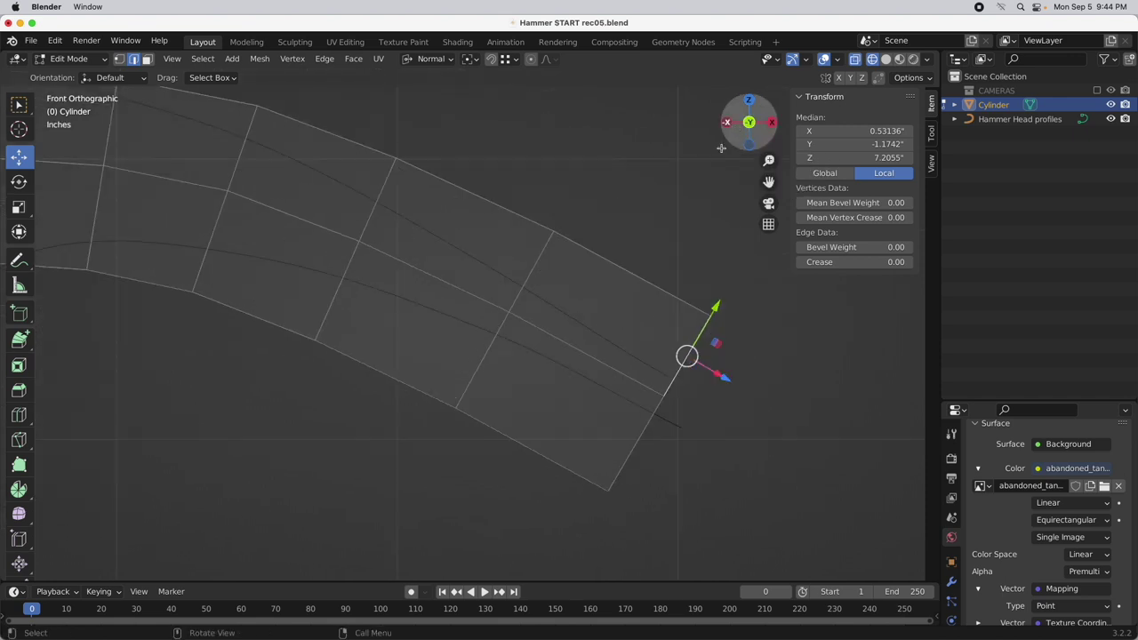
click(441, 61)
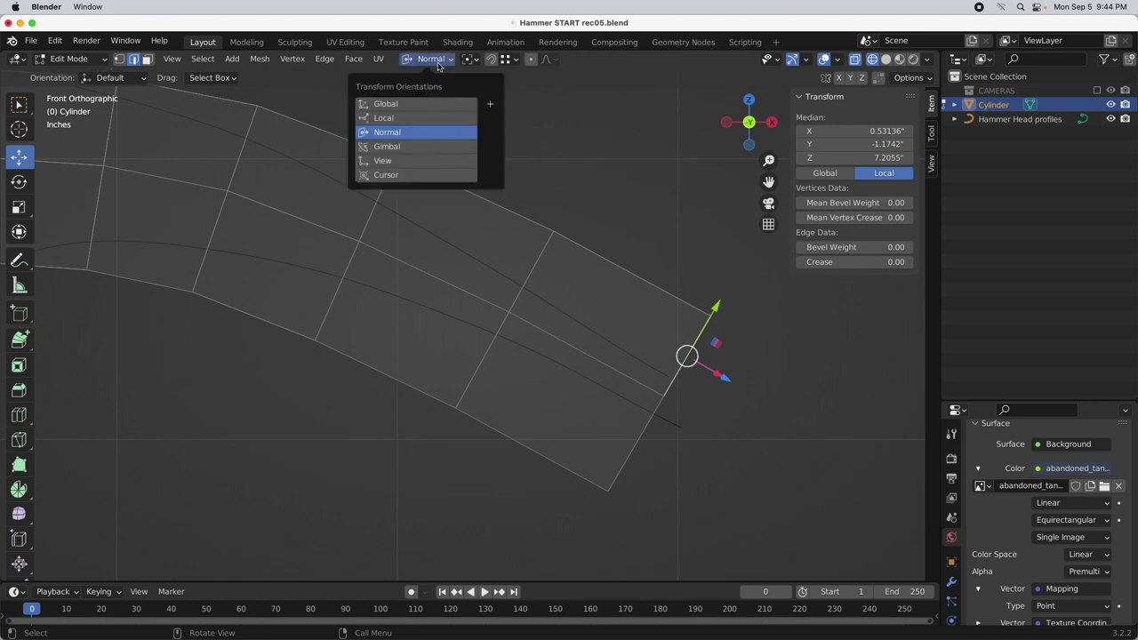
click(491, 106)
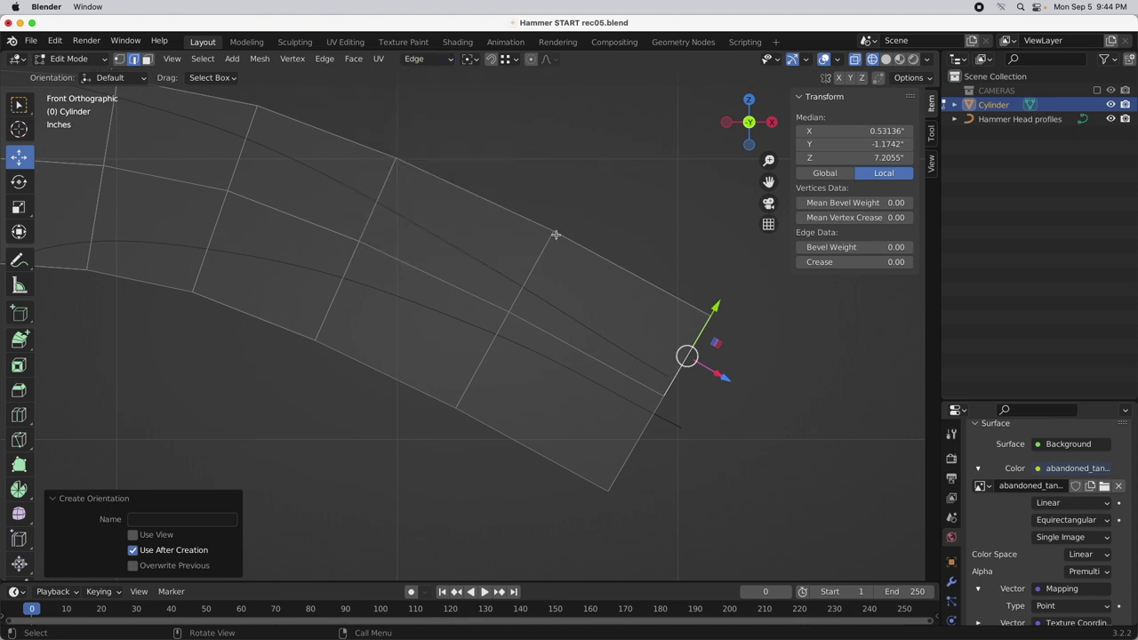
Select all vertices of the claw's end loop and scale them to about 0.198 along the custom orientation's Y axis
click(119, 59)
drag(749, 299, 593, 567)
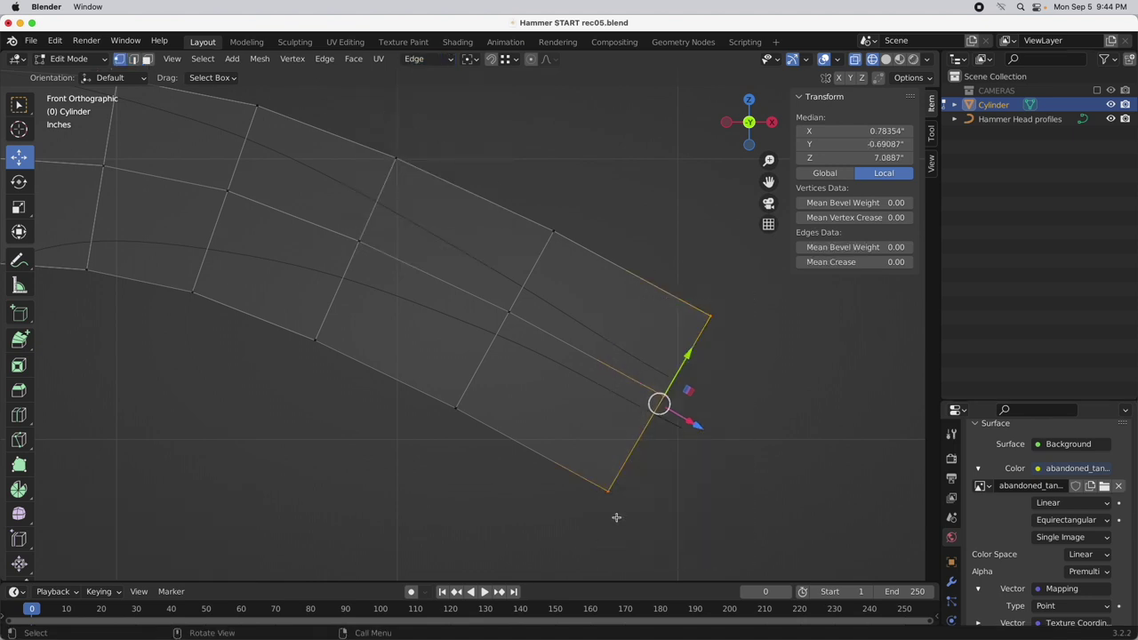
shift+middle_drag(728, 335, 679, 282)
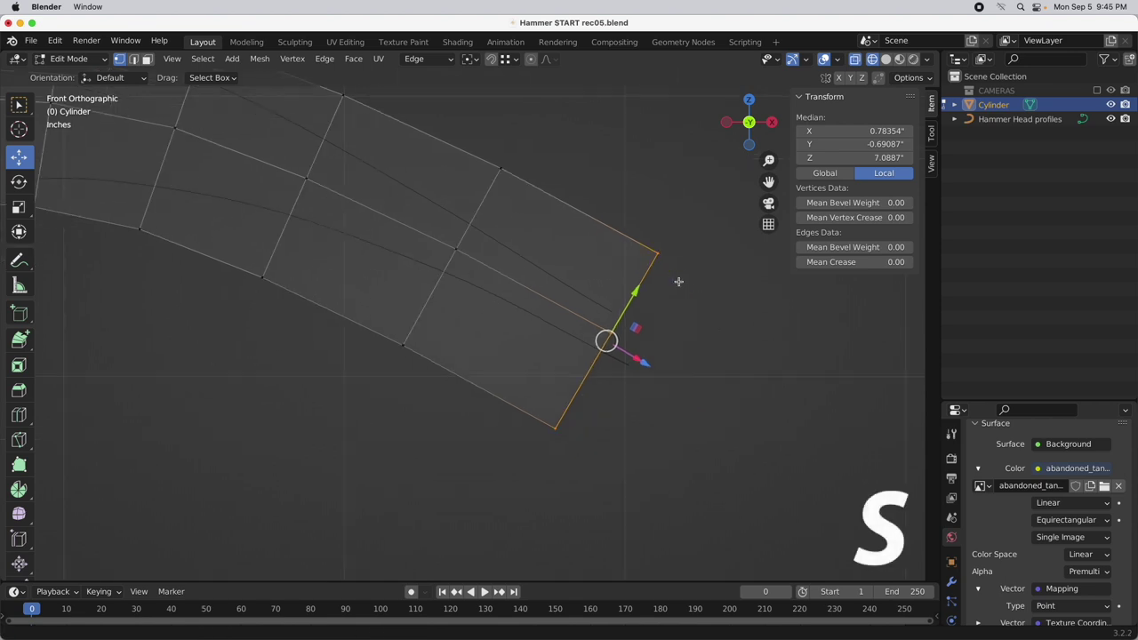
key(s)
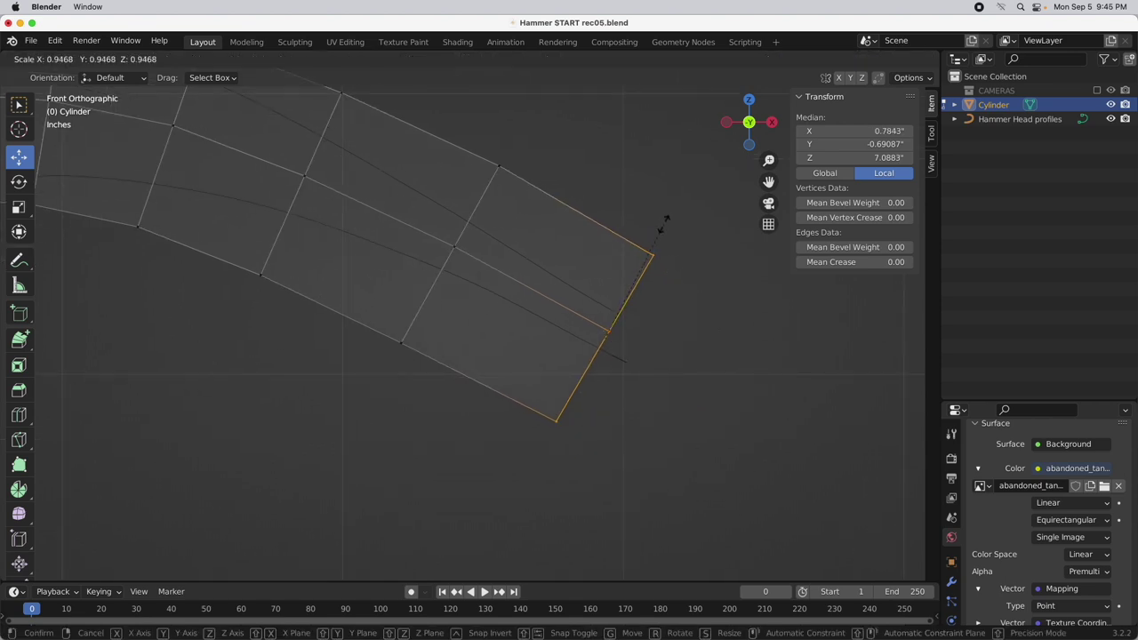
key(y)
key(y)
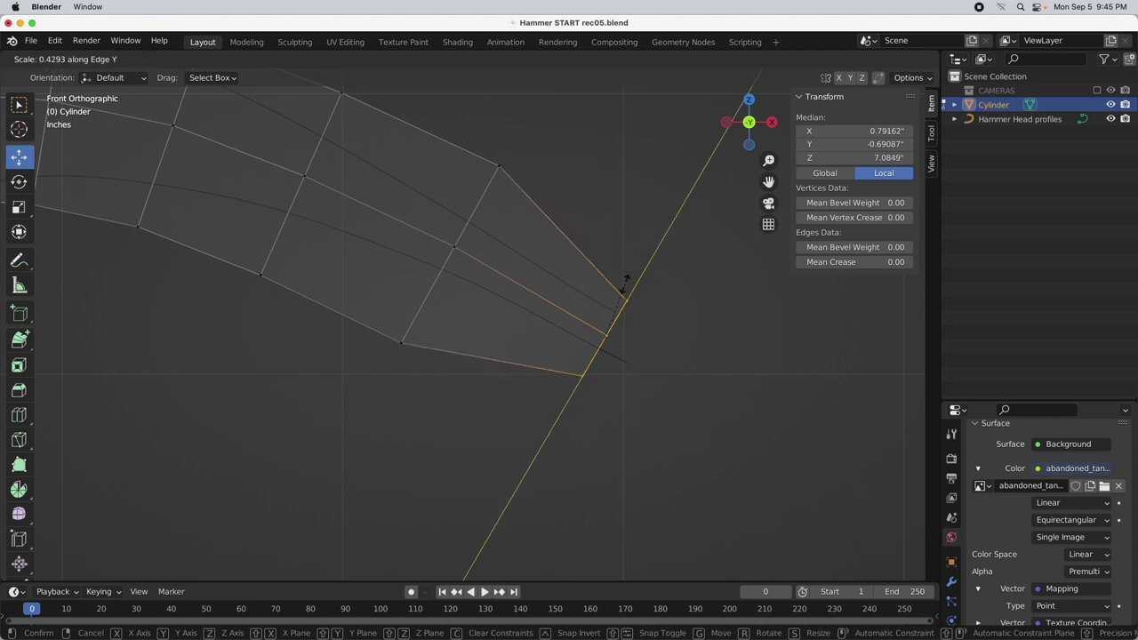
click(610, 311)
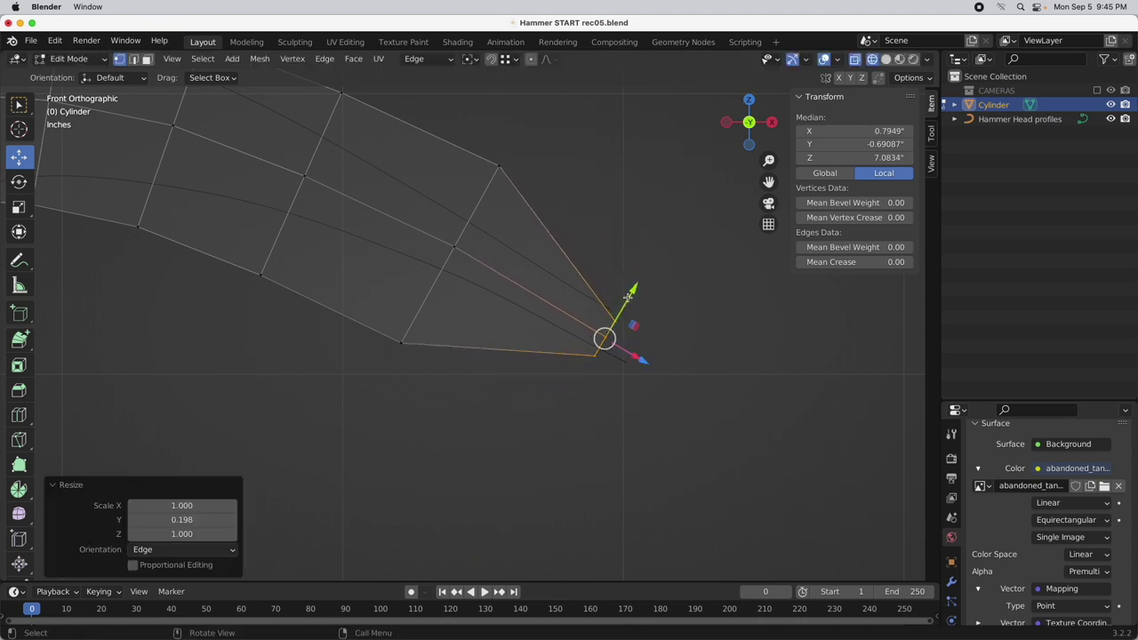
Move the end loop about 0.027" along the custom Y axis to fit it between the profile curves
key(g)
key(y)
key(y)
click(638, 284)
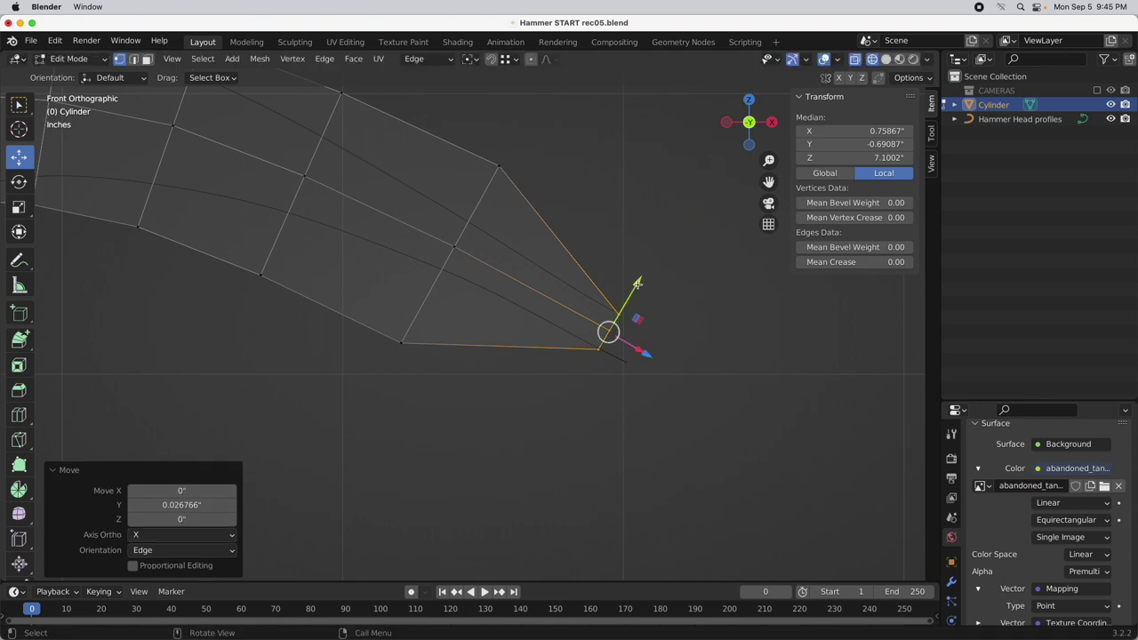
Select the whole vertex loop just before the claw's end and scale it to about 0.302 along the custom Y axis
shift+middle_drag(638, 284, 700, 298)
drag(592, 150, 500, 296)
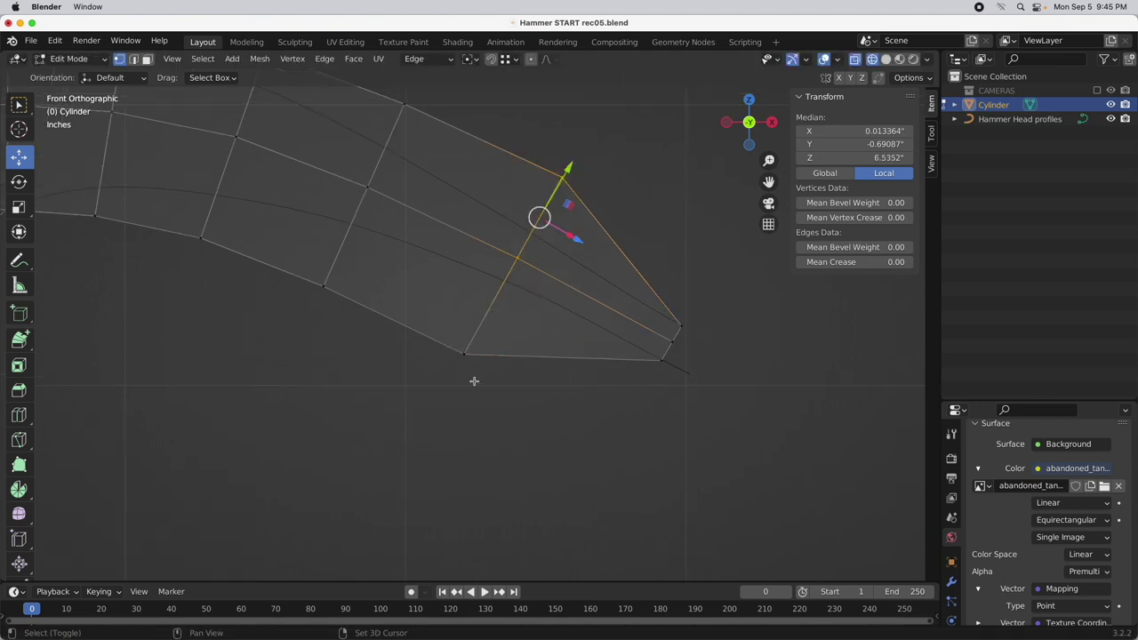
shift+click(548, 354)
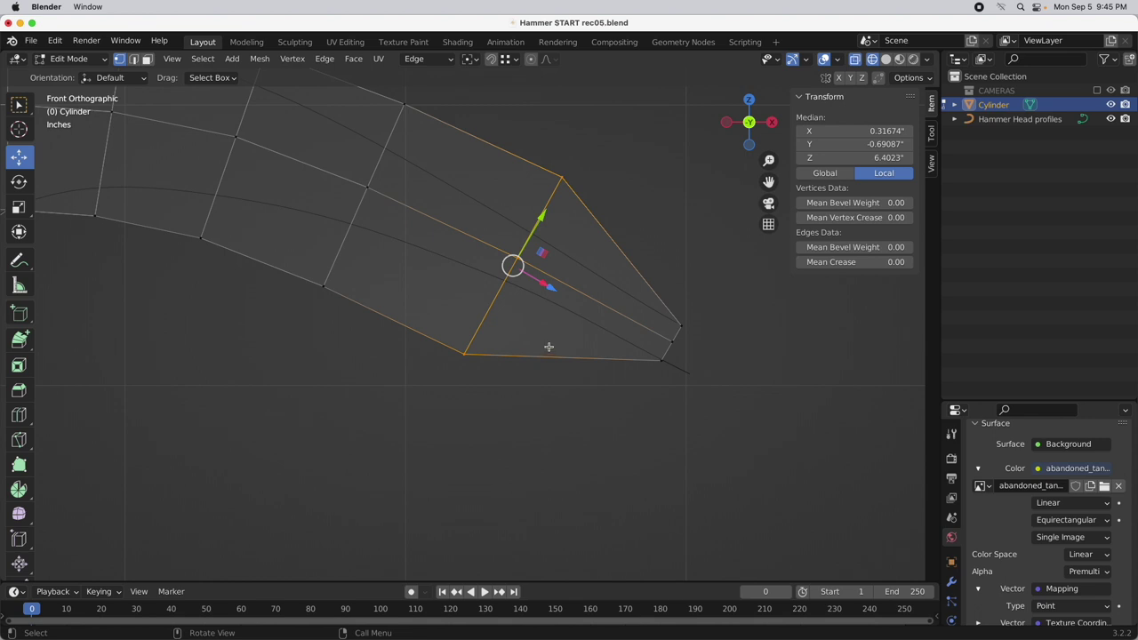
key(s)
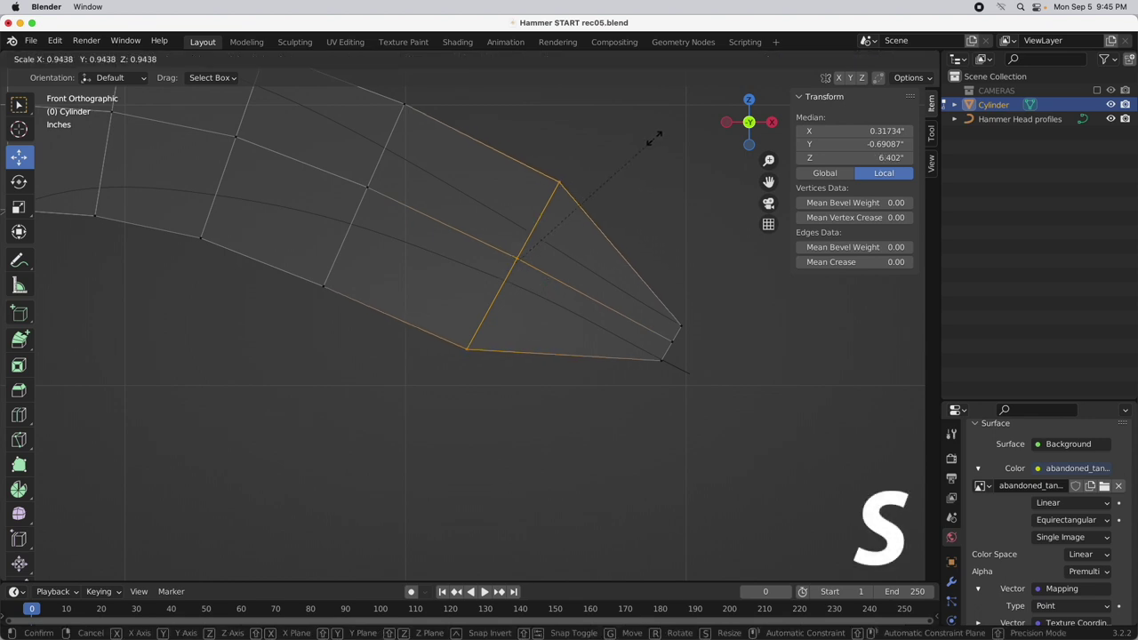
key(y)
key(y)
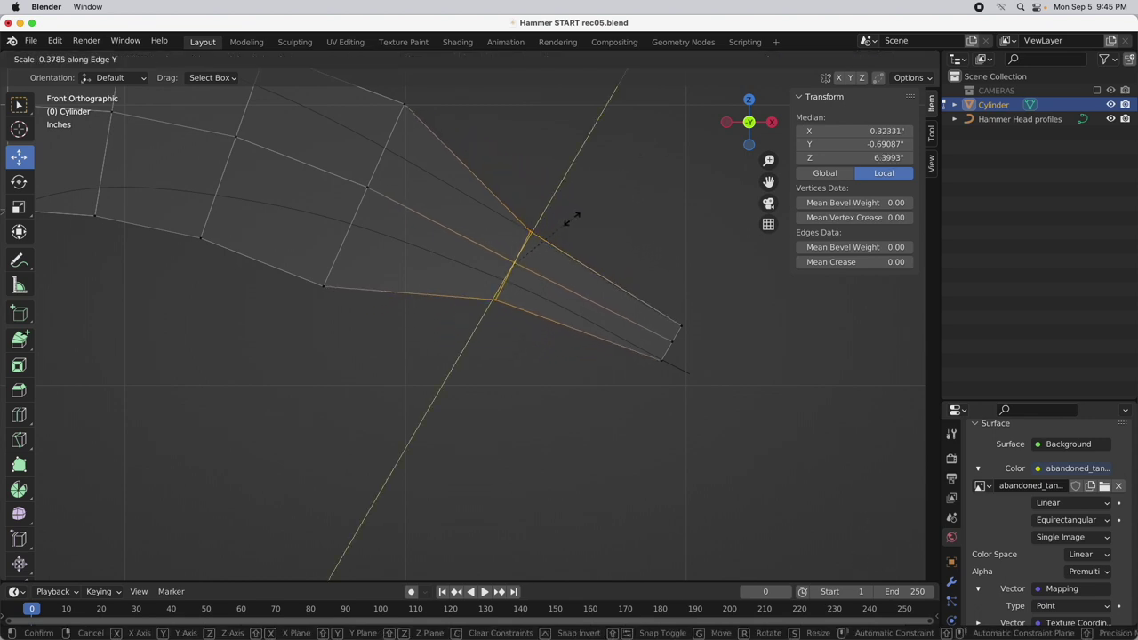
click(563, 229)
Move the selected loop about 0.042" along the custom Y axis and scale it by about 0.898 to fit the profile curves
key(g)
key(y)
key(y)
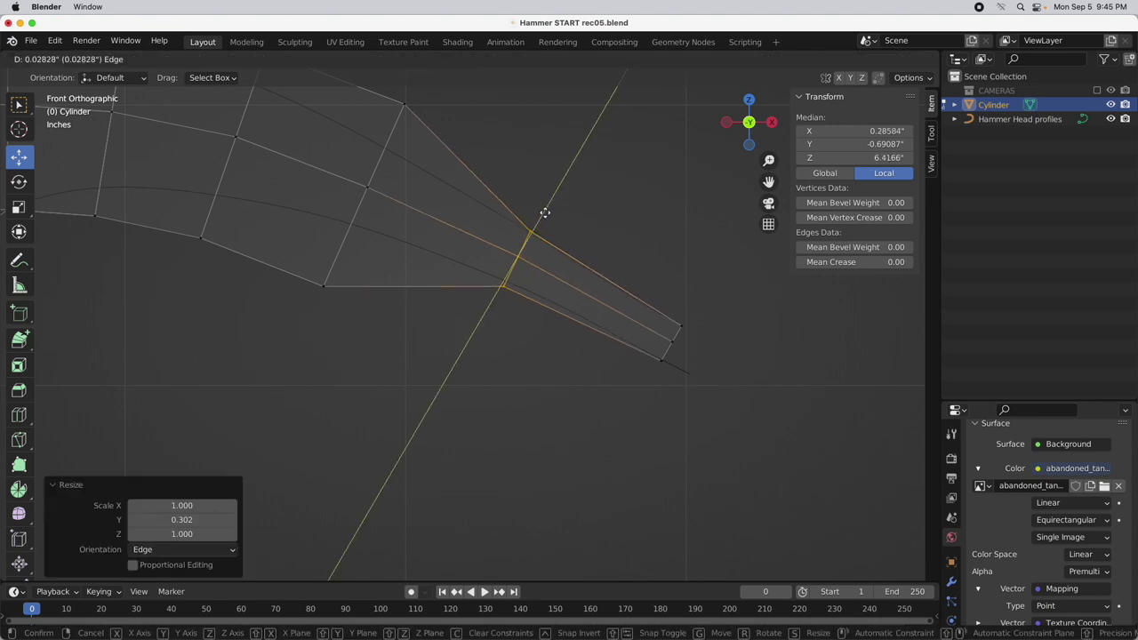
click(546, 210)
key(s)
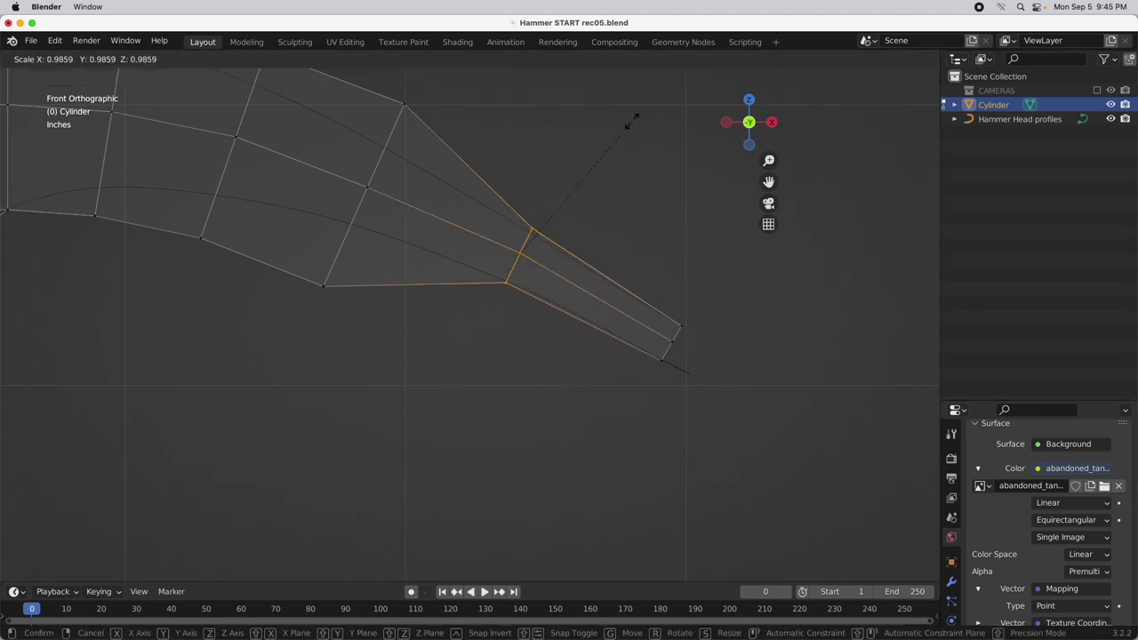
key(y)
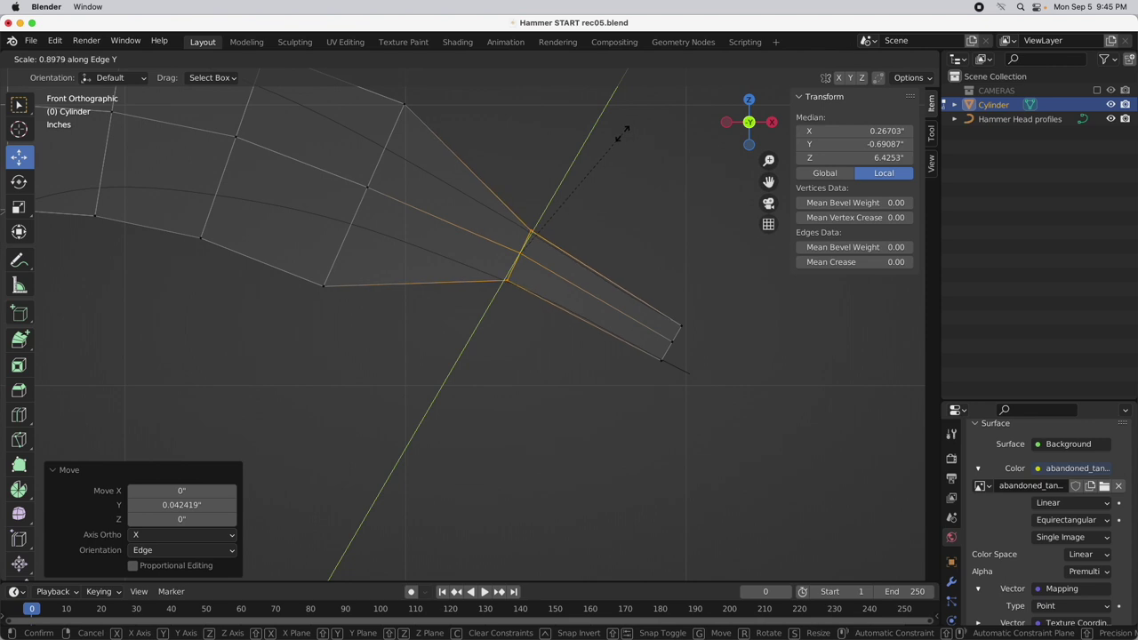
click(620, 133)
Replace the Edge orientation with a new custom one based on the Normal of the upper edge of the third loop from the tip
shift+middle_drag(486, 161, 578, 216)
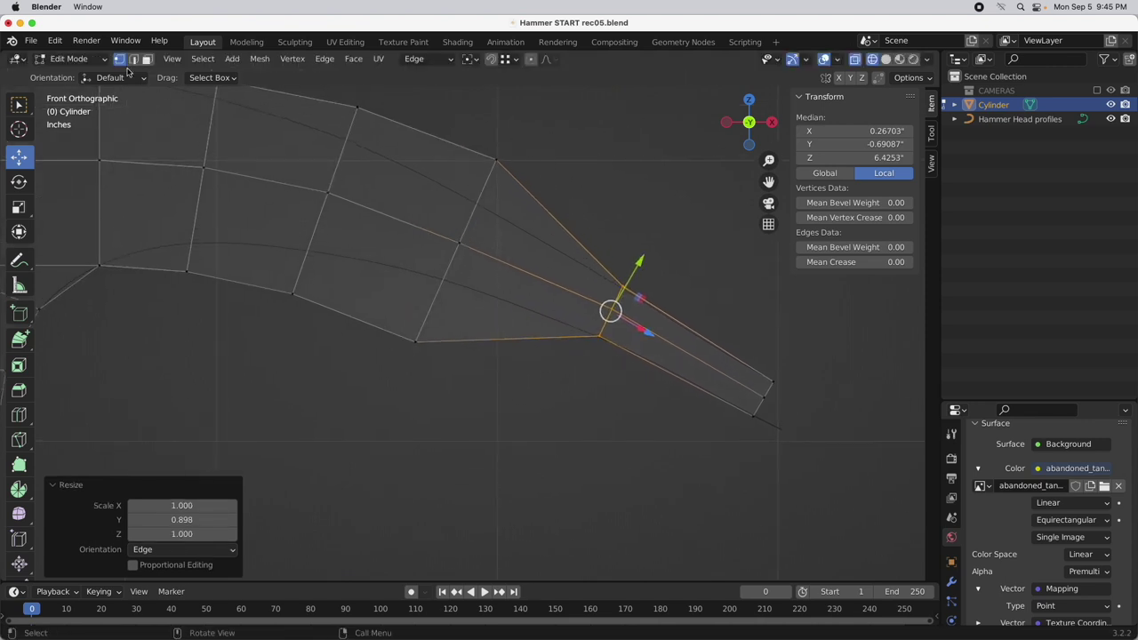
click(133, 59)
click(482, 191)
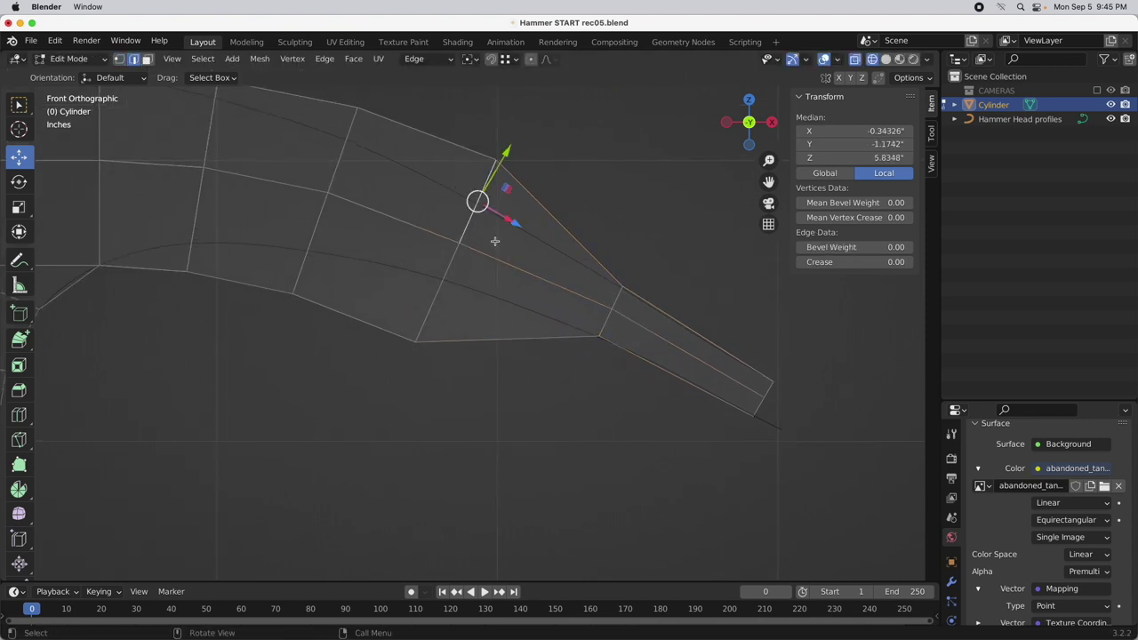
click(404, 59)
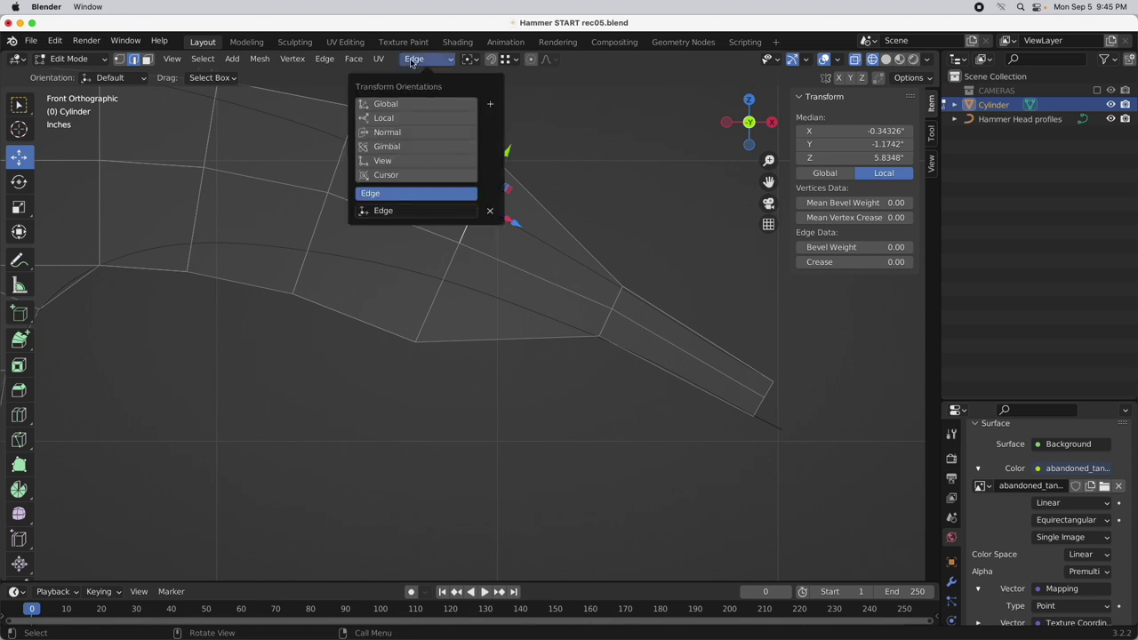
click(491, 211)
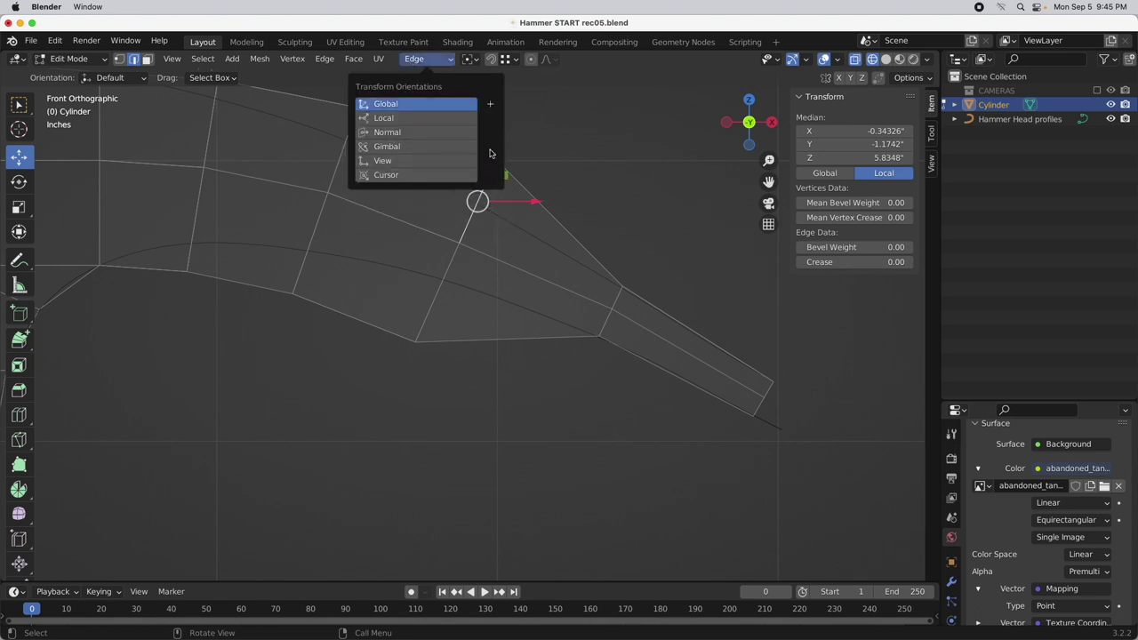
click(408, 132)
click(491, 106)
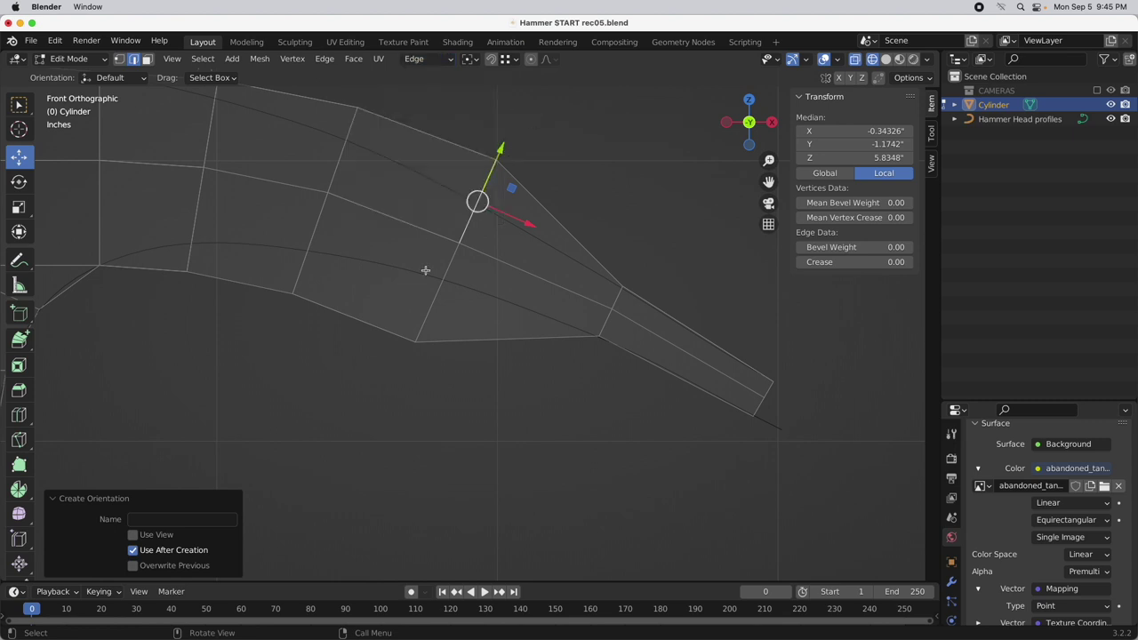
Scale the third loop from the claw's tip to about 0.402 along the custom Y axis and move it about 0.041" along that axis
click(451, 258)
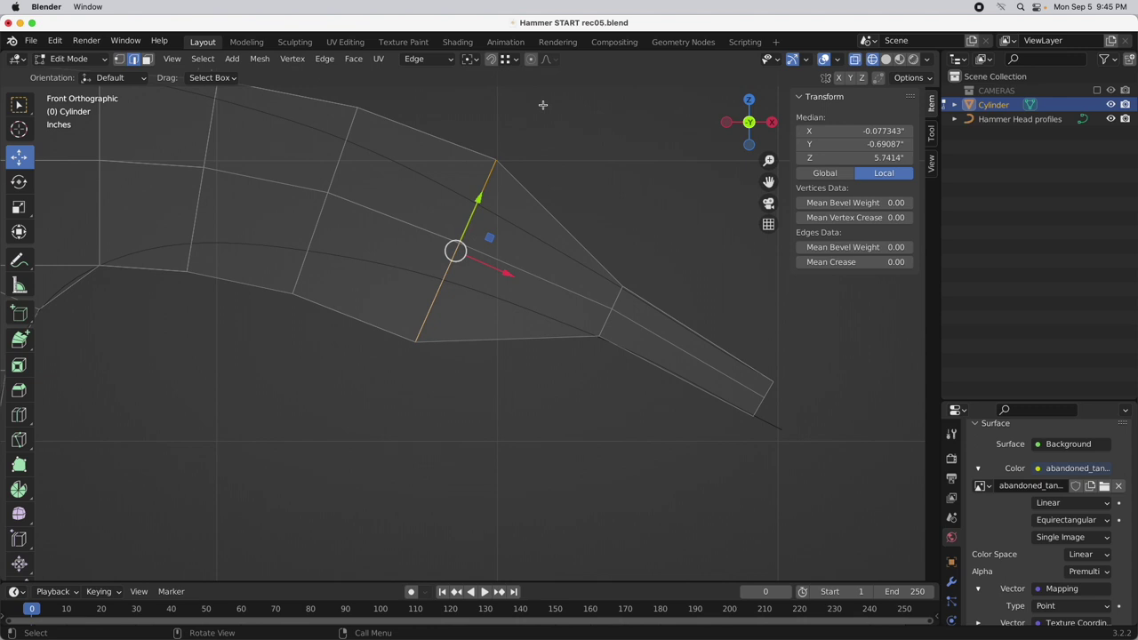
key(s)
key(y)
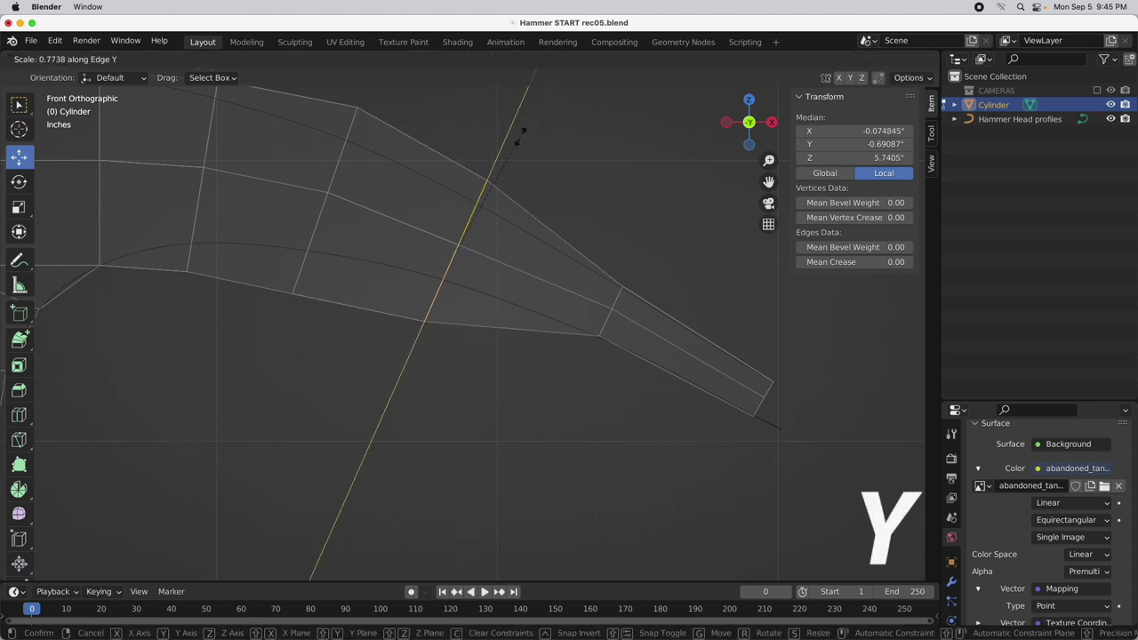
click(489, 191)
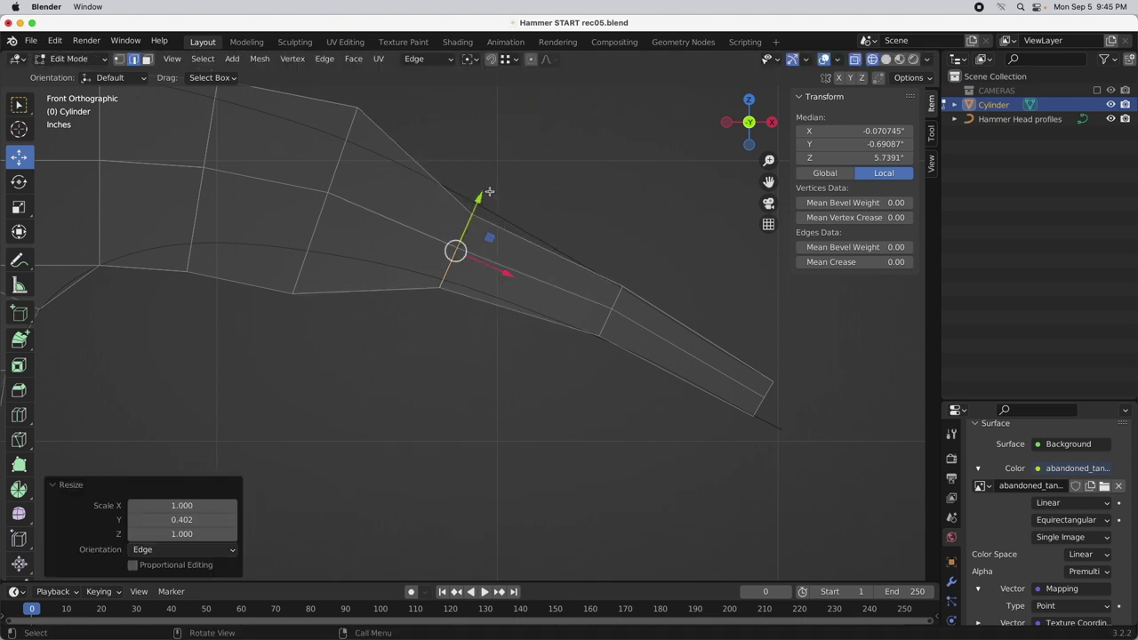
key(g)
key(y)
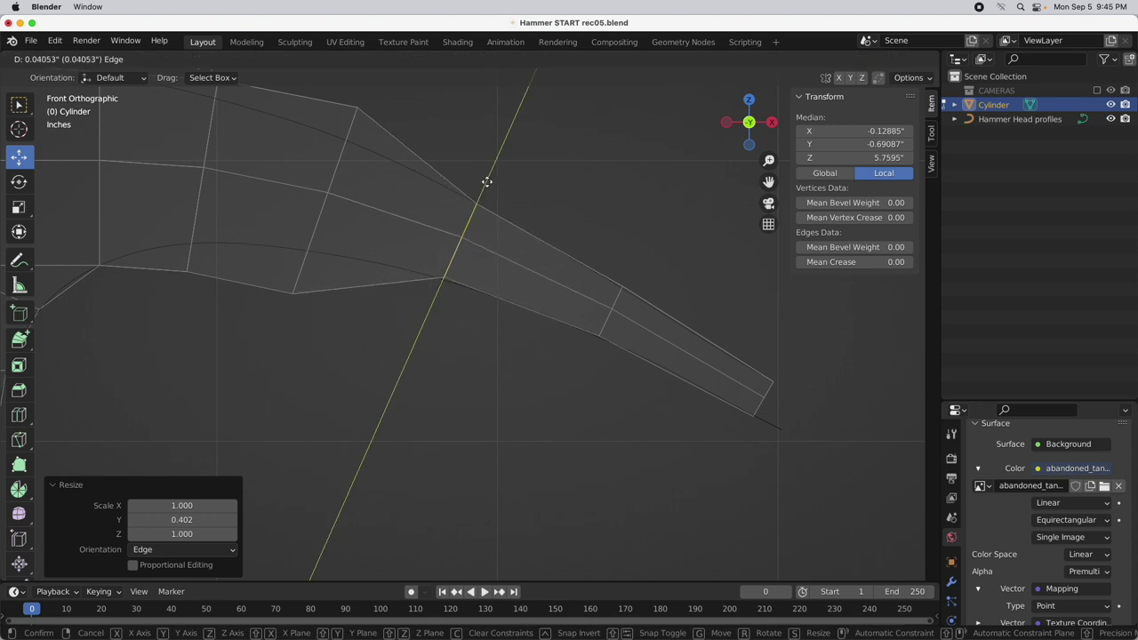
click(485, 183)
Replace the Edge orientation with a new custom one based on the Normal of the upper edge of the fourth loop from the tip
shift+middle_drag(403, 143, 537, 127)
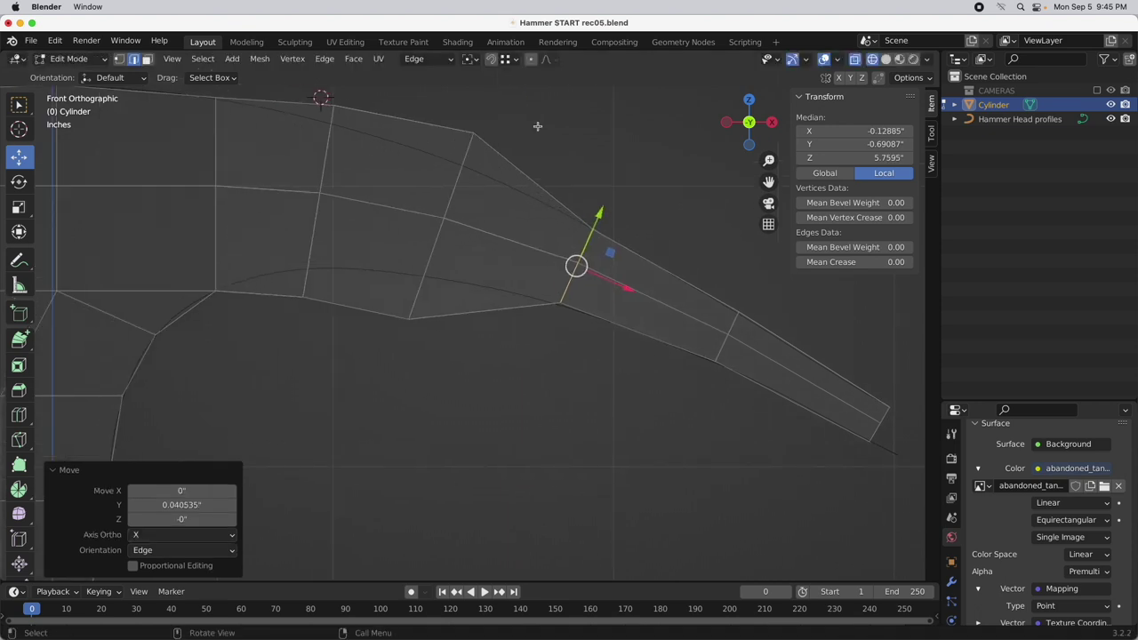
click(466, 154)
click(431, 59)
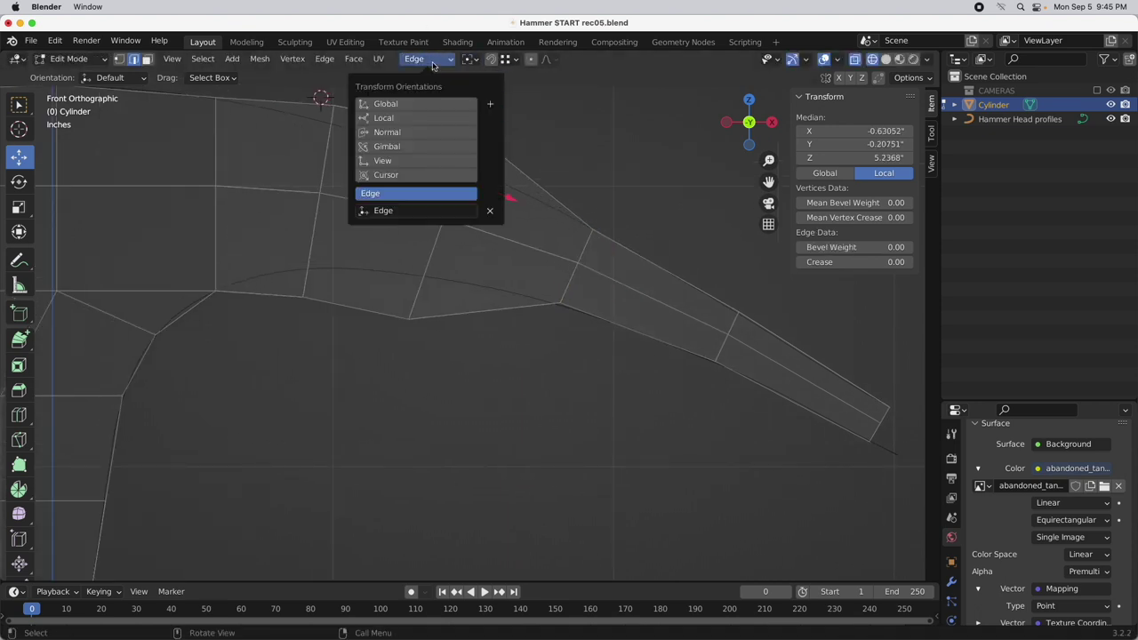
click(491, 213)
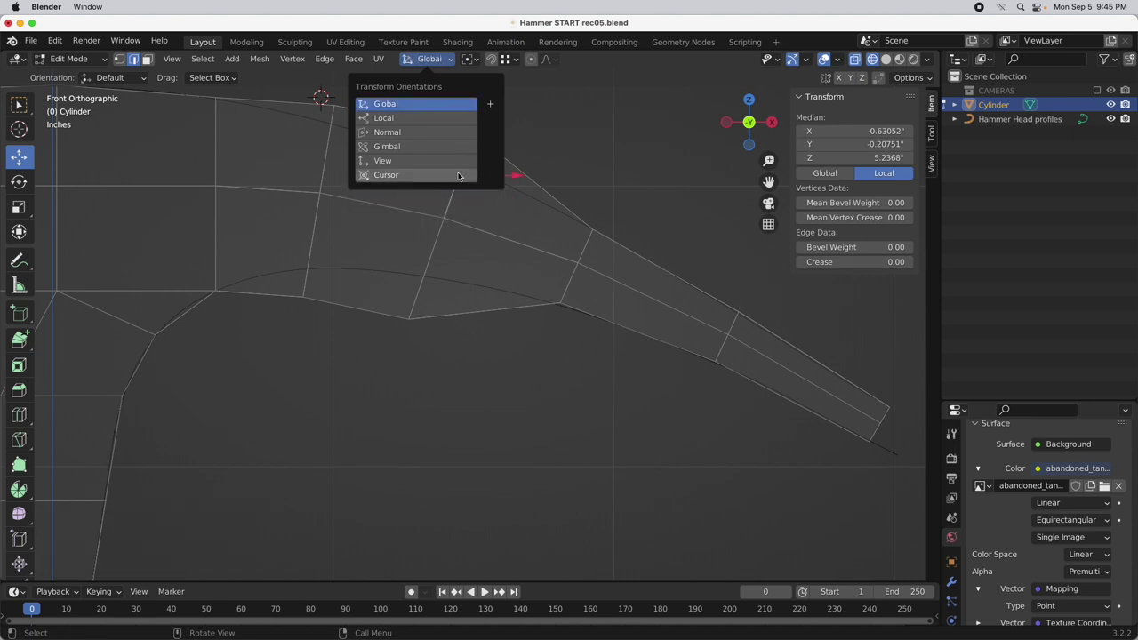
click(407, 133)
click(489, 107)
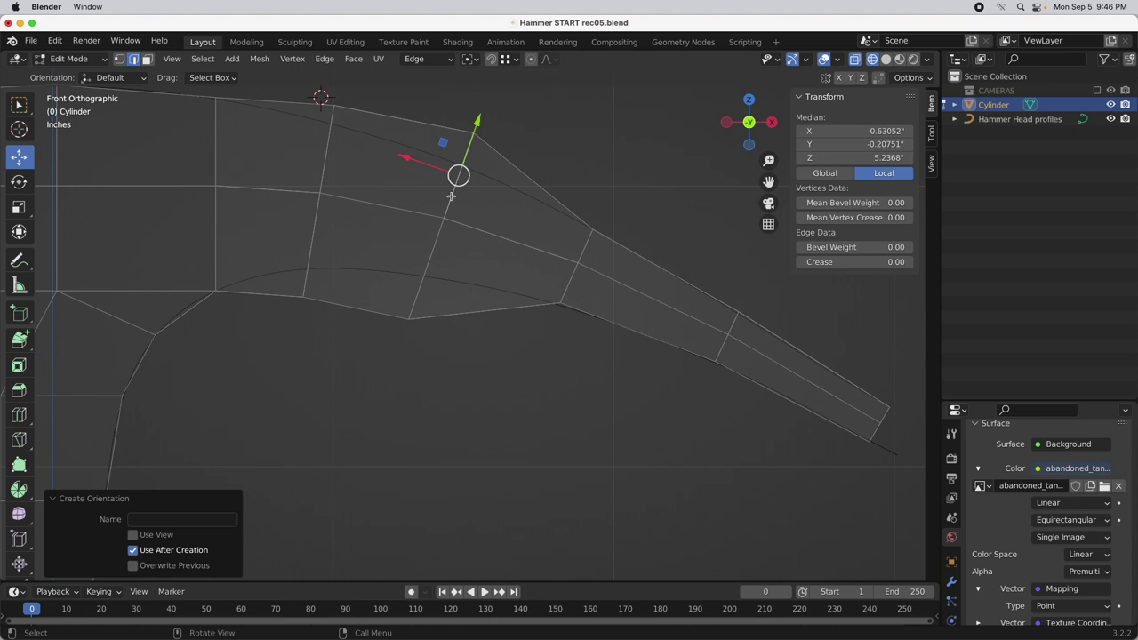
Scale the whole fourth loop from the tip to about 0.582 along the custom Y axis and move it about 0.021" along that axis
click(452, 196)
key(s)
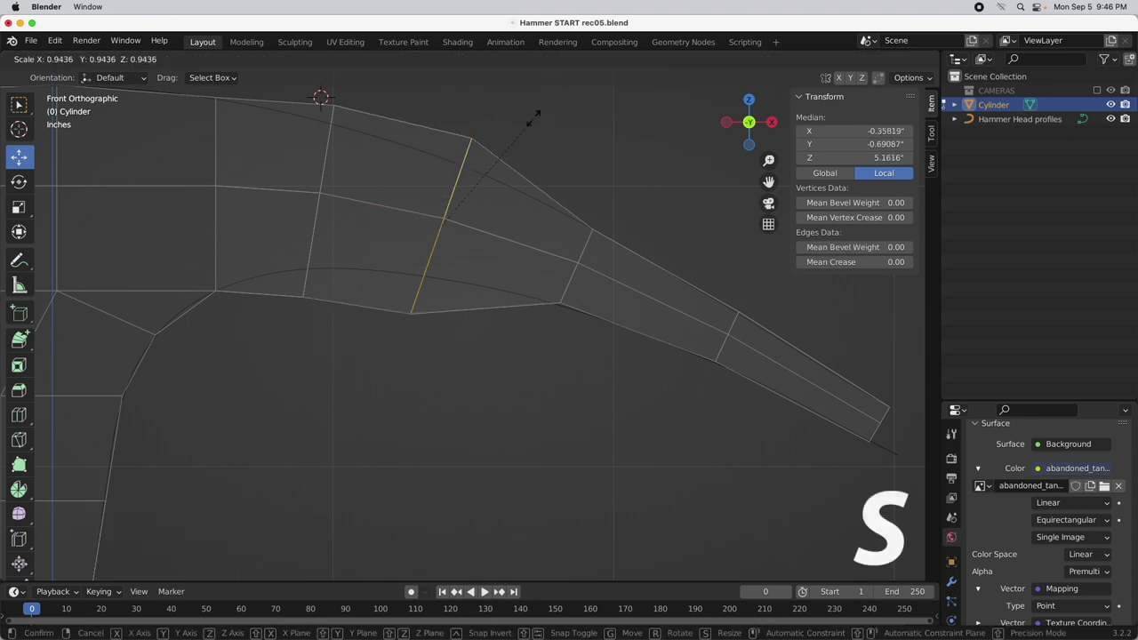
key(y)
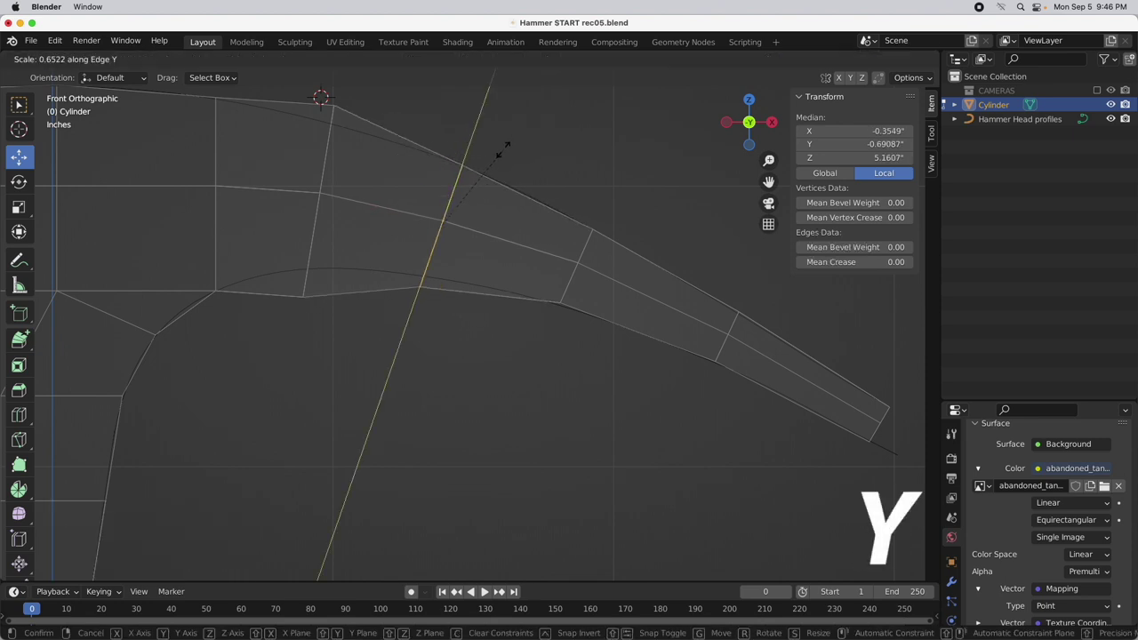
click(470, 167)
key(g)
key(y)
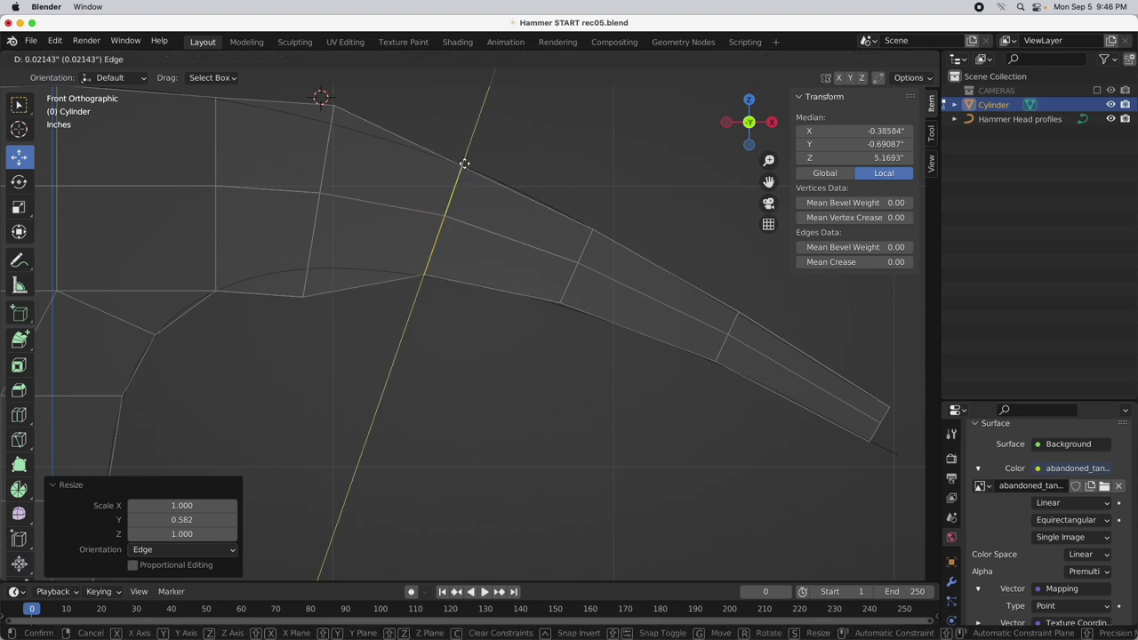
click(463, 163)
Replace the Edge orientation with a new custom one based on the Normal of the upper edge of the fifth loop from the tip
scroll(380, 134, up, 3)
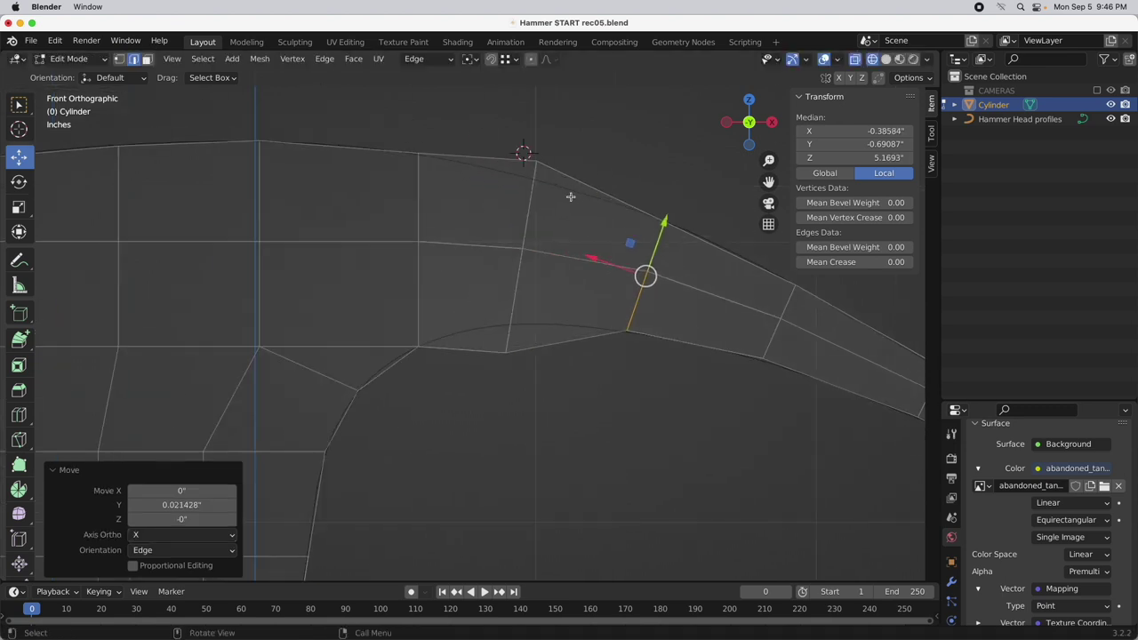
click(531, 193)
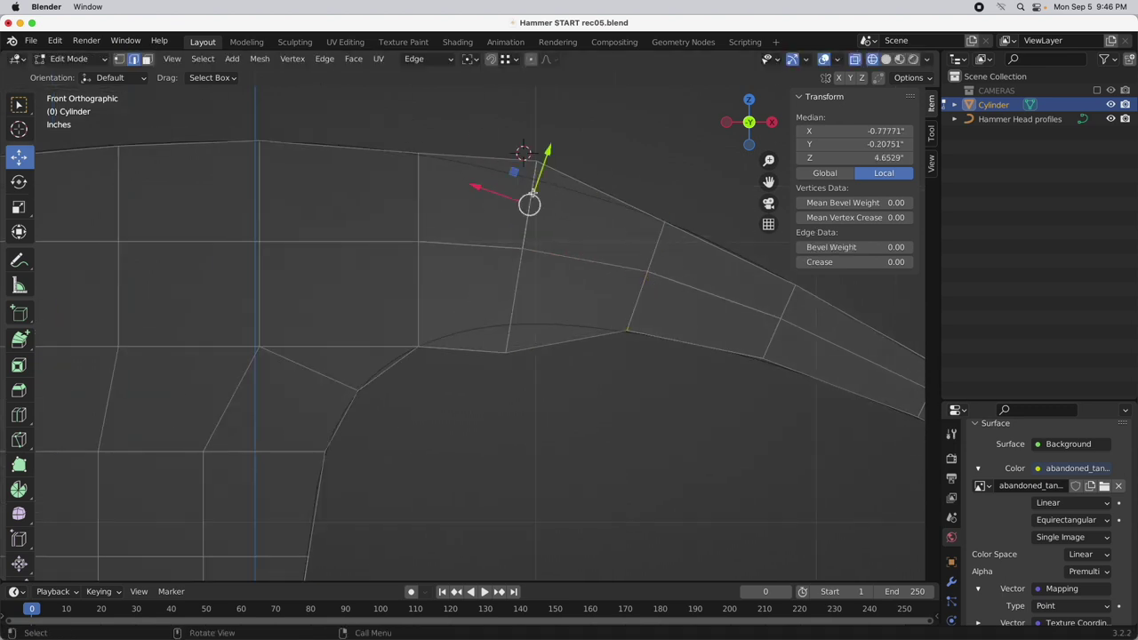
click(425, 58)
click(491, 214)
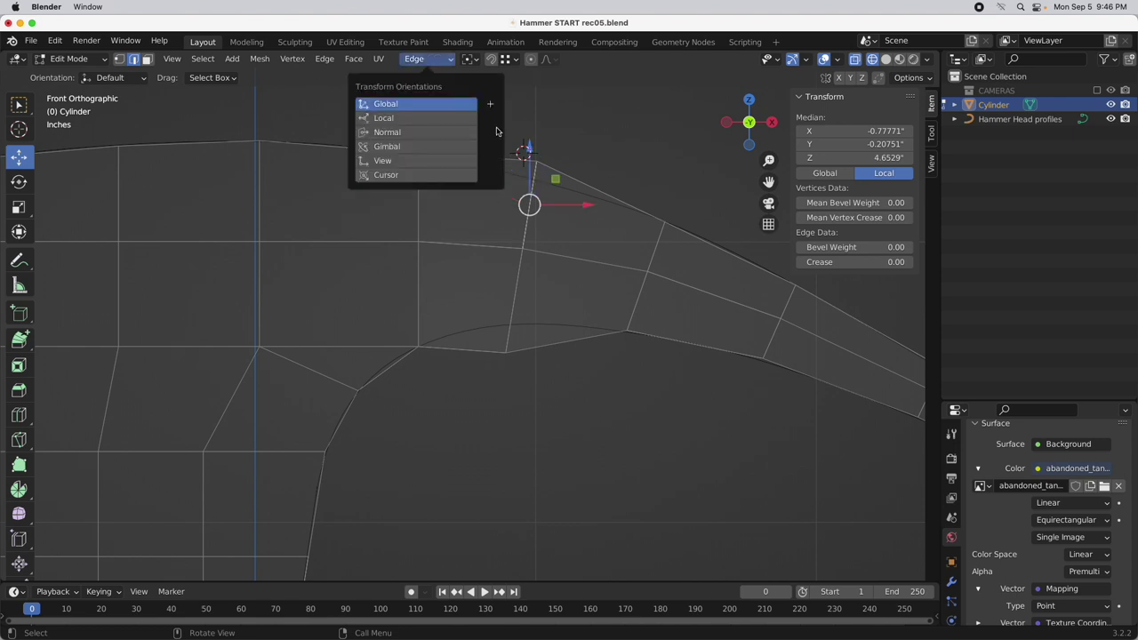
click(422, 133)
click(489, 105)
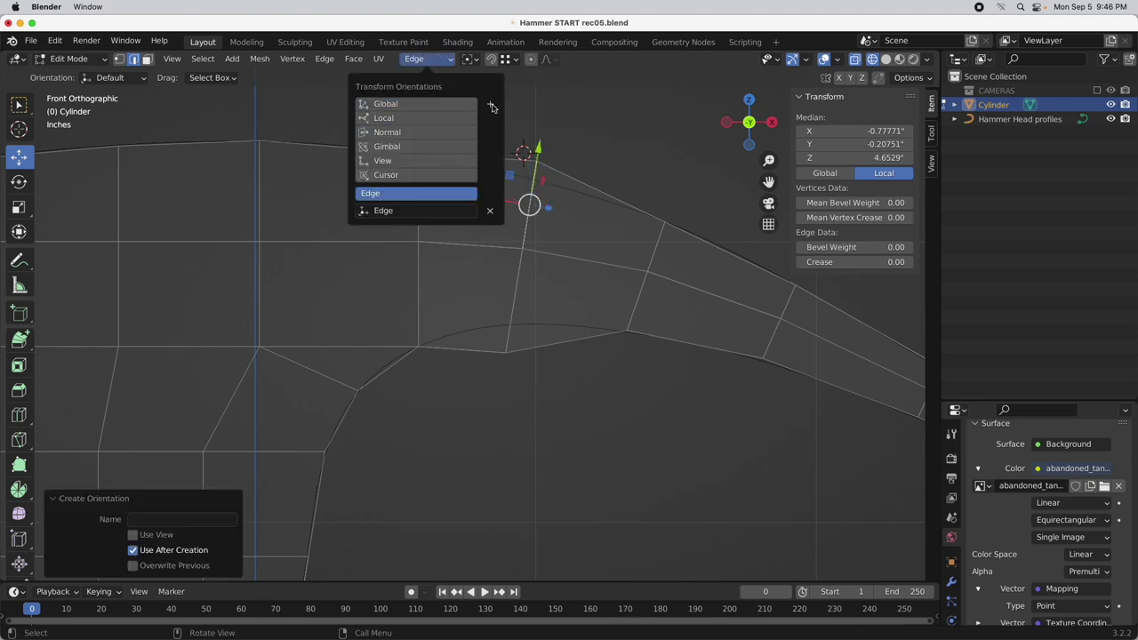
Select the whole fifth loop from the tip and scale it to about 0.755 along the custom Y axis
shift+click(525, 245)
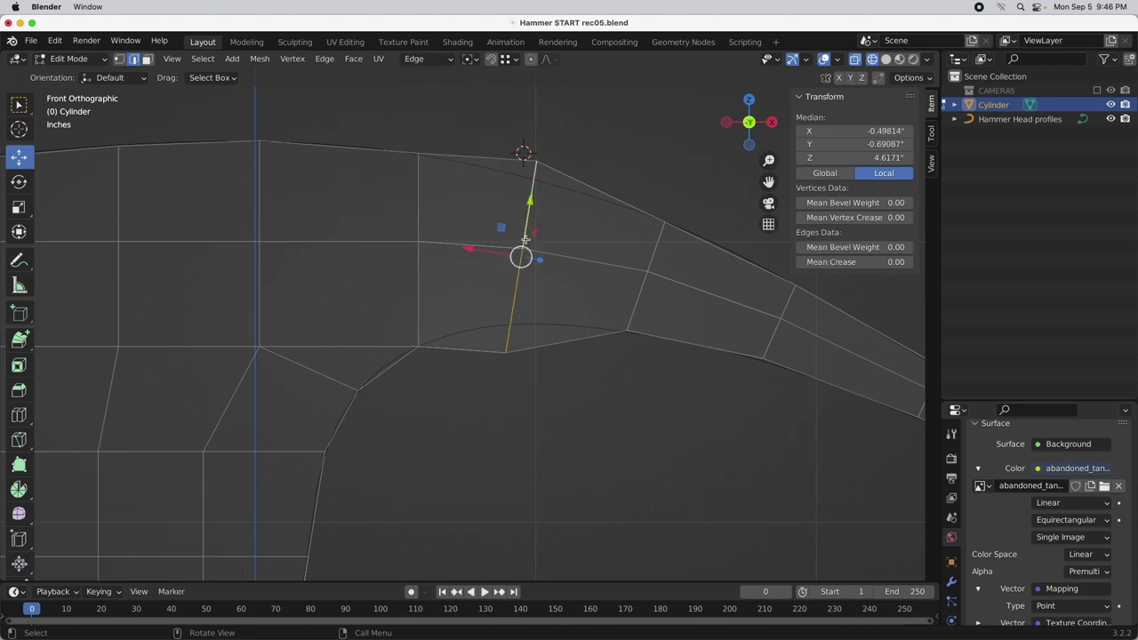
key(s)
key(y)
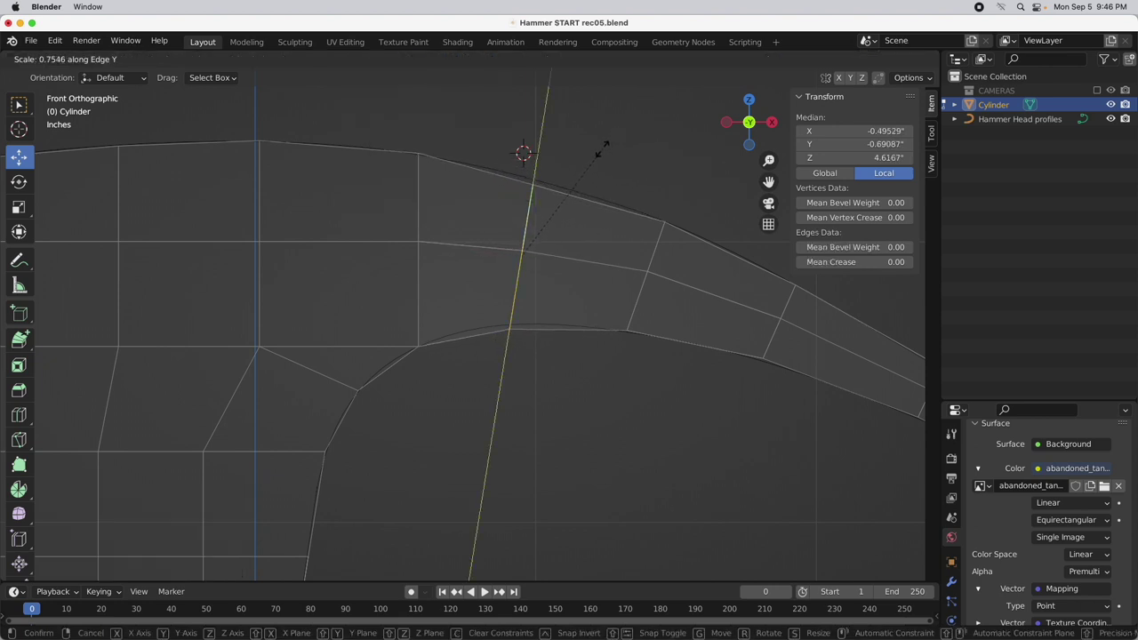
click(603, 147)
Move the selected loop about 0.017" along the custom Y axis and scale it by about 0.976 to fit the profile curves
drag(529, 202, 533, 193)
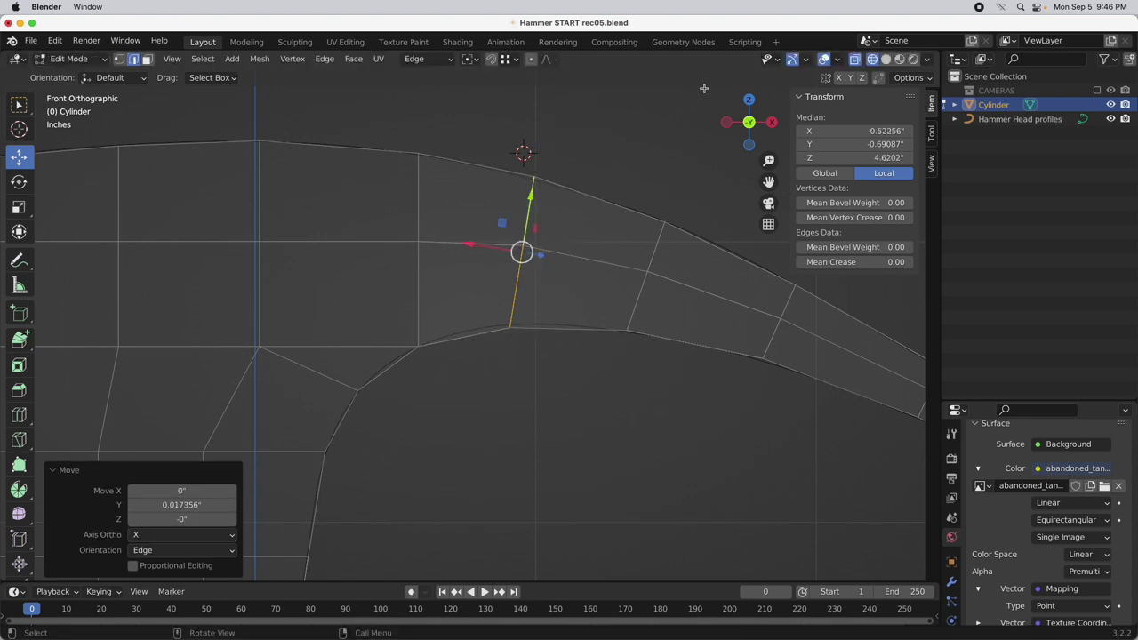
key(s)
key(y)
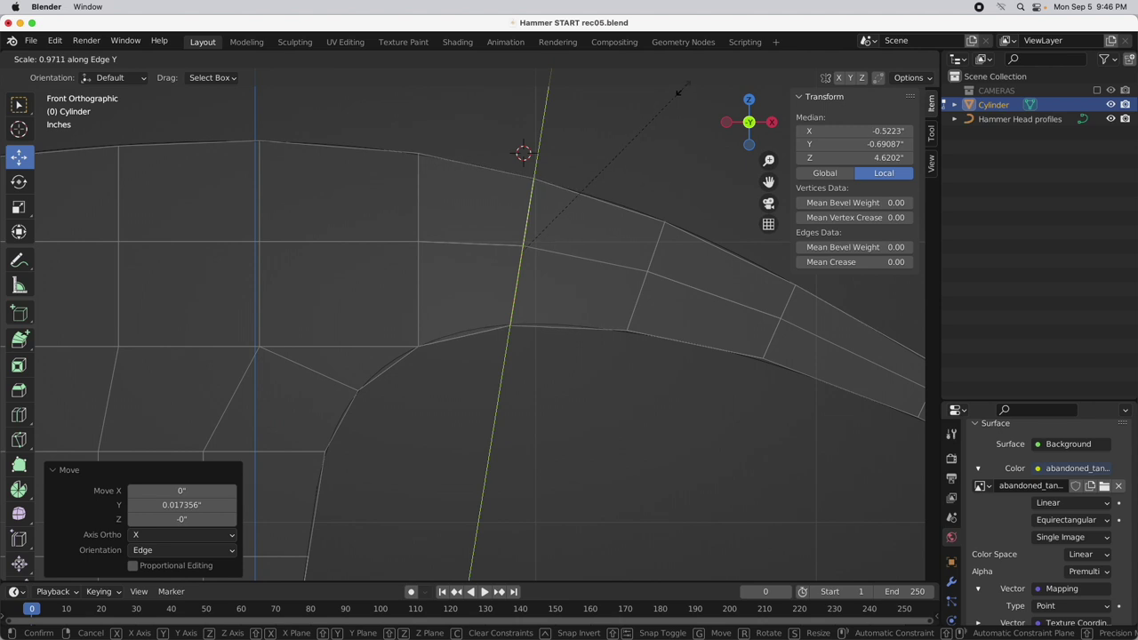
click(679, 89)
Show the hammer head from the top and set the transform orientation back to Global
scroll(604, 198, down, 5)
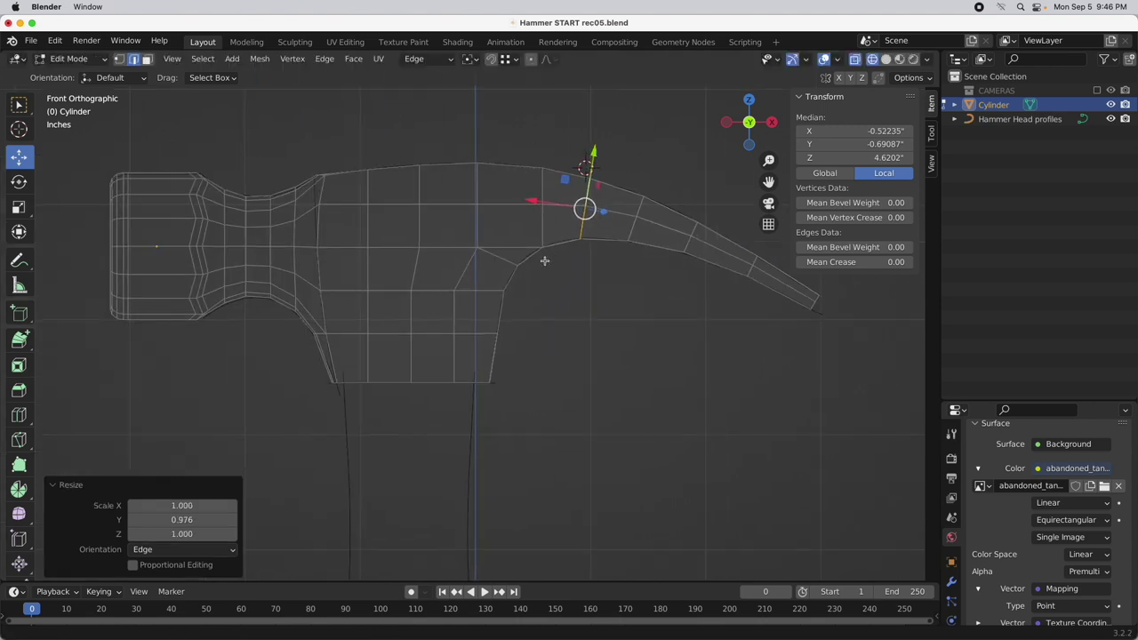
scroll(543, 257, right, 3)
click(749, 100)
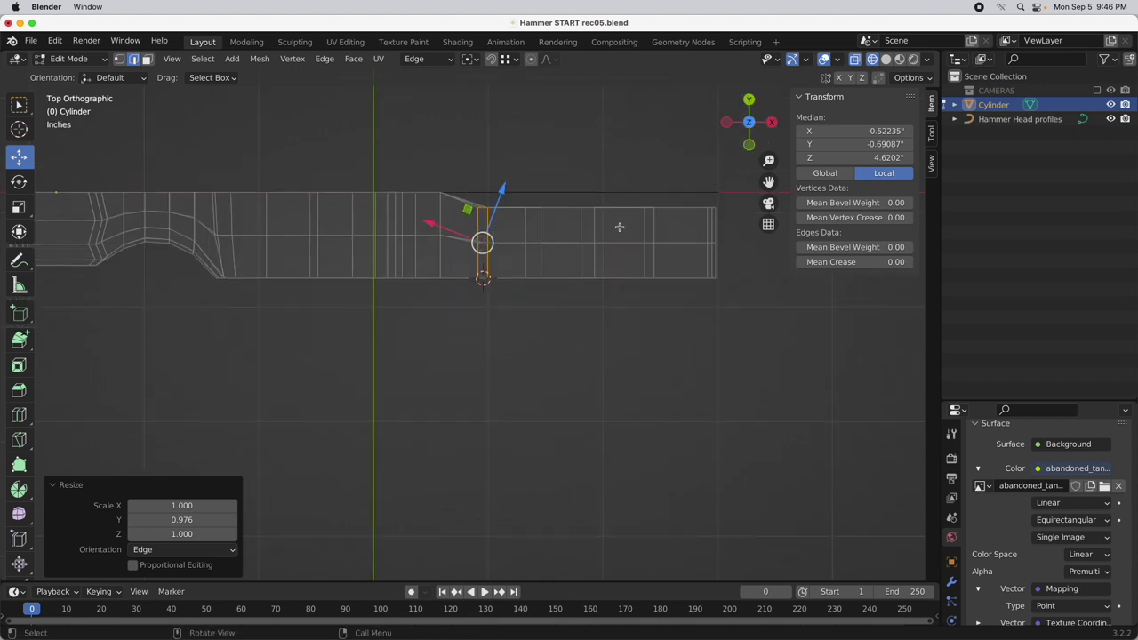
click(442, 60)
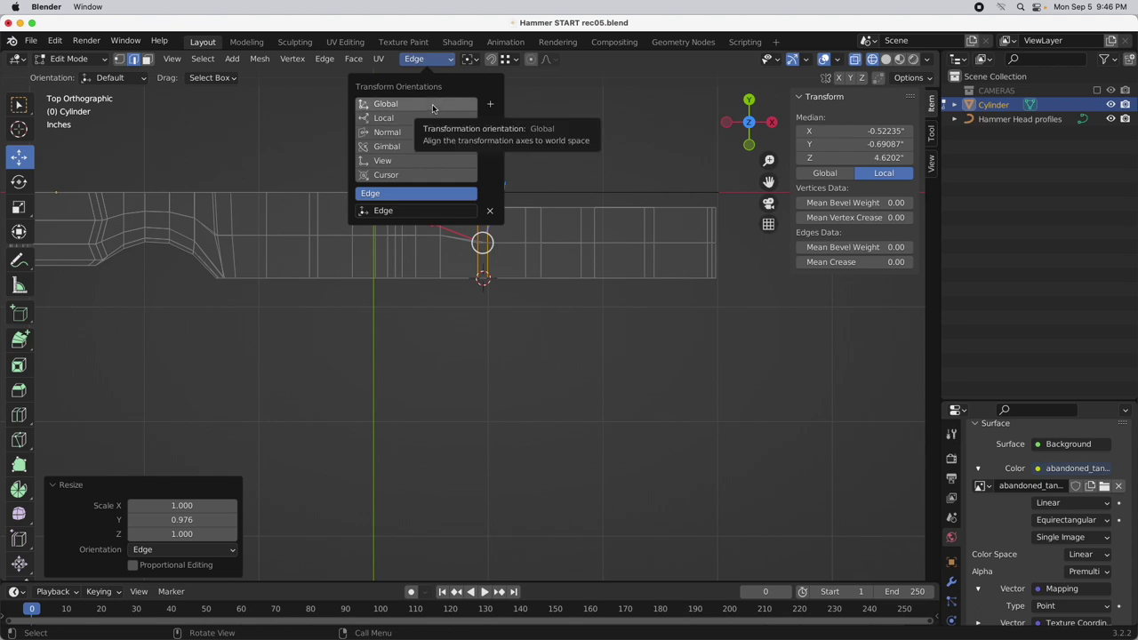
click(431, 104)
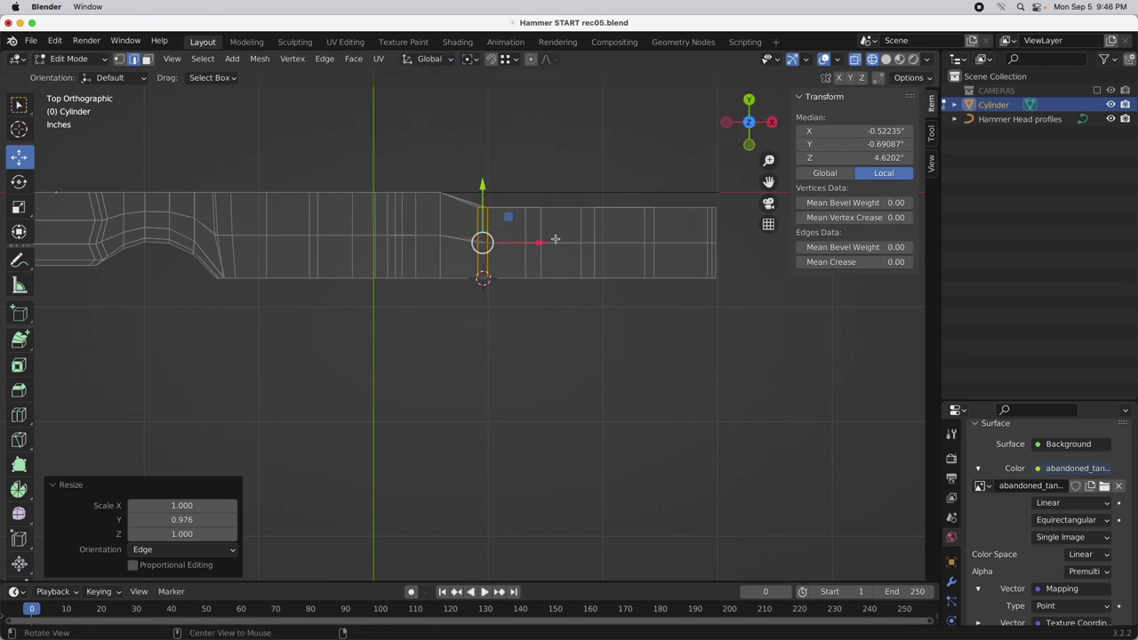
In the top view, switch to vertex selection and select all the vertices at the claw's tip
drag(727, 116, 515, 104)
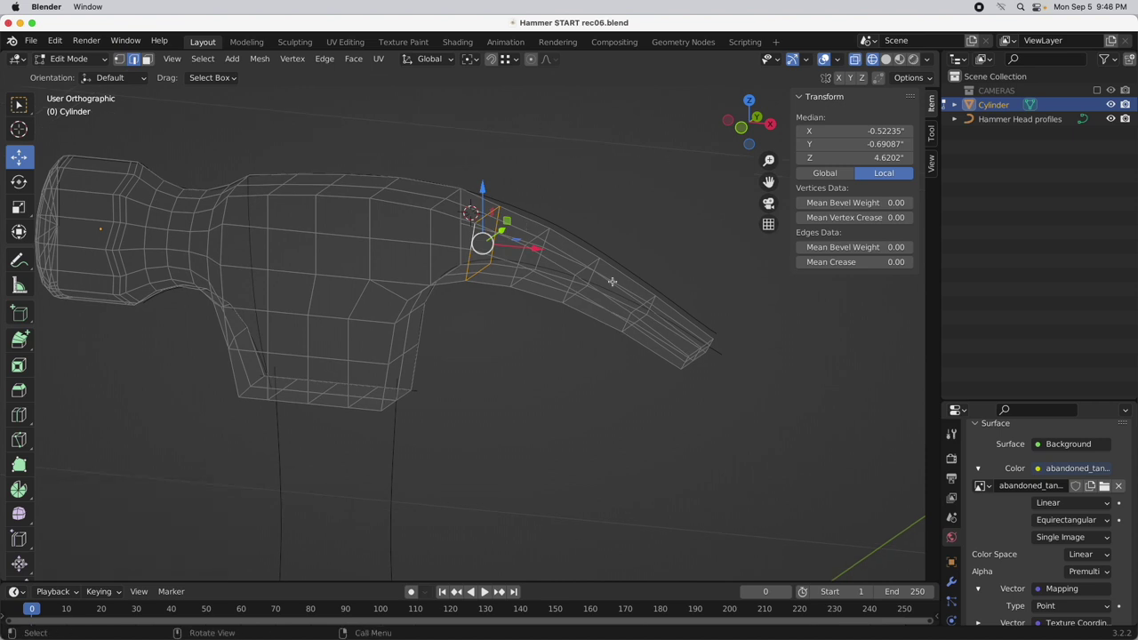
click(749, 101)
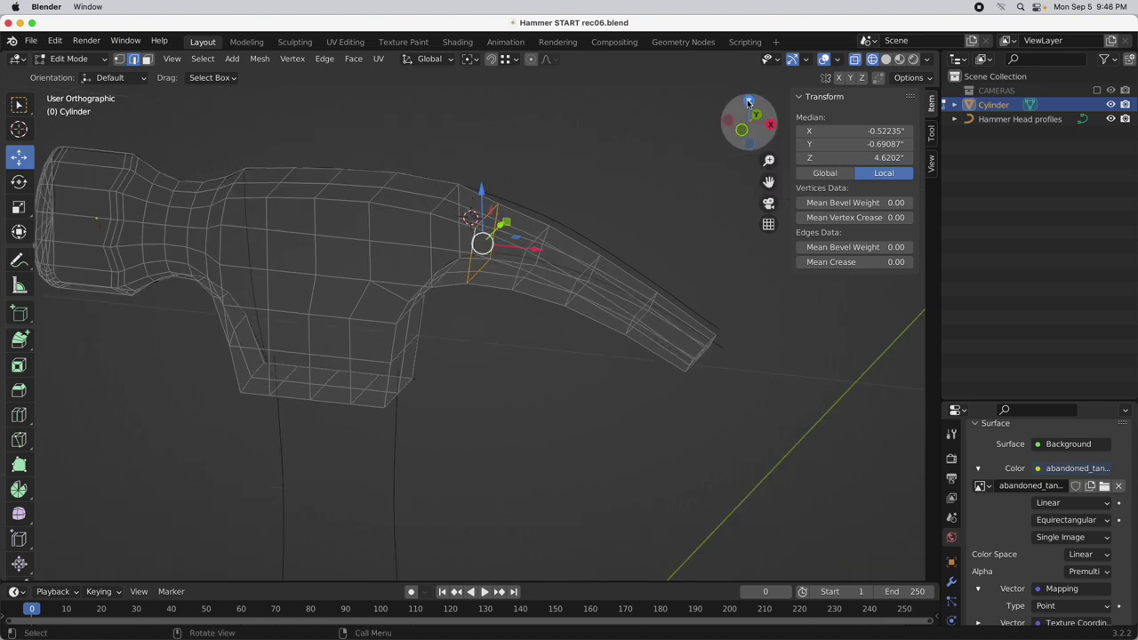
scroll(666, 169, up, 5)
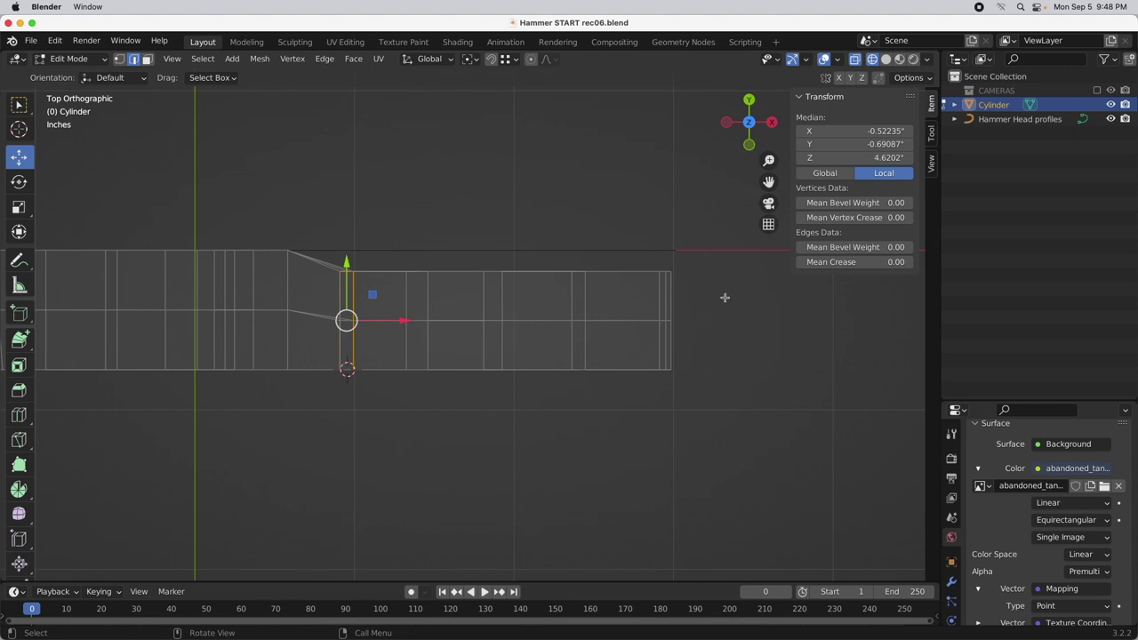
click(120, 59)
drag(622, 216, 700, 457)
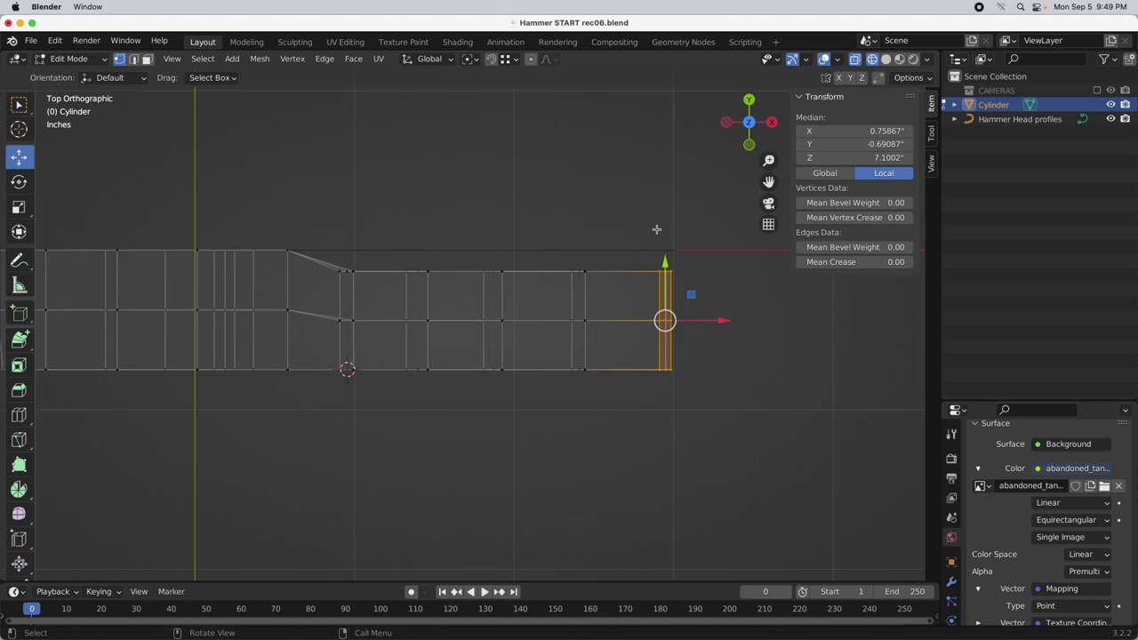
key(g)
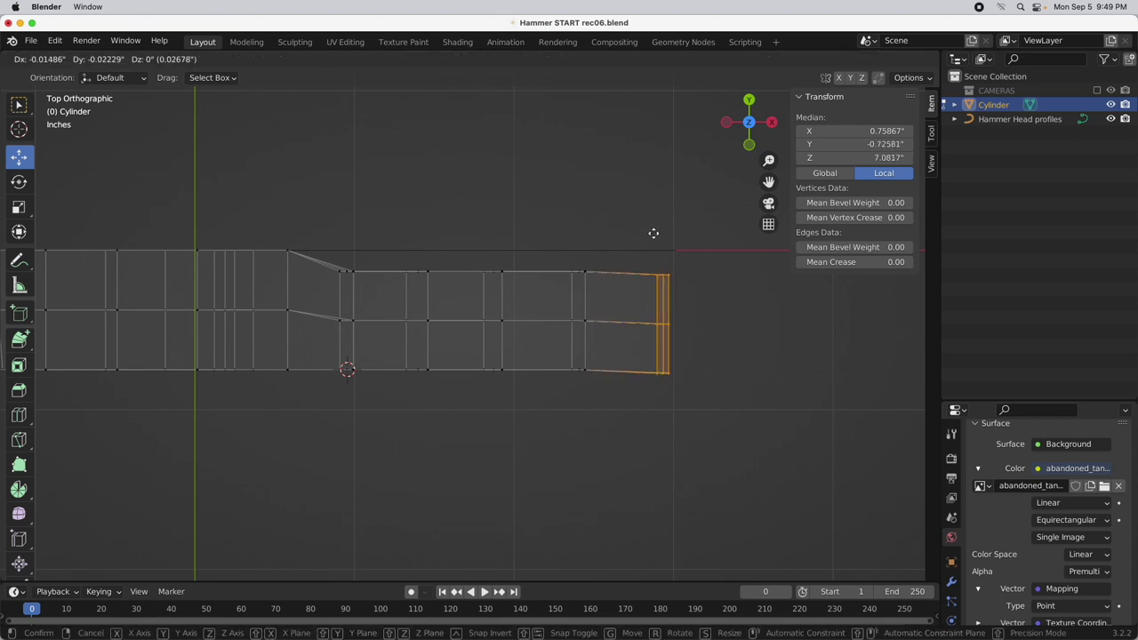
key(y)
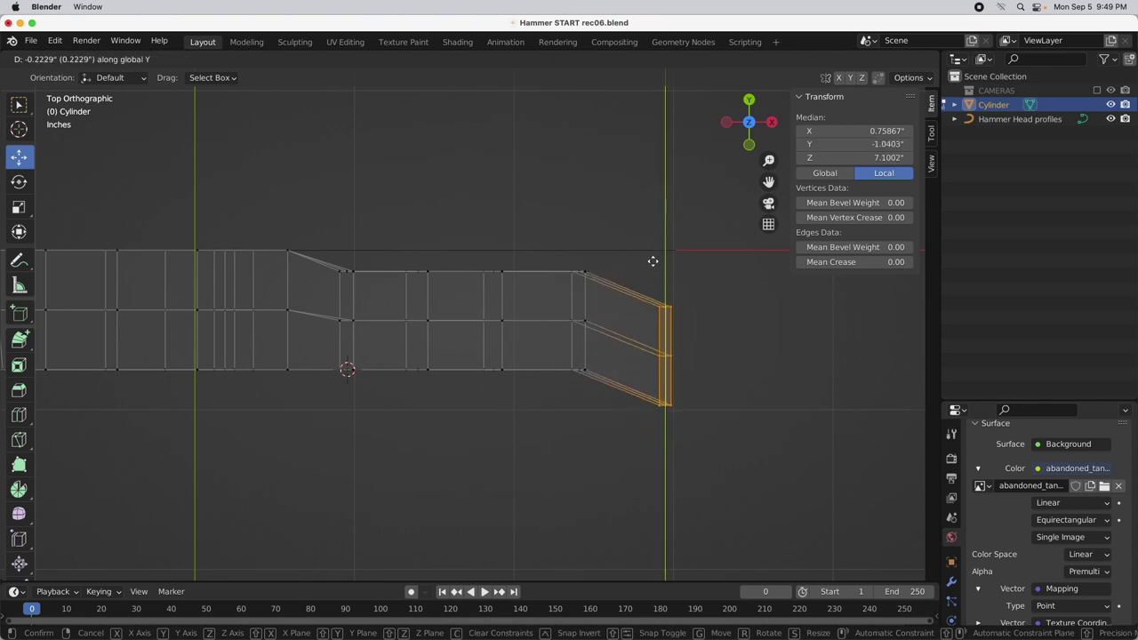
click(655, 255)
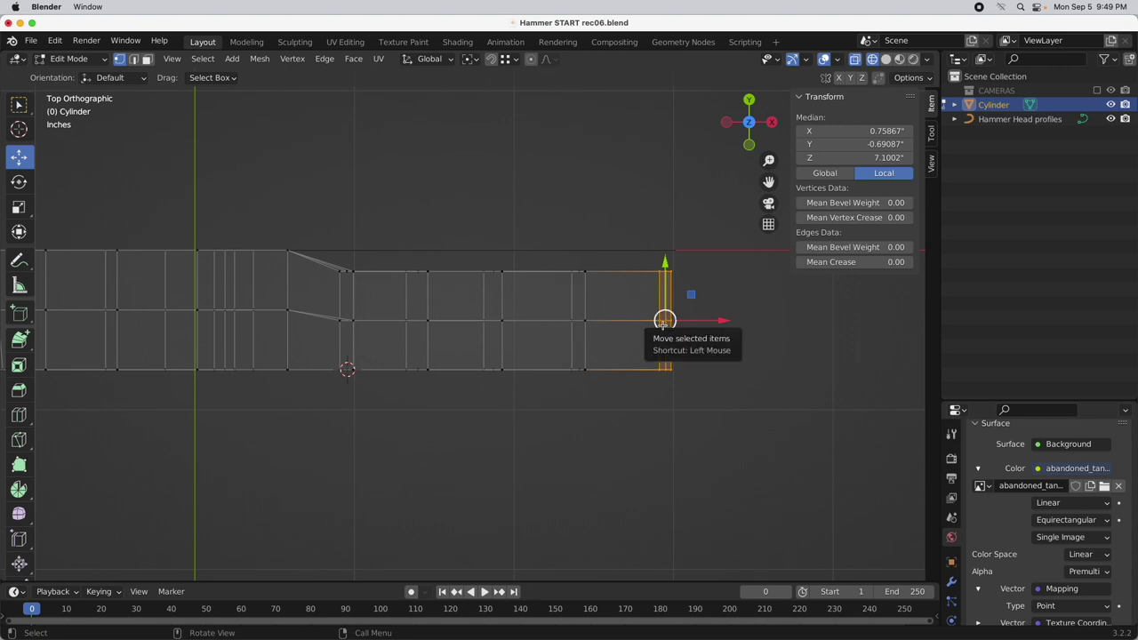
Enable proportional editing and move the claw's tip about -0.059" along Y with Smooth falloff and an influence size of about 2.26"
click(531, 60)
click(549, 60)
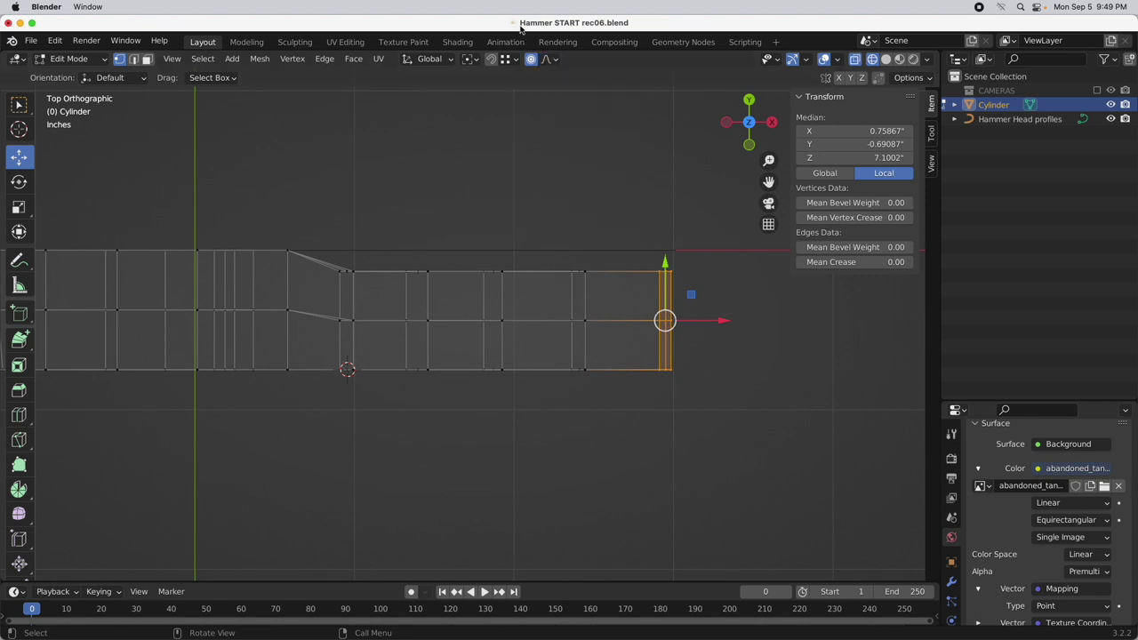
key(g)
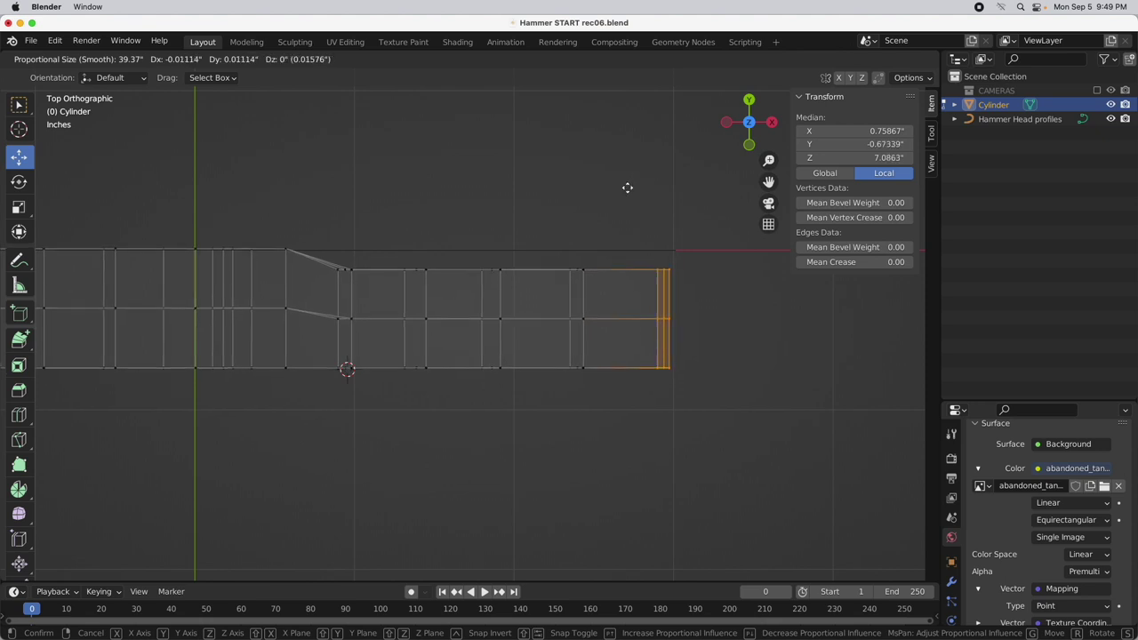
key(y)
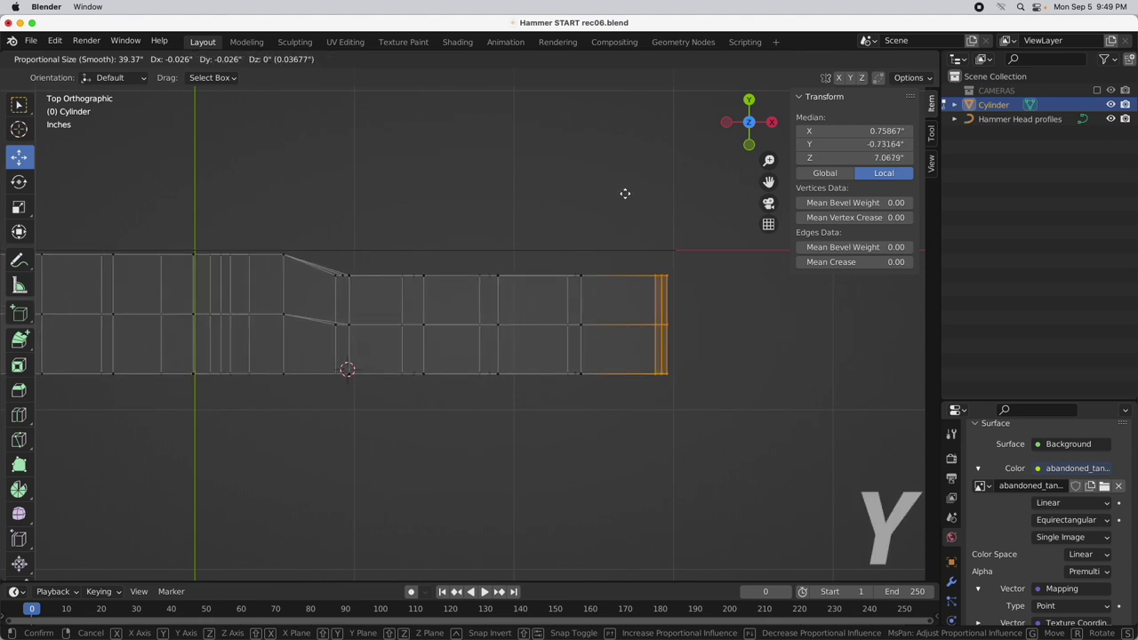
scroll(625, 192, up, 1)
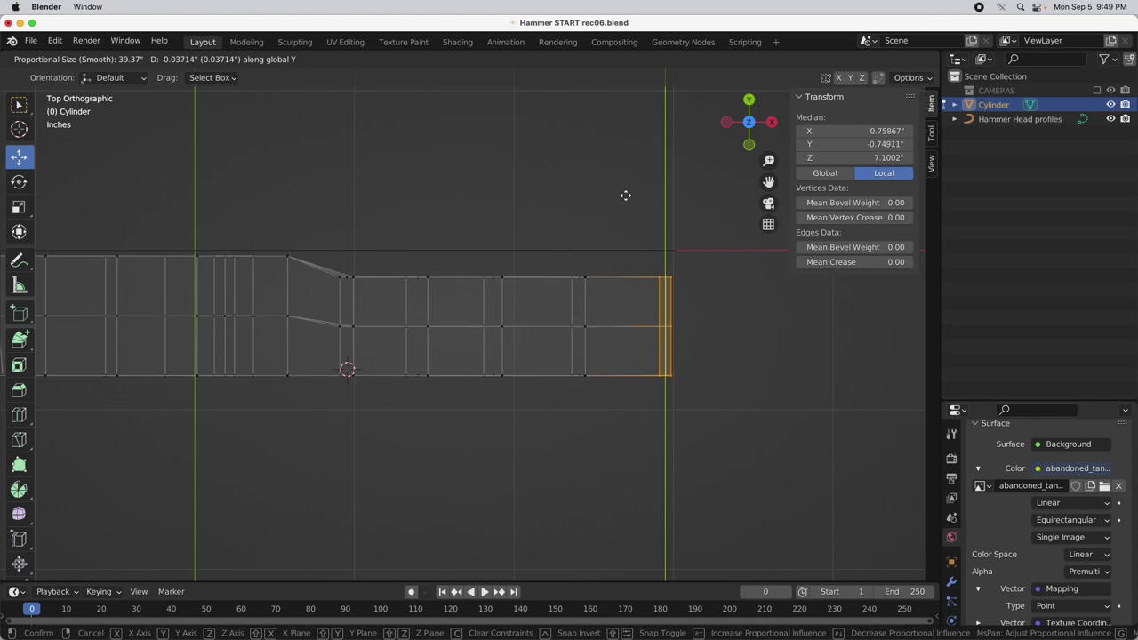
scroll(618, 202, up, 6)
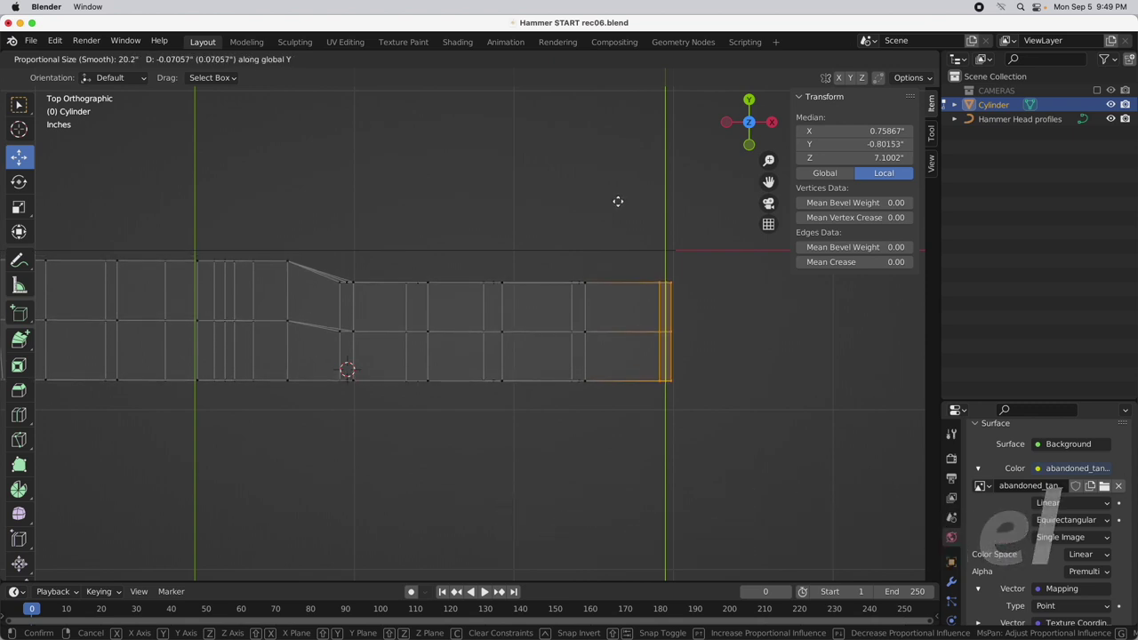
scroll(617, 201, up, 1)
scroll(617, 202, up, 10)
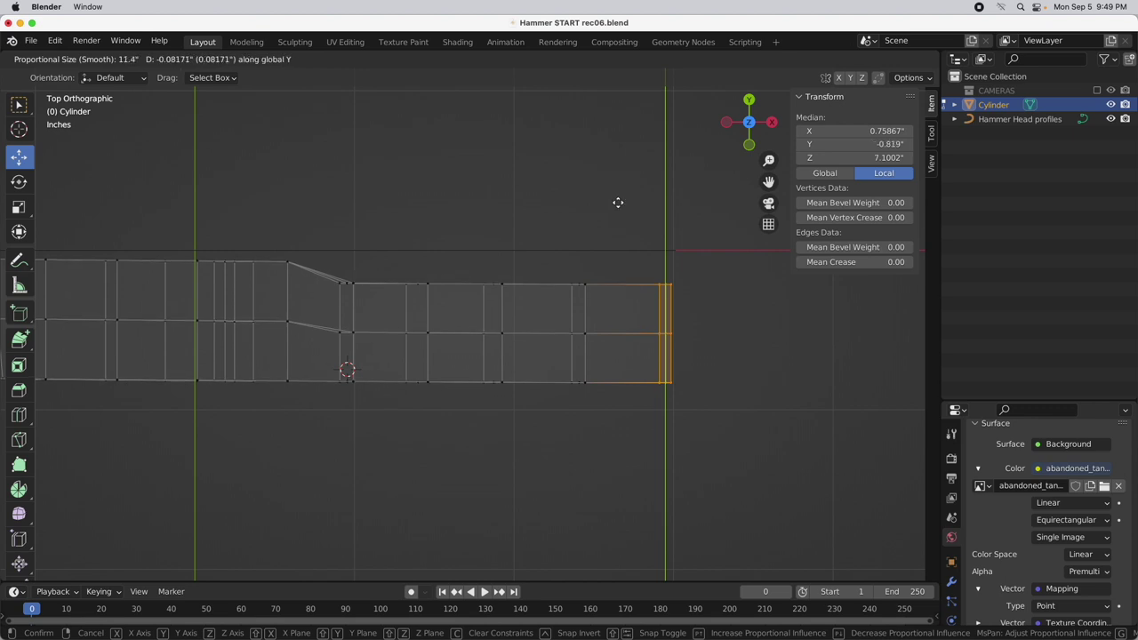
scroll(618, 202, up, 8)
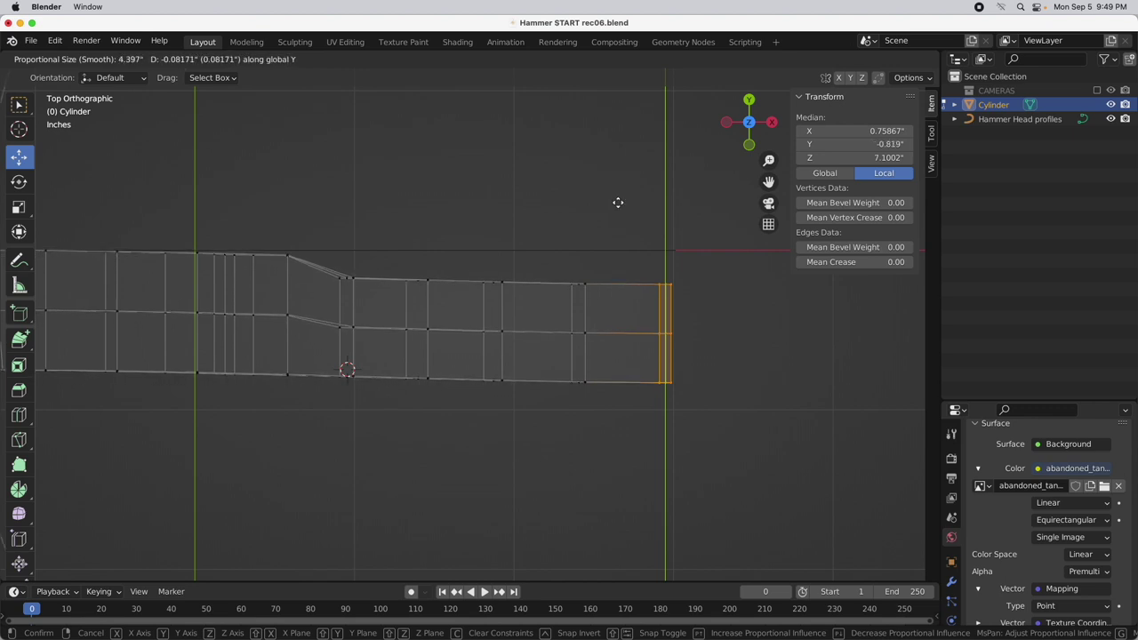
scroll(618, 202, up, 4)
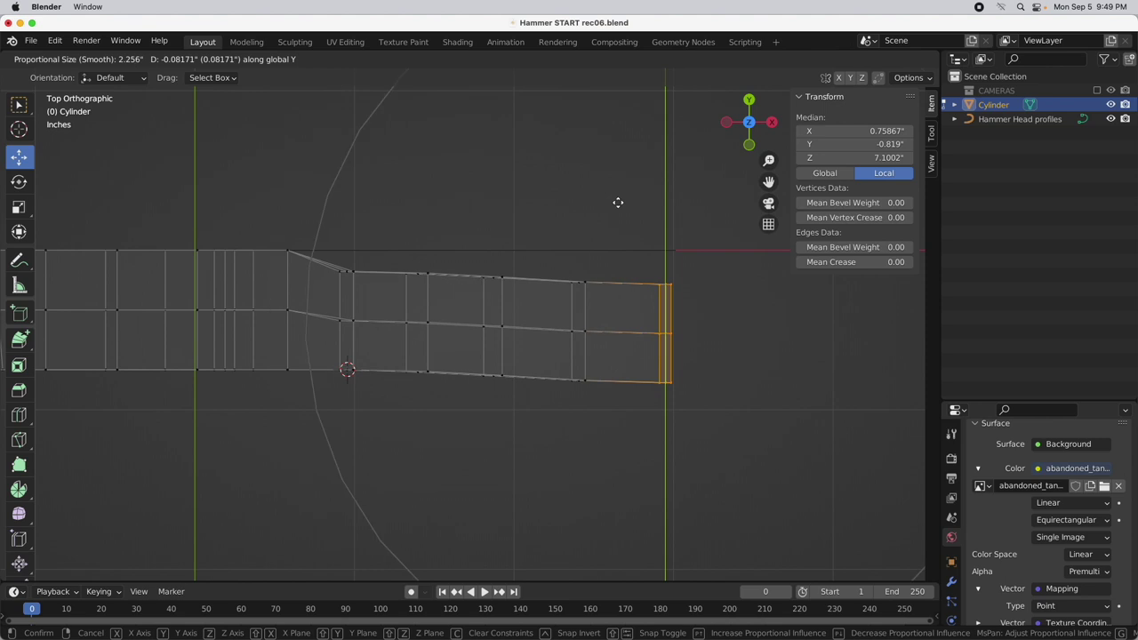
click(618, 201)
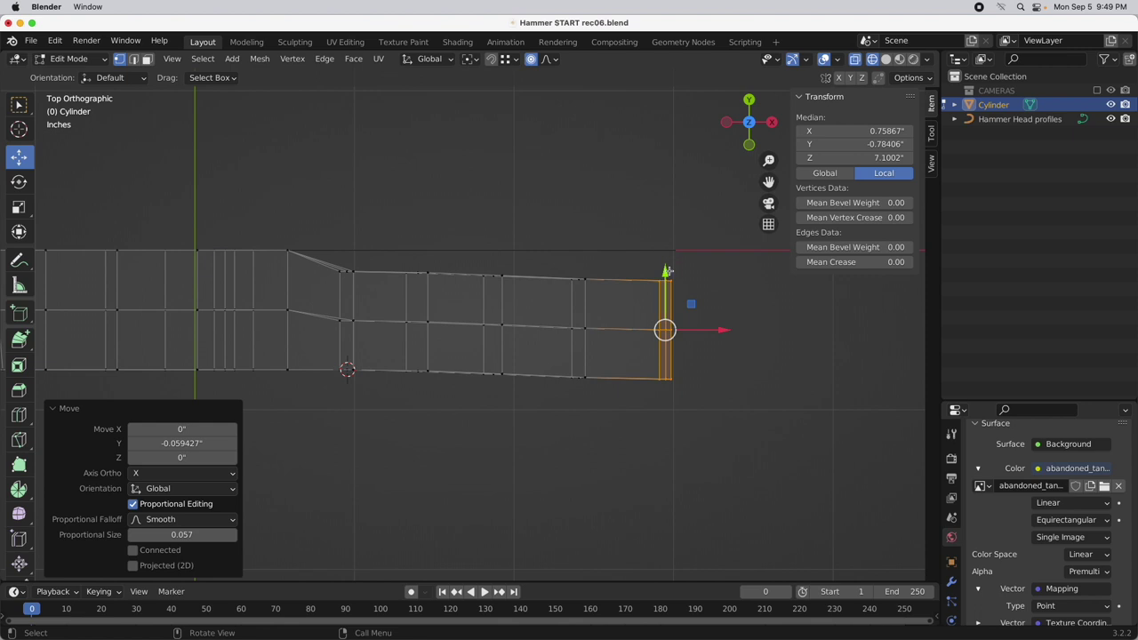
Turn off proportional editing, nudge the claw's tip outward, and move its last two vertex columns together about -0.007" along Y
click(531, 59)
drag(672, 268, 674, 273)
drag(704, 228, 515, 457)
drag(621, 271, 627, 273)
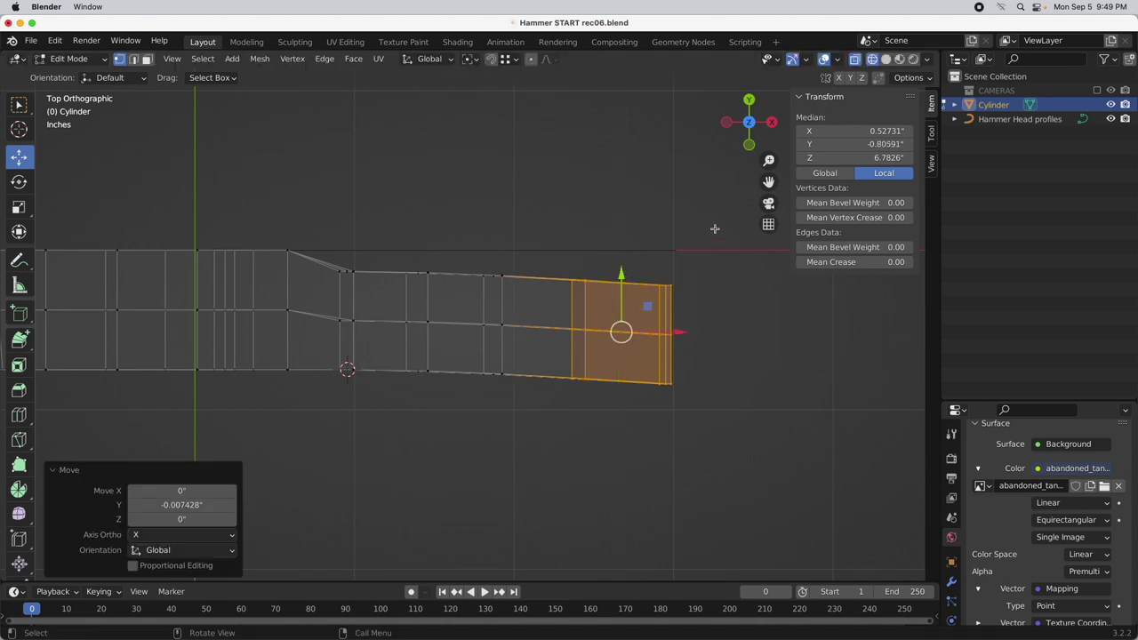
click(398, 255)
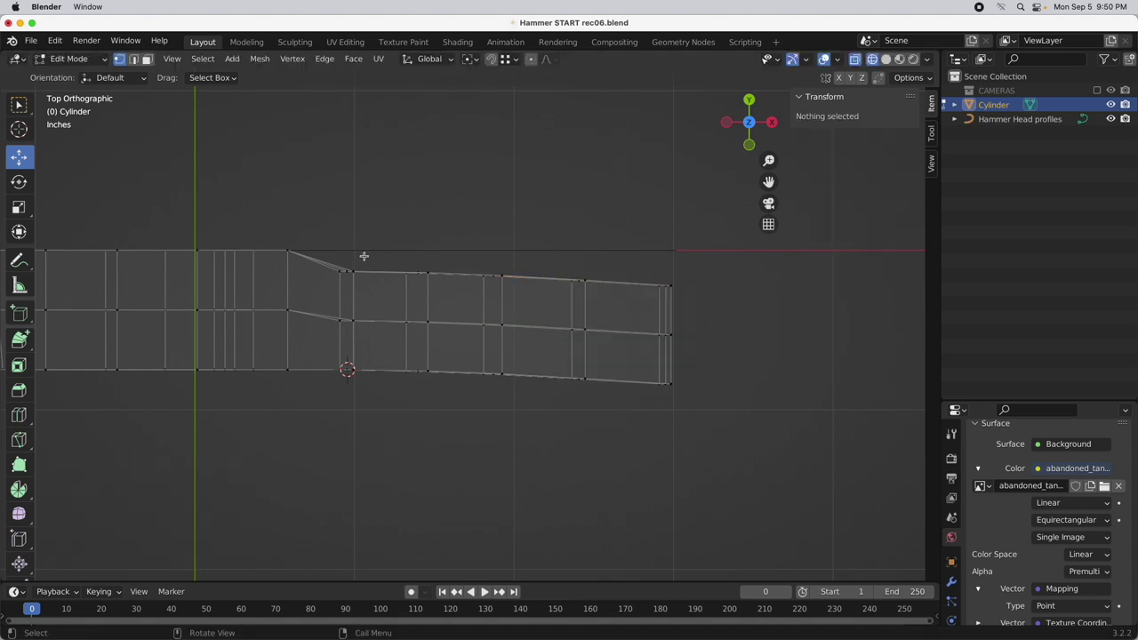
Move the inner-edge vertices at the claw's tip about -0.097" along Y, and shift those of the adjacent column slightly outward
drag(376, 253, 687, 301)
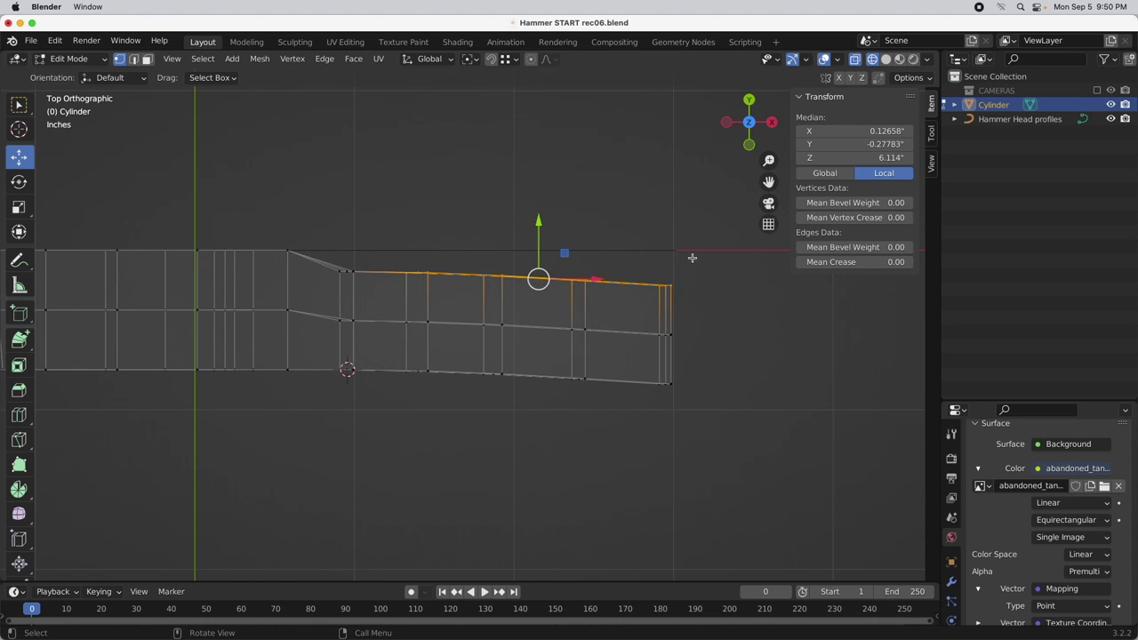
click(670, 285)
key(g)
key(y)
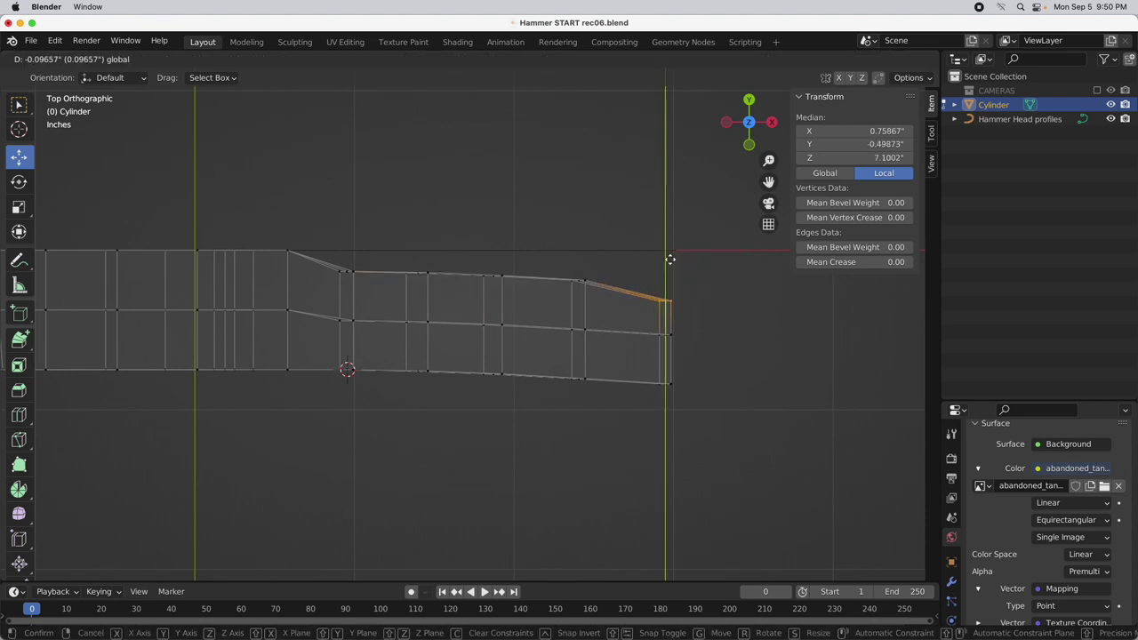
click(670, 259)
click(579, 279)
key(g)
key(y)
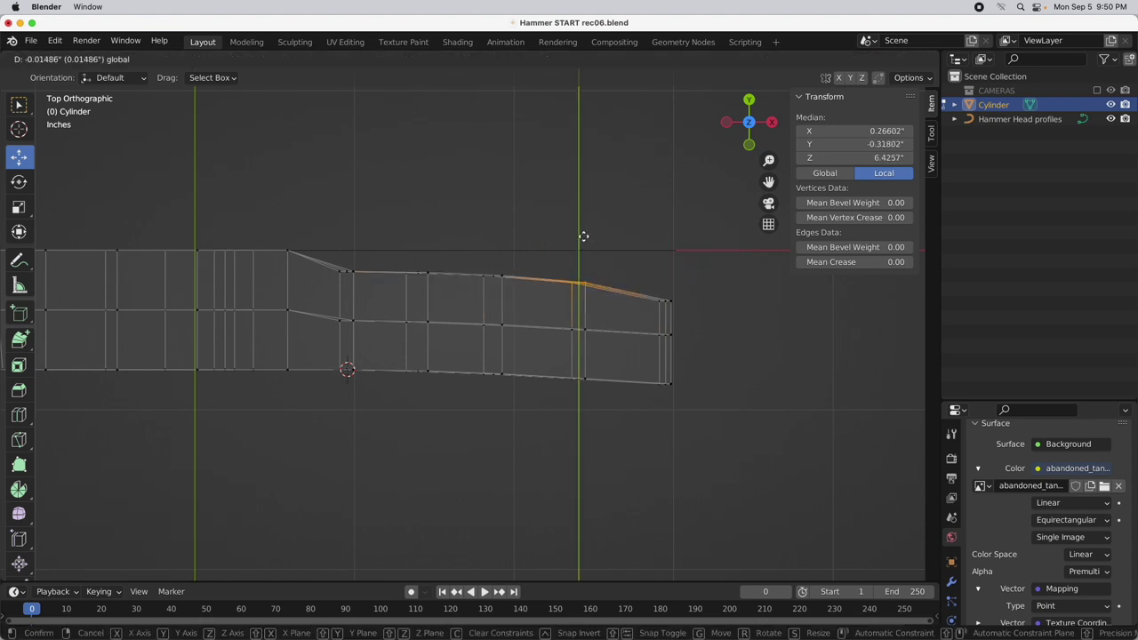
click(584, 241)
Move the inner-edge vertices of the third column from the tip about -0.033" along Y, and shift the fourth column's slightly outward
click(492, 276)
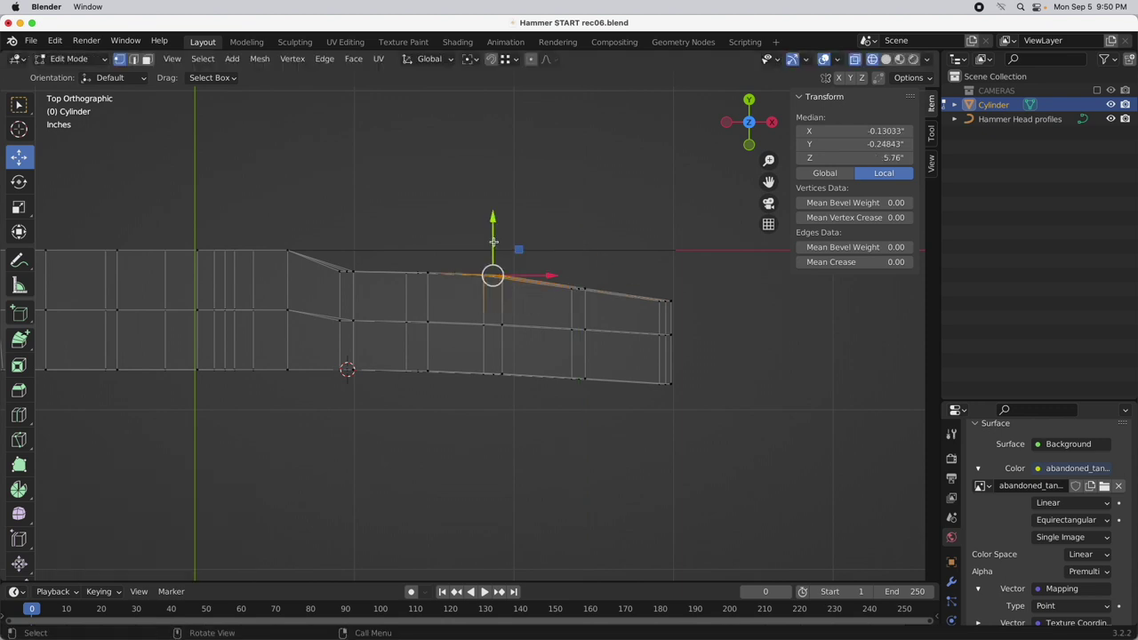
key(g)
key(y)
click(500, 231)
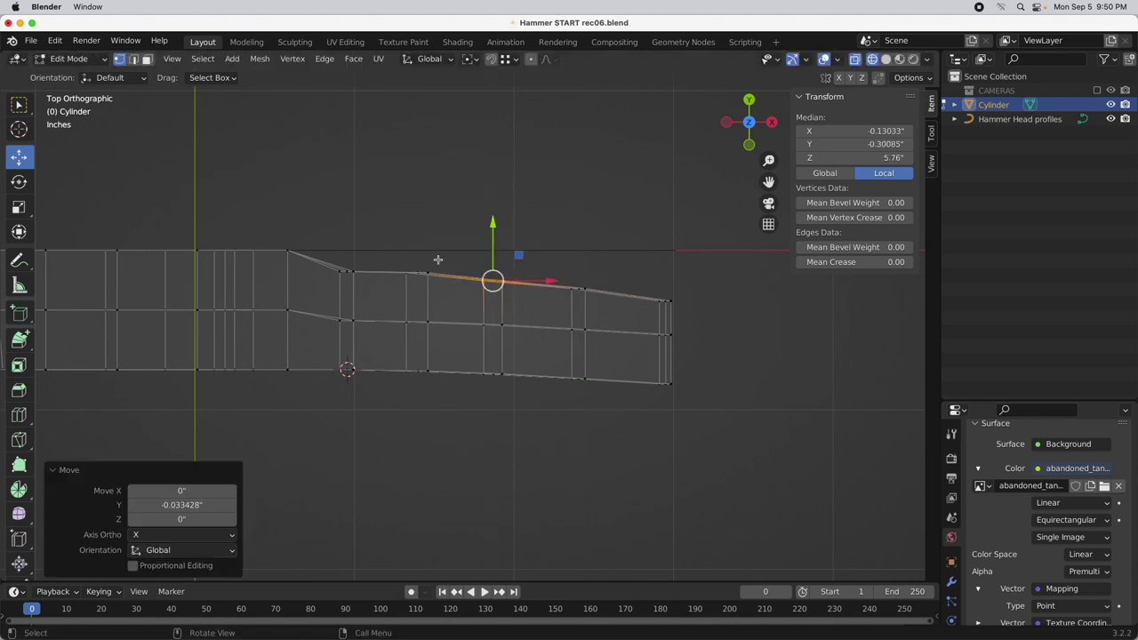
click(416, 274)
key(g)
key(y)
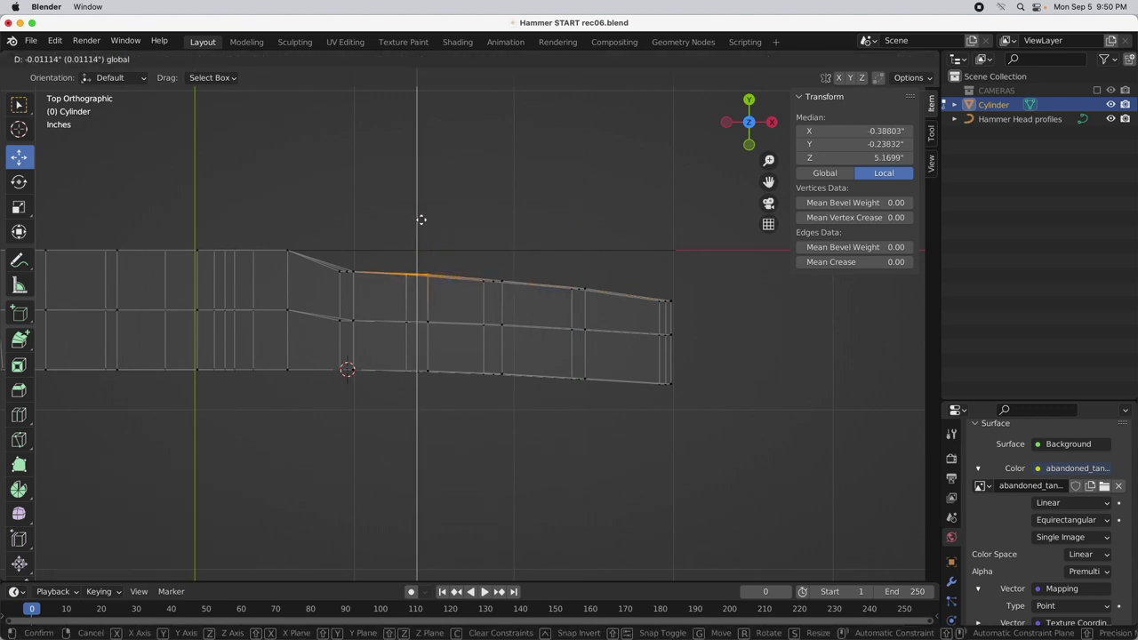
click(423, 218)
Select the inner-edge vertices of the two columns nearest the tip, shift them slightly farther outward along Y, and deselect everything
click(573, 264)
key(b)
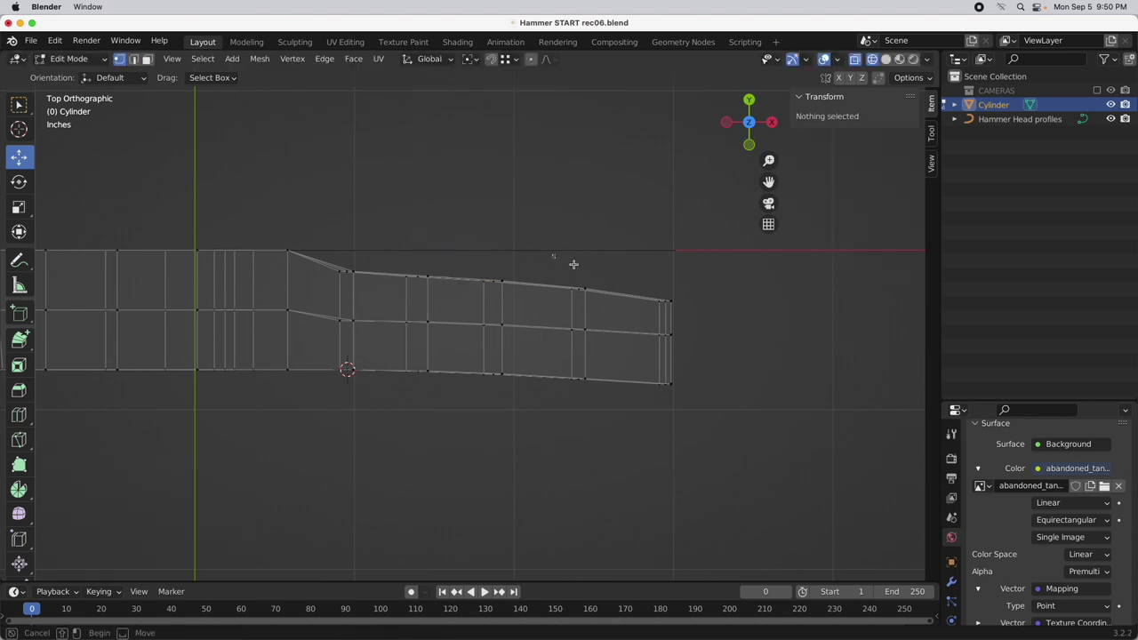
drag(553, 254, 699, 313)
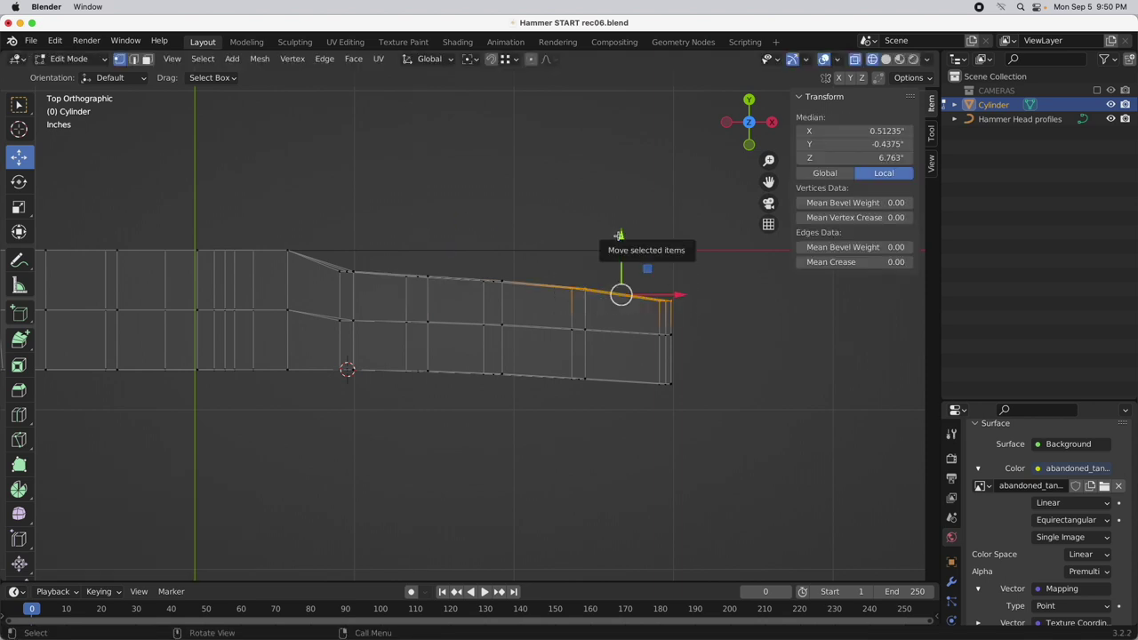
drag(618, 235, 559, 243)
key(alt+a)
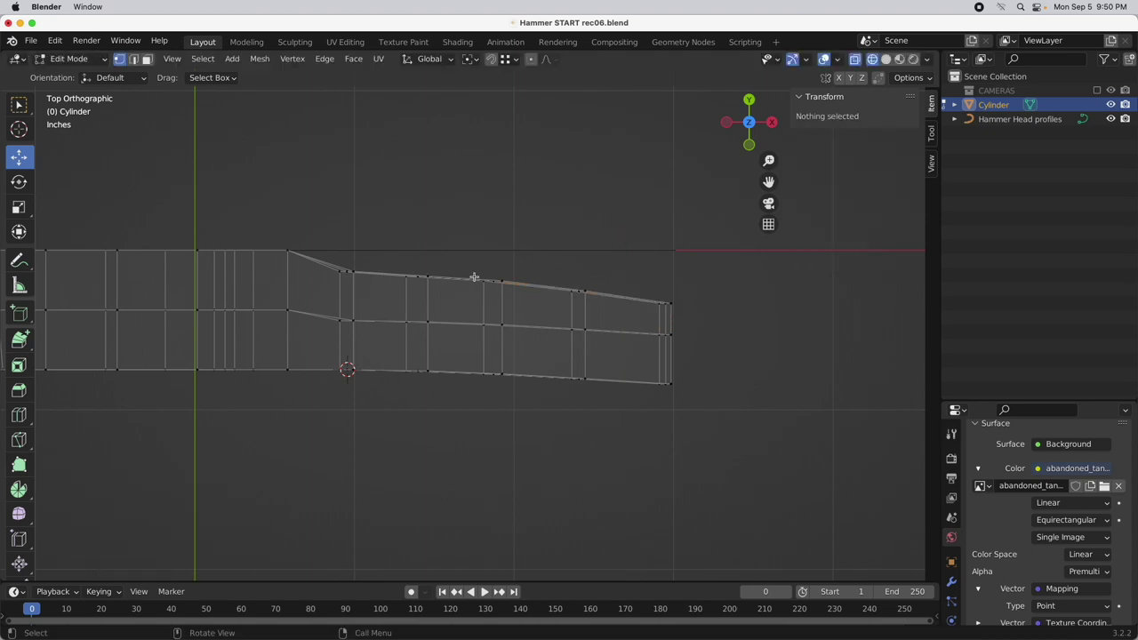
In the front view, pull the claw tip's middle and upper vertices back, moving the uppermost ones about -0.039" in X and 0.021" in Z
middle_drag(634, 302, 579, 231)
click(750, 120)
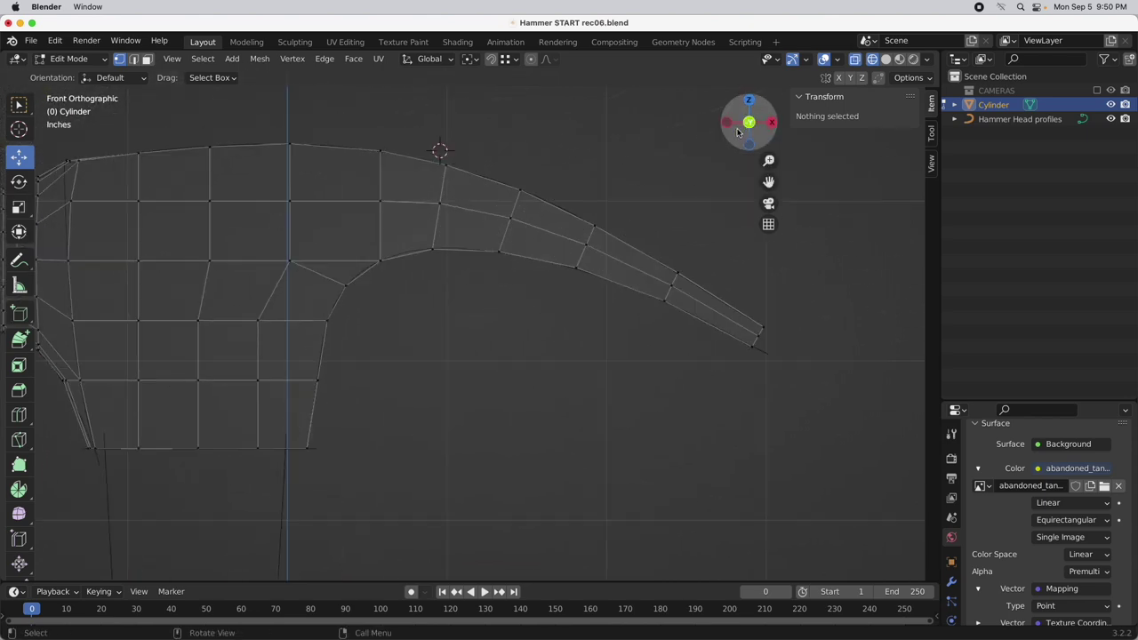
scroll(668, 338, up, 5)
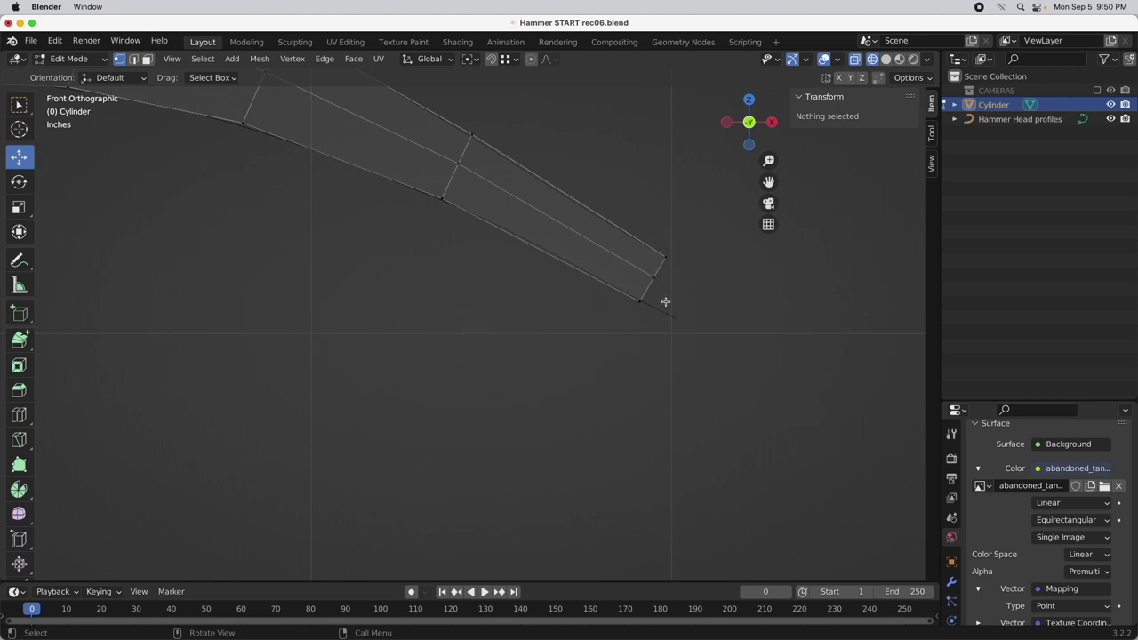
drag(686, 296, 641, 248)
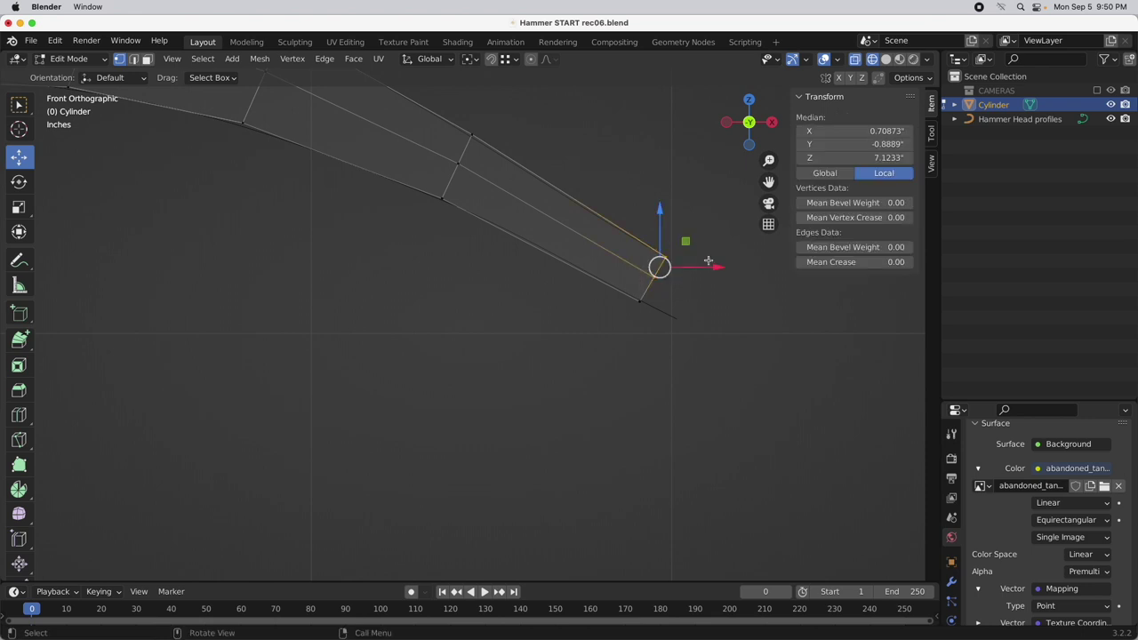
key(g)
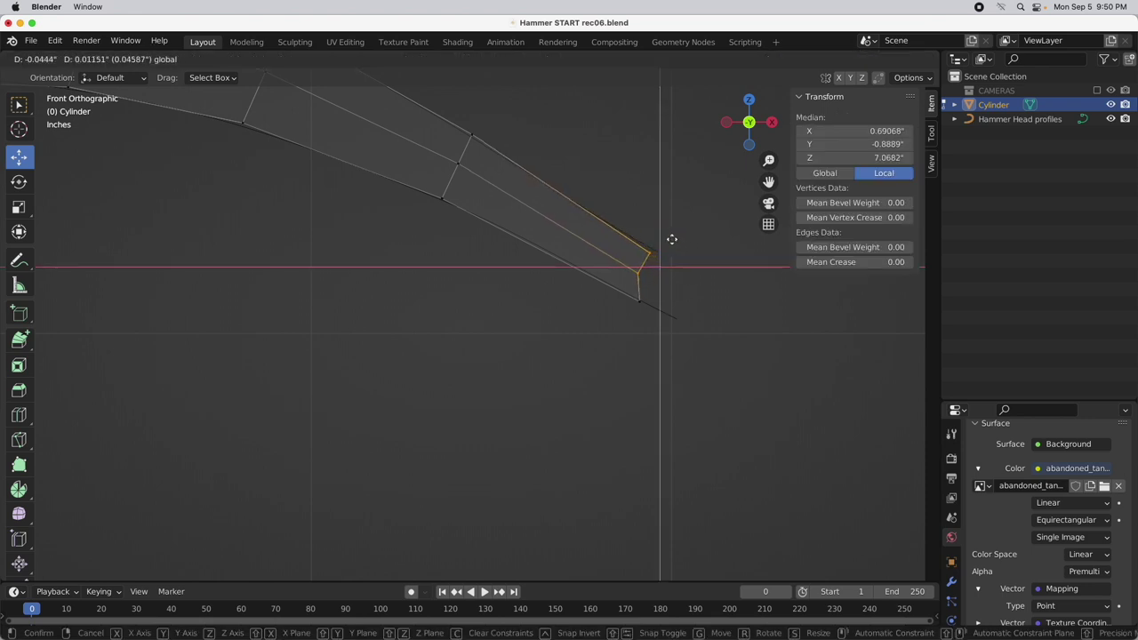
click(666, 241)
key(g)
right_click(660, 246)
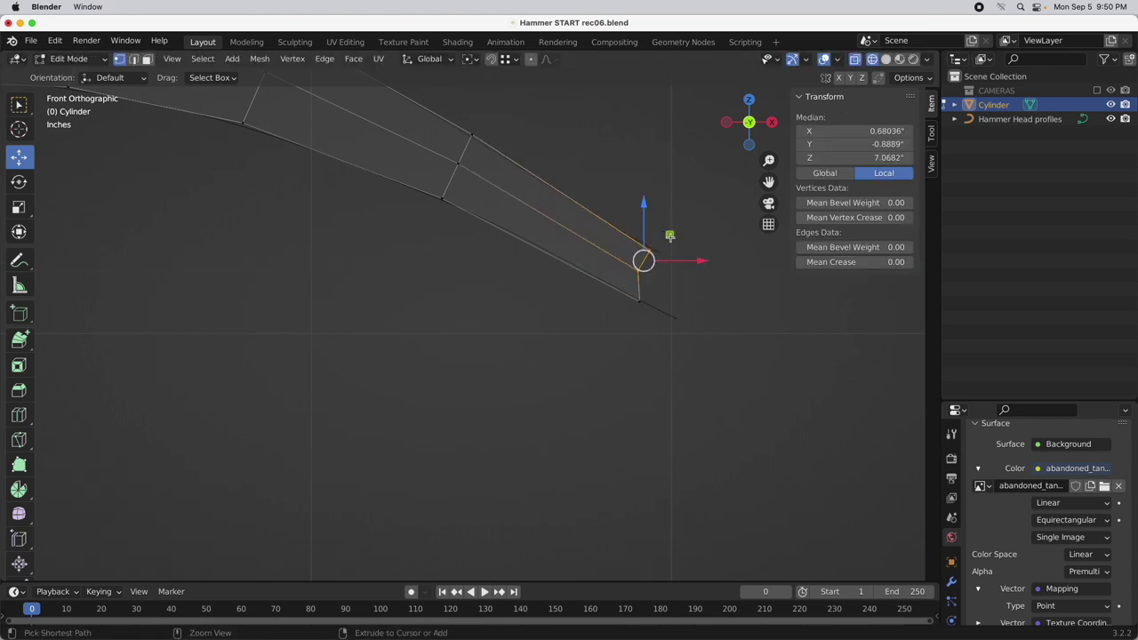
drag(648, 247, 660, 221)
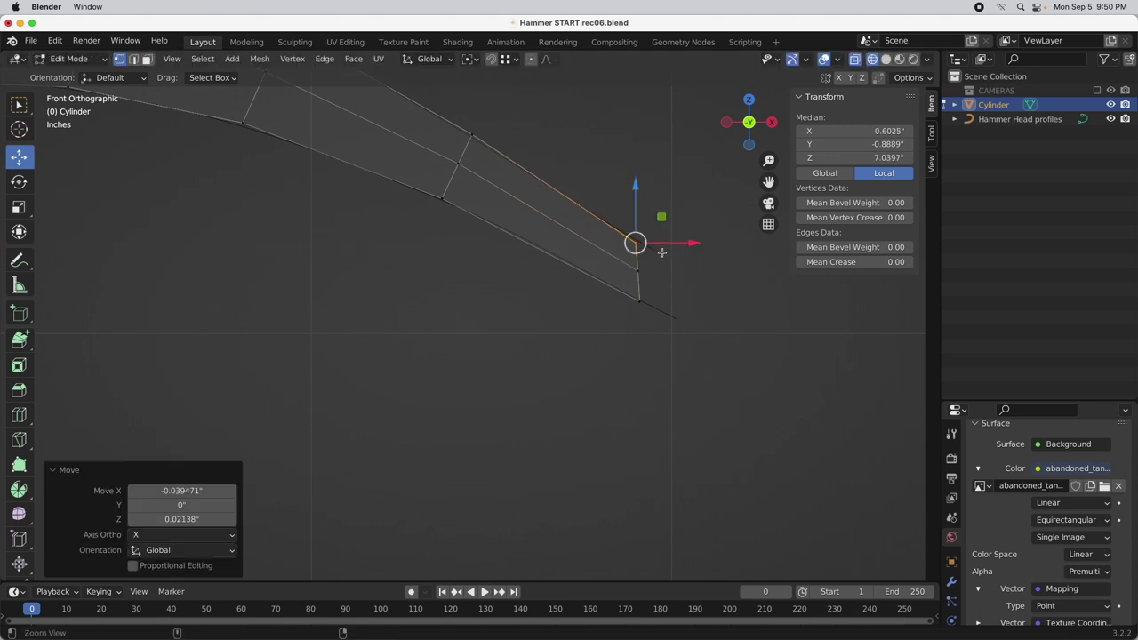
Knife-cut a diagonal edge across the quad where the claw meets the head, from its upper claw-side corner to its lower head-side corner
scroll(553, 334, down, 3)
shift+middle_drag(552, 334, 559, 391)
scroll(546, 394, up, 2)
scroll(534, 373, down, 2)
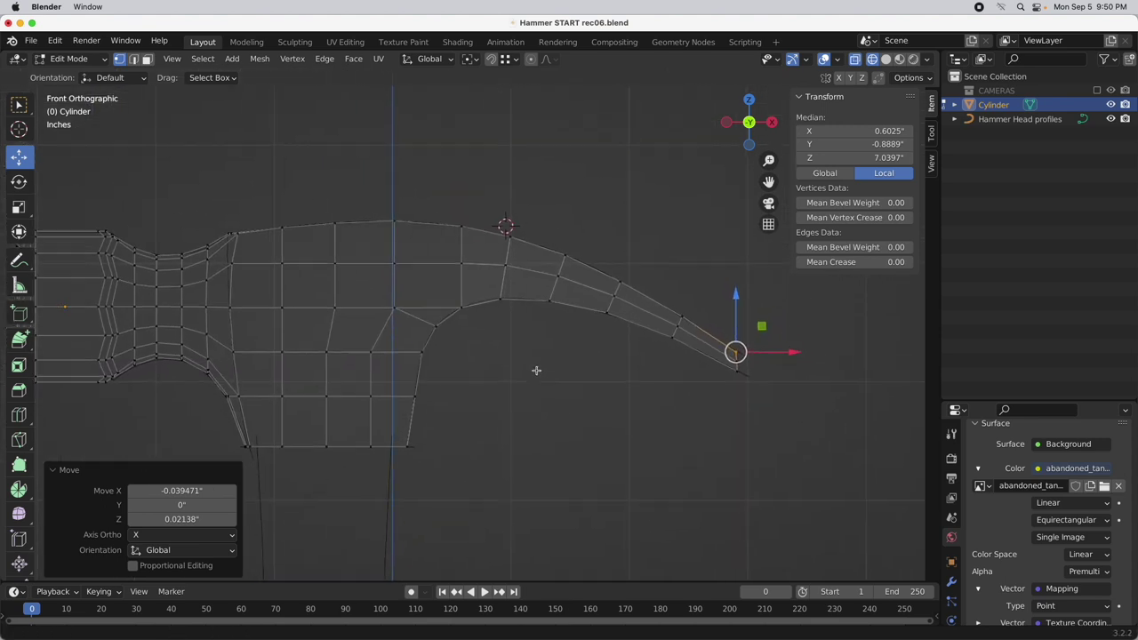
scroll(461, 277, up, 2)
scroll(460, 277, up, 2)
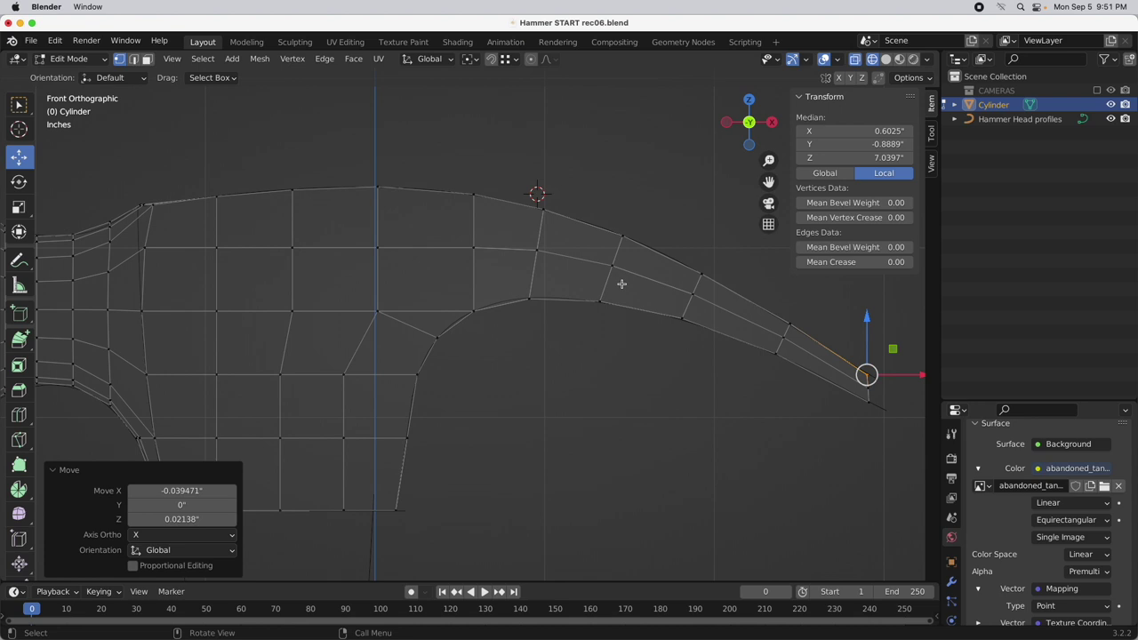
key(k)
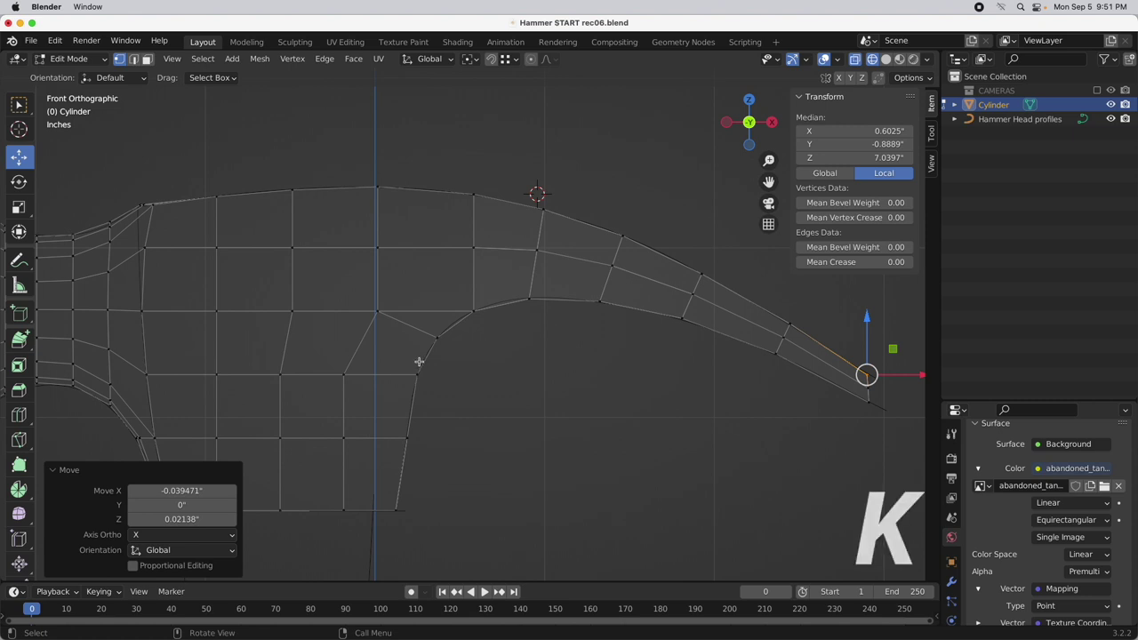
click(473, 247)
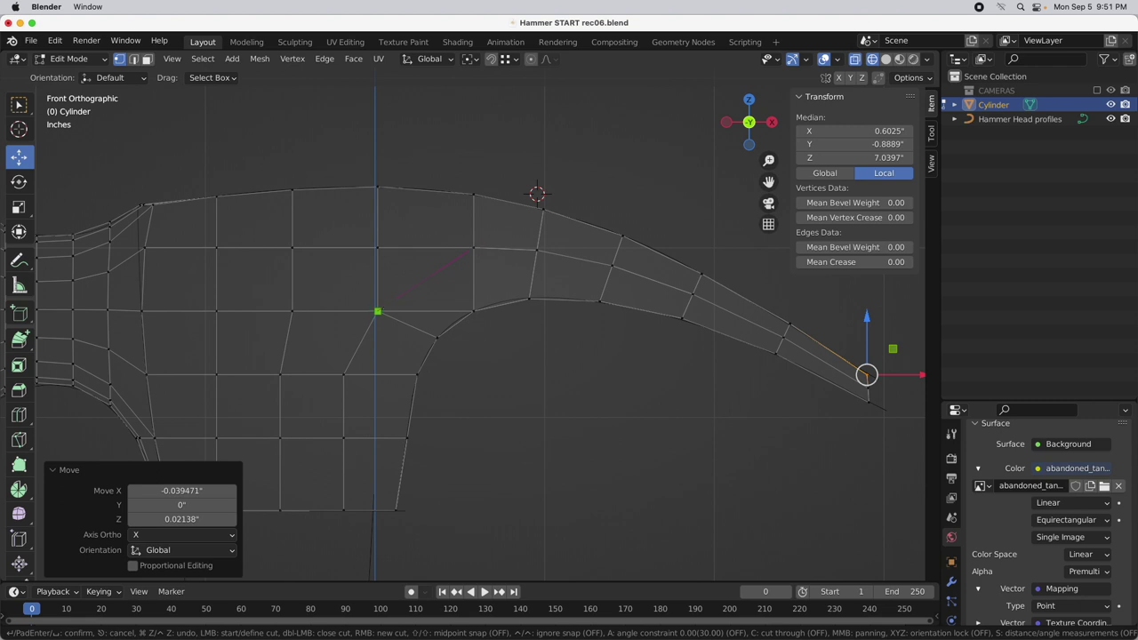
click(380, 310)
key(Return)
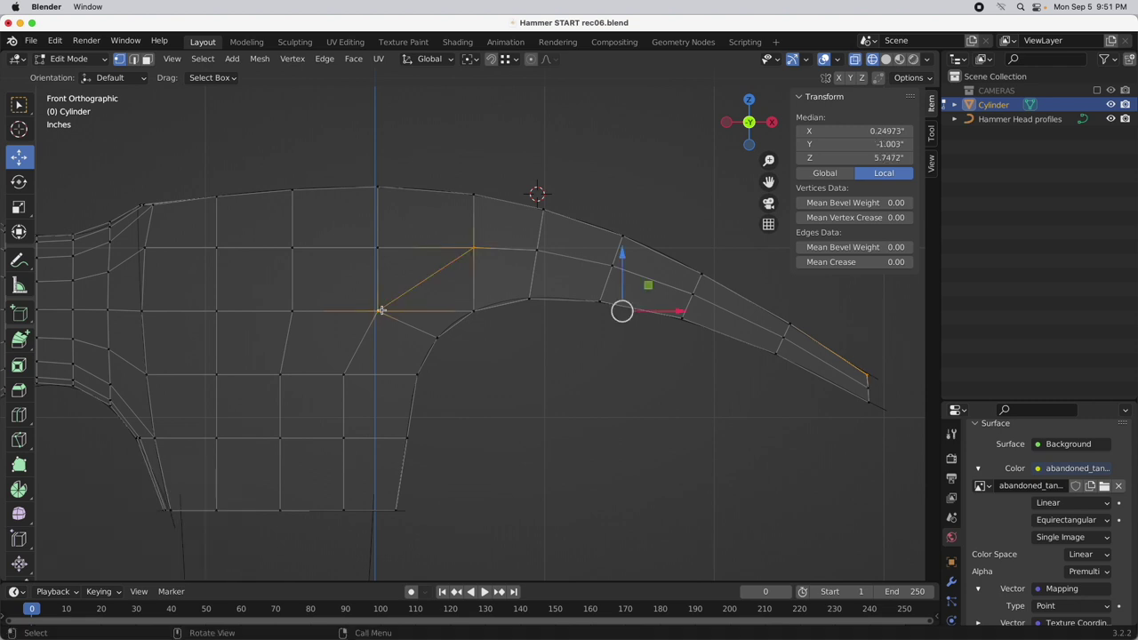
In edge selection, dissolve the horizontal edge directly below the new diagonal cut at the claw's base
click(489, 394)
scroll(447, 388, up, 1)
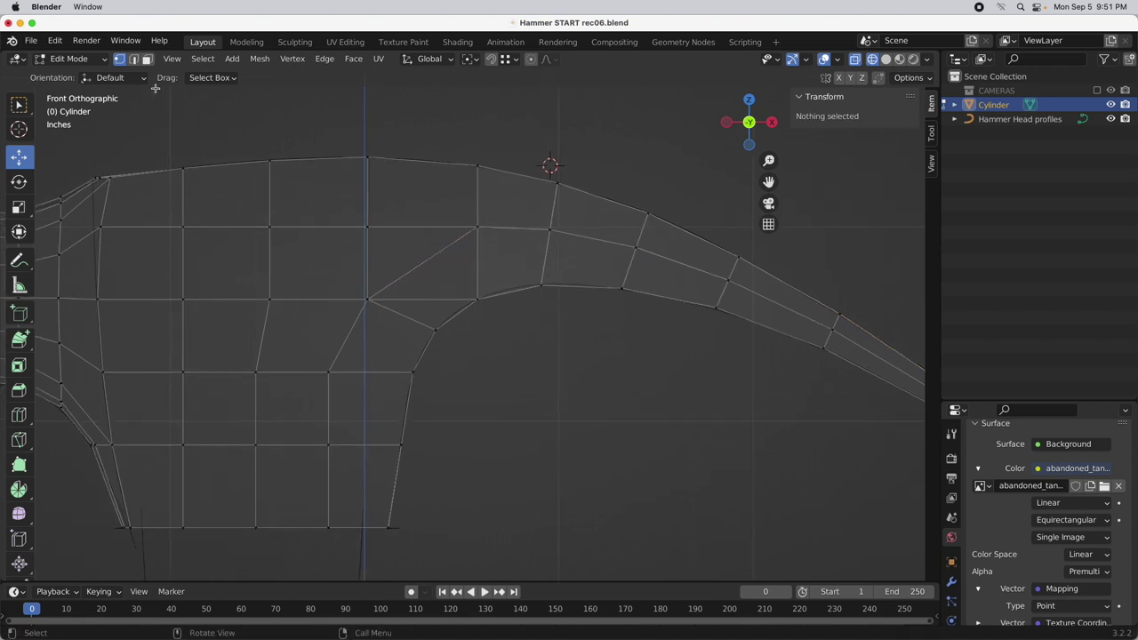
click(133, 59)
click(418, 300)
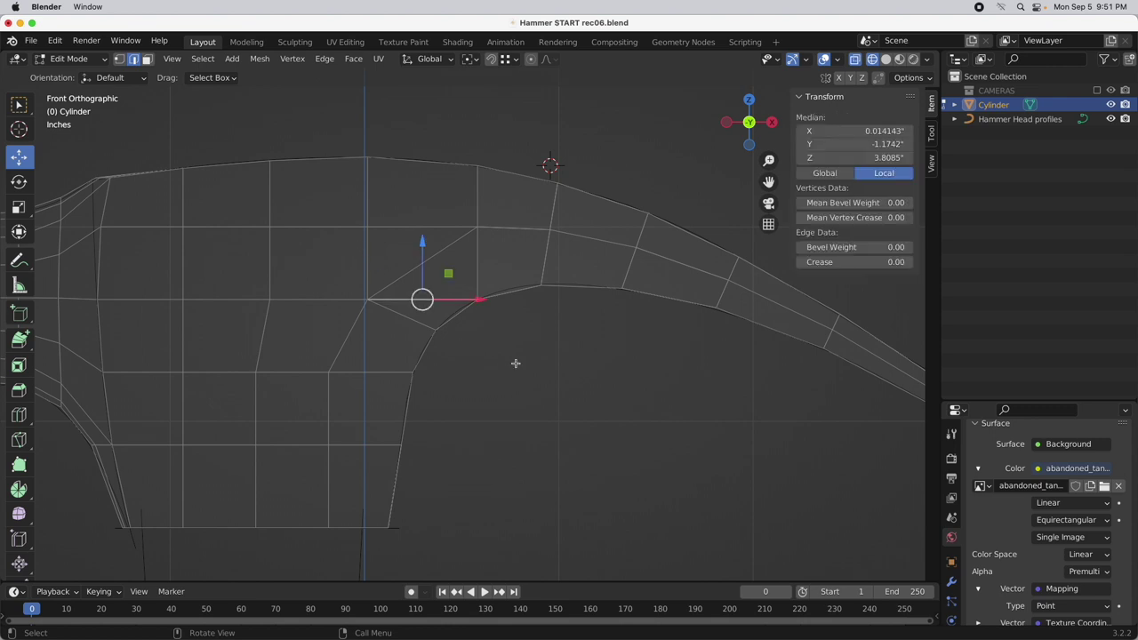
right_click(551, 228)
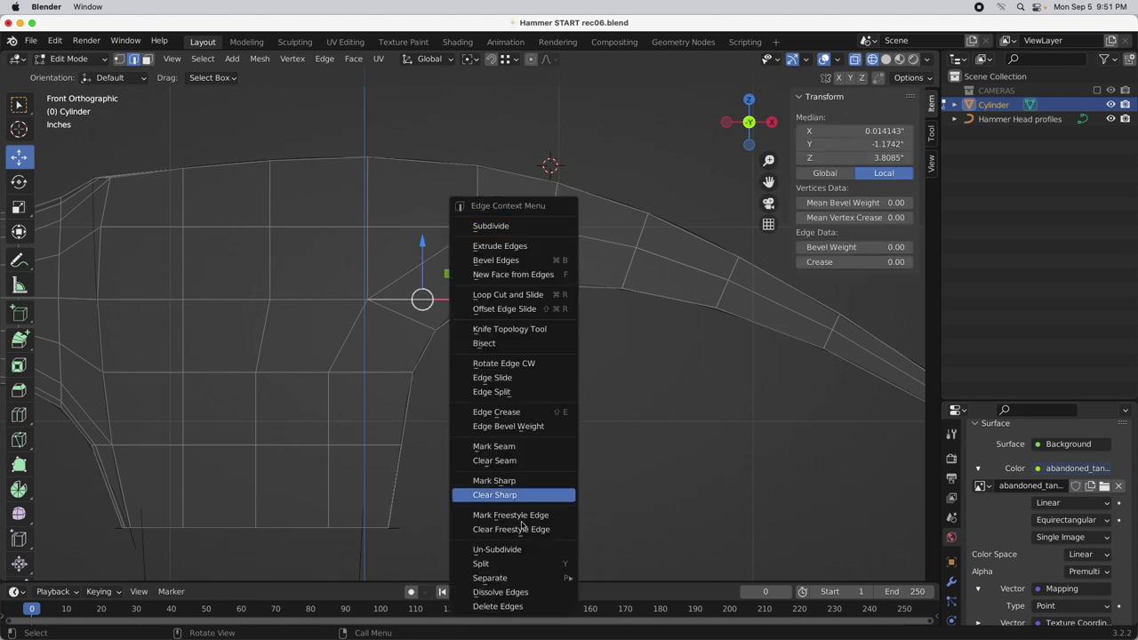
click(531, 592)
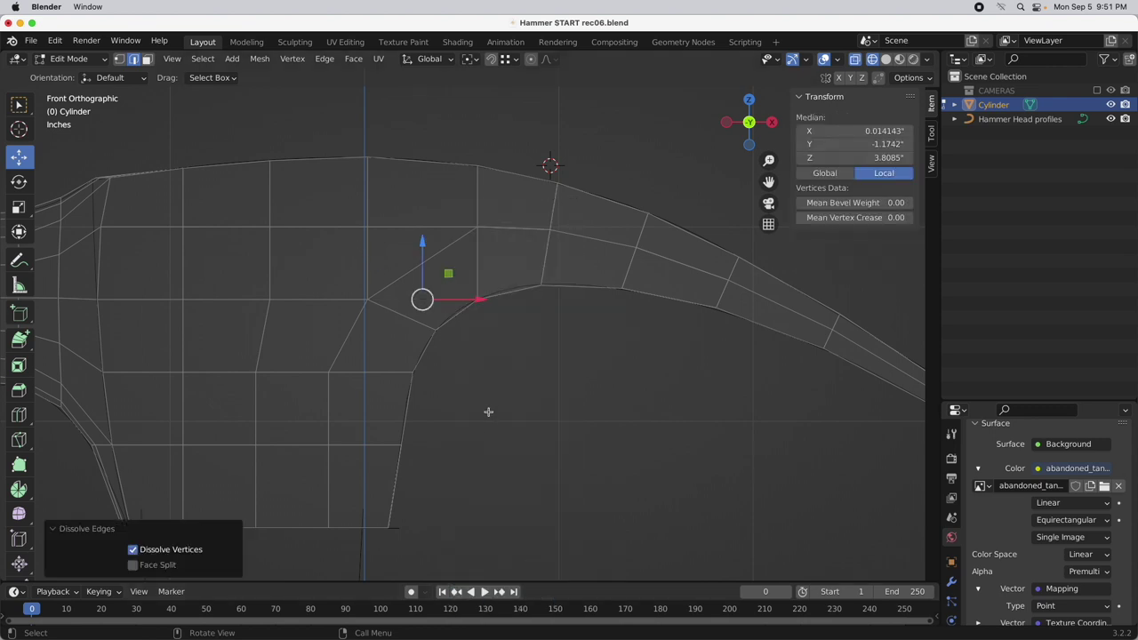
In face selection, select the face loop running down the body's claw side and along the claw's underside to check its flow
click(488, 411)
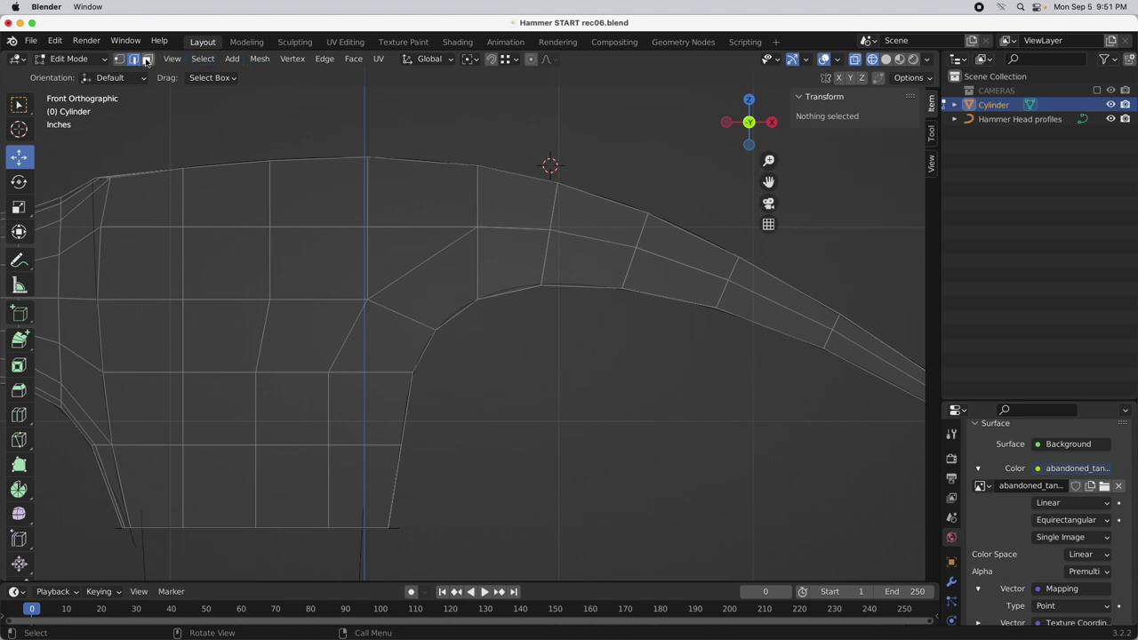
key(3)
alt+click(479, 273)
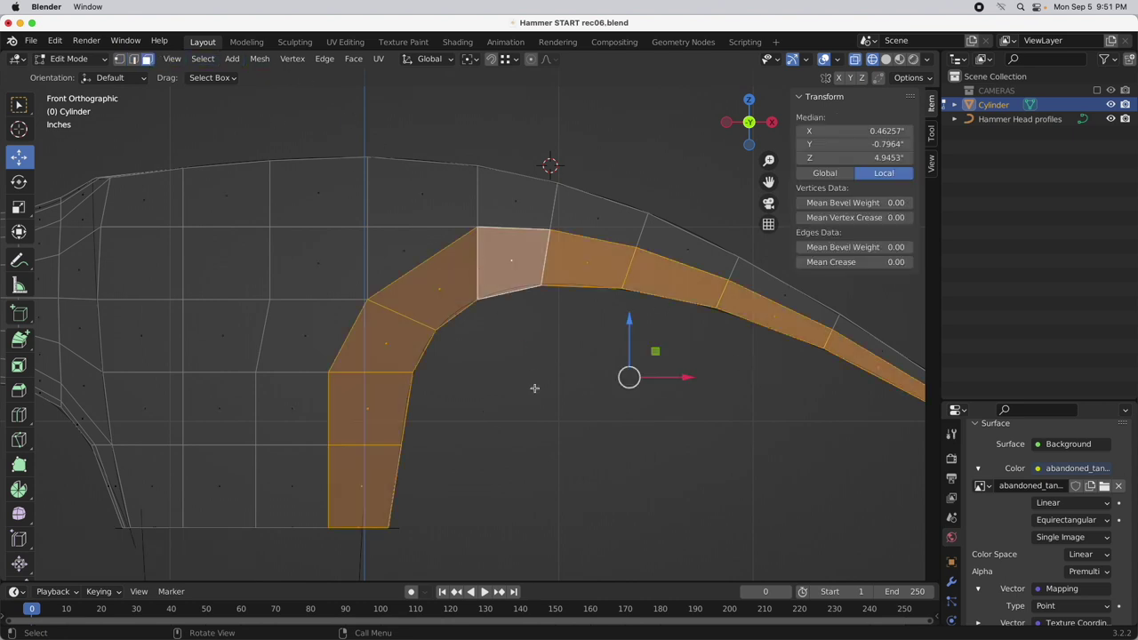
shift+middle_drag(533, 386, 508, 397)
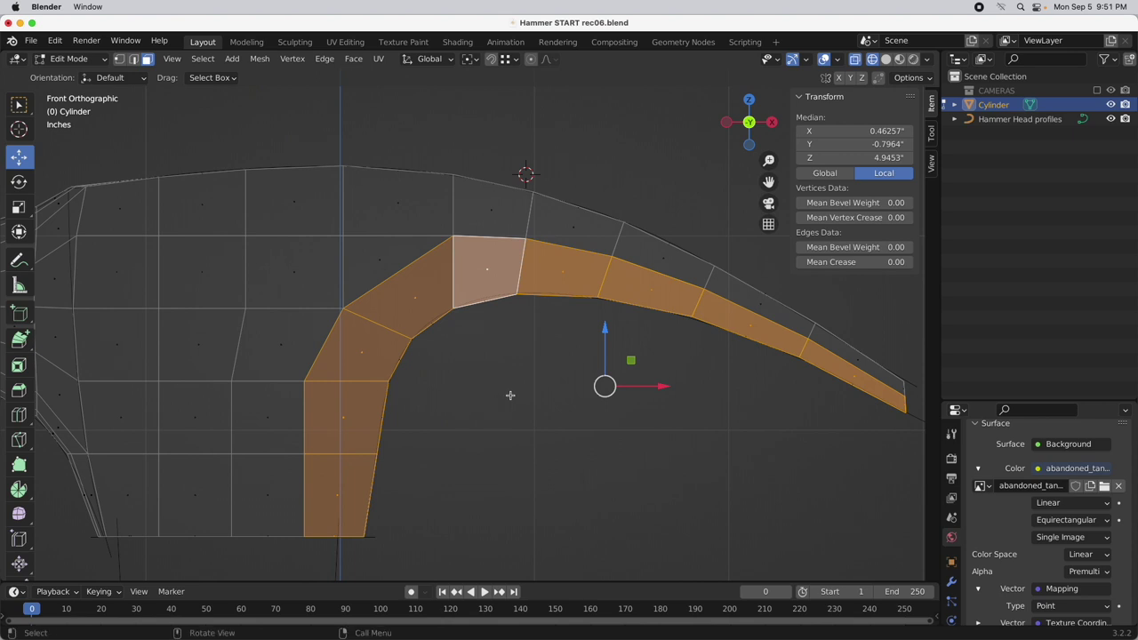
In vertex selection, move the upper vertices of the diagonal edge at the claw's base about -0.113" in X and -0.024" in Z
click(119, 58)
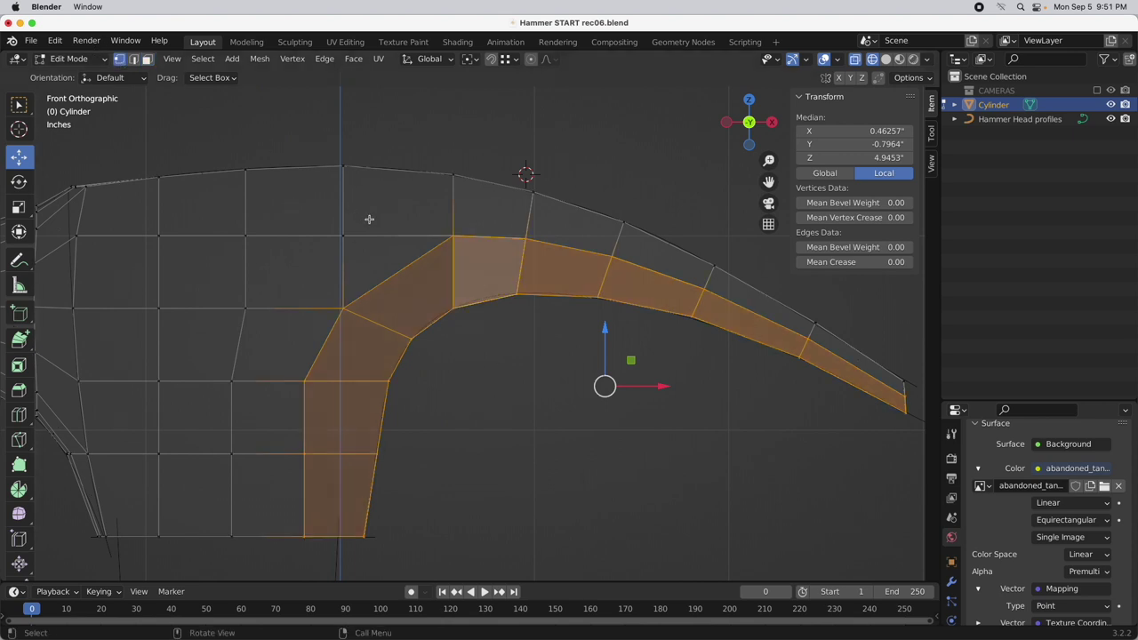
drag(396, 209, 459, 247)
key(g)
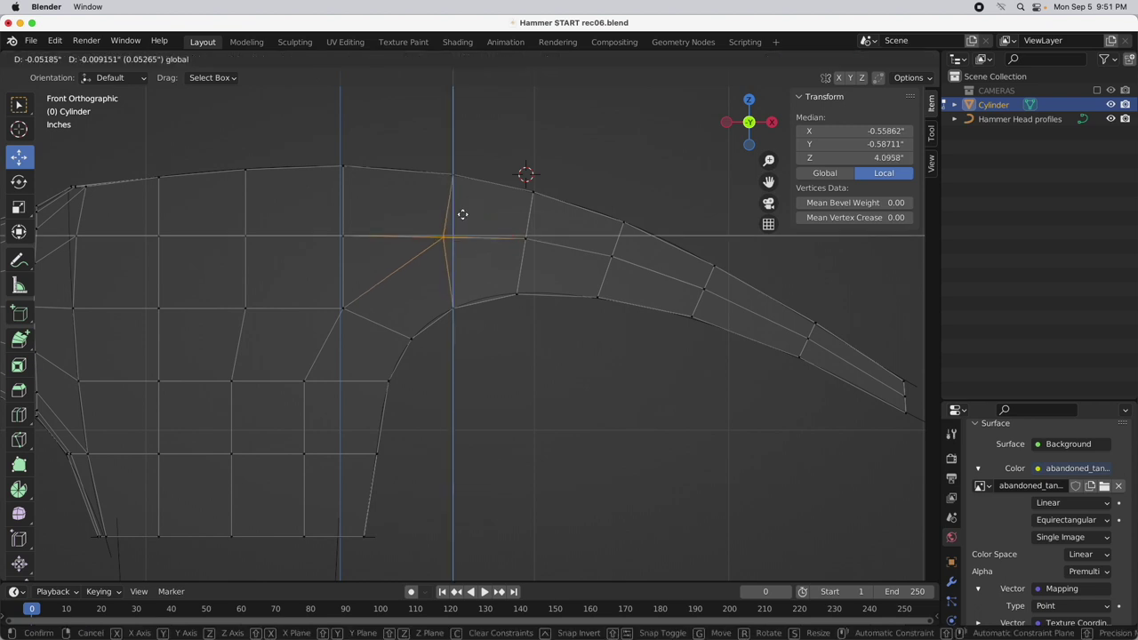
click(451, 216)
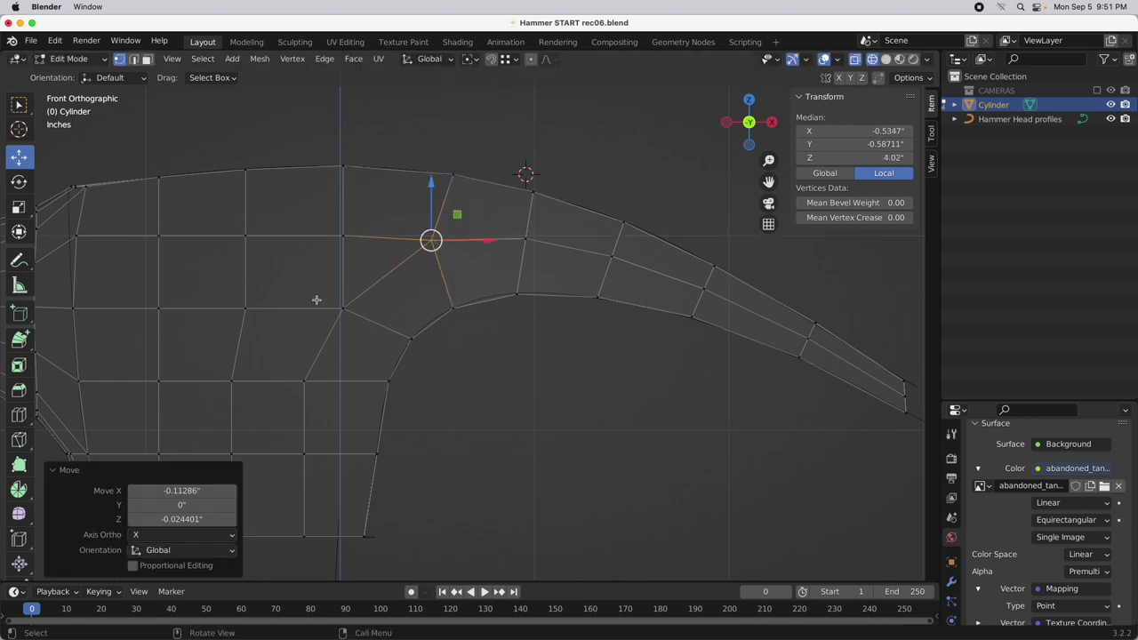
Move the lower vertex of the diagonal edge at the claw's base about 0.04" in X and 0.02" in Z
click(342, 307)
key(g)
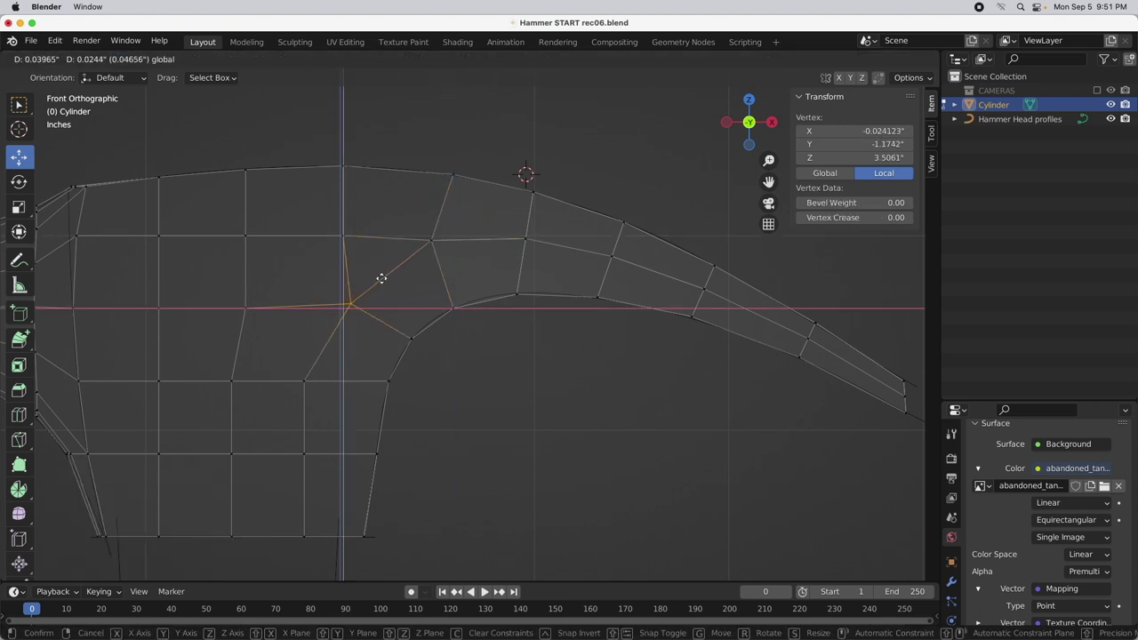
click(381, 277)
Shift the next vertex down that edge line about 0.046" in X and -0.003" in Z, then deselect everything
click(307, 384)
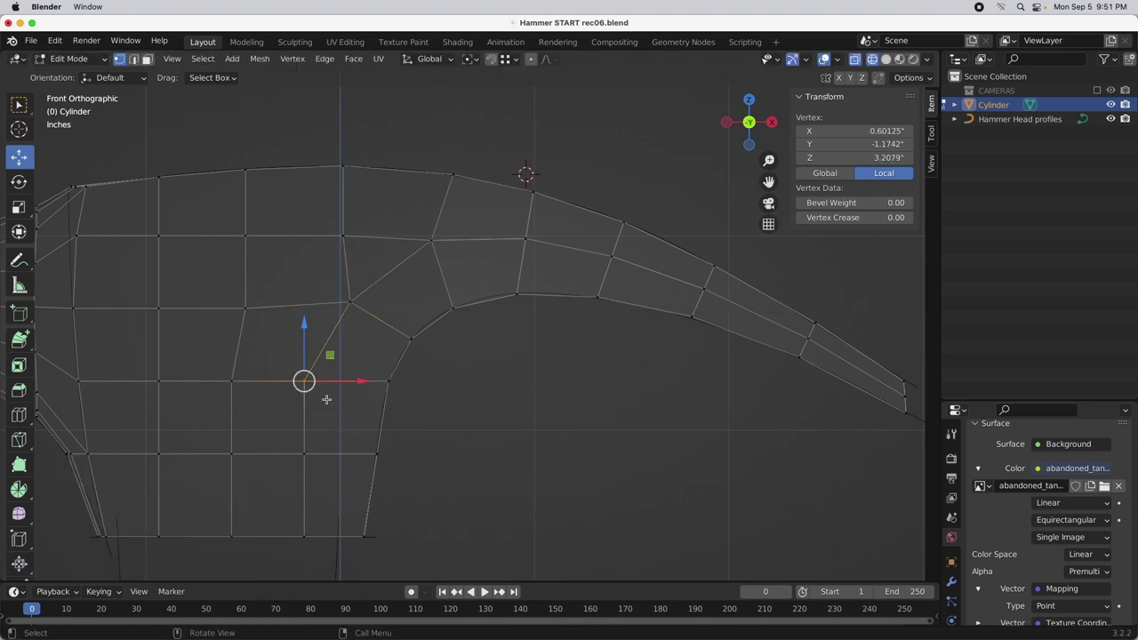
key(g)
click(346, 356)
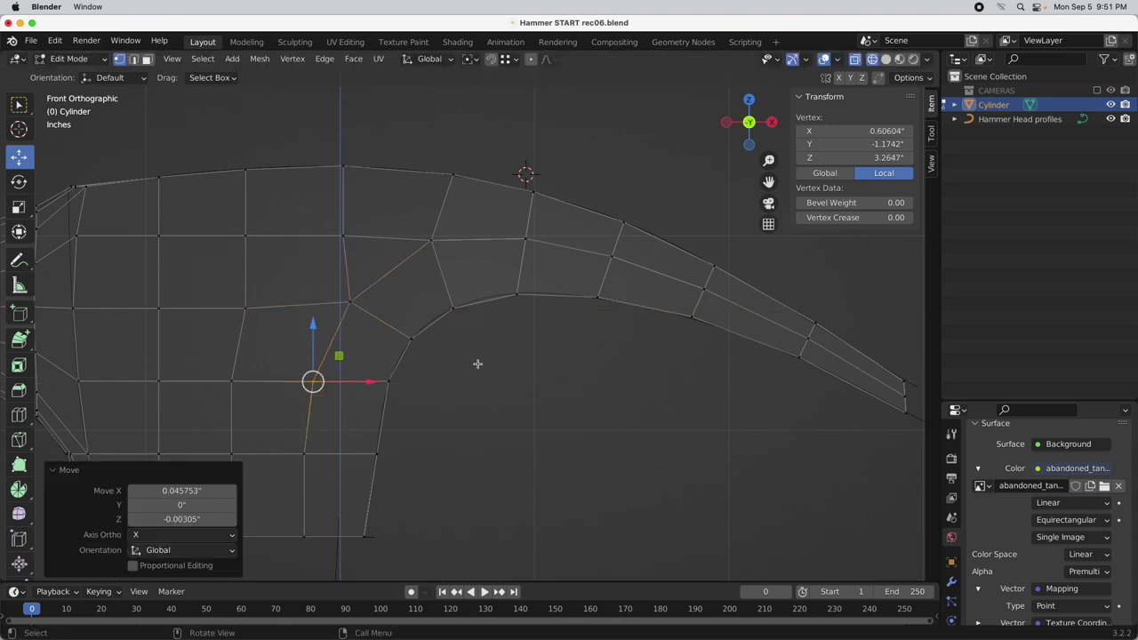
click(482, 363)
scroll(402, 441, down, 2)
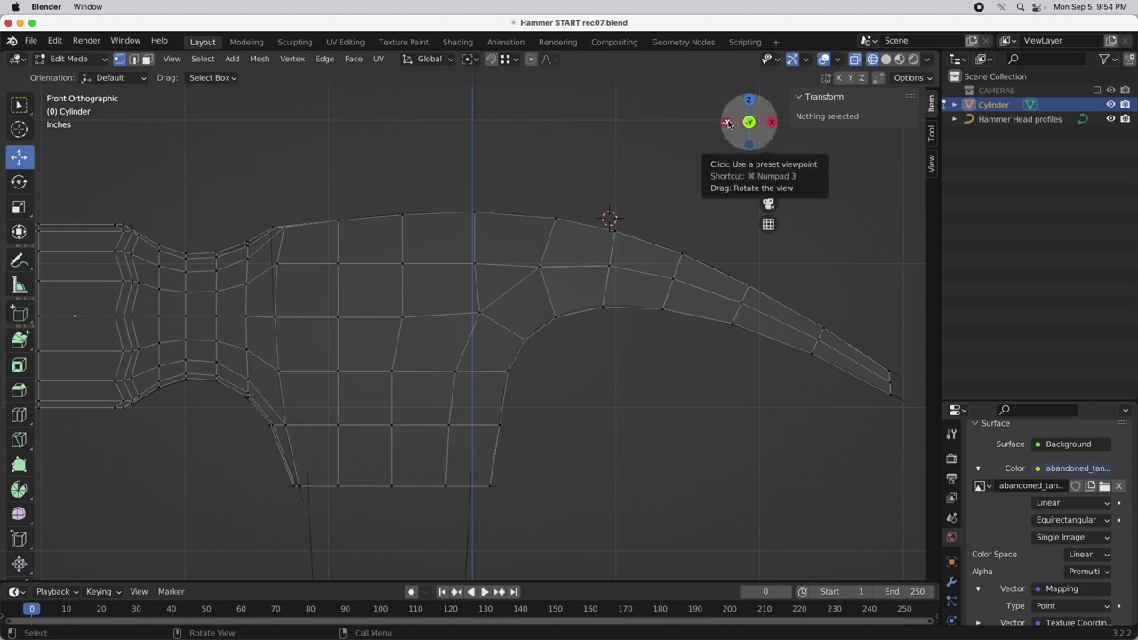
In the front view, select the hammer's body and claw vertices, leaving out the neck's inner vertices at the lower corner
click(727, 123)
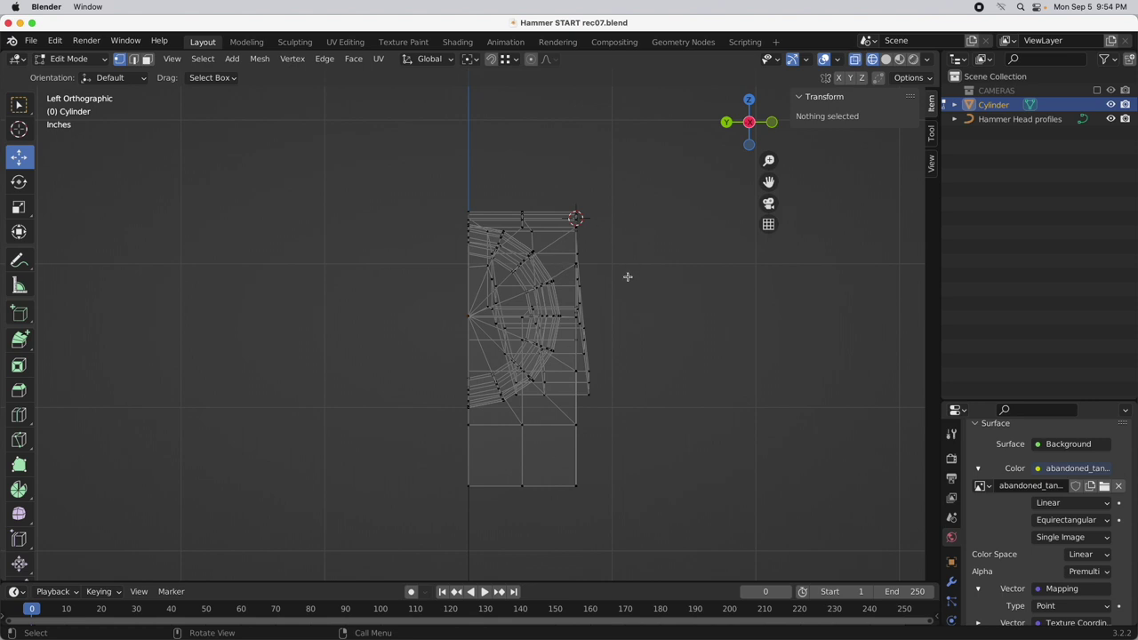
click(771, 123)
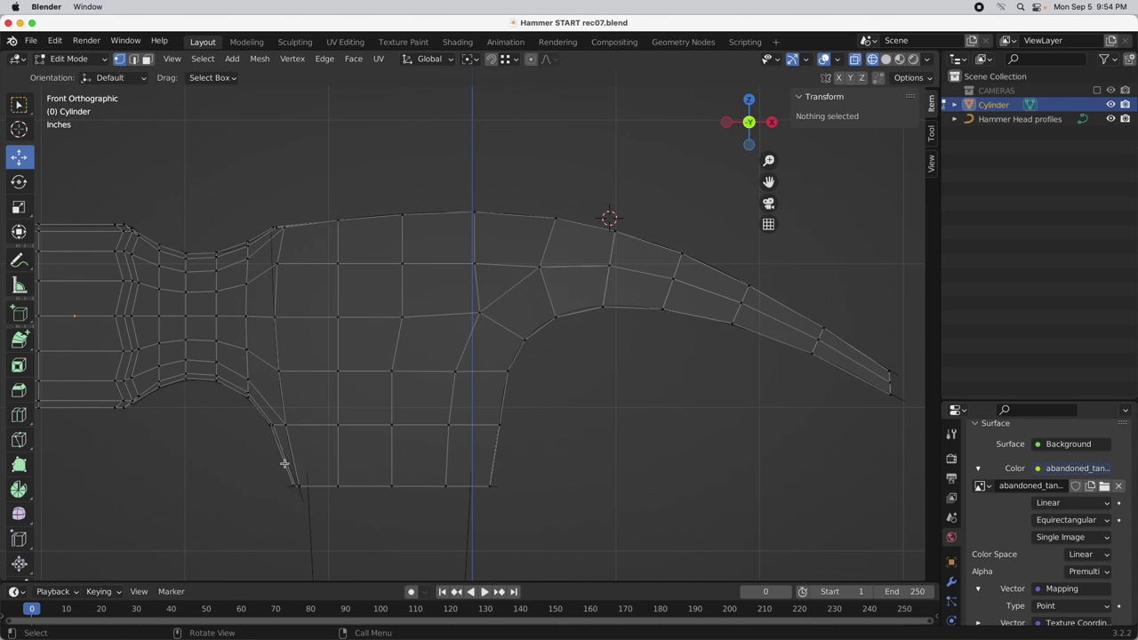
drag(244, 541, 302, 449)
drag(263, 144, 915, 533)
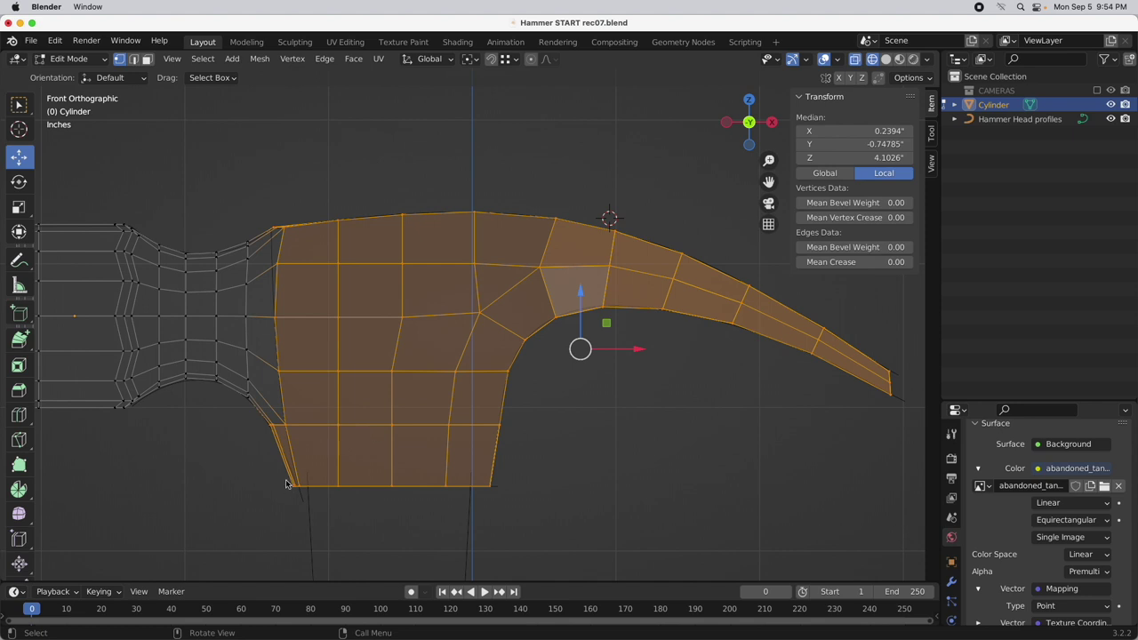
ctrl+drag(232, 442, 296, 414)
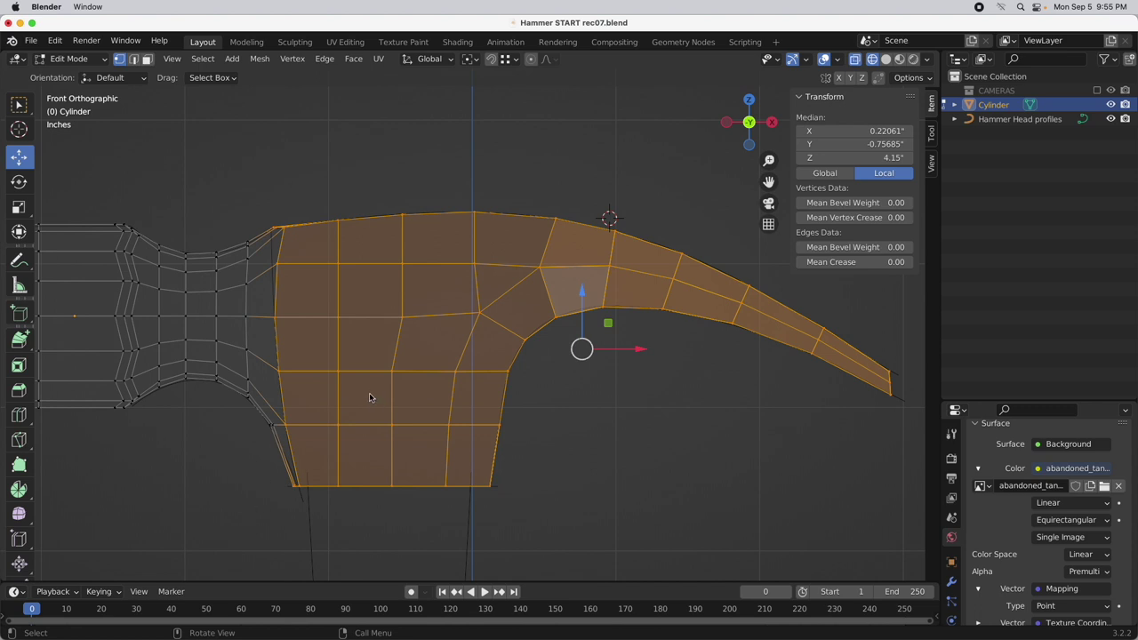
Create a vertex group named "Body Verts" and assign the selected body and claw vertices to it
scroll(950, 588, down, 3)
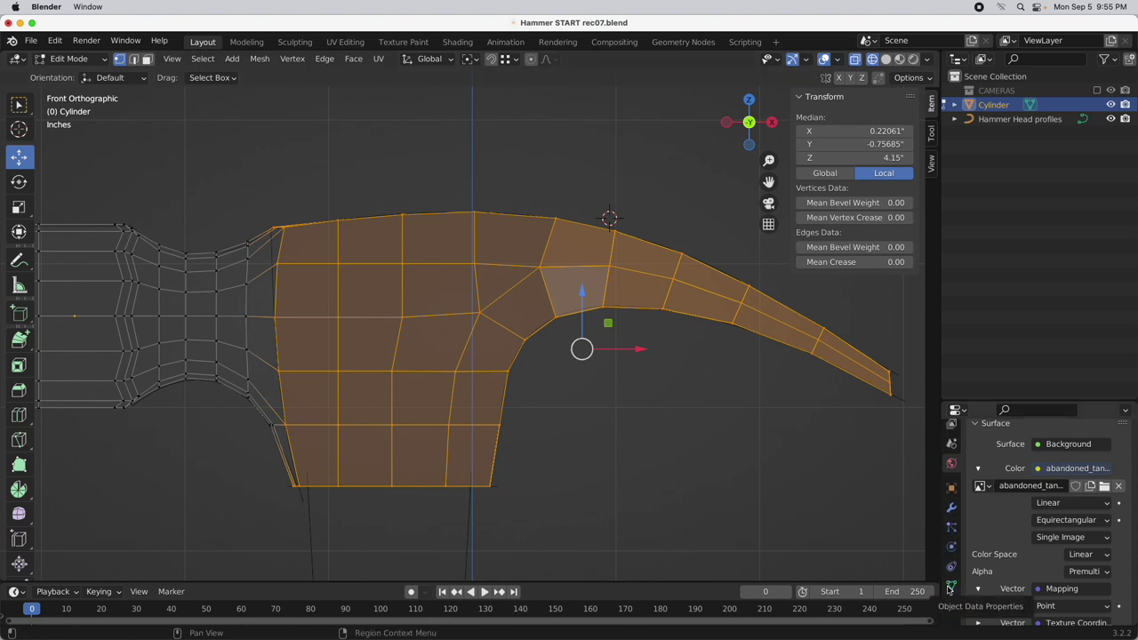
click(950, 588)
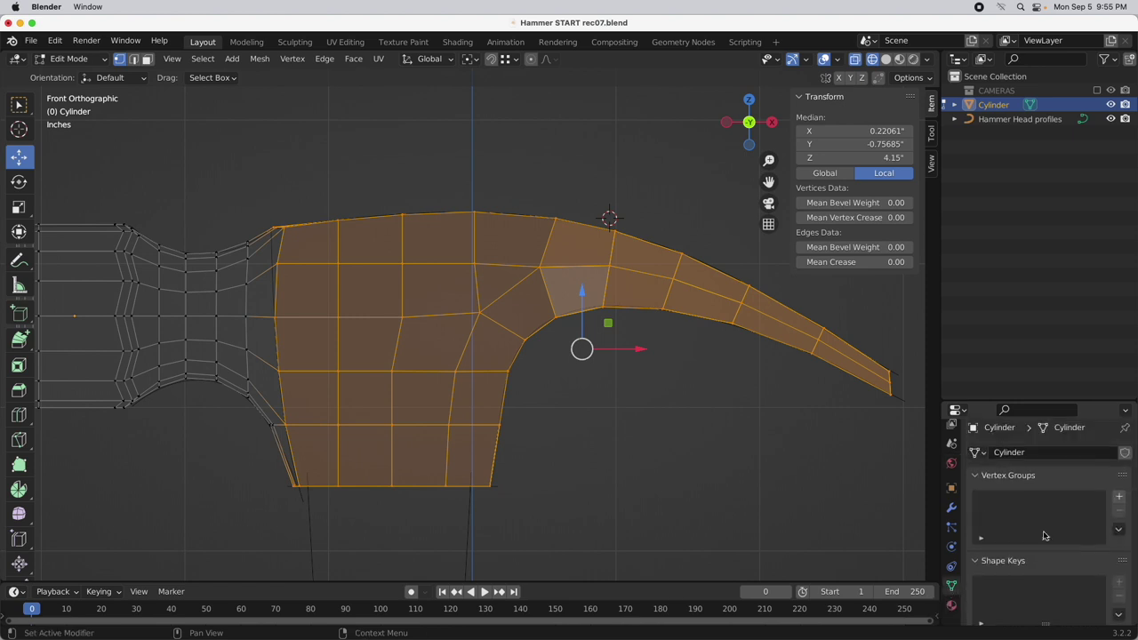
click(1118, 501)
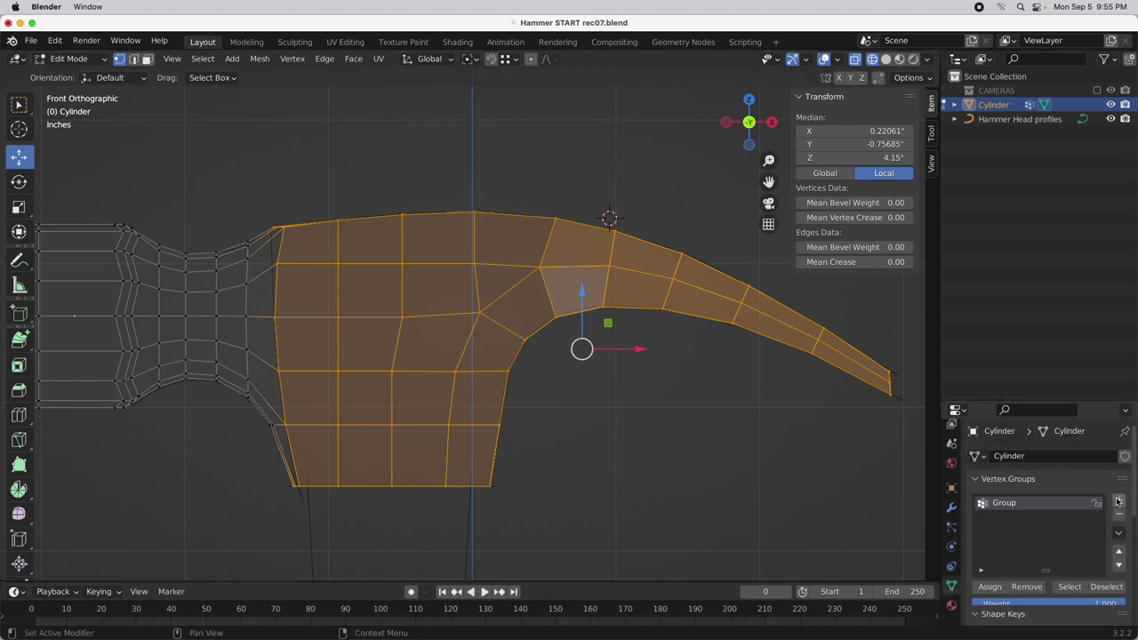
double_click(1014, 503)
text(Boo)
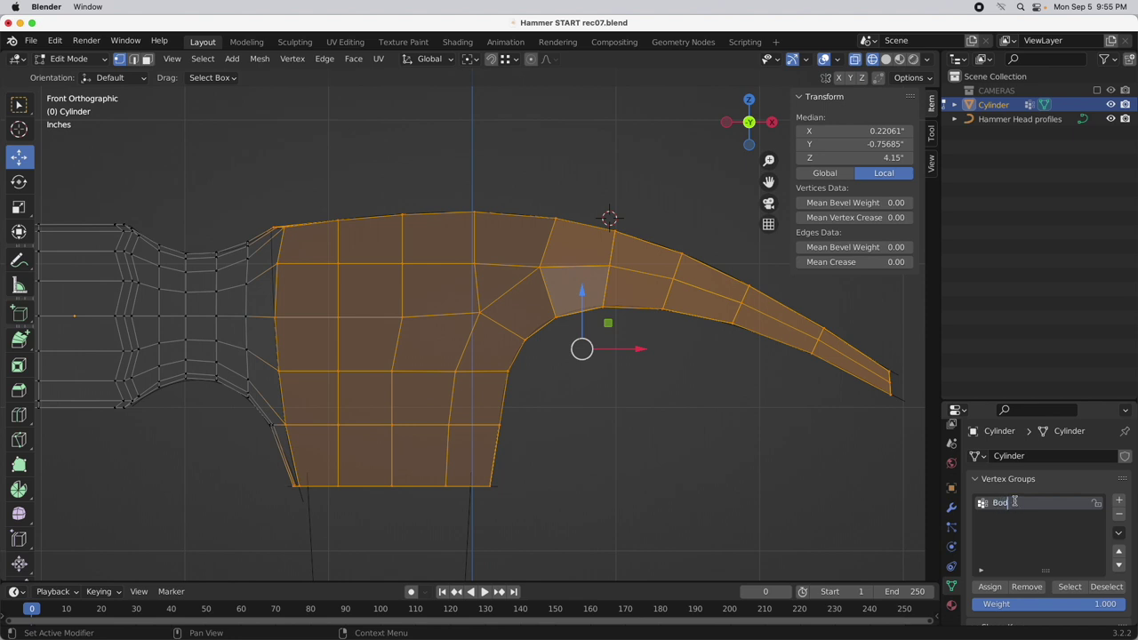
key(Return)
click(989, 588)
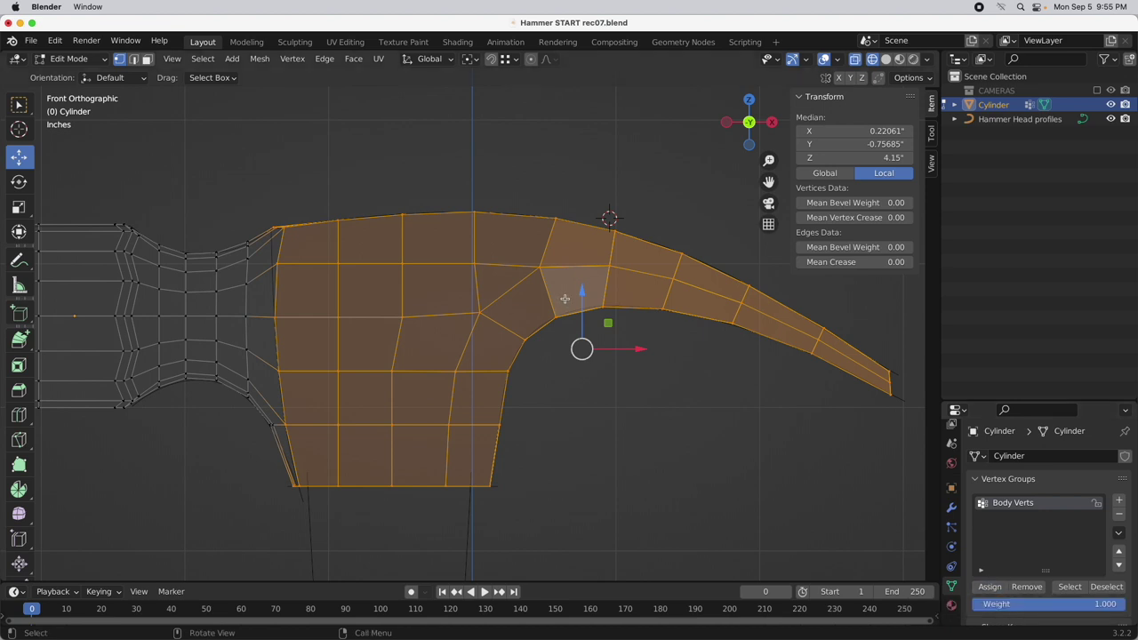
In Object Mode, move the 3D cursor into the hammer body beside the claw's base, about -0.96" in X and -0.64" in Z
key(Tab)
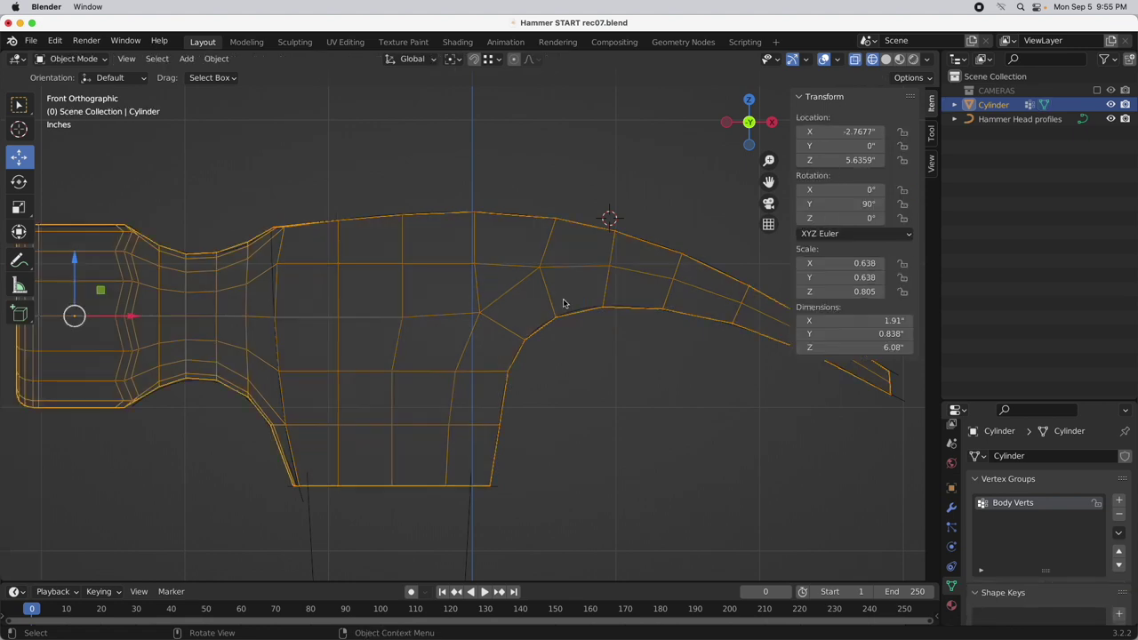
scroll(561, 300, down, 4)
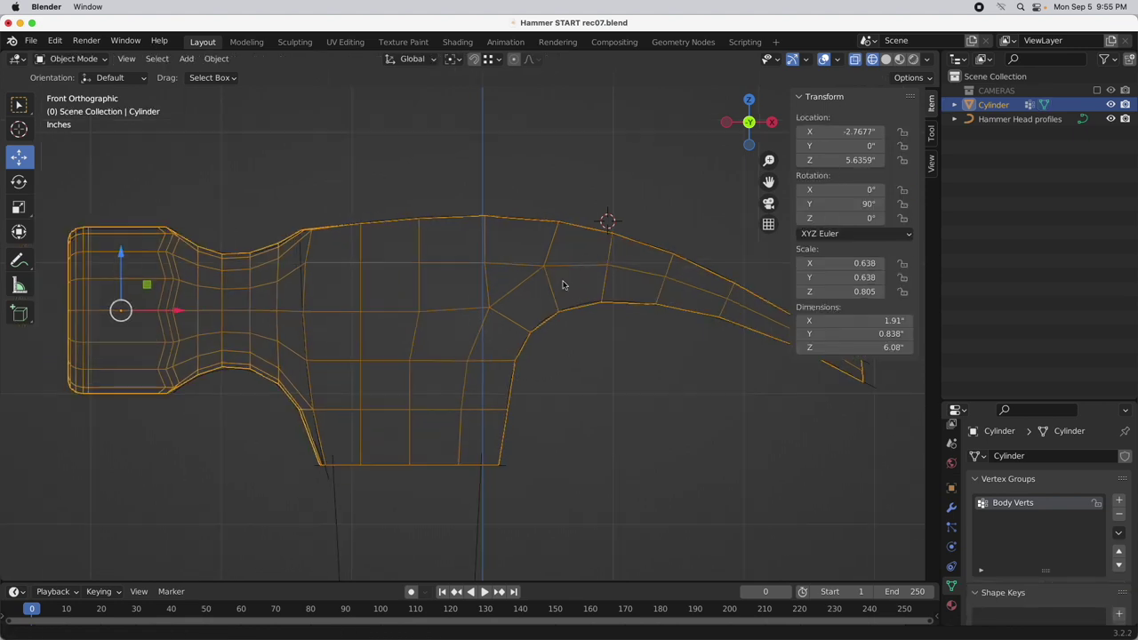
shift+middle_drag(559, 345, 505, 353)
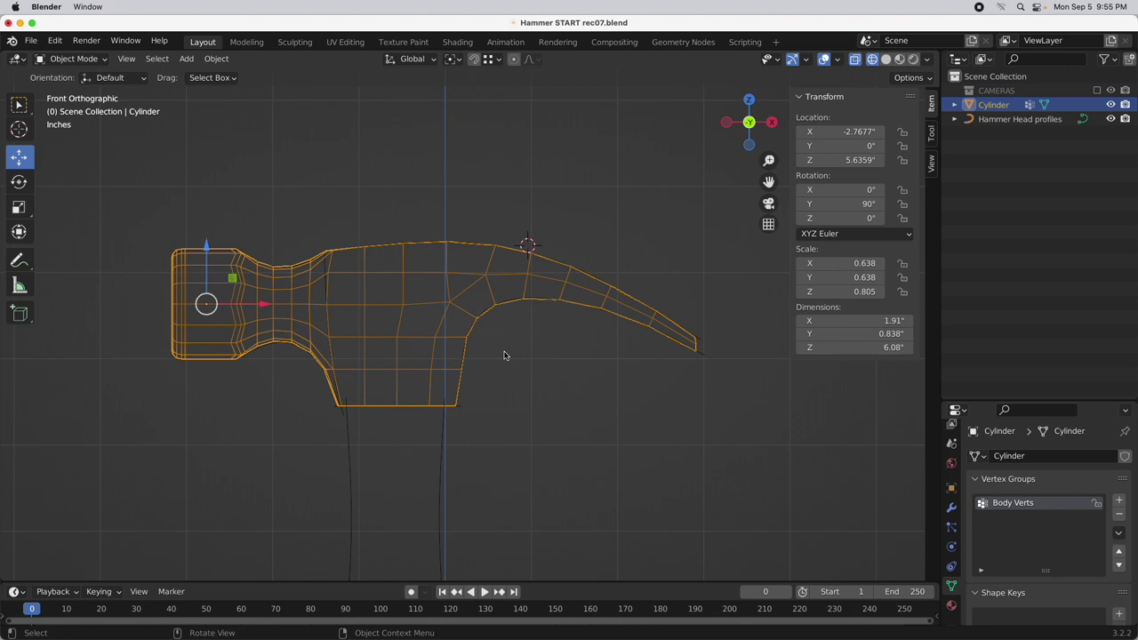
click(185, 60)
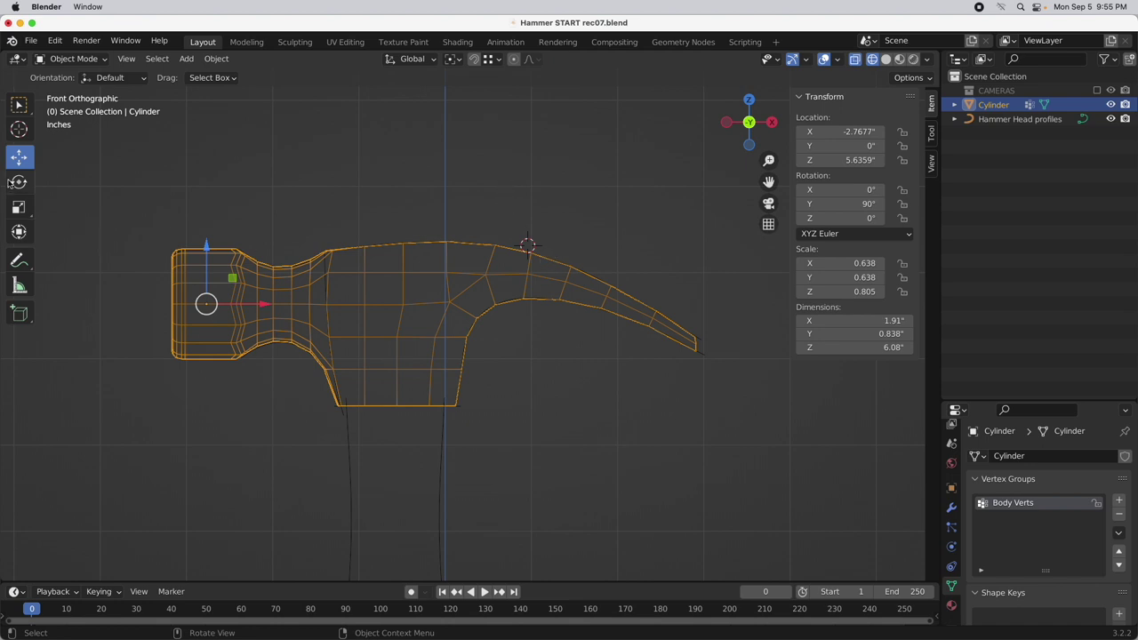
click(19, 129)
drag(528, 247, 449, 302)
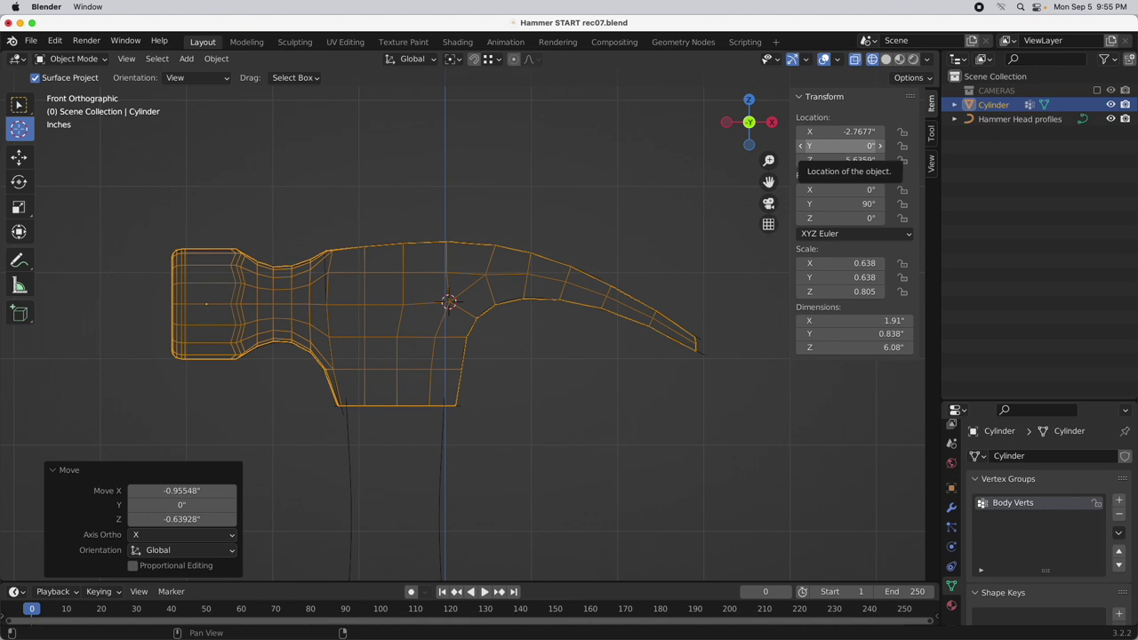
Add a lattice at the 3D cursor and set its radius to 2"
click(189, 58)
click(205, 197)
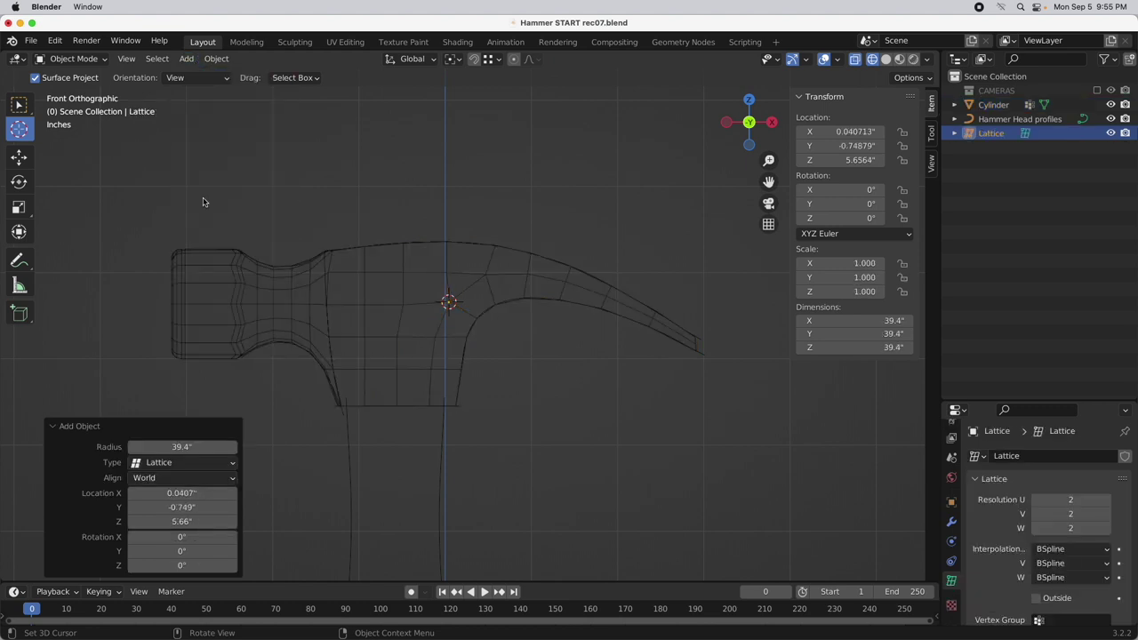
click(181, 447)
text(1)
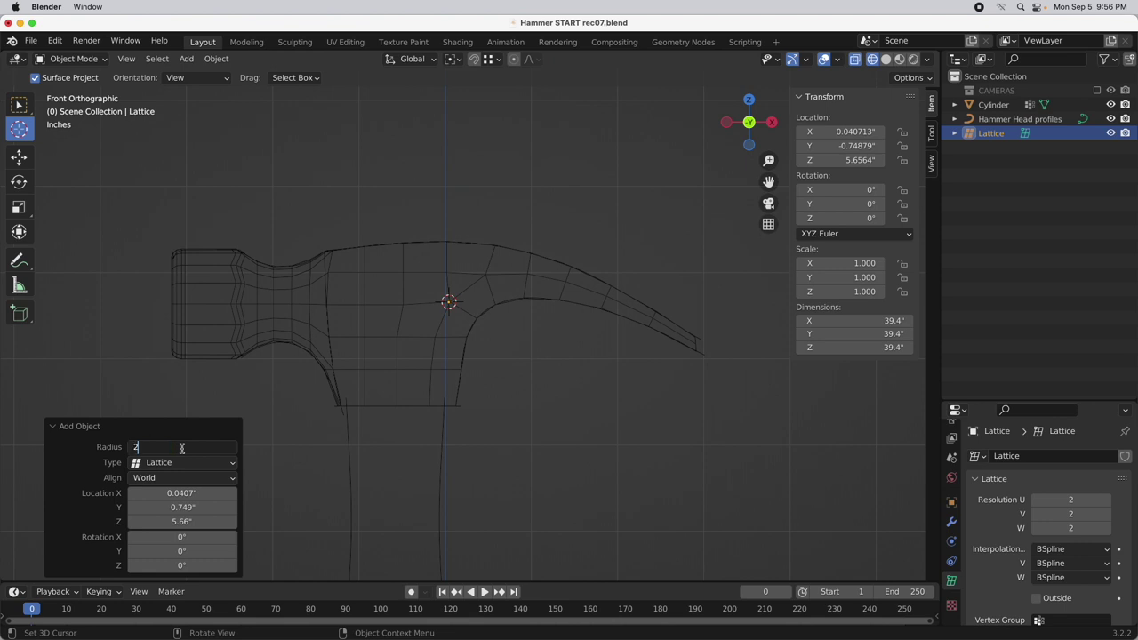
key(Return)
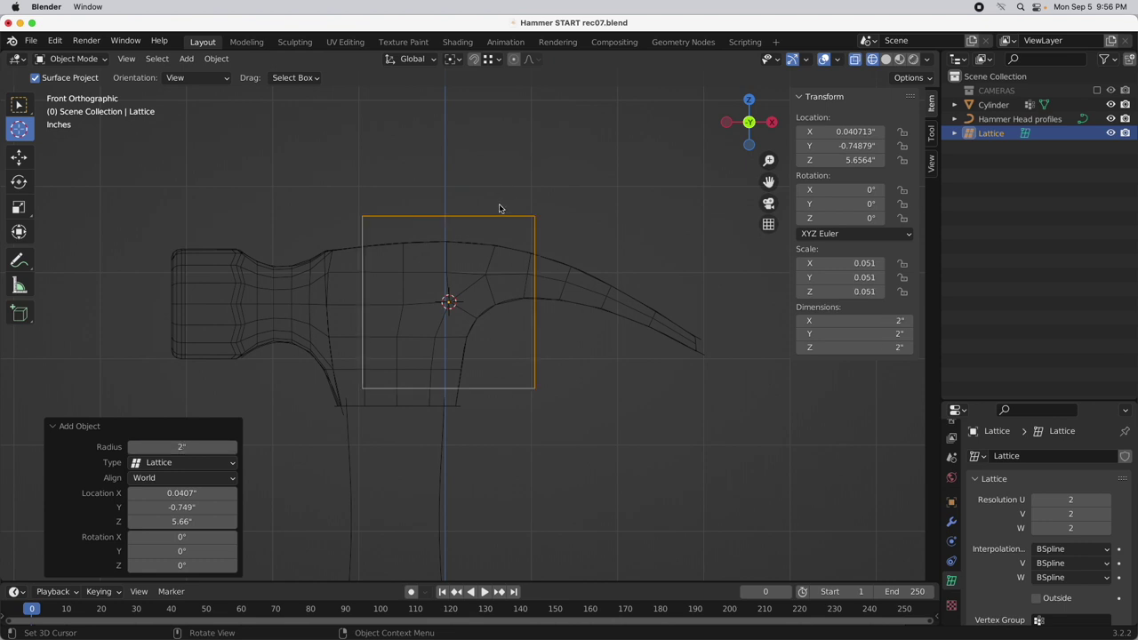
Scale the lattice by about 1.967 along X and move it about 0.67" in X toward the claw
key(s)
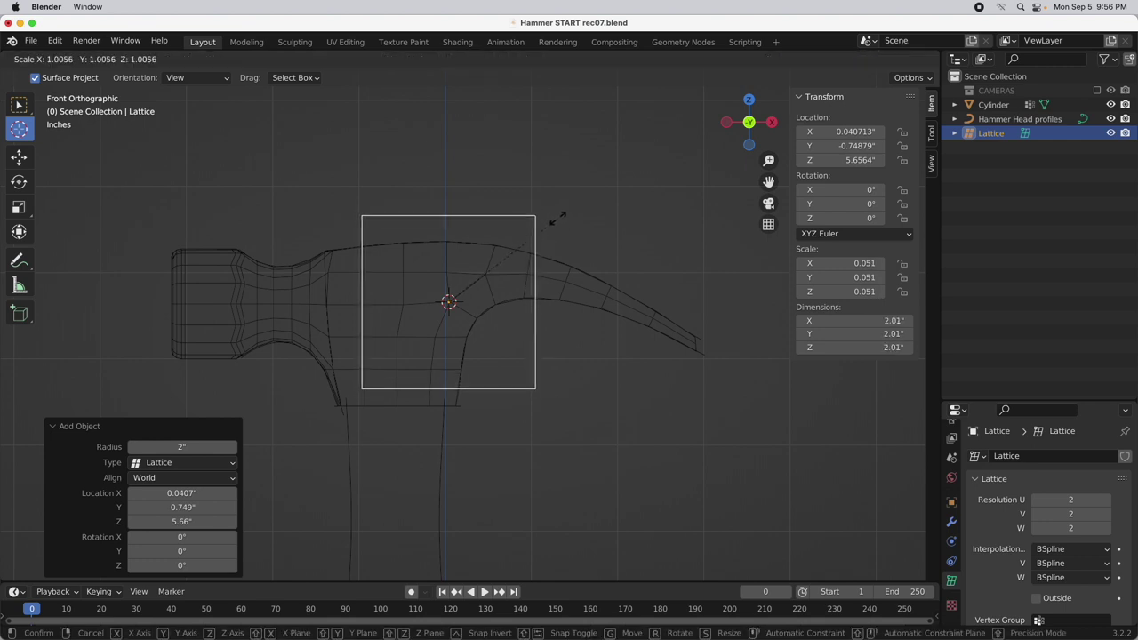
key(x)
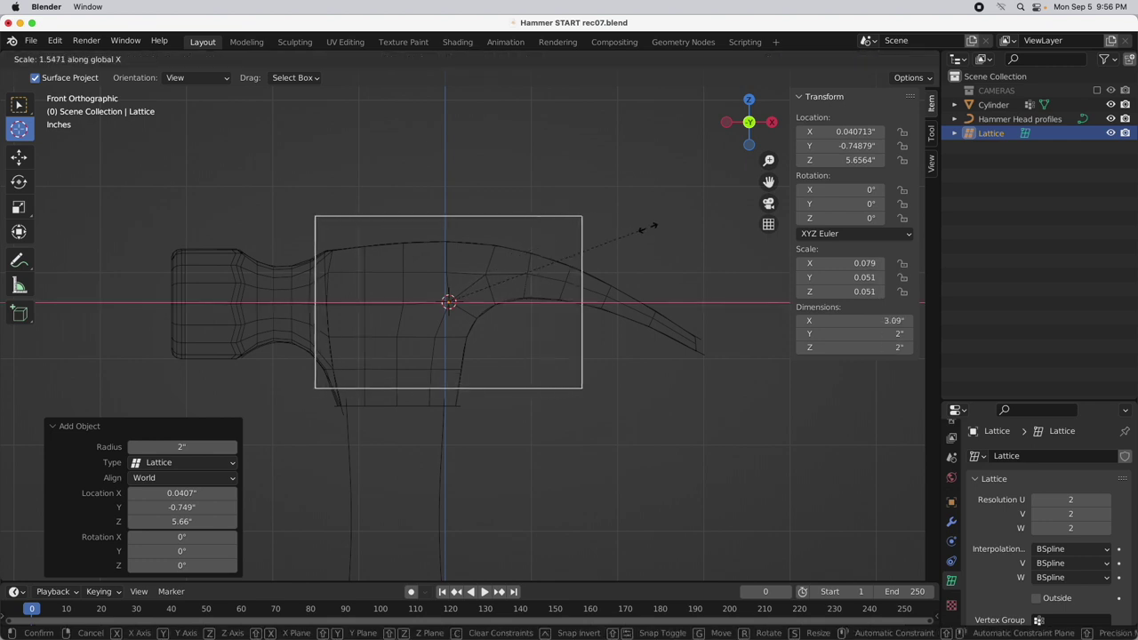
click(706, 226)
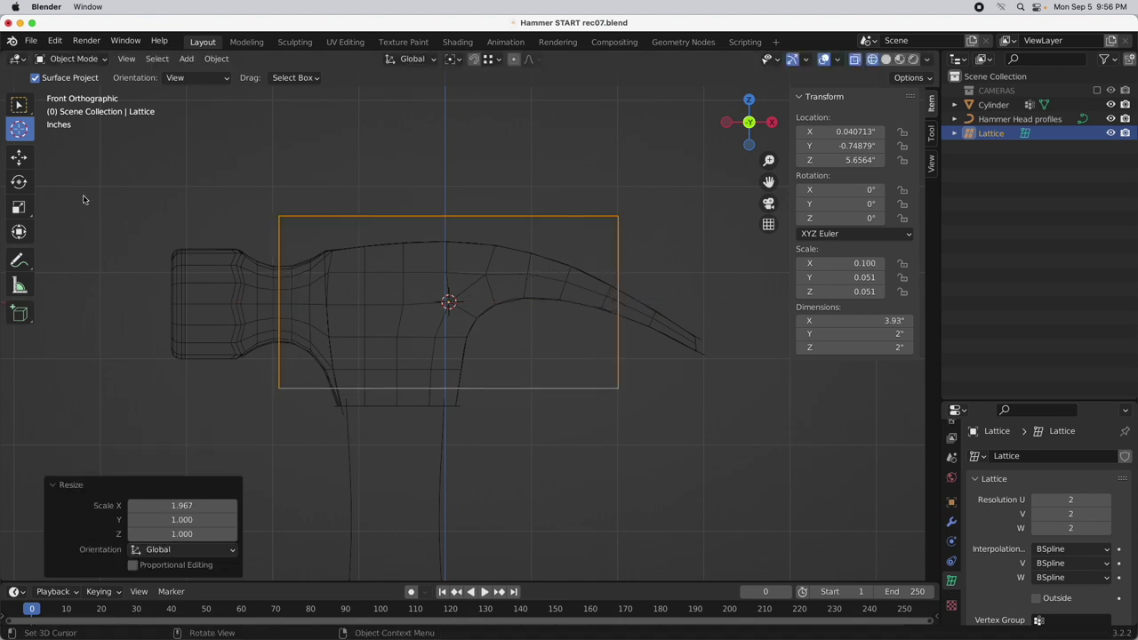
click(18, 156)
drag(506, 303, 563, 303)
Scale the lattice by about 1.158 along X and move it about -0.254" in Z to enclose the body and claw
key(s)
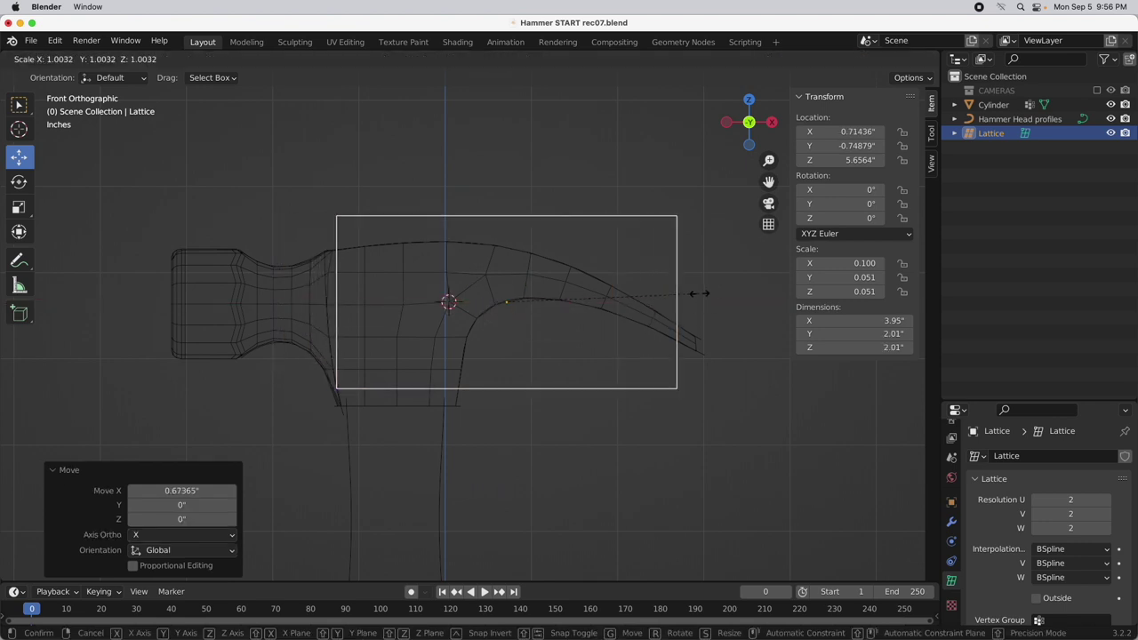
key(x)
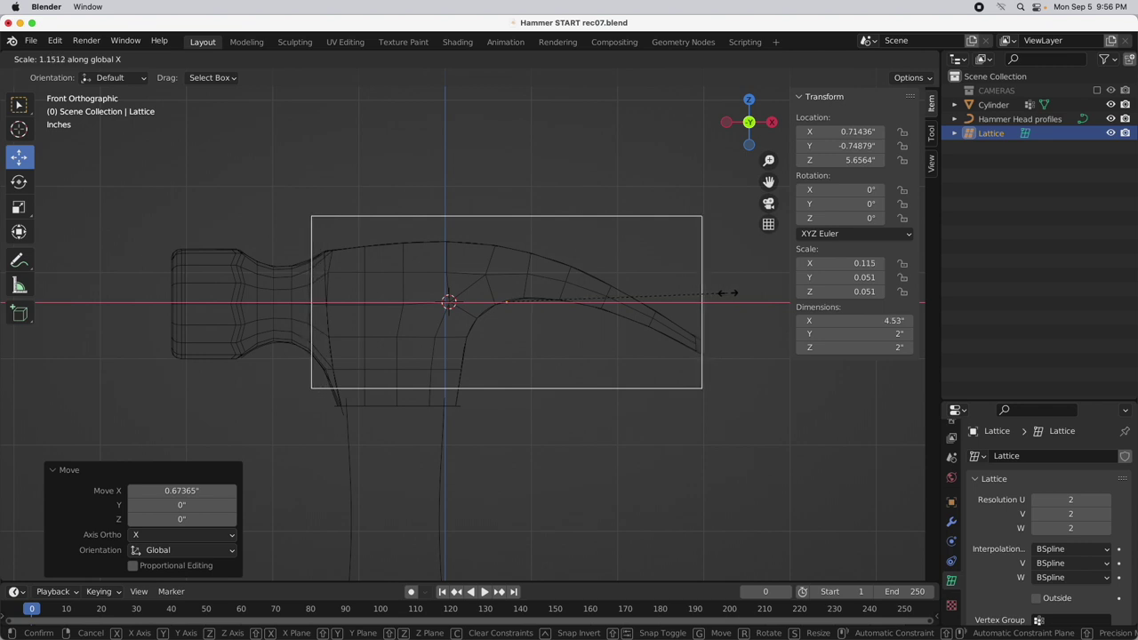
click(724, 292)
key(g)
key(z)
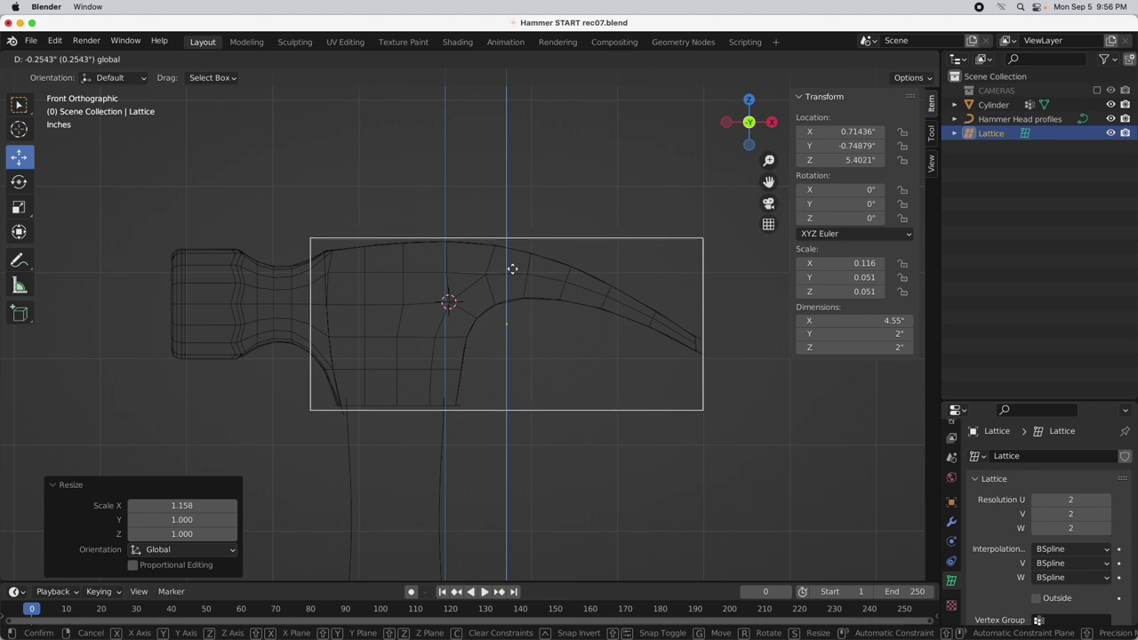
click(512, 268)
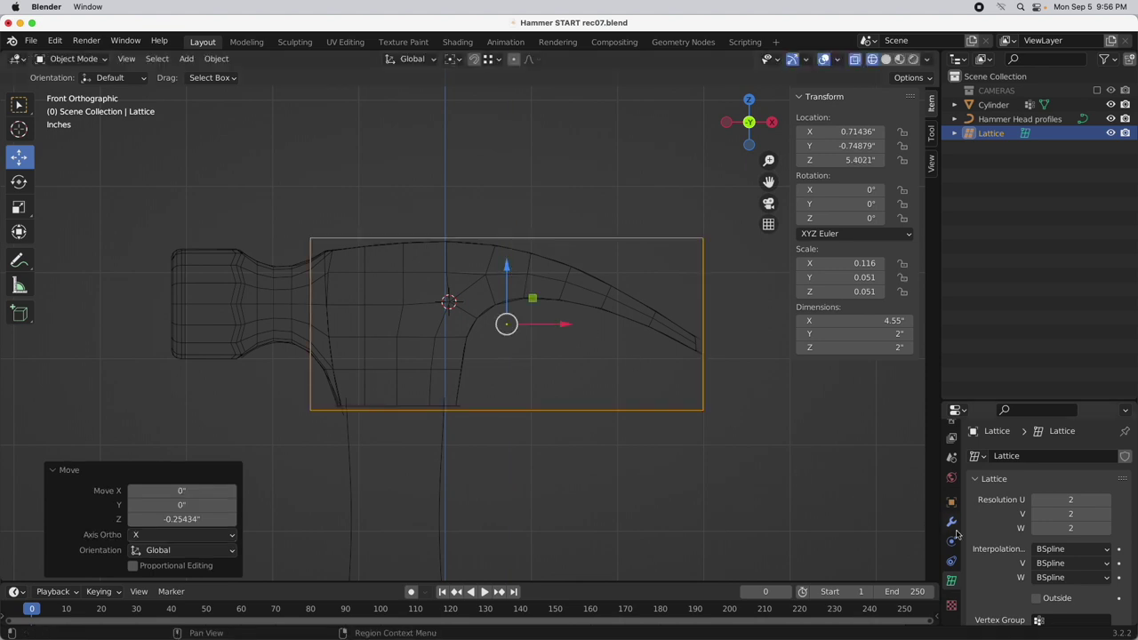
Set the lattice resolution to 4 in U, V and W
click(1073, 501)
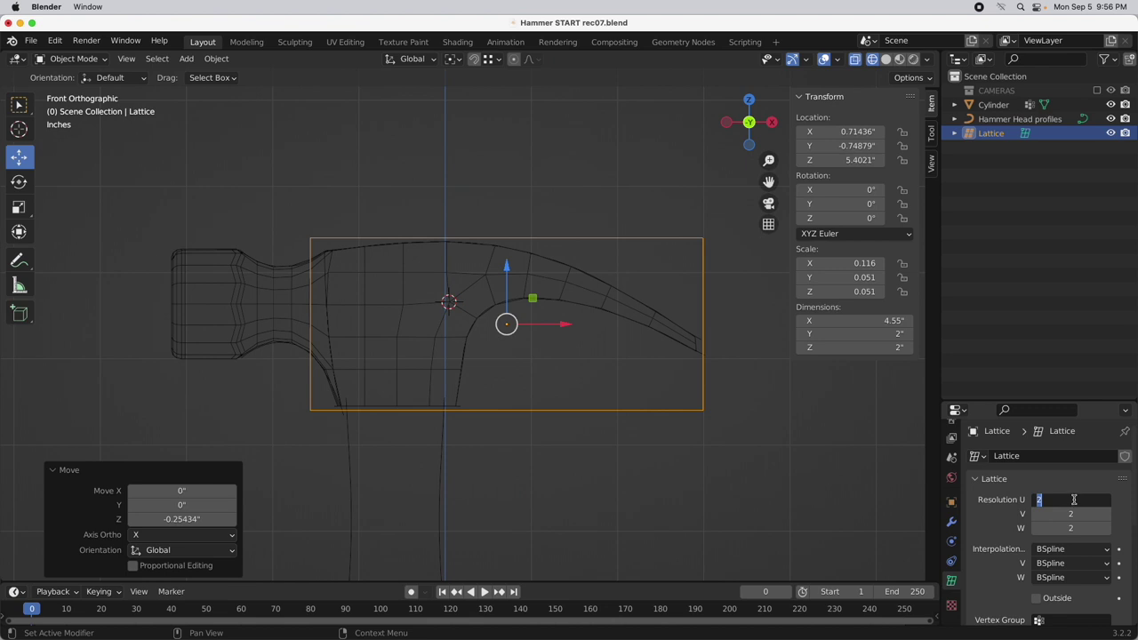
text(4)
key(Tab)
text(4)
key(Tab)
text(4)
key(Return)
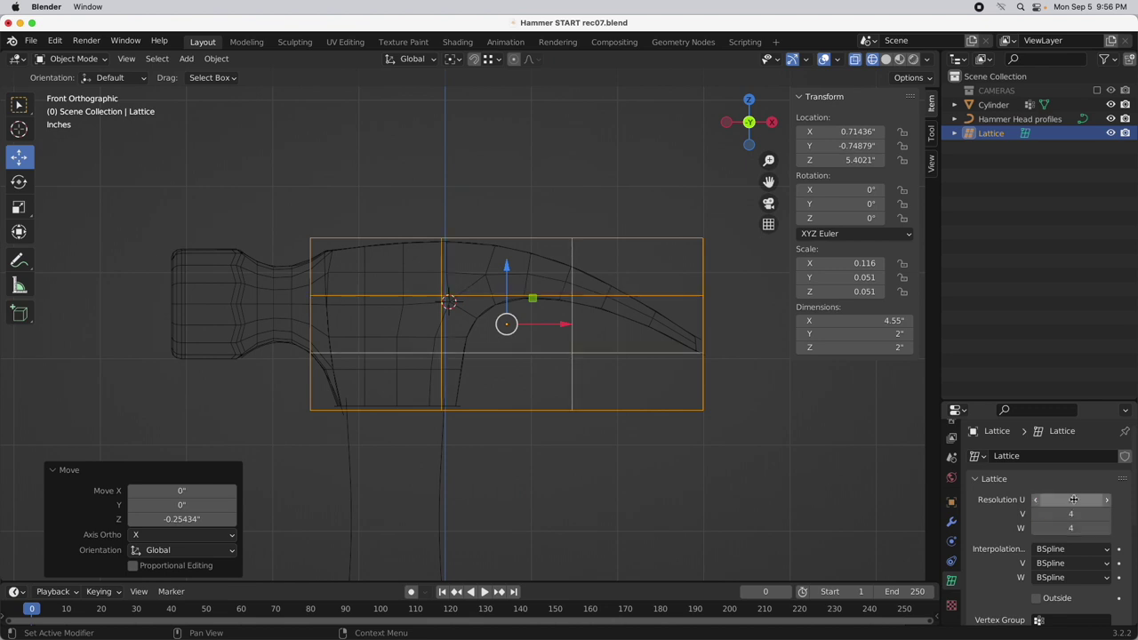
In the left view, scale the lattice down along Y to about 1" and move it about 0.19" in Y toward the centreline
click(726, 124)
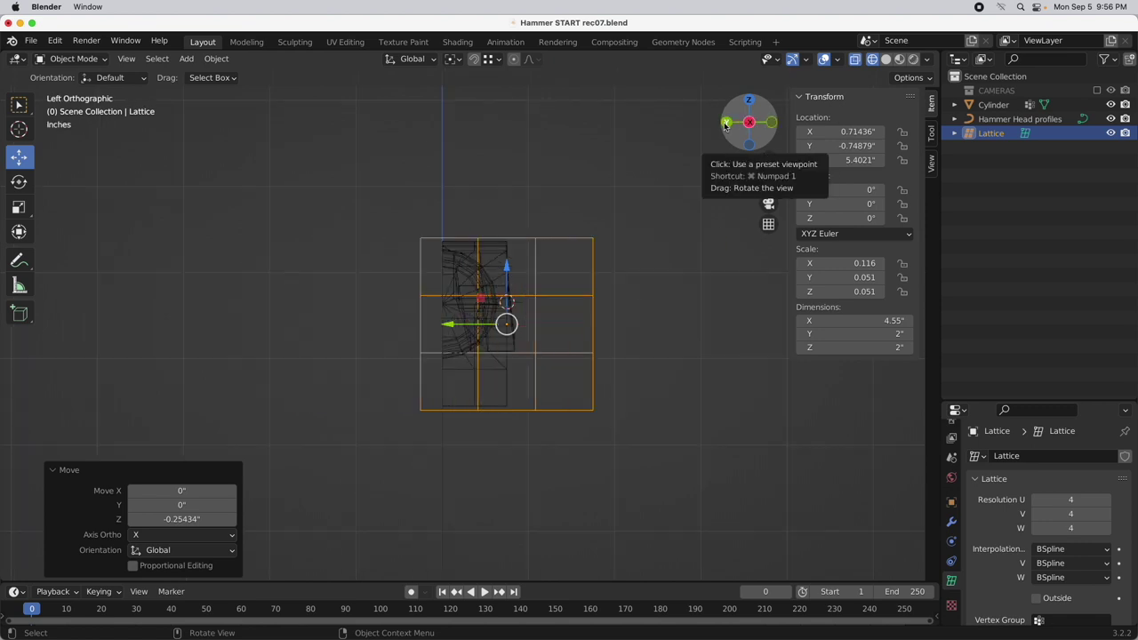
scroll(476, 334, up, 3)
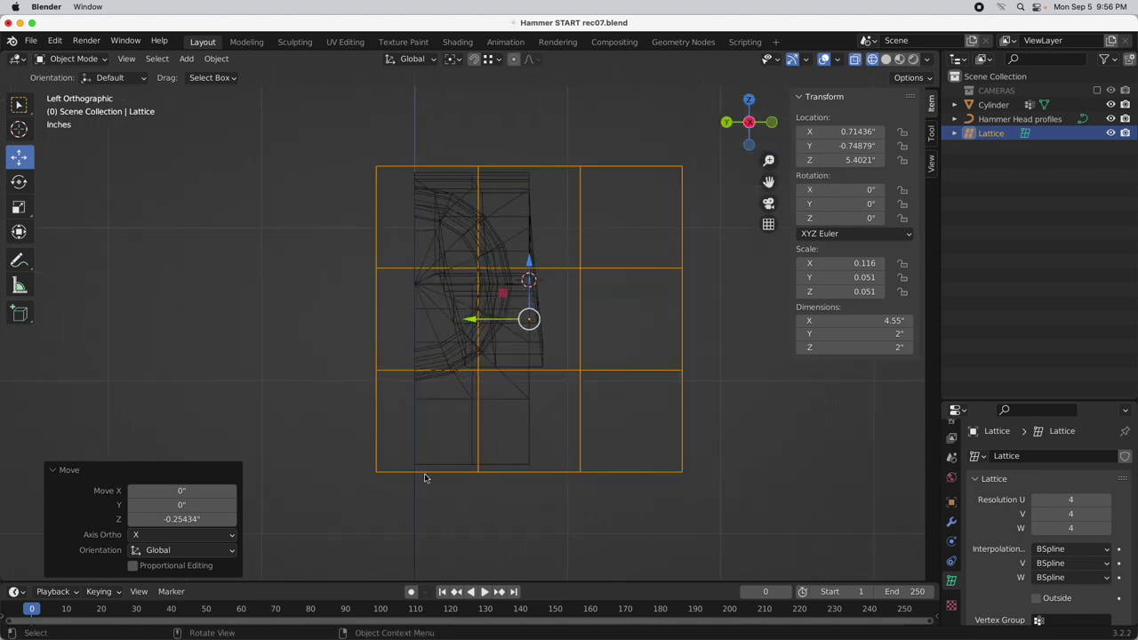
key(s)
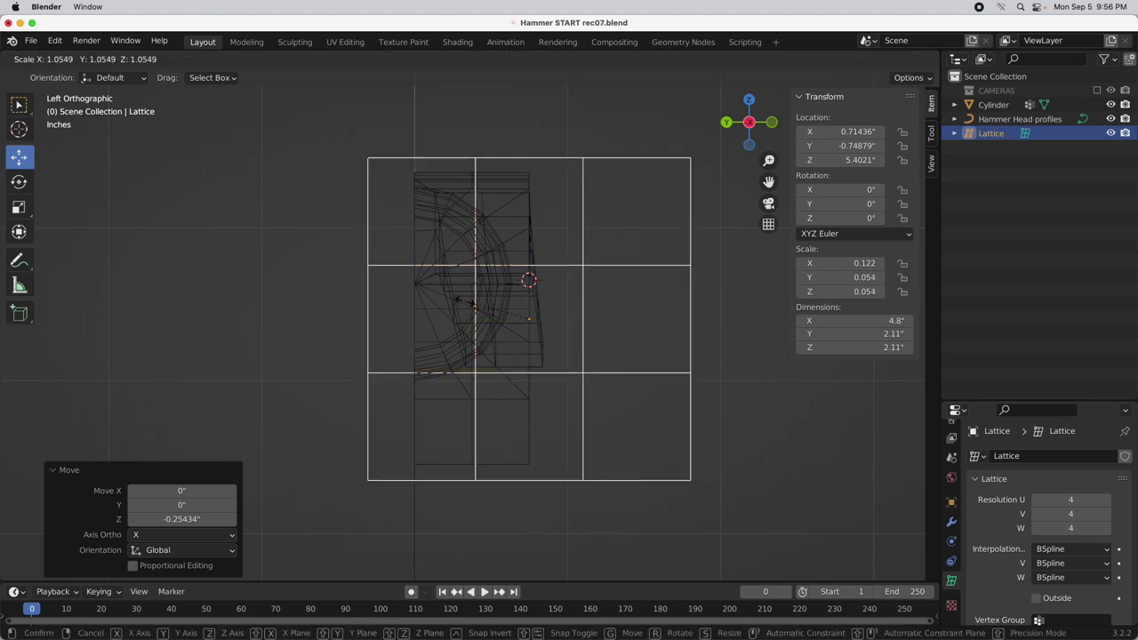
key(y)
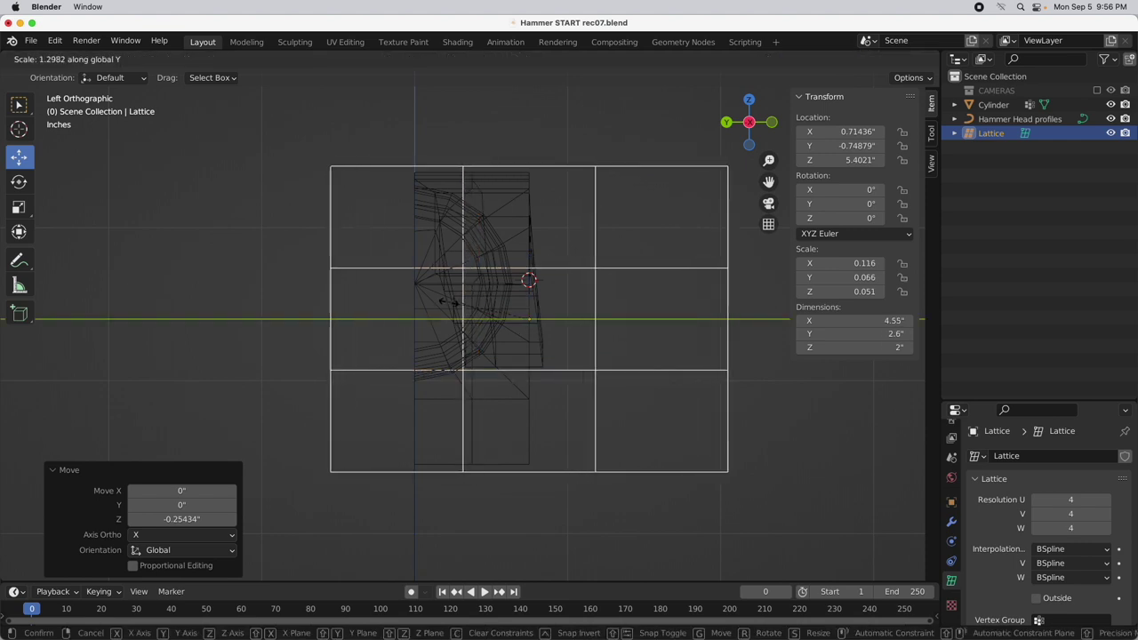
click(498, 305)
drag(495, 323, 464, 327)
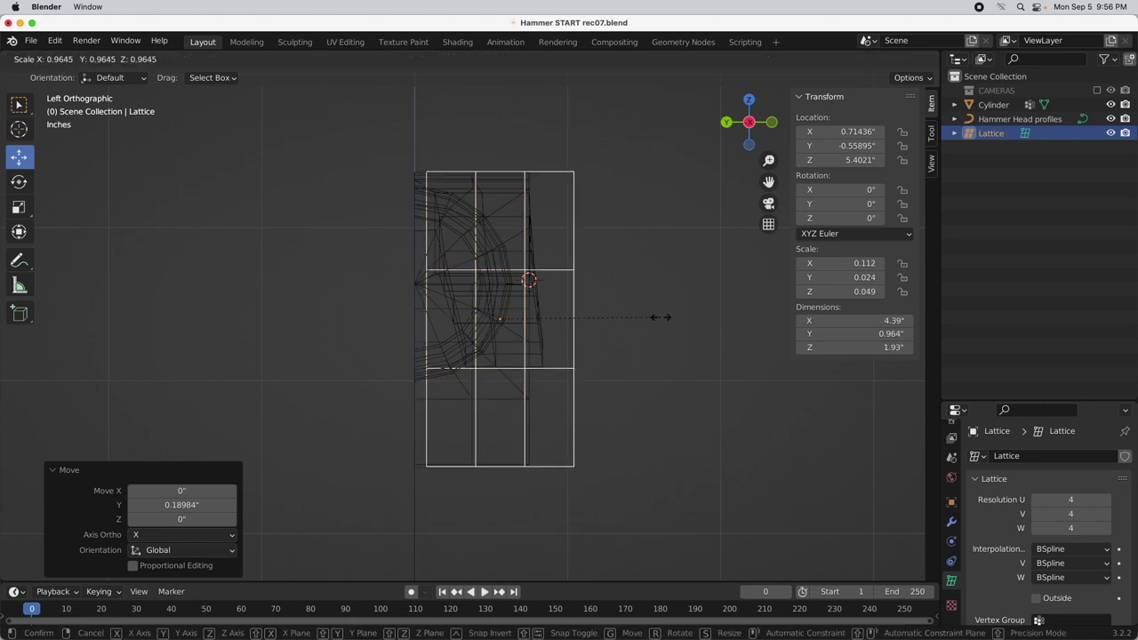
Scale the lattice along Y to about 0.861" and move it about 0.093" in Y to fit around the half head
key(y)
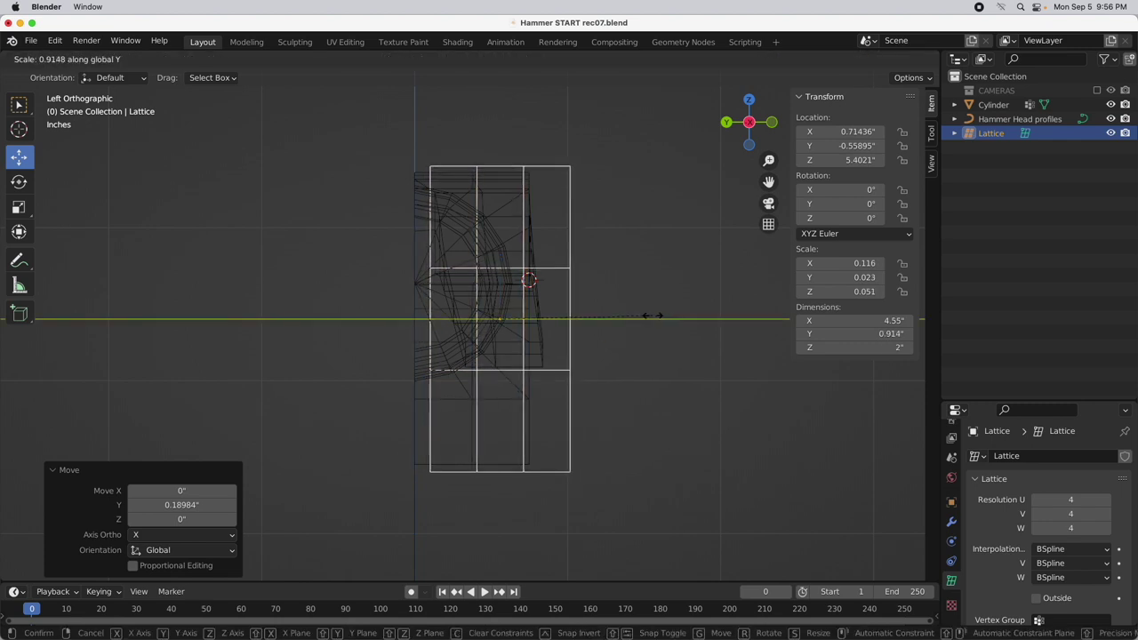
click(643, 316)
drag(445, 321, 429, 322)
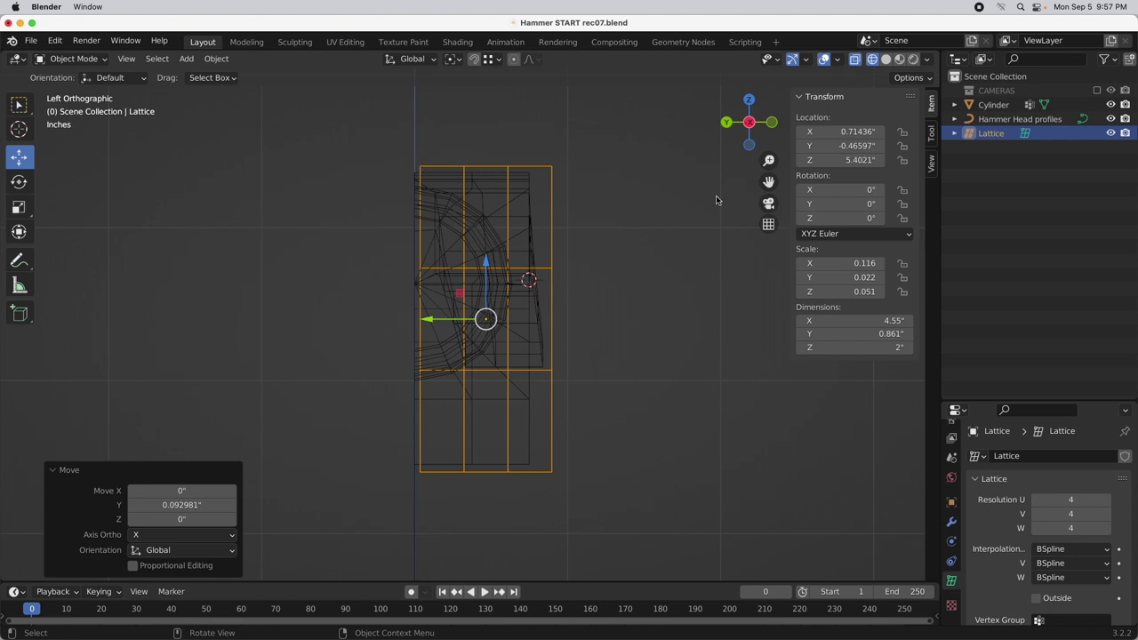
In the front view, select the hammer head mesh and apply its scale
click(771, 122)
scroll(480, 303, down, 4)
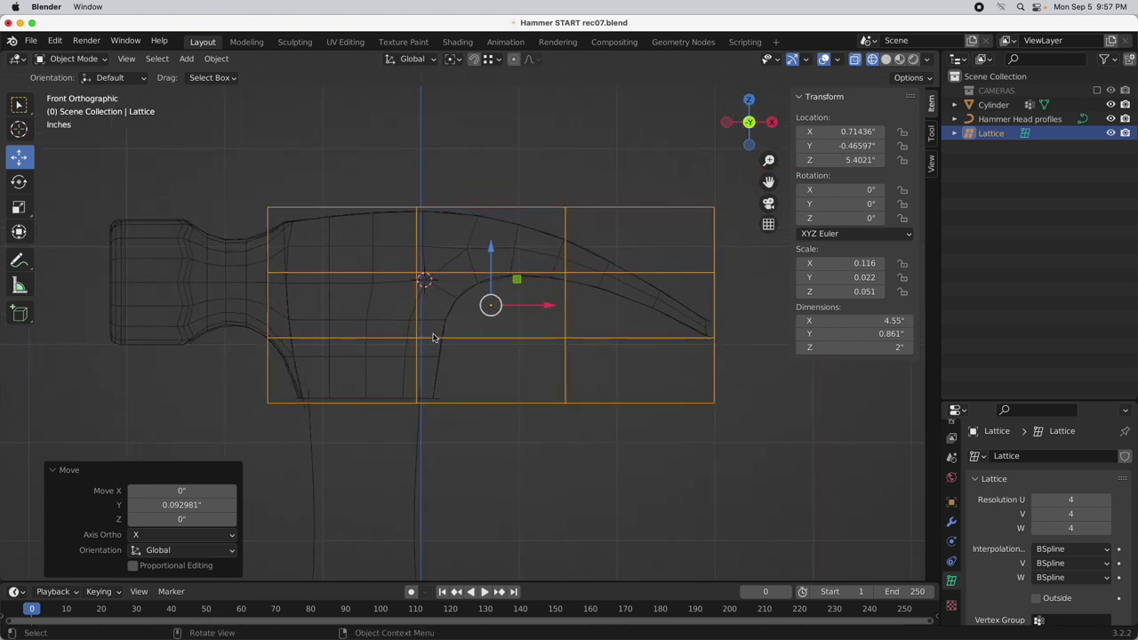
click(206, 59)
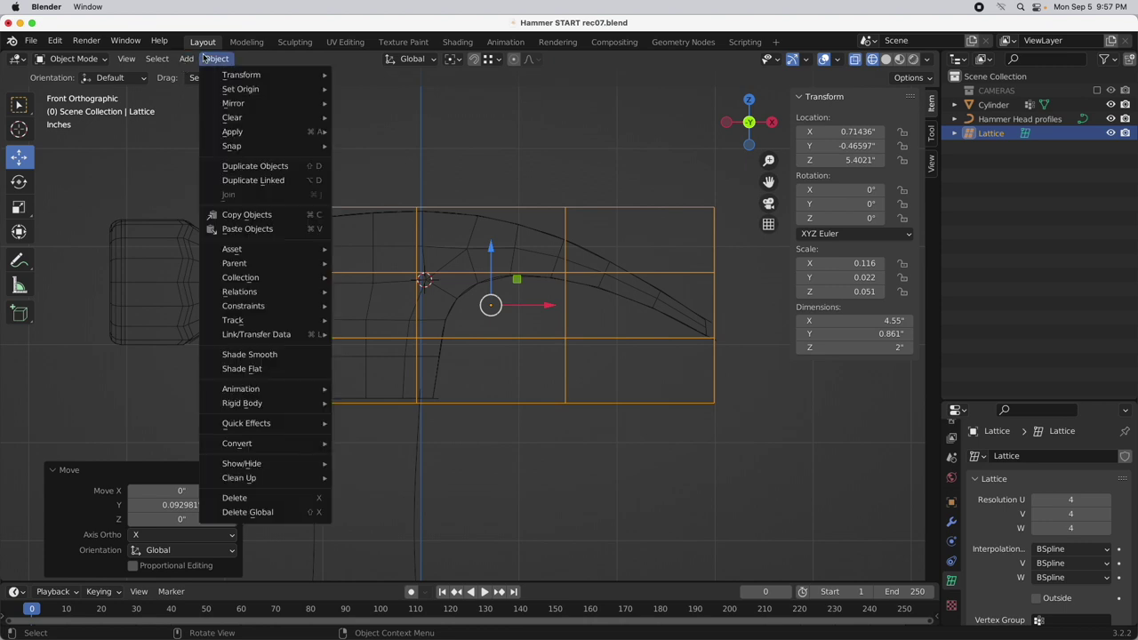
mouse_move(237, 134)
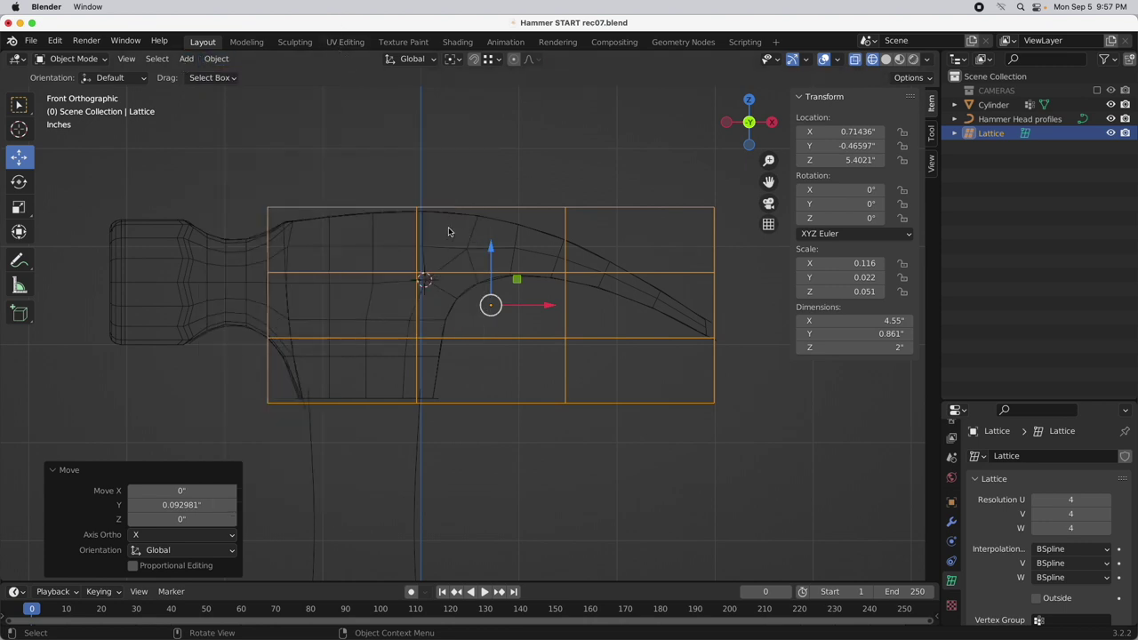
click(372, 224)
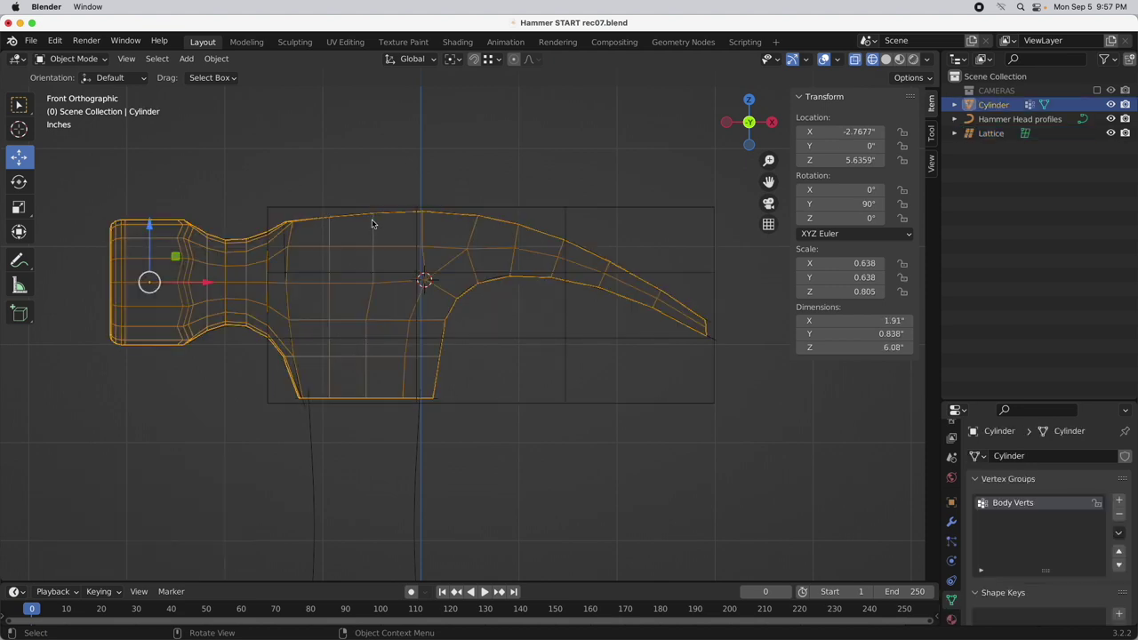
click(210, 61)
mouse_move(240, 131)
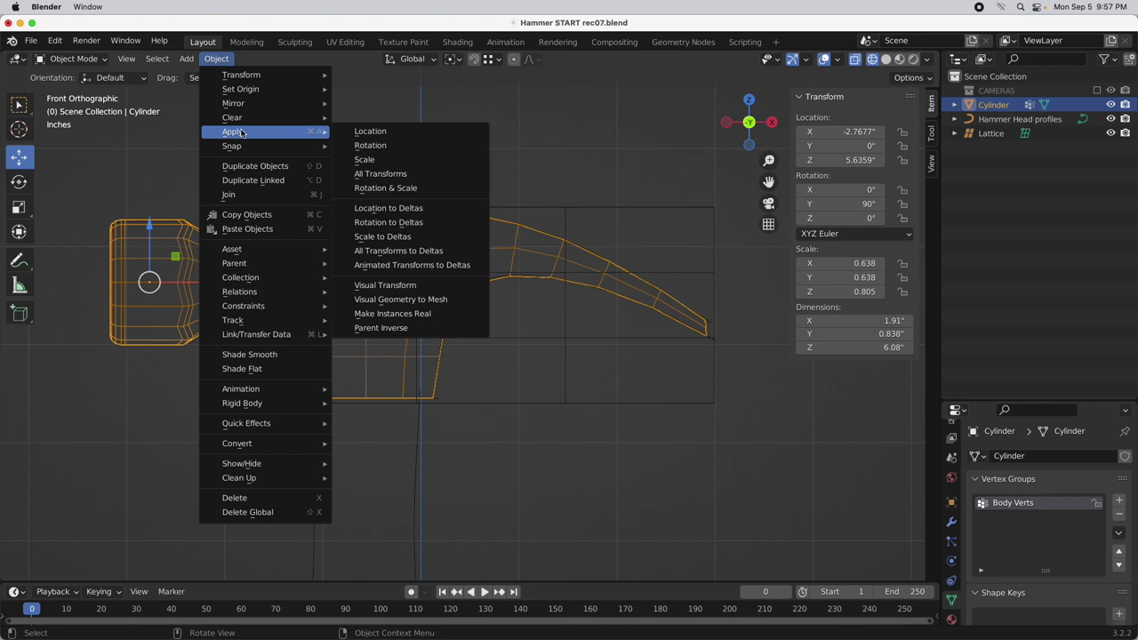
click(408, 160)
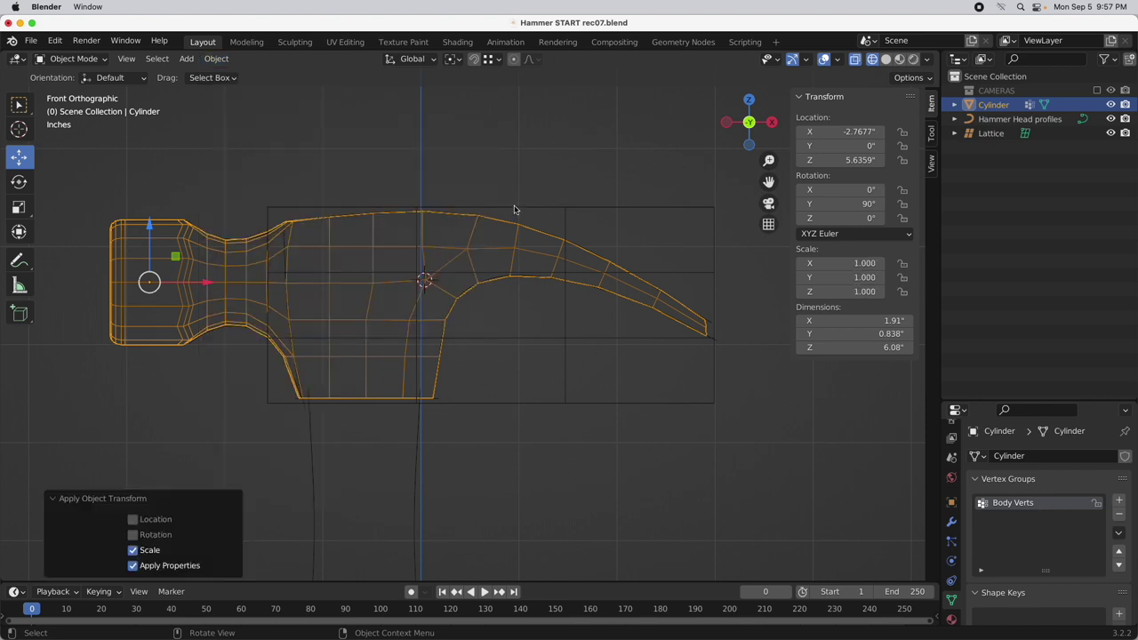
Add a Lattice modifier to the hammer head, using the Lattice object and the Body Verts vertex group
click(951, 522)
click(1002, 456)
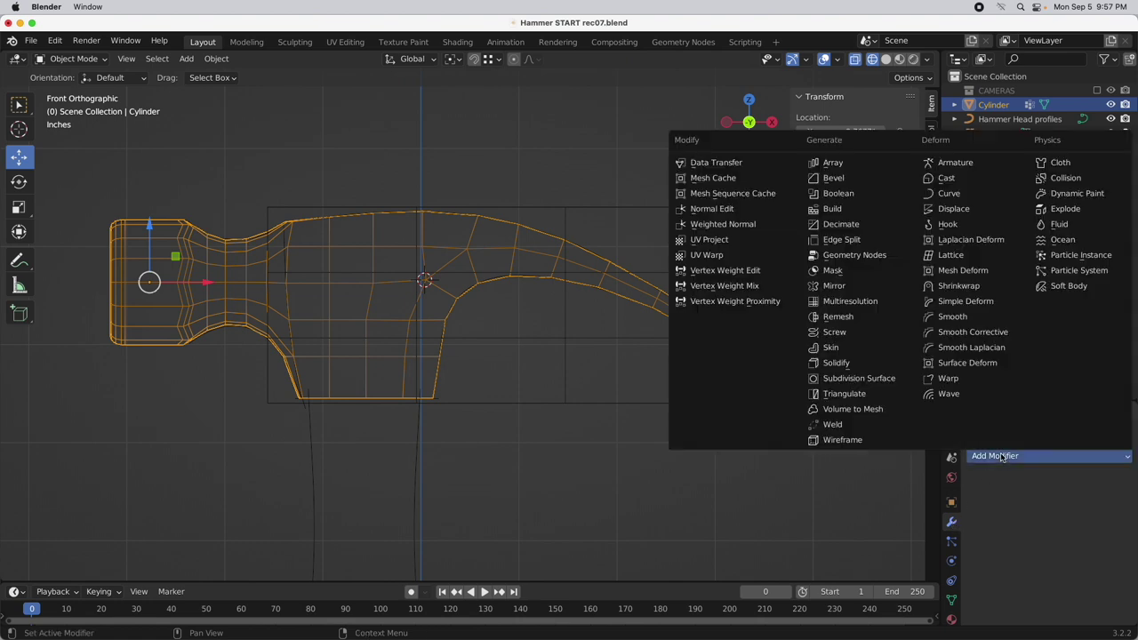
click(945, 255)
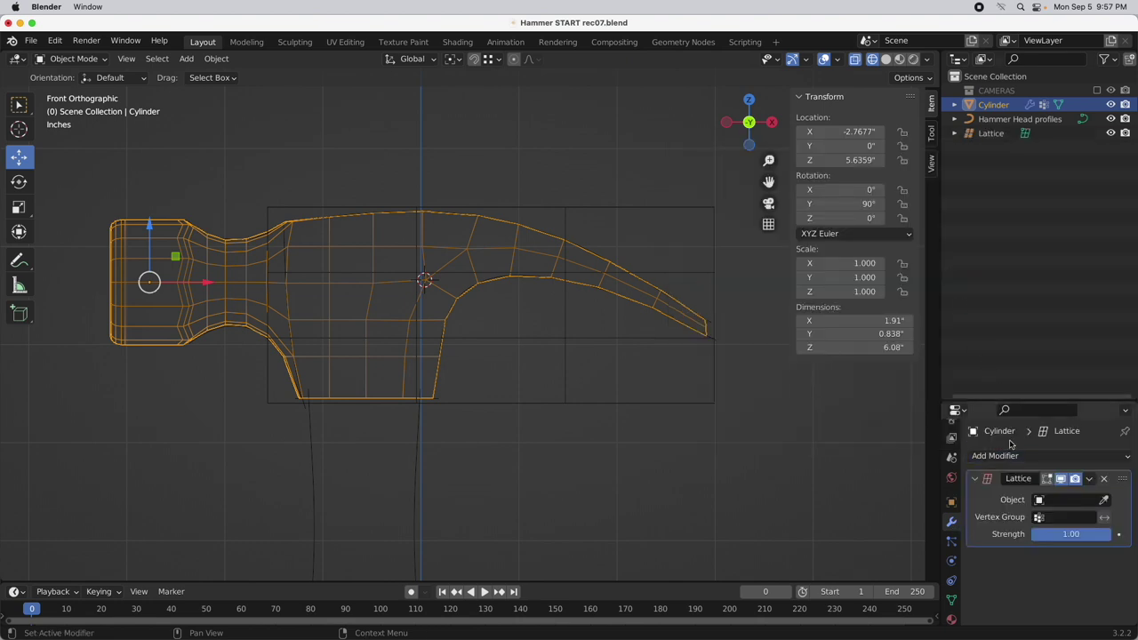
drag(992, 401, 991, 252)
click(1103, 349)
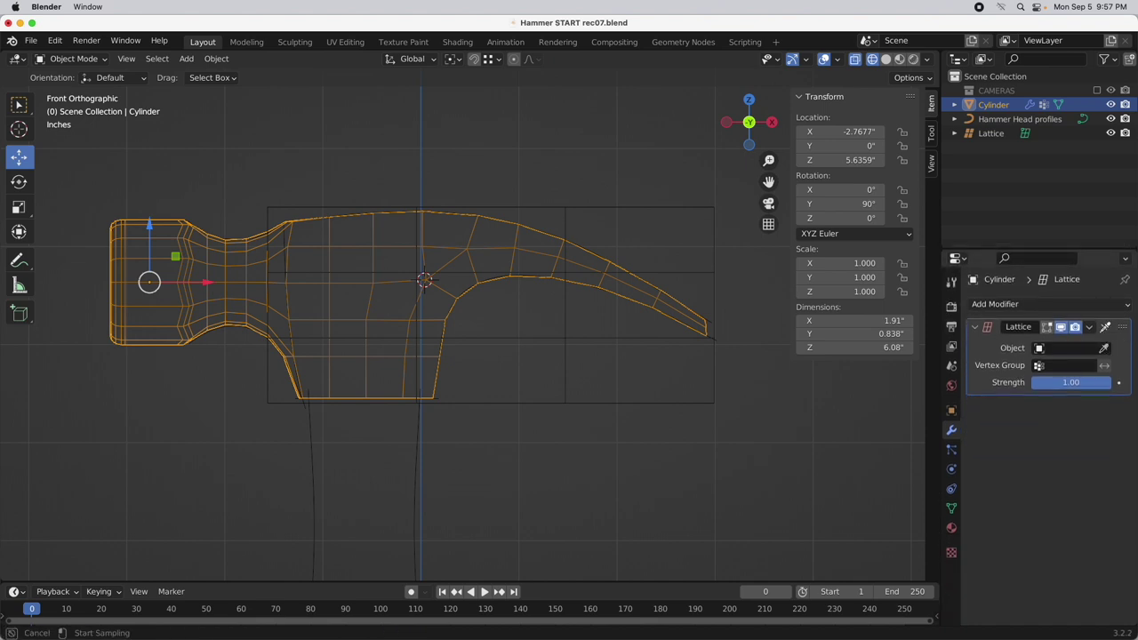
click(992, 131)
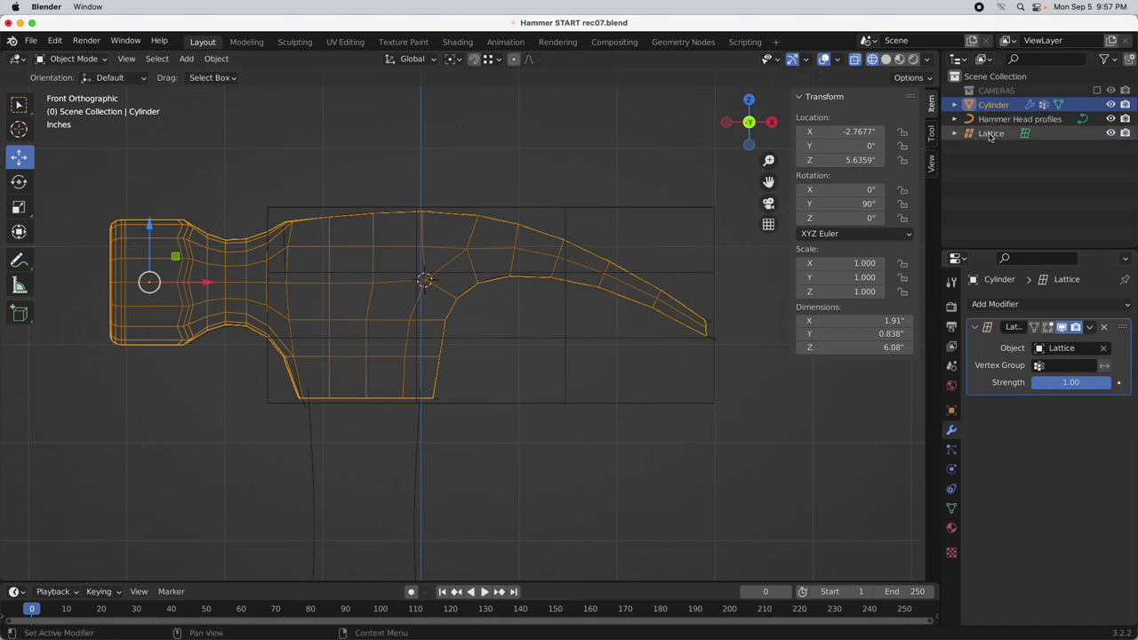
click(1040, 366)
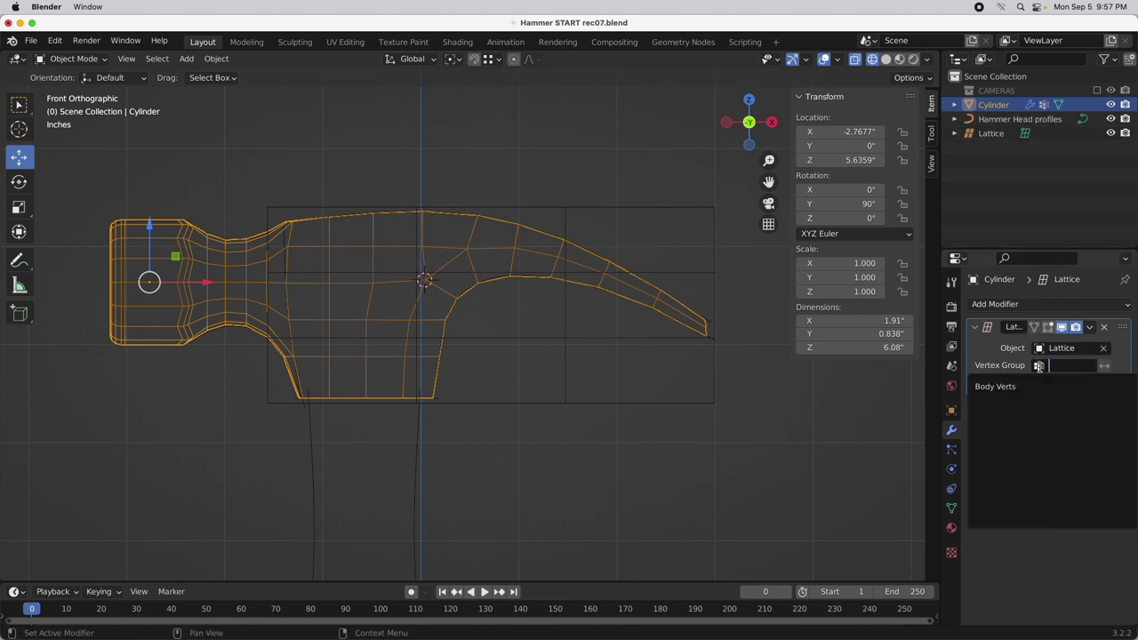
click(1017, 386)
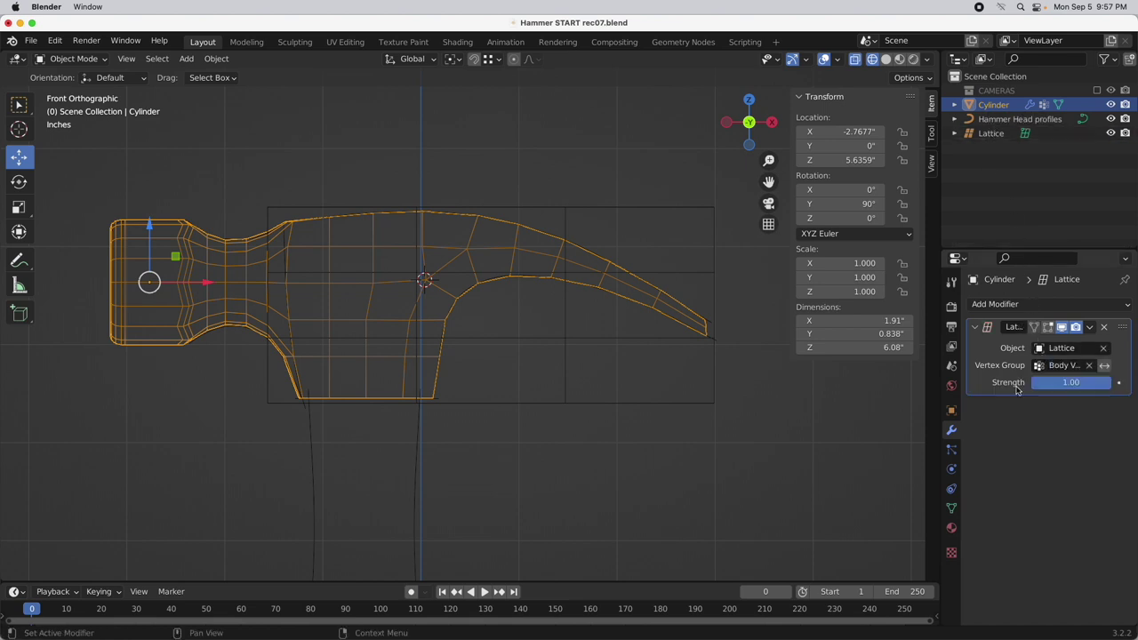
In the lattice's Edit Mode, move its lower outer control points inward in Y, the final move about 0.134", to taper the body's base
click(572, 343)
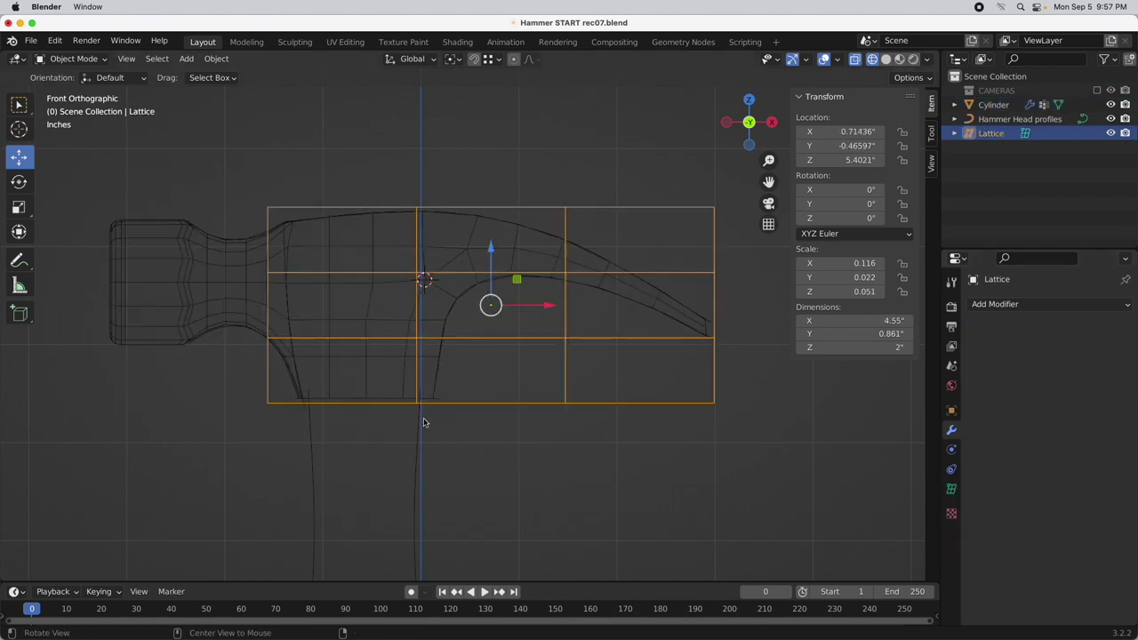
middle_drag(515, 398, 551, 448)
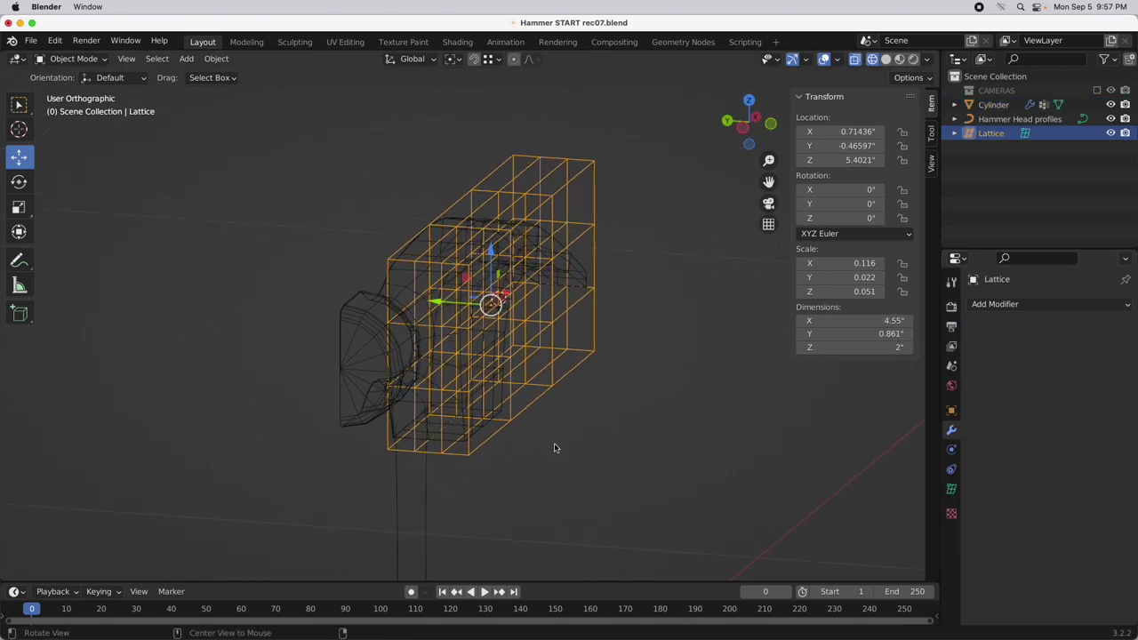
click(742, 129)
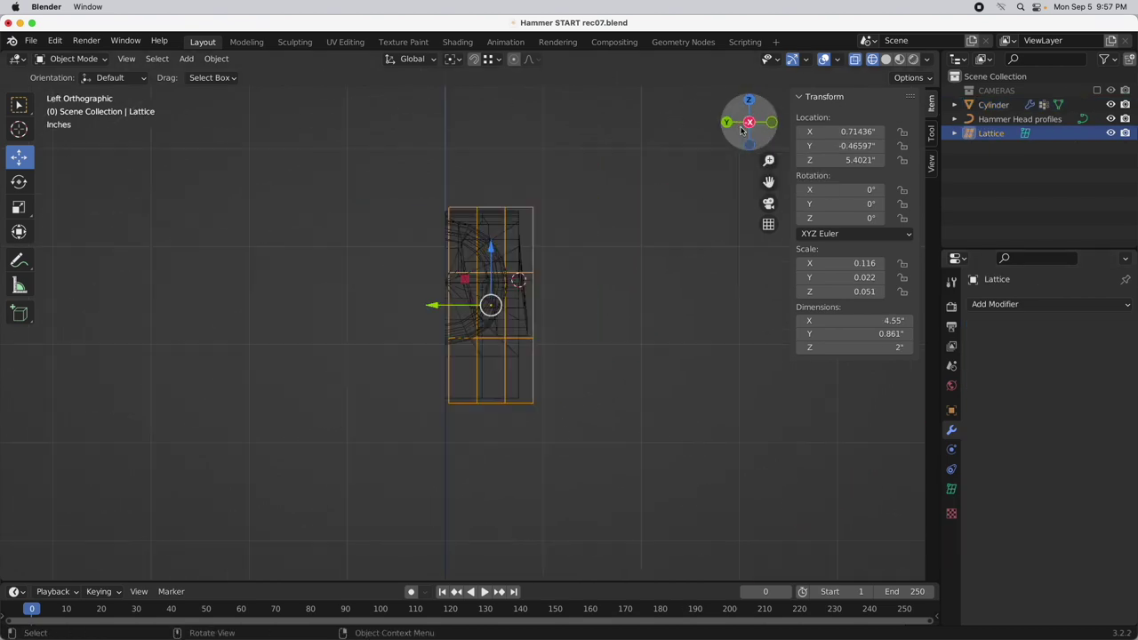
scroll(596, 250, up, 4)
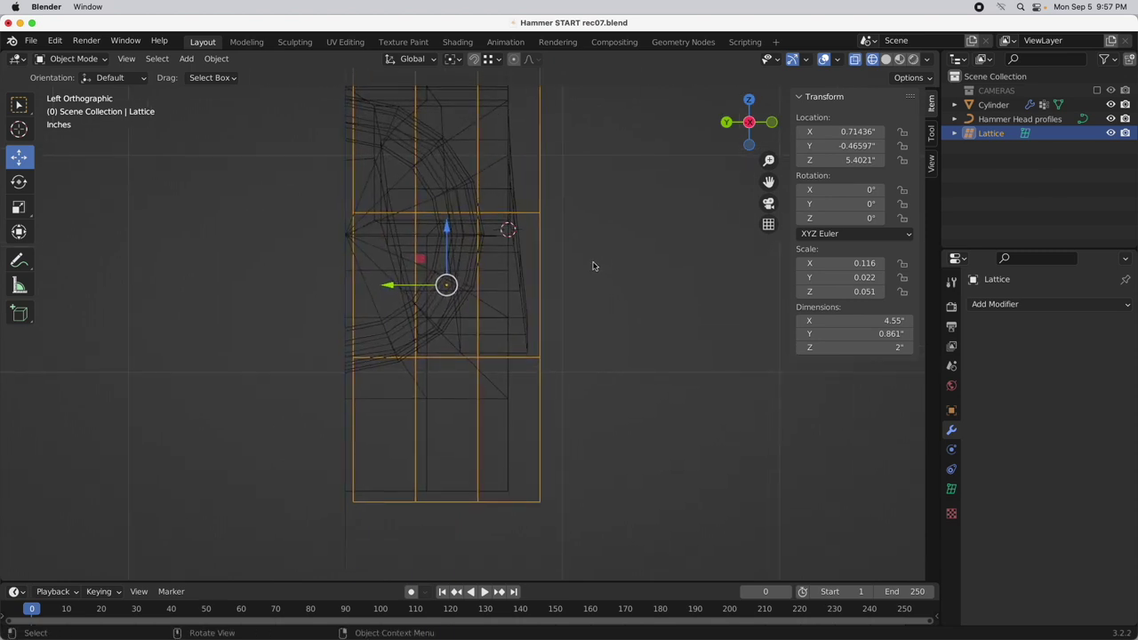
key(Tab)
drag(593, 433, 517, 526)
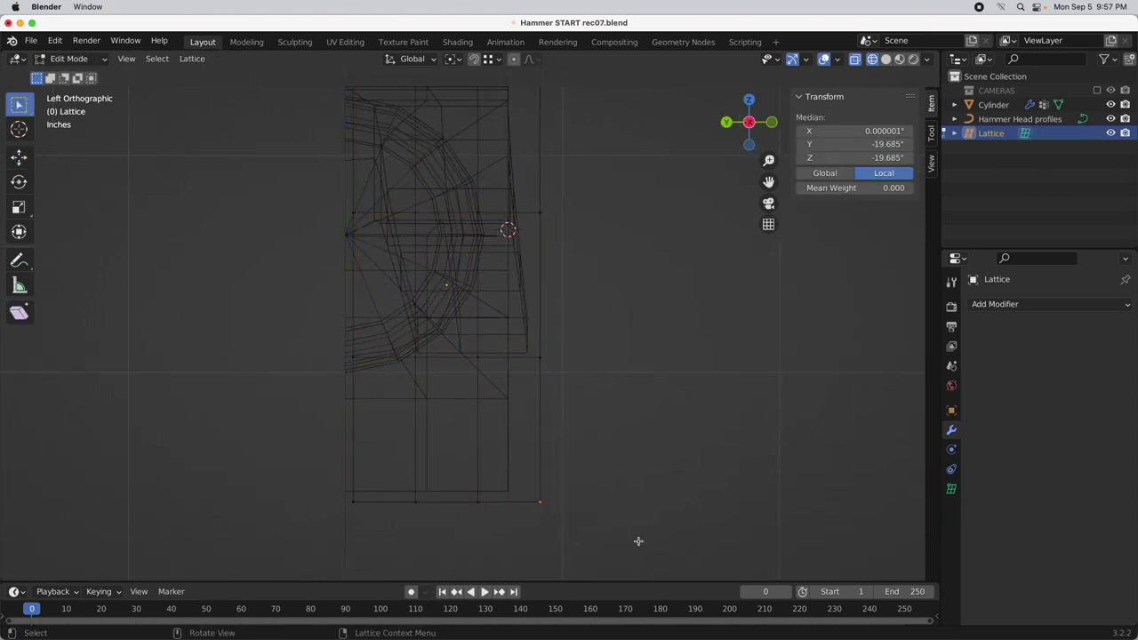
click(19, 158)
drag(513, 503, 424, 503)
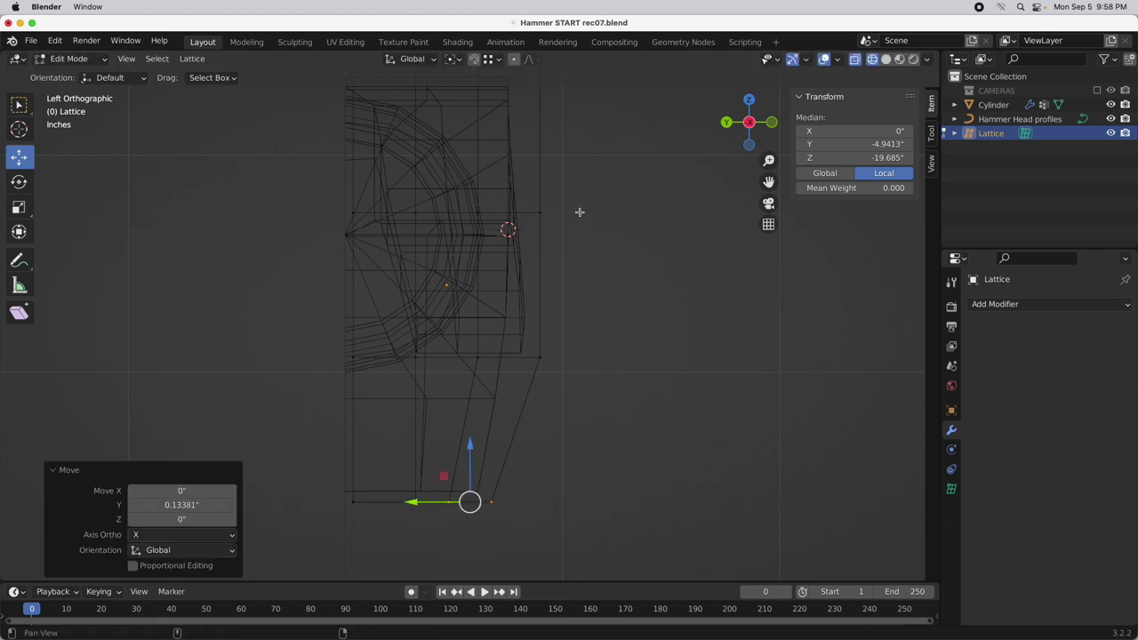
Move the lattice's upper outer control points about 0.087" in Y, and the outermost row a further 0.074", to taper the body's top
shift+scroll(580, 211, up, 5)
drag(597, 139, 467, 185)
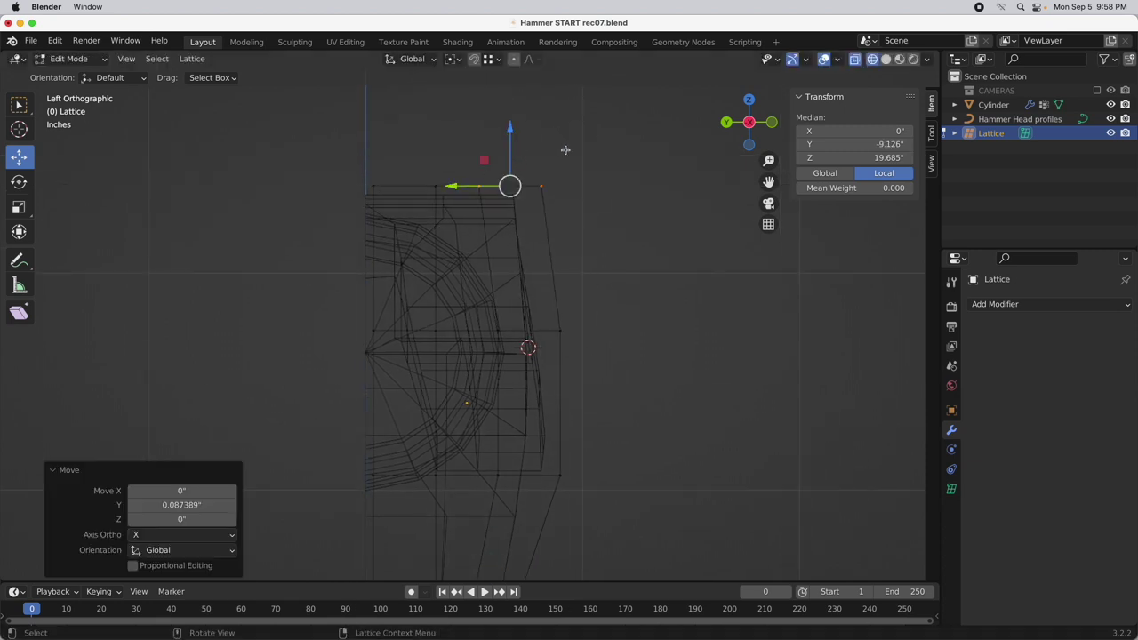
drag(565, 149, 484, 184)
Turn off X-ray display and examine the deformed hammer head in a three-quarter view
mouse_move(592, 223)
middle_down()
mouse_move(486, 368)
mouse_move(525, 351)
middle_up()
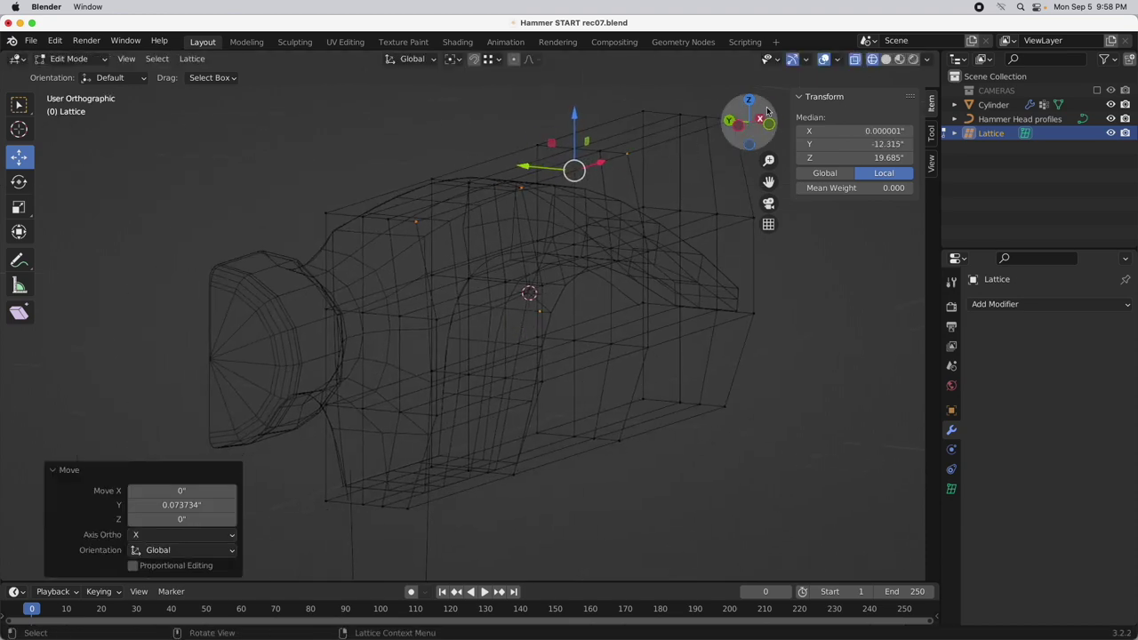
click(853, 59)
middle_drag(625, 287, 594, 293)
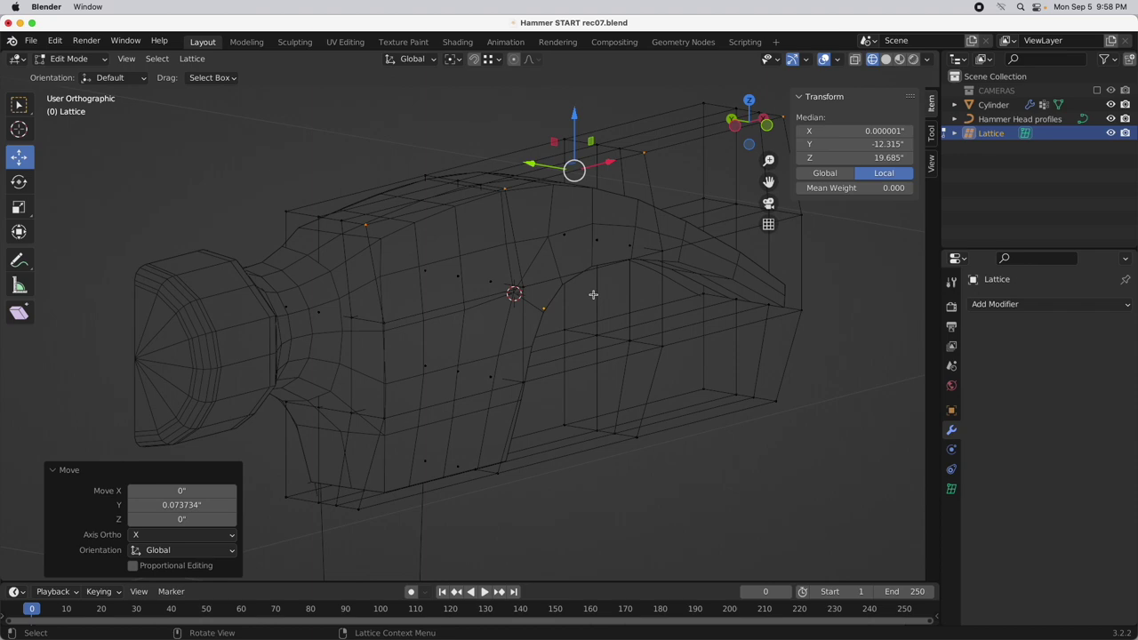
Return to Object Mode, remove the Lattice modifier from the hammer head, and hide the lattice
key(Tab)
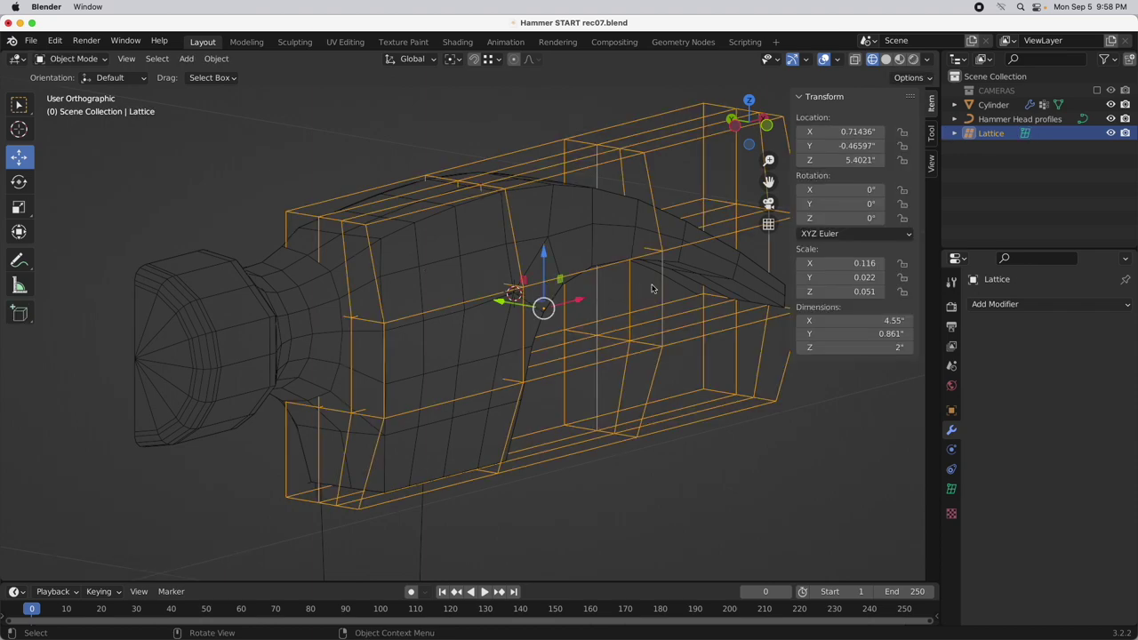
click(993, 104)
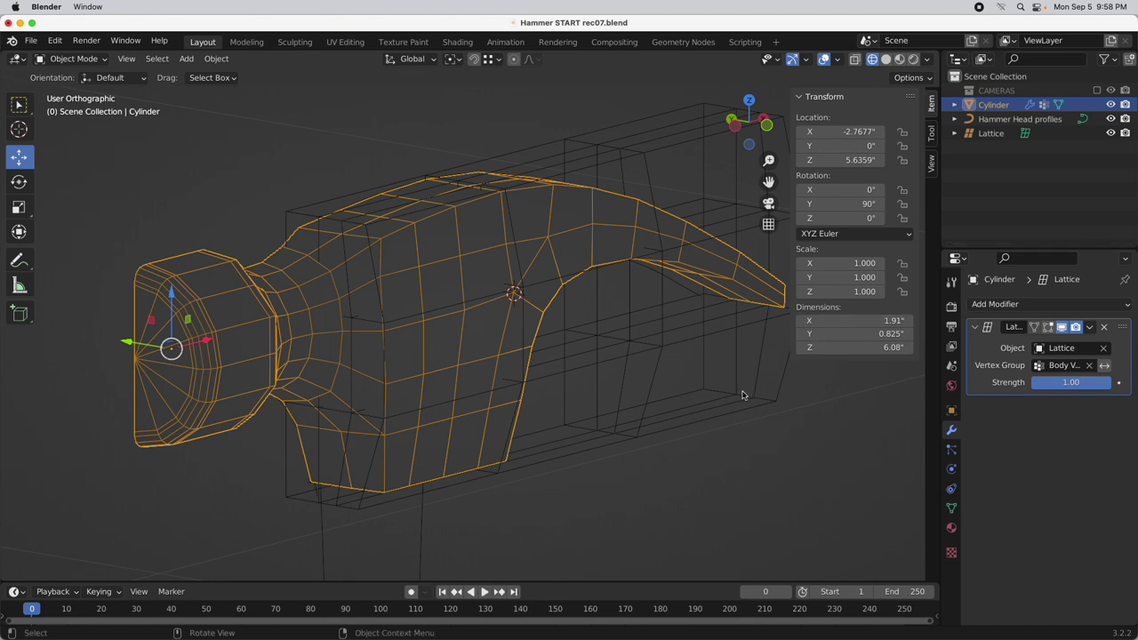
click(1105, 327)
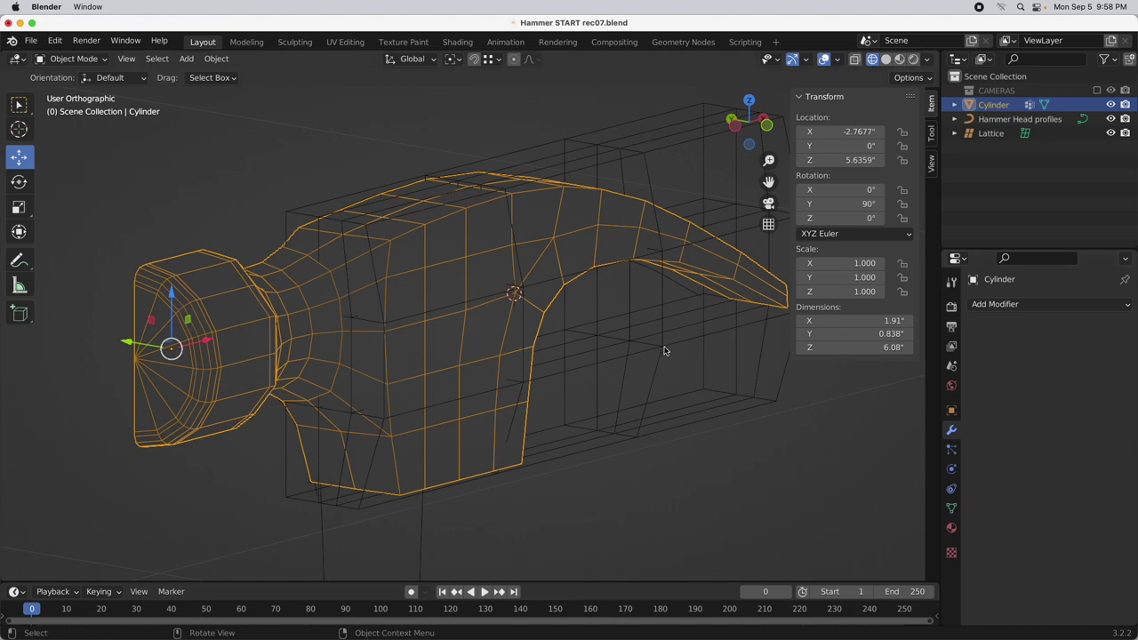
click(990, 133)
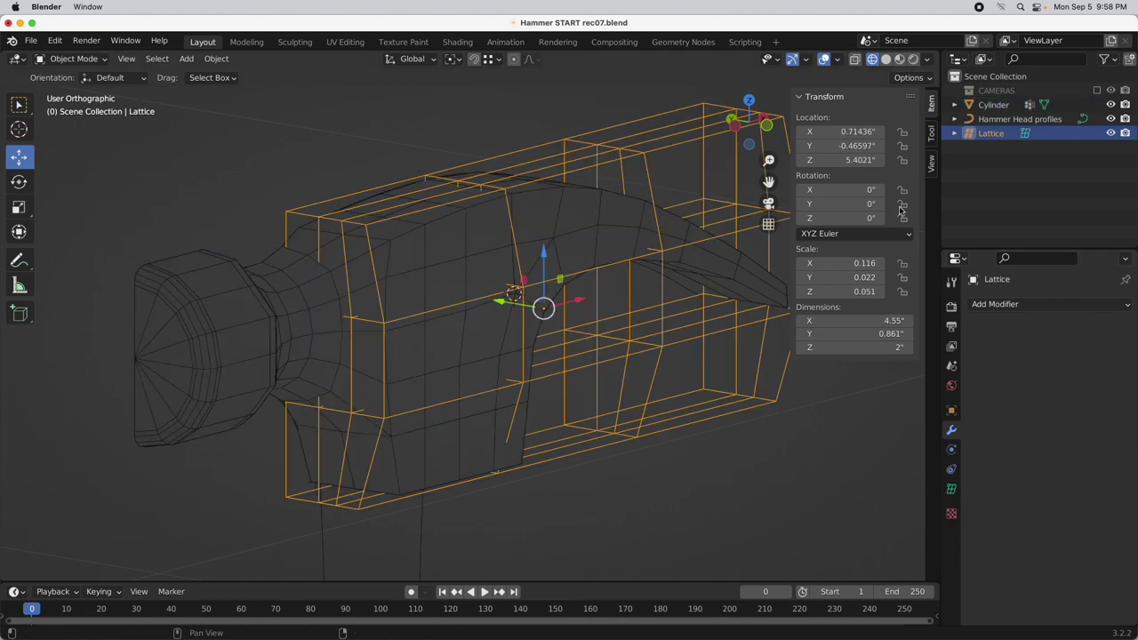
click(1110, 132)
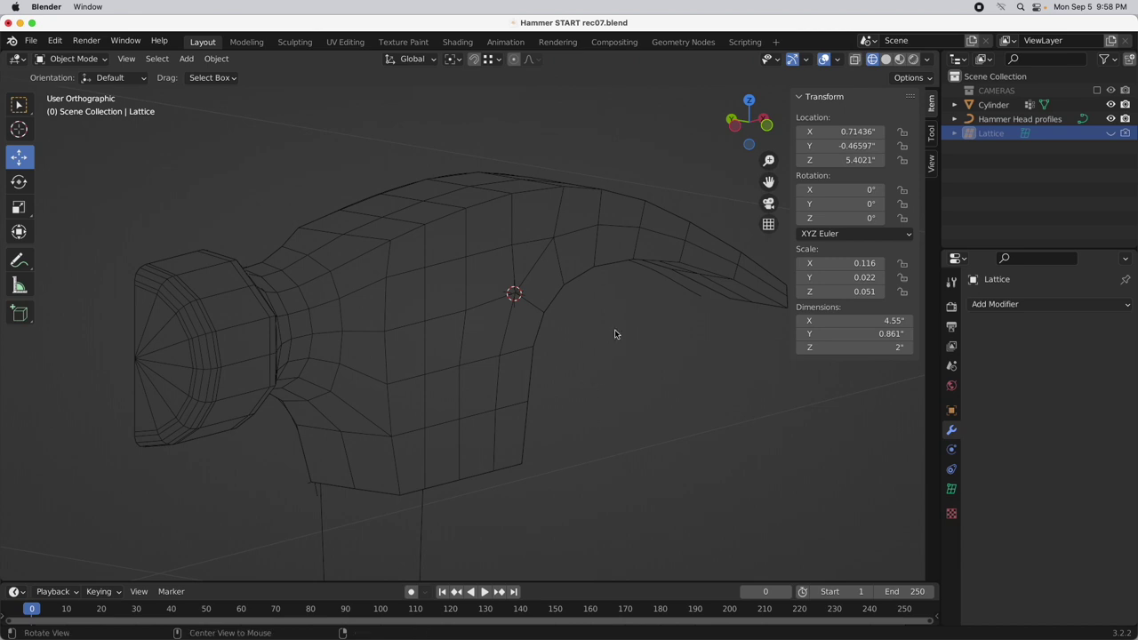
Enter Edit Mode on the hammer head in edge select mode and select the vertical edge loop where the neck meets the body
middle_drag(614, 334, 561, 346)
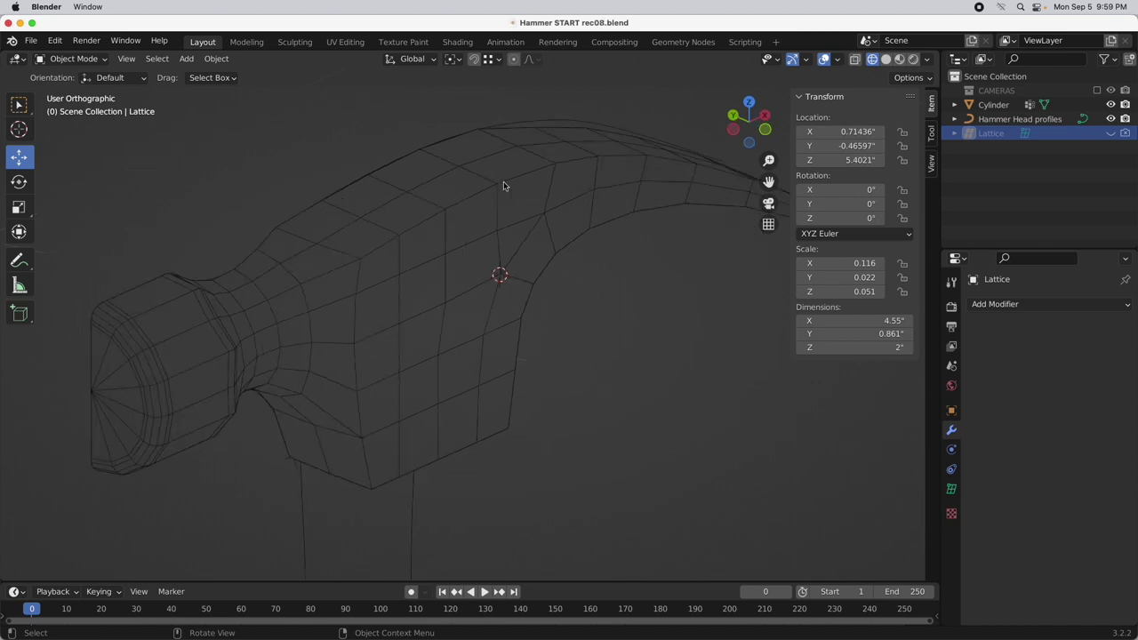
click(514, 213)
key(Tab)
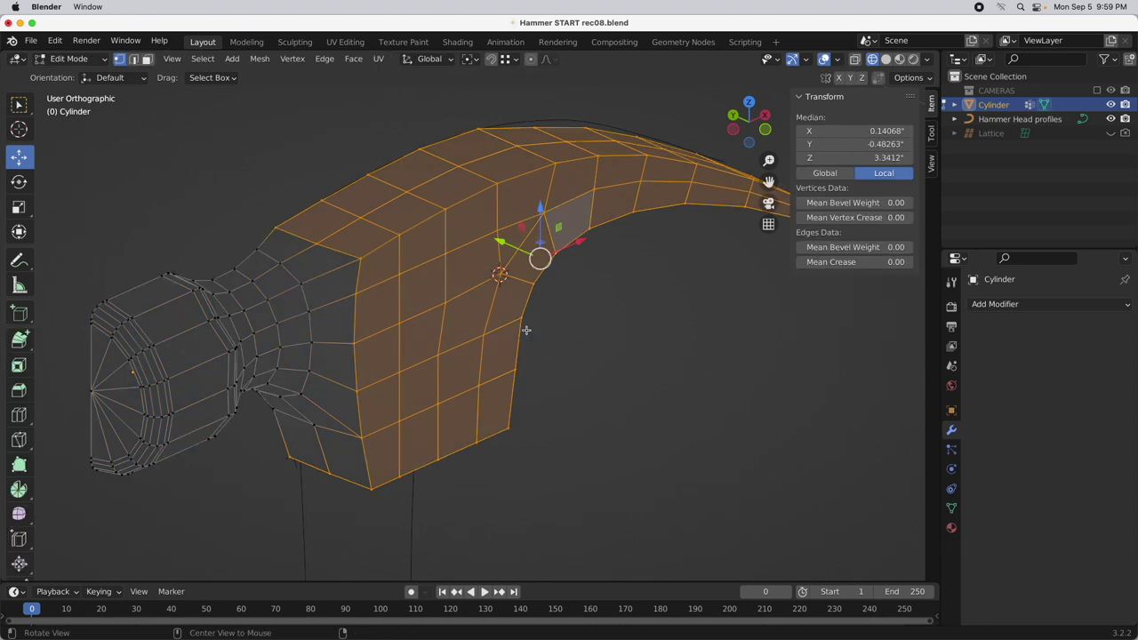
middle_drag(525, 326, 498, 311)
click(134, 60)
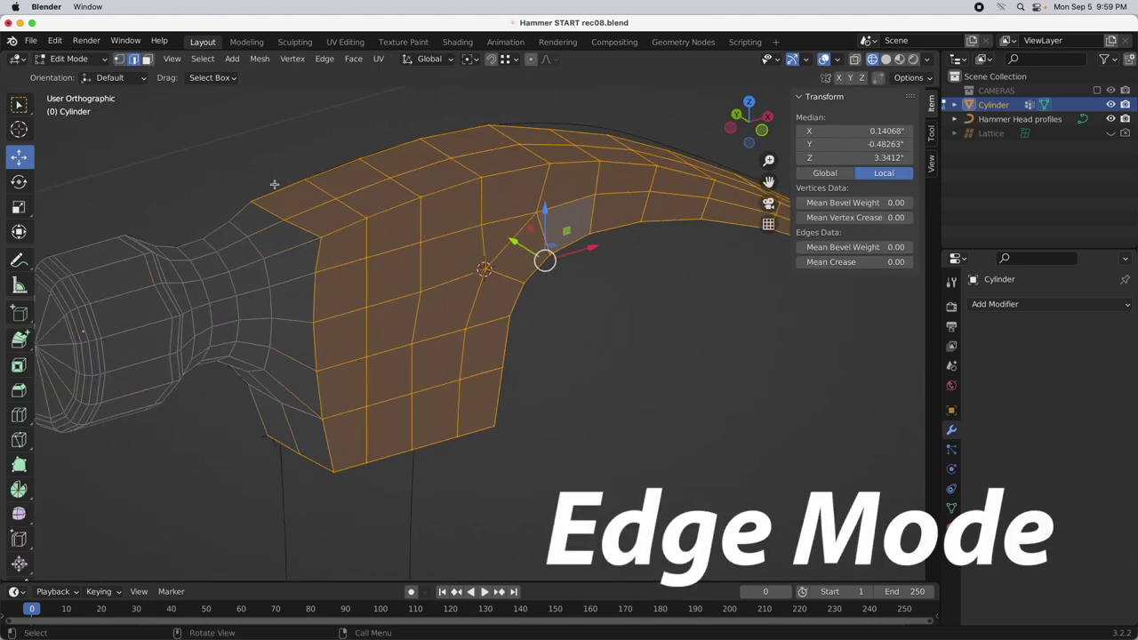
alt+click(313, 294)
alt+drag(347, 338, 345, 268)
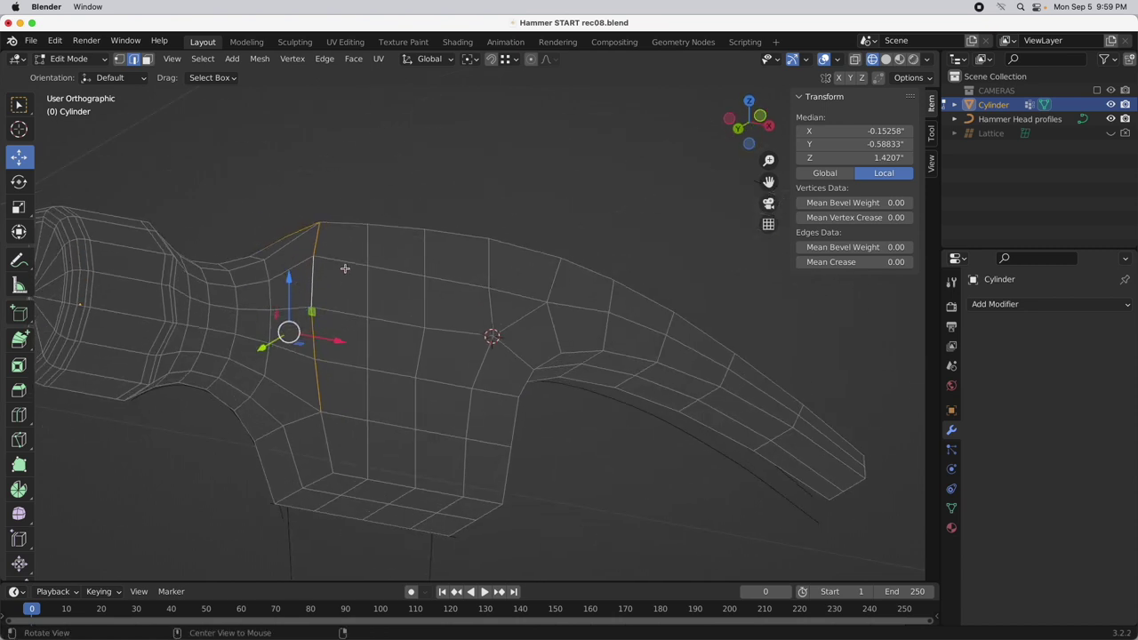
Extend the selection down the body's front corner, around its base edges, and along the rear corner and the claw's underside edge loop
alt+click(325, 428)
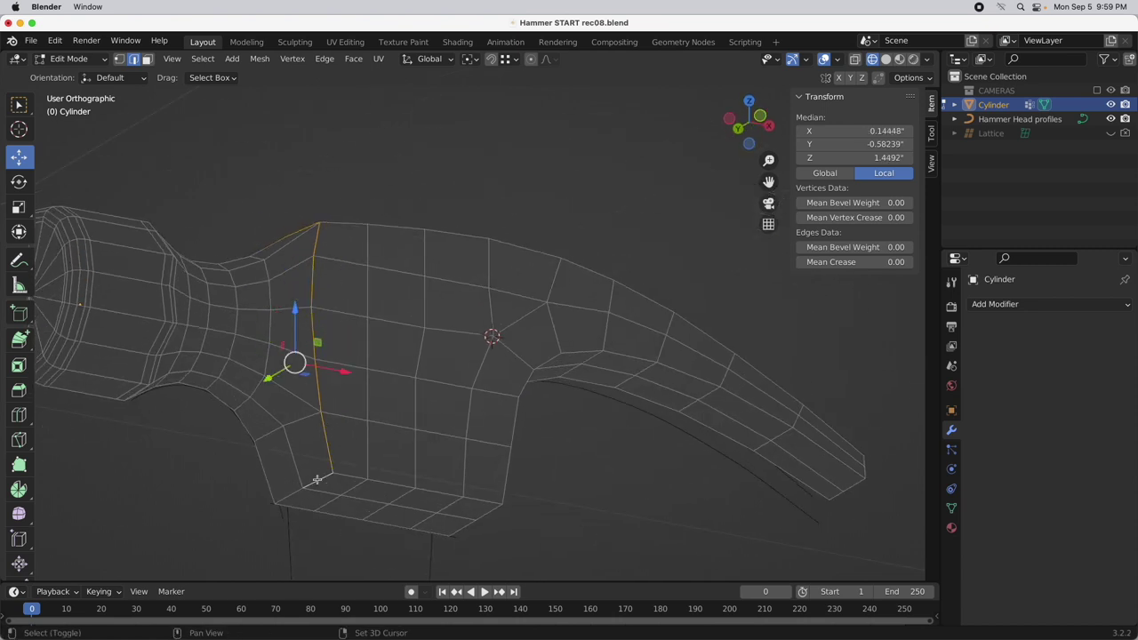
alt+click(353, 476)
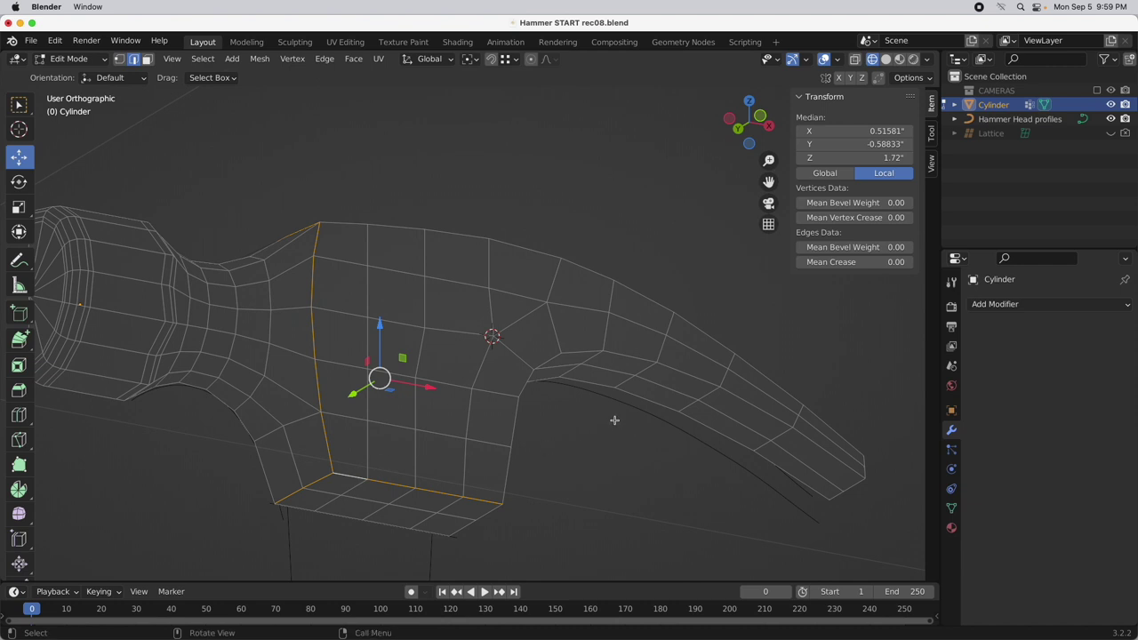
alt+drag(517, 452, 499, 424)
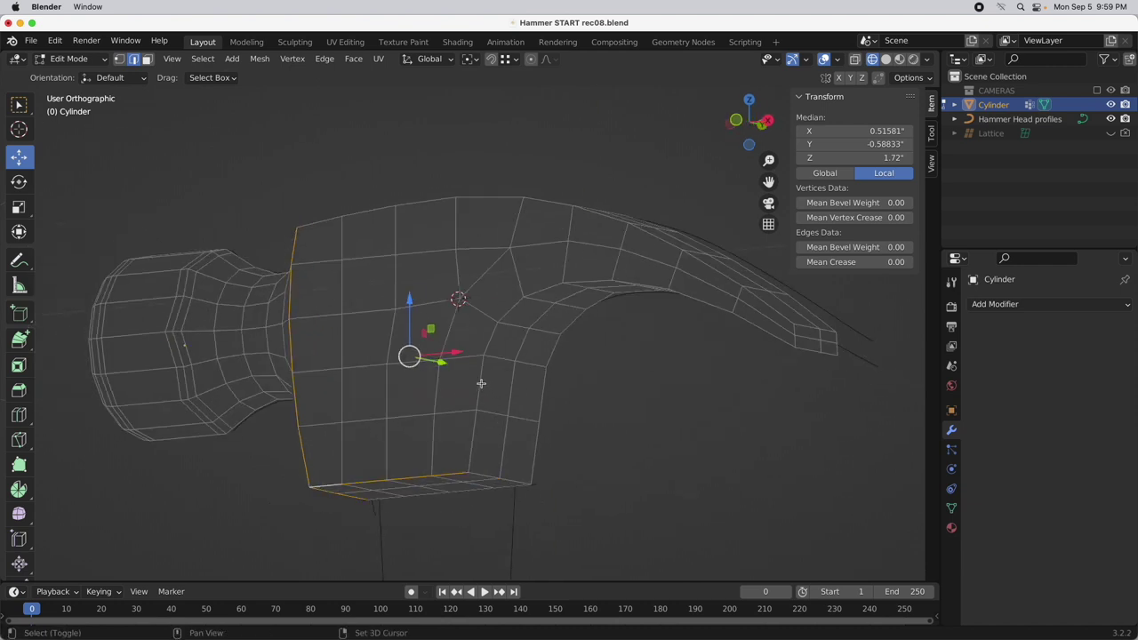
alt+shift+click(481, 383)
alt+shift+click(485, 473)
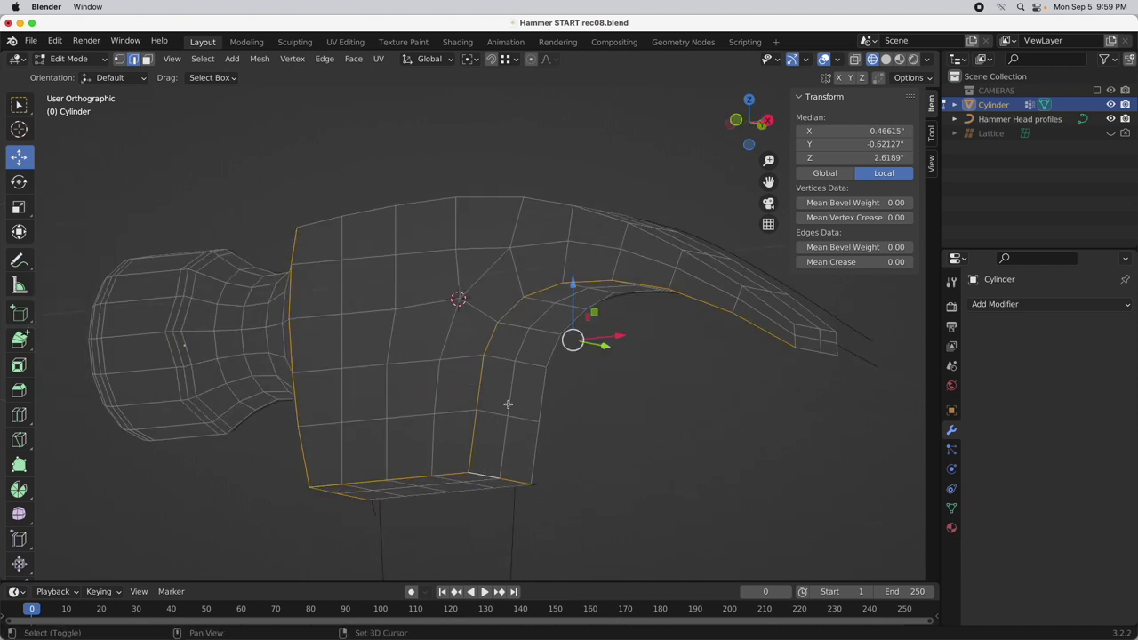
Add the upper edge loop of the body and claw to the selection, and deselect its edges along the neck and striking face
middle_drag(507, 401, 439, 290)
alt+shift+click(565, 283)
alt+shift+click(387, 314)
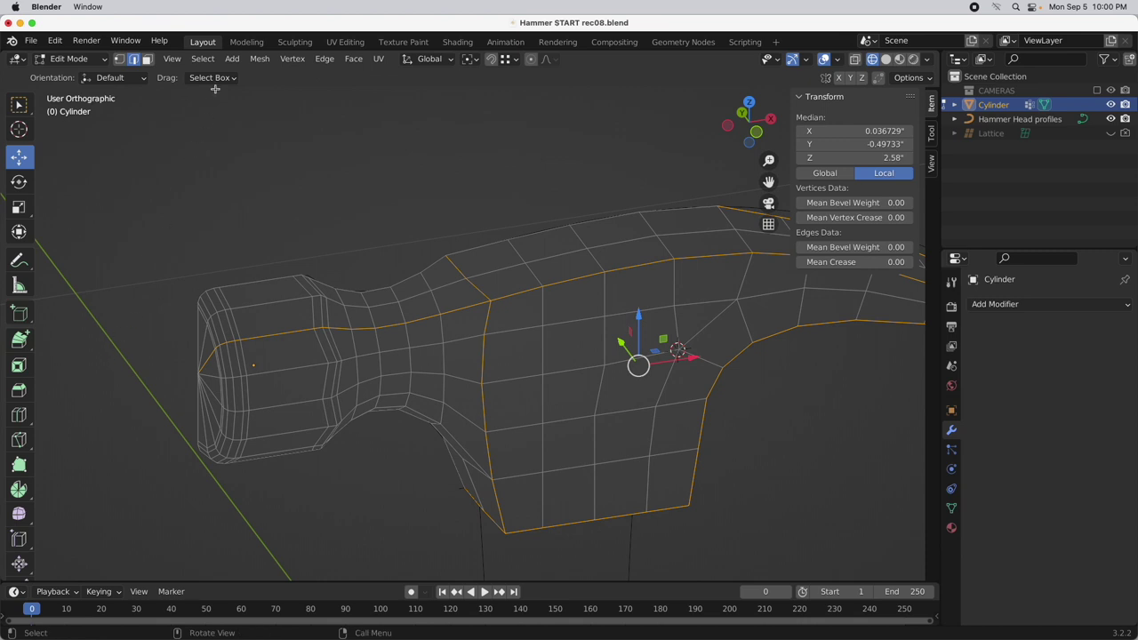
ctrl+drag(159, 428, 449, 293)
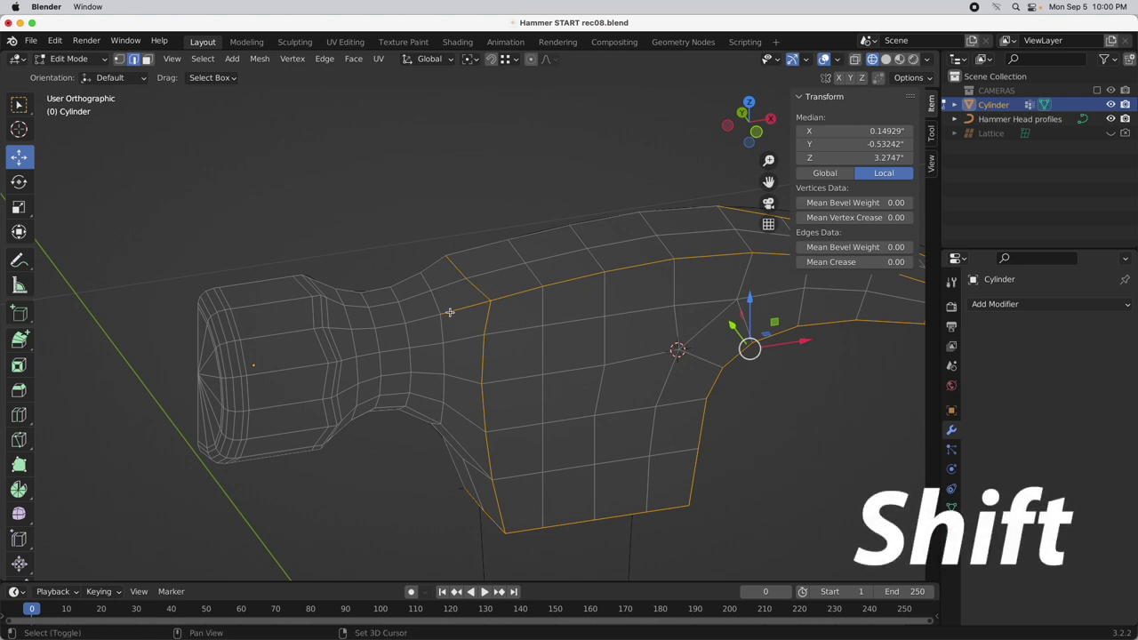
shift+click(450, 312)
middle_drag(398, 436, 284, 327)
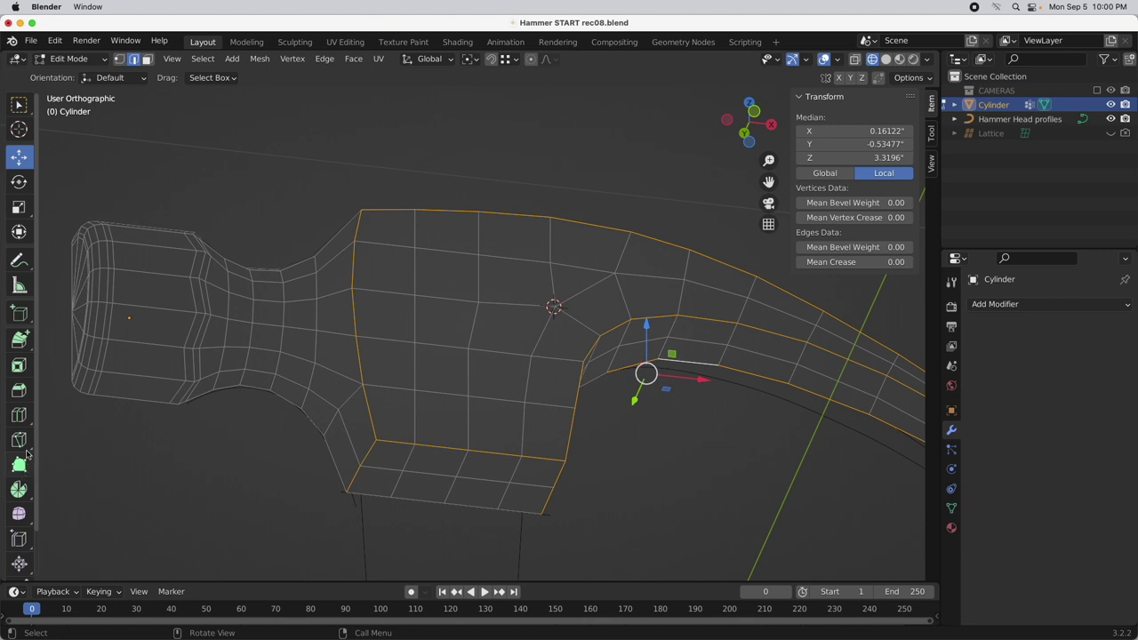
Bevel the selected body and claw edges with a width of about 0.0537", 2 segments and a shape of 1.000
click(23, 396)
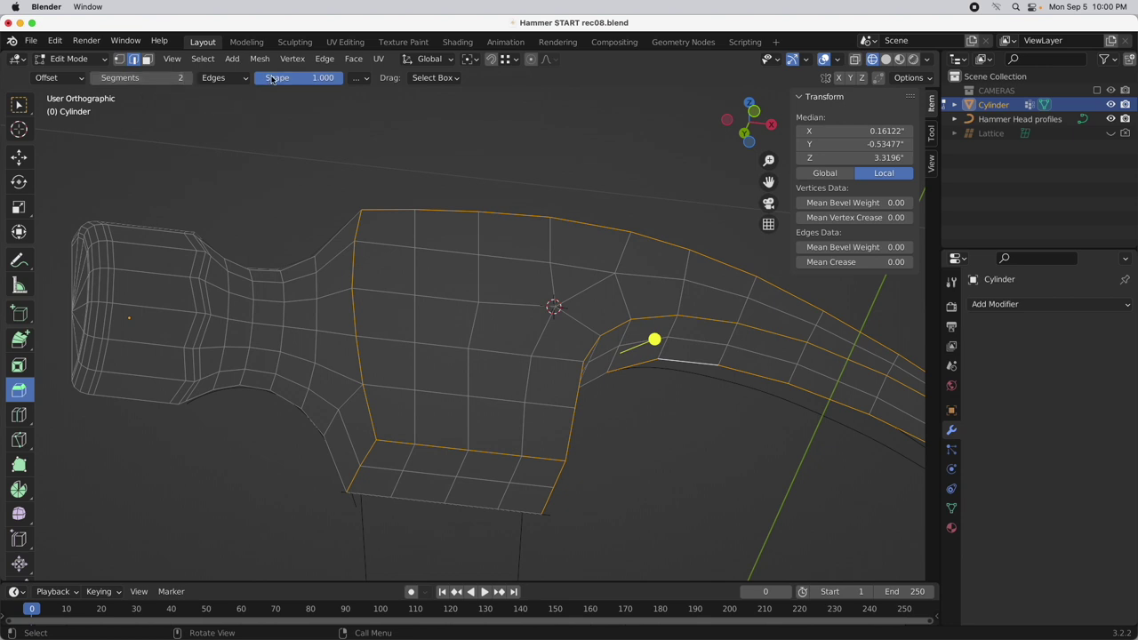
drag(654, 338, 668, 341)
middle_drag(623, 329, 812, 276)
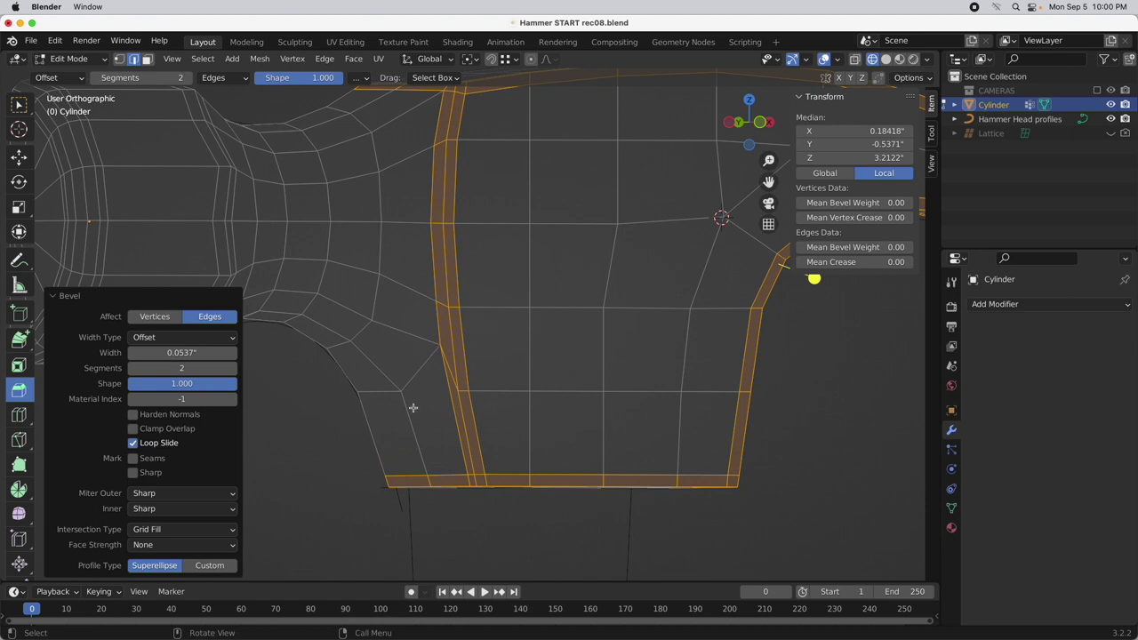
middle_drag(546, 366, 551, 340)
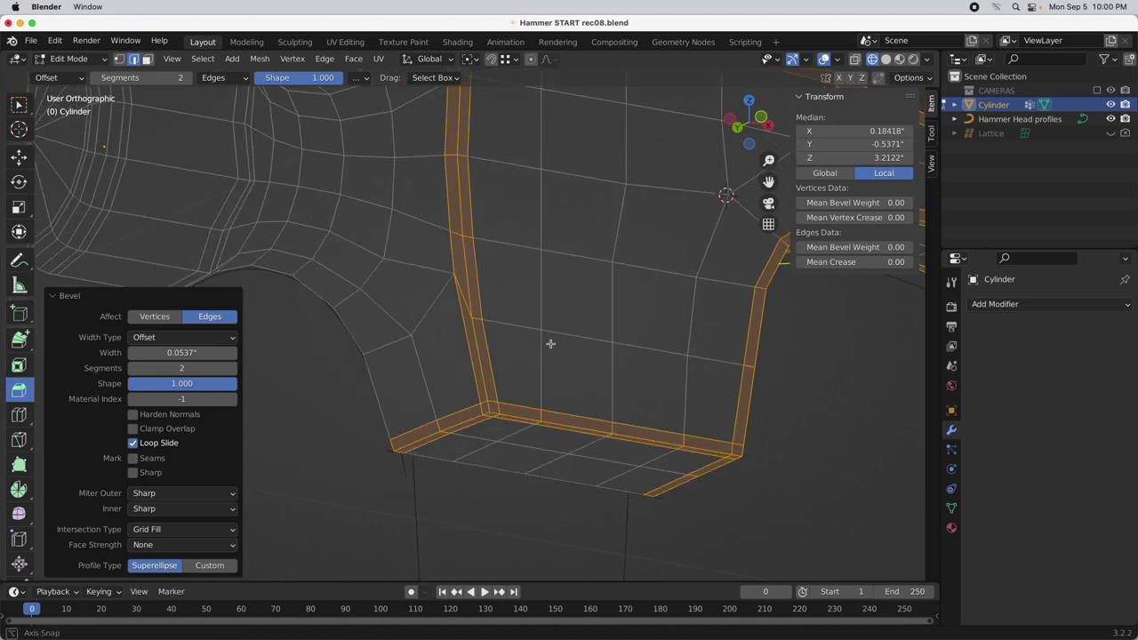
In vertex select mode, use Vertex Slide with a factor of about 0.335 on the neck-junction vertex beside the body's front bevel
click(330, 396)
click(119, 58)
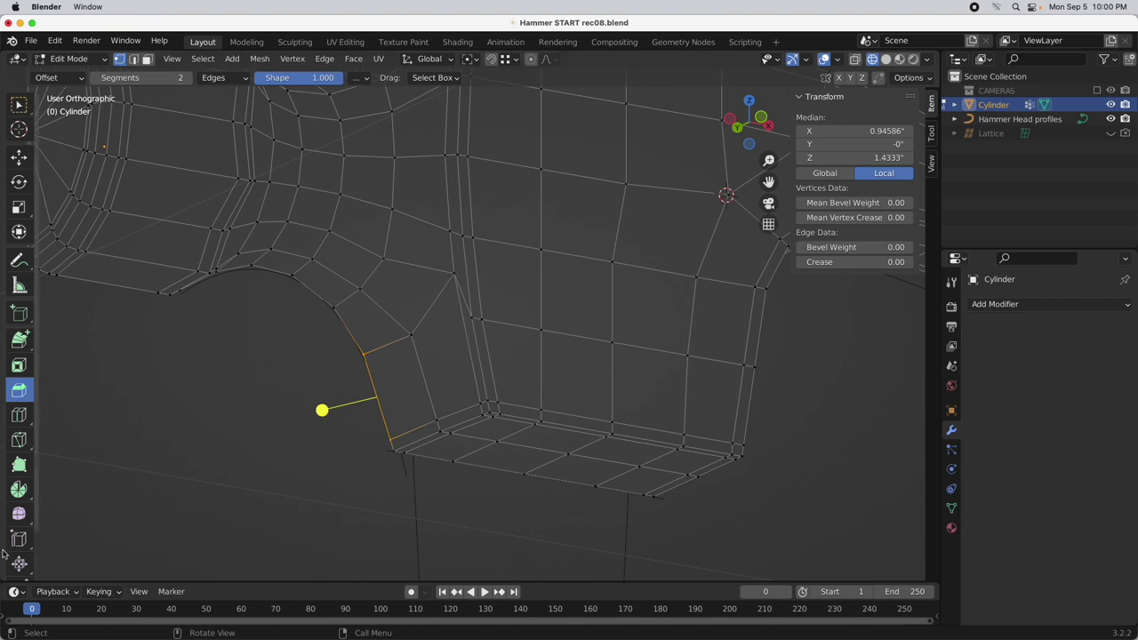
scroll(27, 520, down, 3)
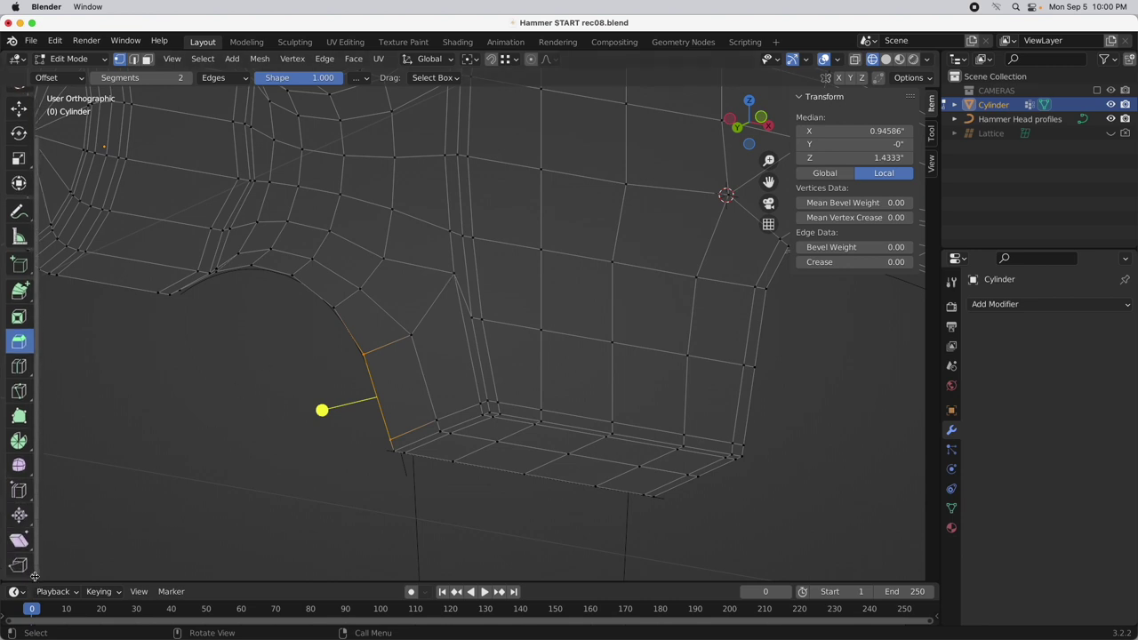
click(27, 493)
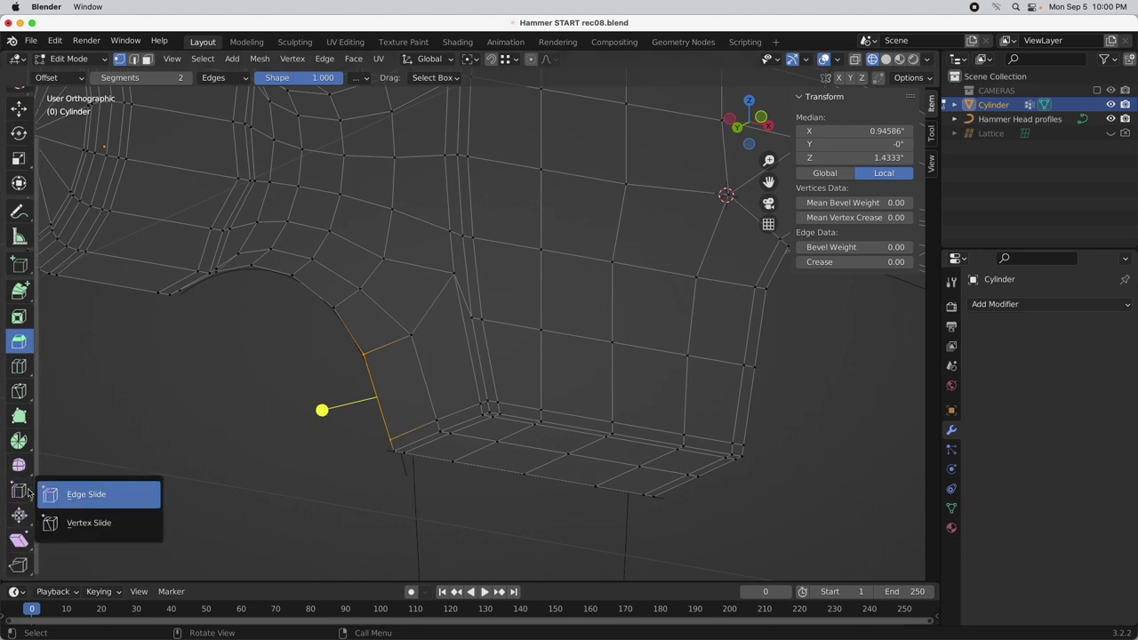
click(80, 521)
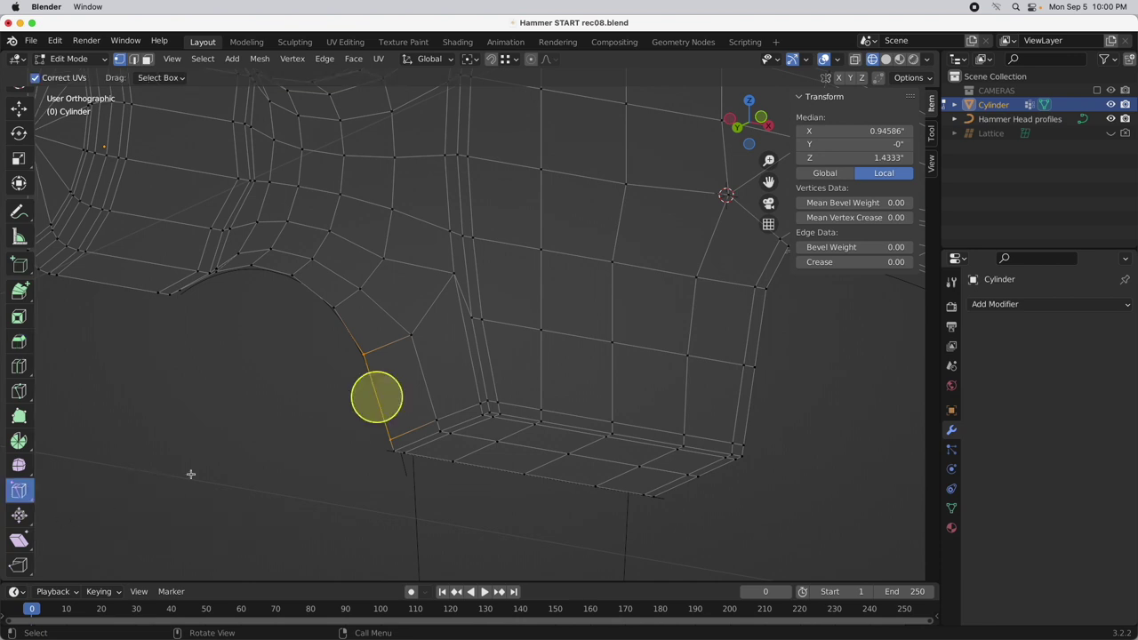
click(453, 274)
middle_drag(469, 360, 466, 262)
drag(466, 262, 473, 325)
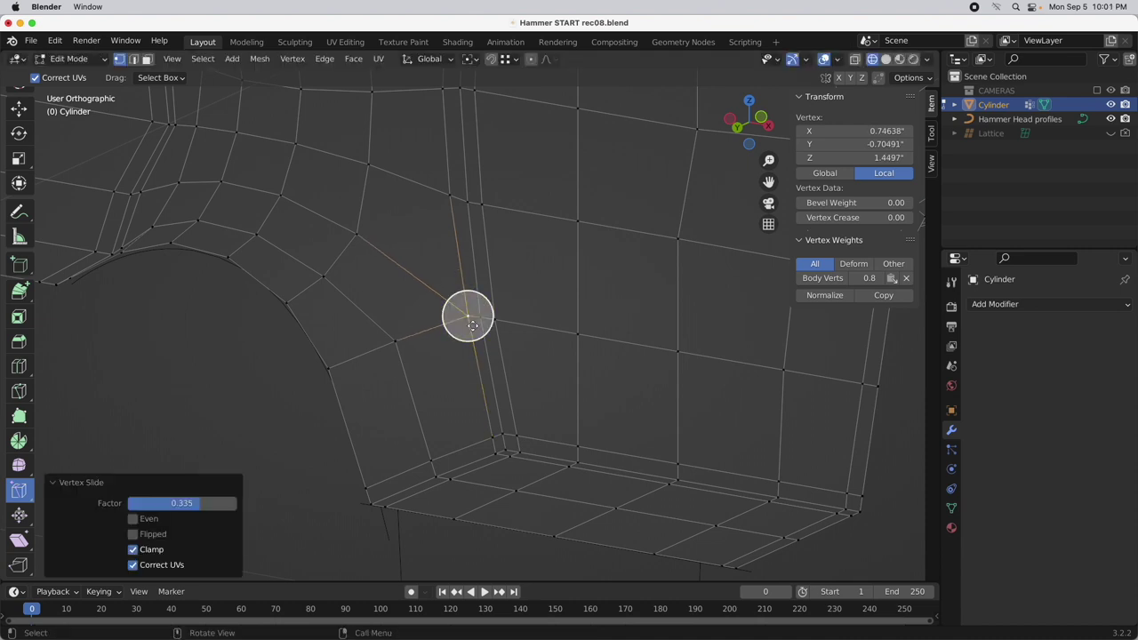
Examine the bevel corners at the root of the claw's split, selecting the upper and lower vertices there
alt+drag(460, 254, 567, 287)
scroll(445, 276, up, 6)
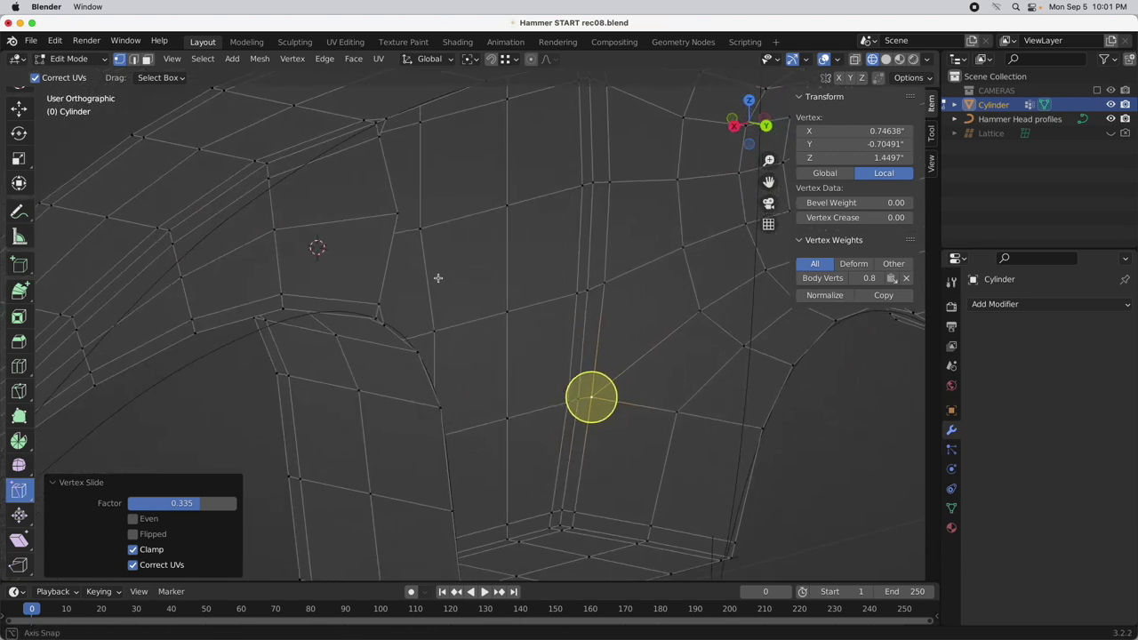
scroll(462, 271, up, 2)
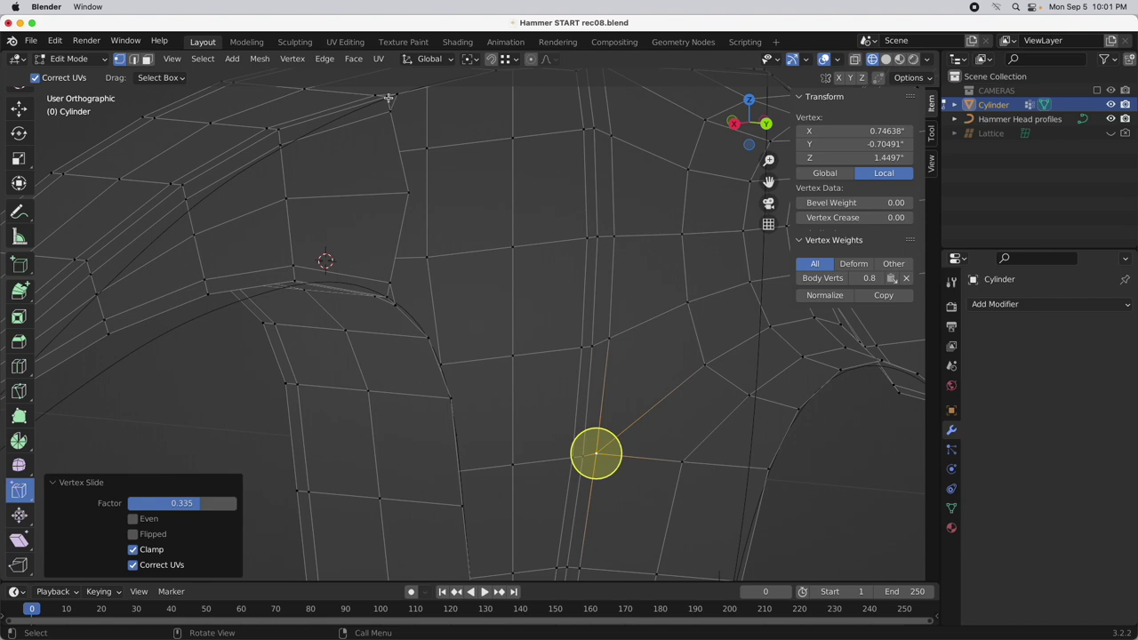
click(389, 98)
shift+click(387, 298)
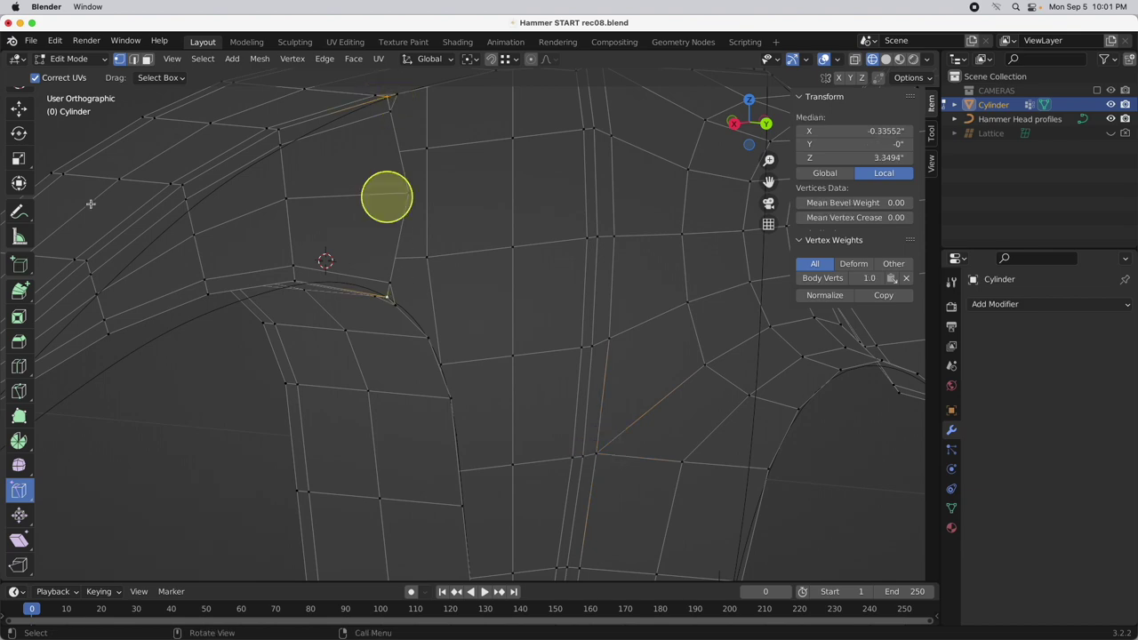
click(18, 106)
middle_drag(454, 197, 447, 232)
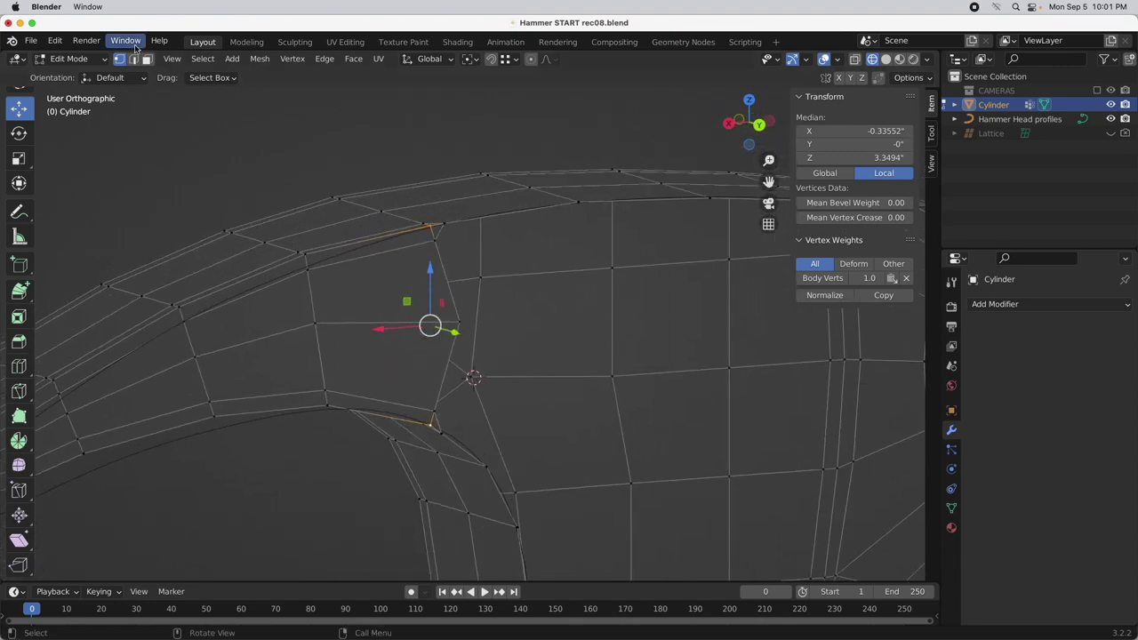
In face select mode, delete the two small triangular faces at the upper and lower corners of the claw split's root
click(146, 58)
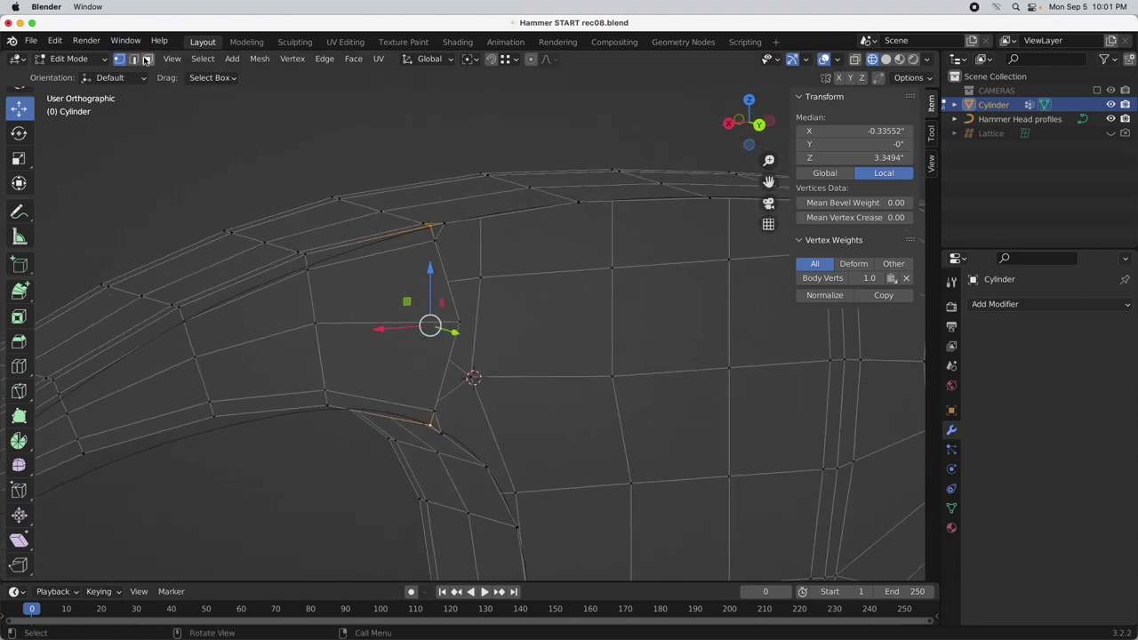
click(439, 229)
shift+click(432, 425)
middle_drag(432, 425, 561, 399)
key(x)
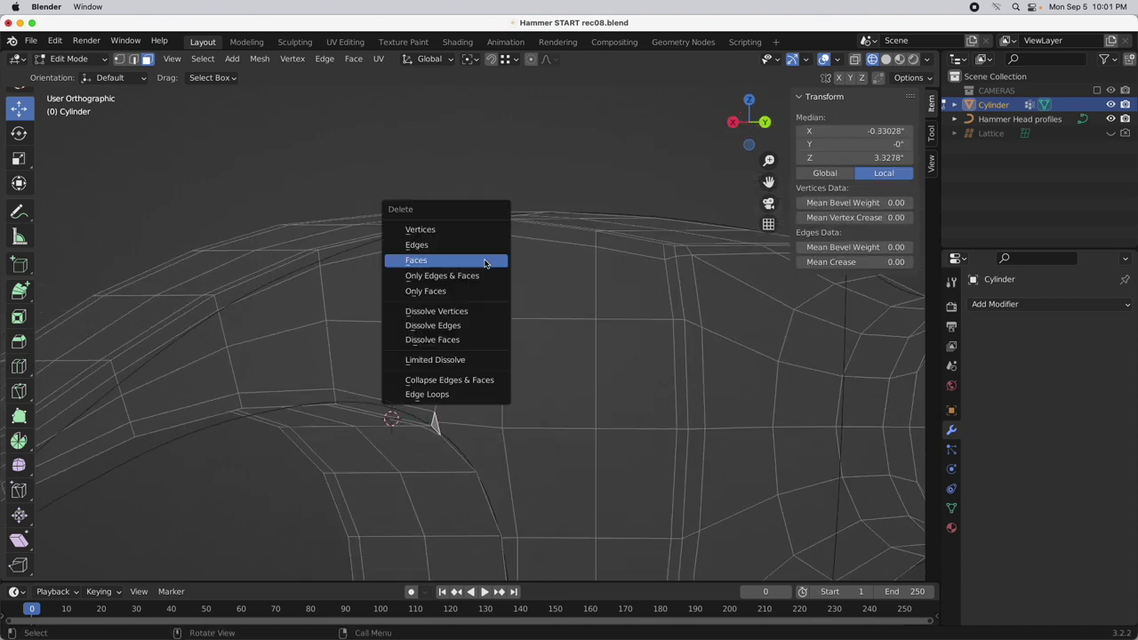
click(484, 264)
middle_drag(477, 272, 462, 302)
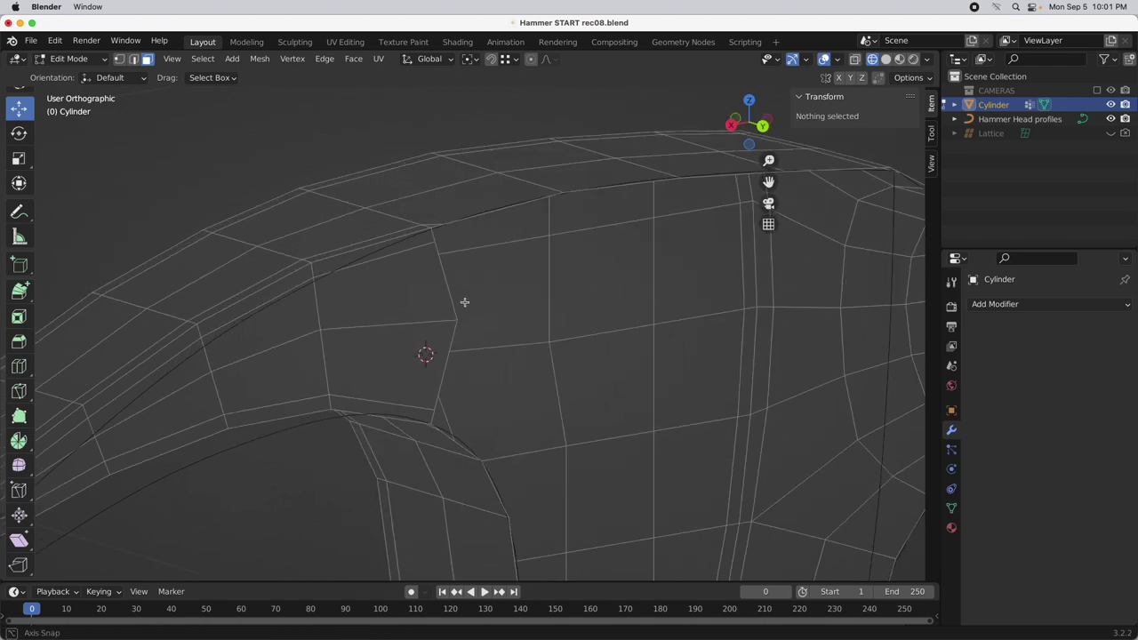
Inspect the hammer head's inner edge along the X axis in top view, from the neck to the claw's split
key(KP_7)
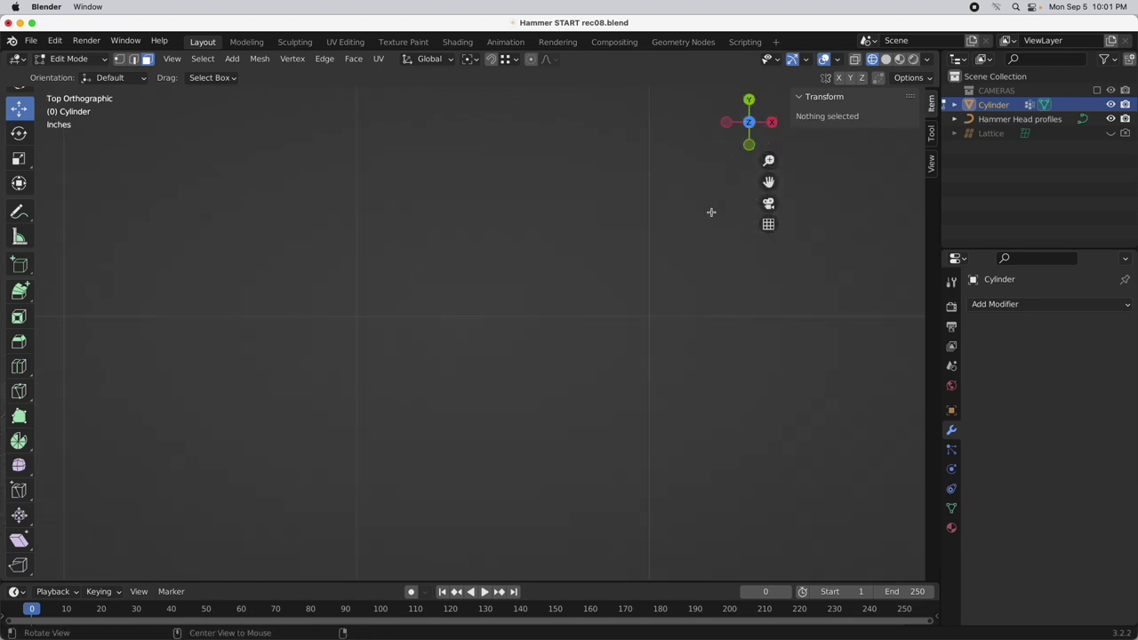
shift+middle_drag(635, 247, 500, 396)
shift+middle_drag(661, 205, 540, 338)
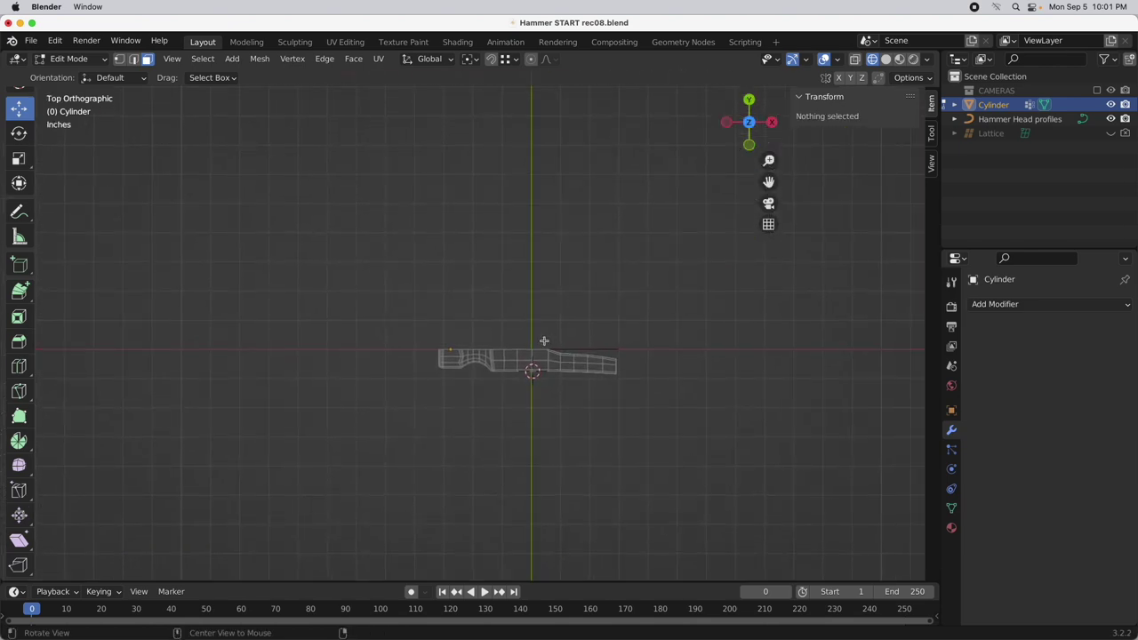
scroll(595, 308, up, 1)
scroll(596, 308, up, 8)
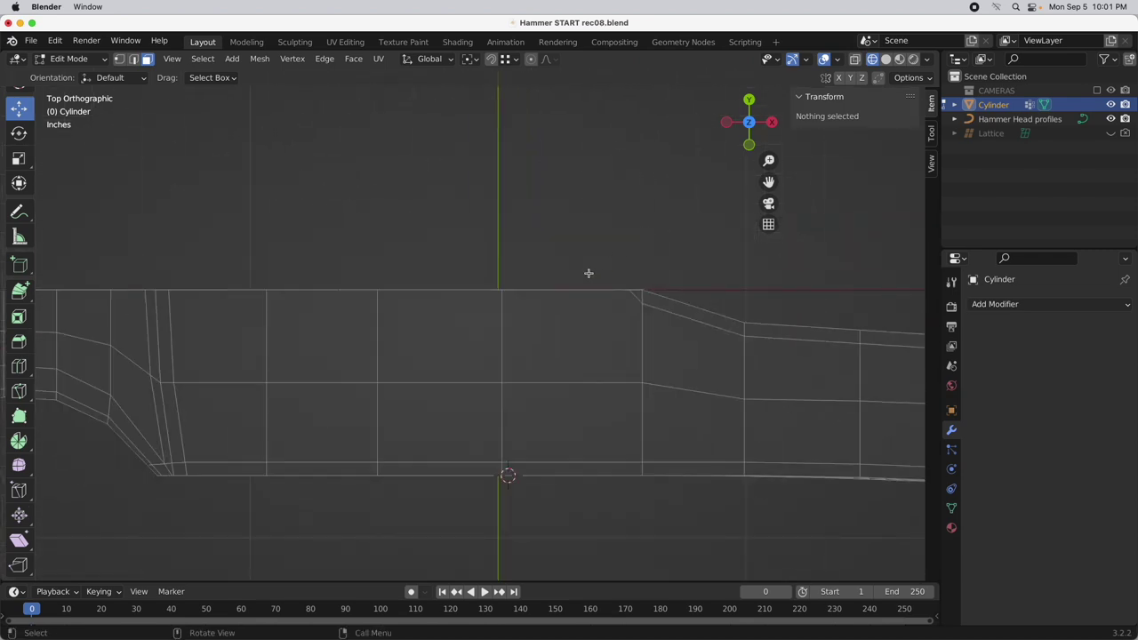
scroll(586, 274, up, 2)
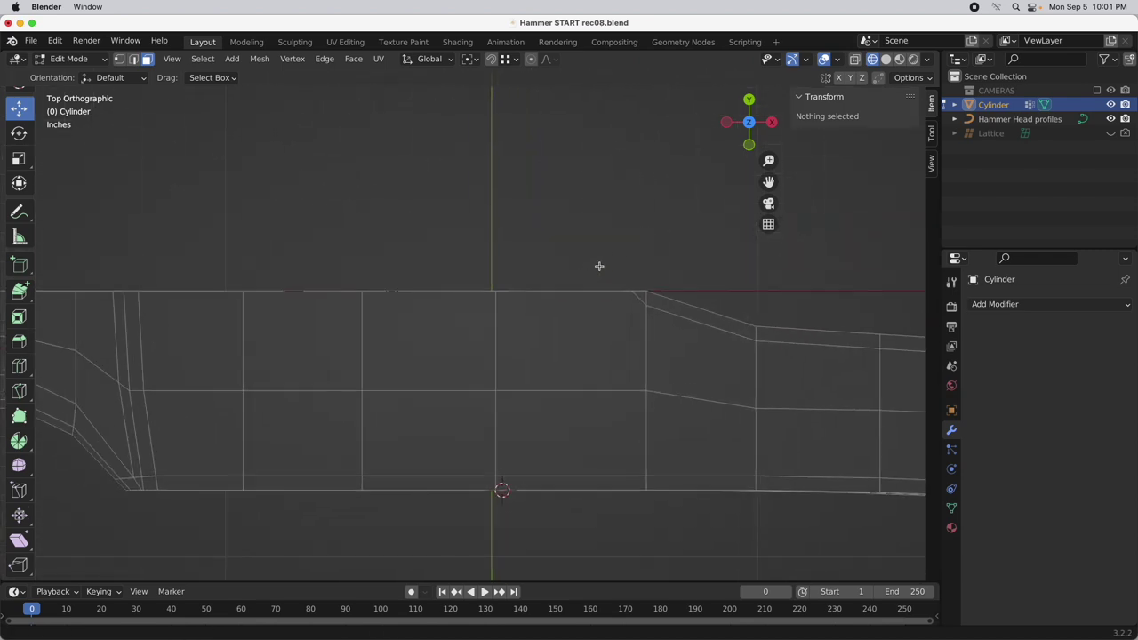
scroll(599, 266, down, 3)
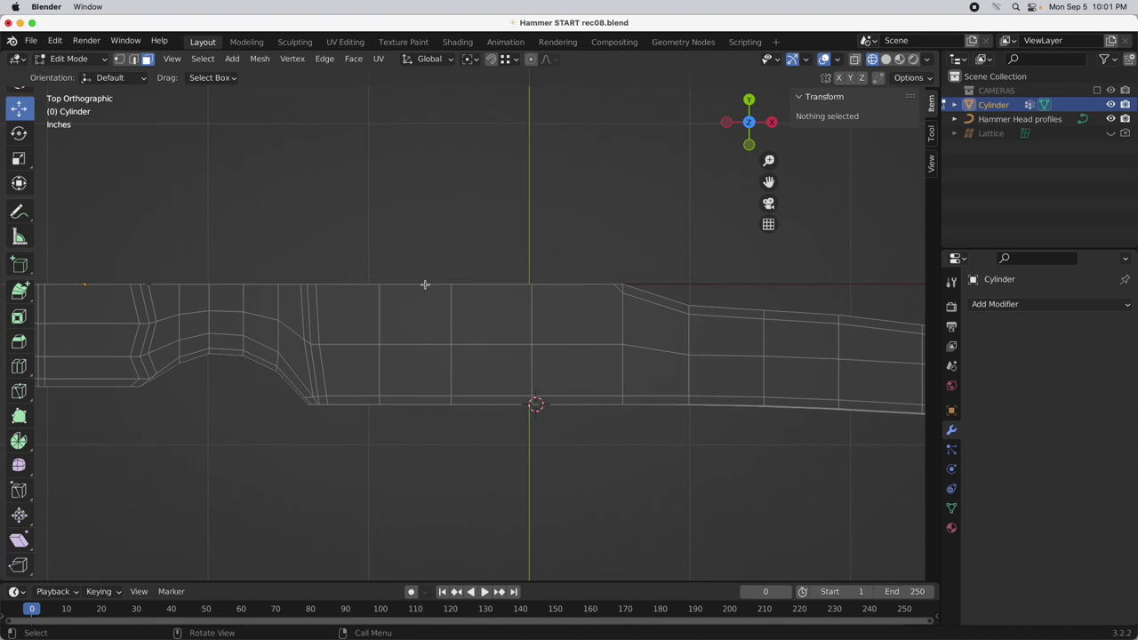
Return to Object Mode and add a new Lattice modifier to the hammer head
middle_drag(427, 474, 468, 362)
scroll(589, 388, left, 10)
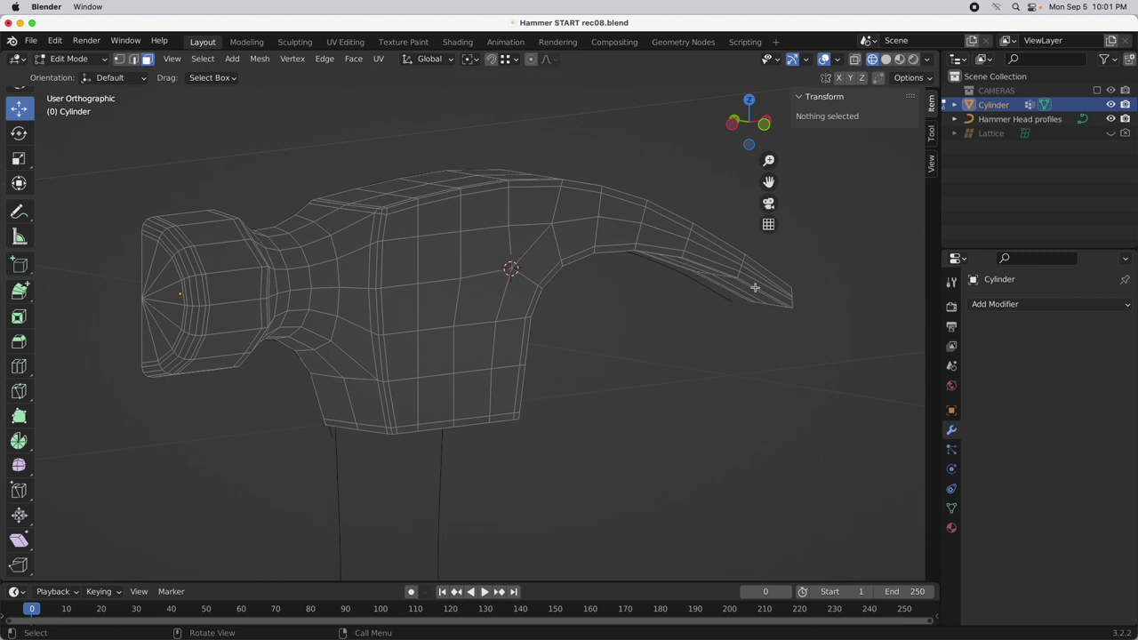
key(Tab)
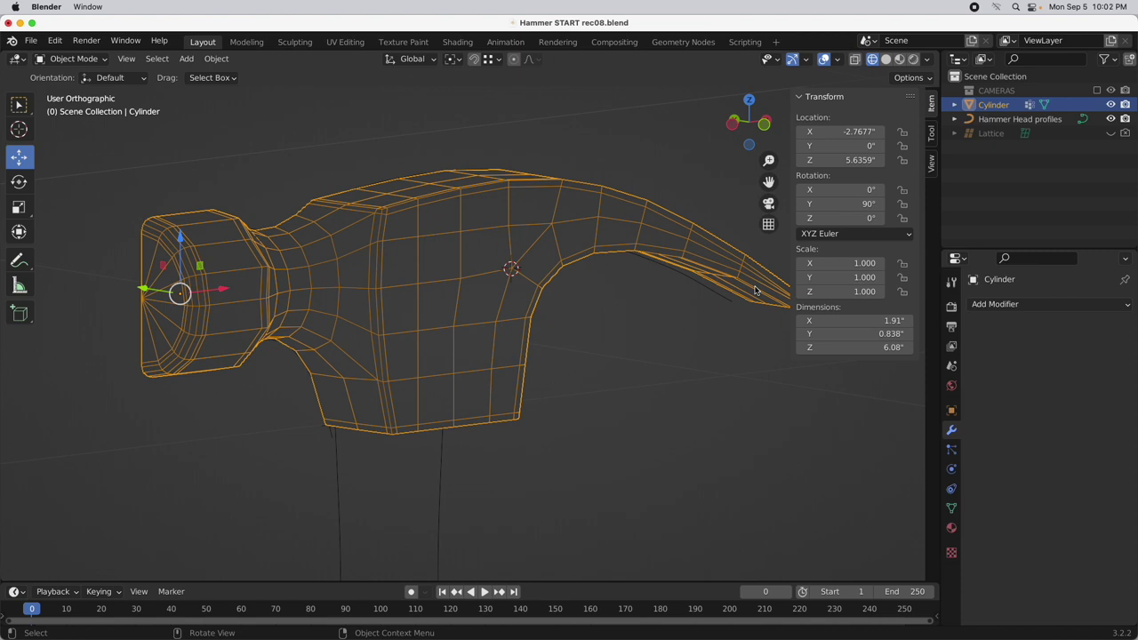
click(1031, 304)
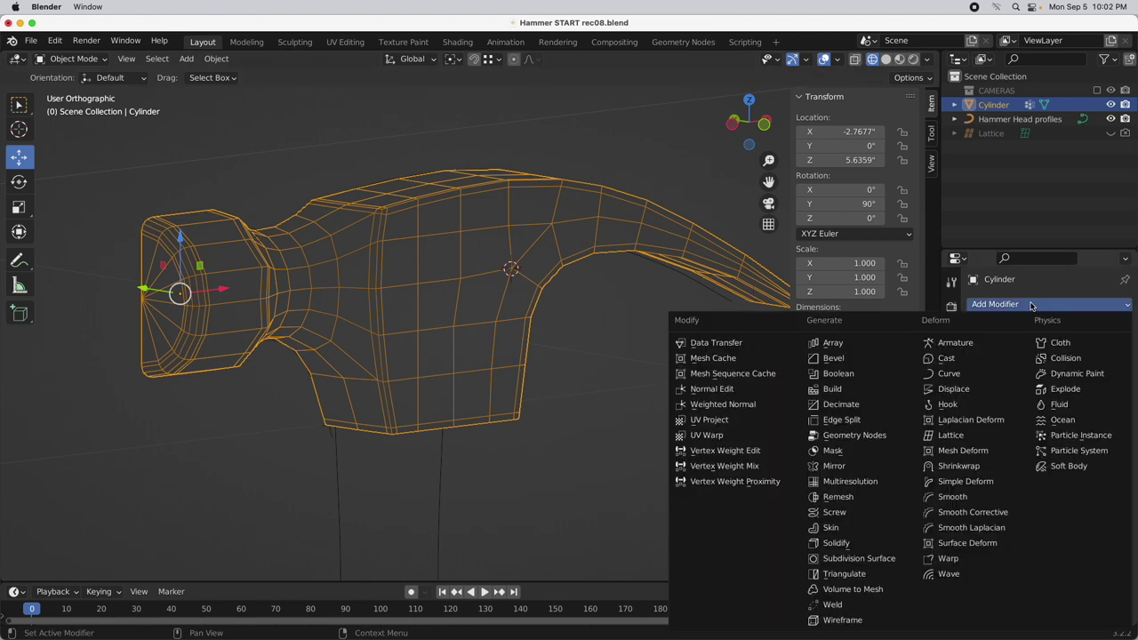
click(953, 435)
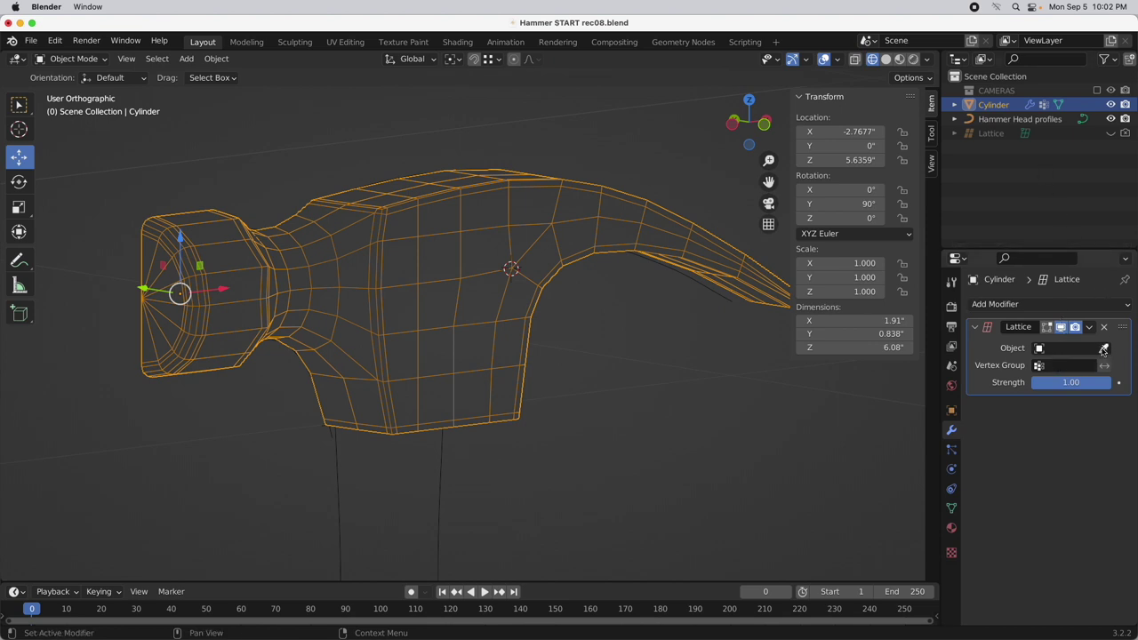
Set the Lattice object as the target of the hammer head's Lattice modifier and unhide the lattice in the viewport
click(1103, 348)
click(989, 133)
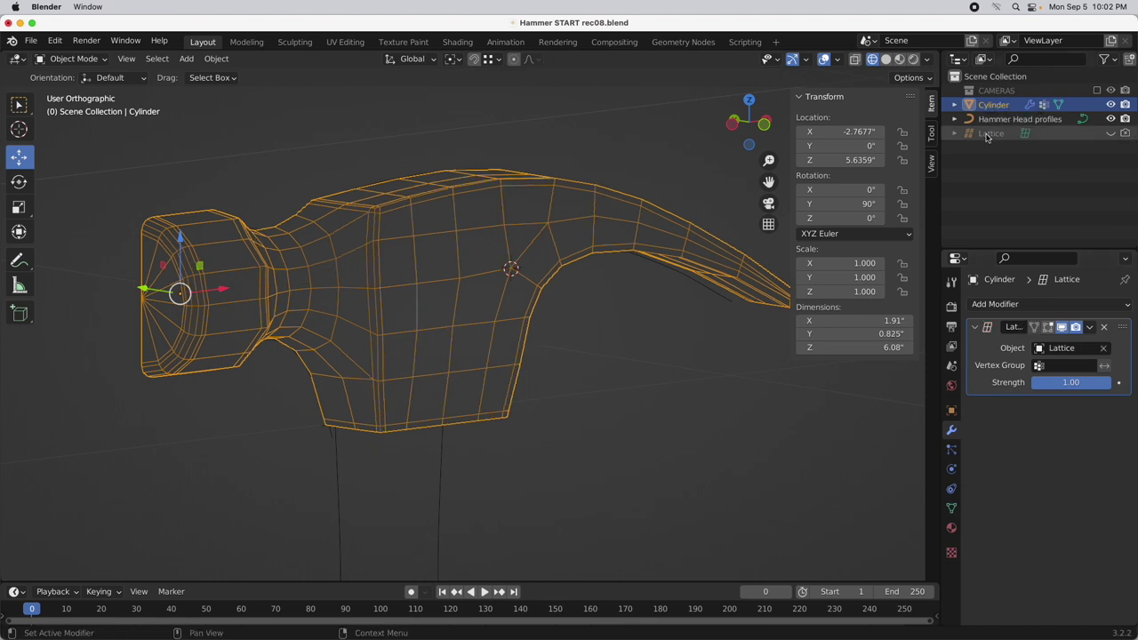
click(1110, 133)
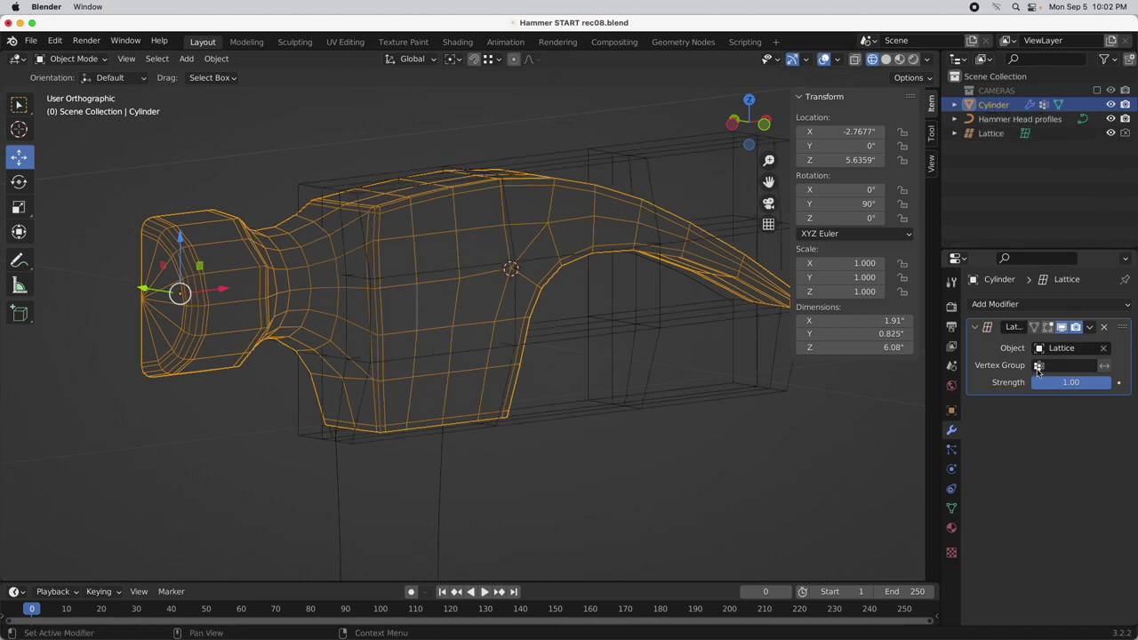
click(1044, 366)
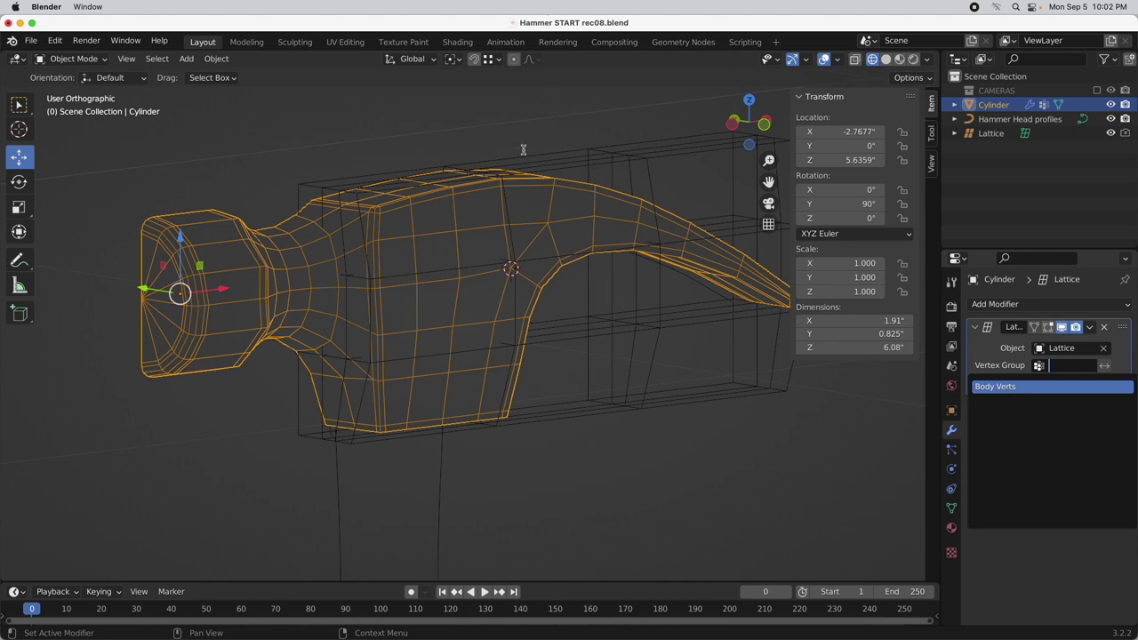
key(Escape)
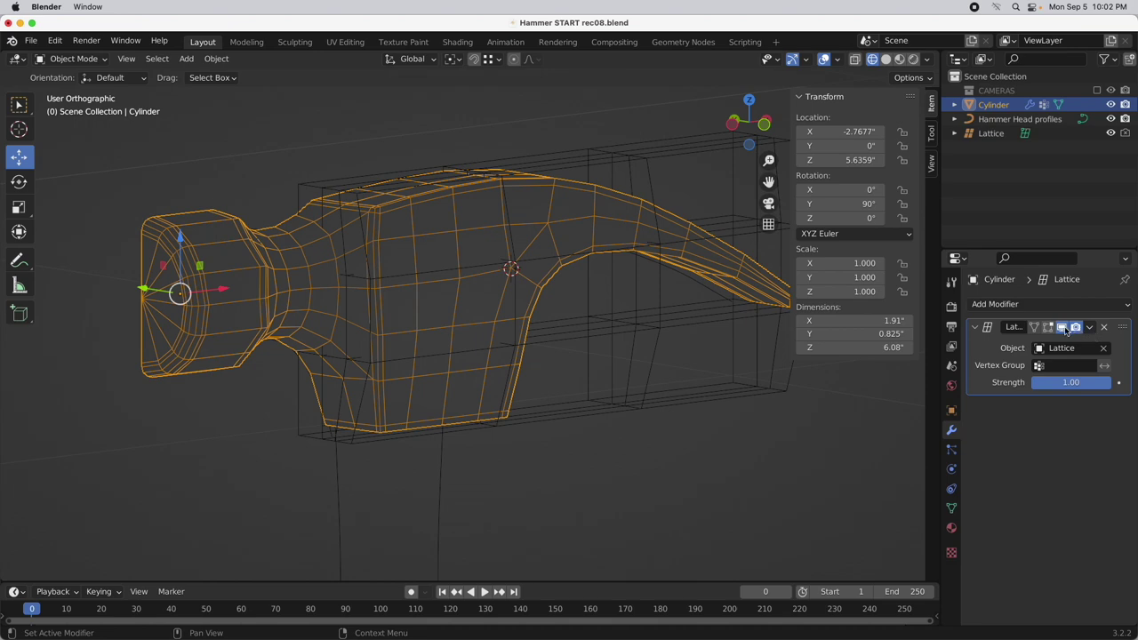
In front view with X-ray on, select all of the hammer head's body and claw vertices and assign them to the Body Verts group
middle_drag(551, 322, 464, 297)
key(Tab)
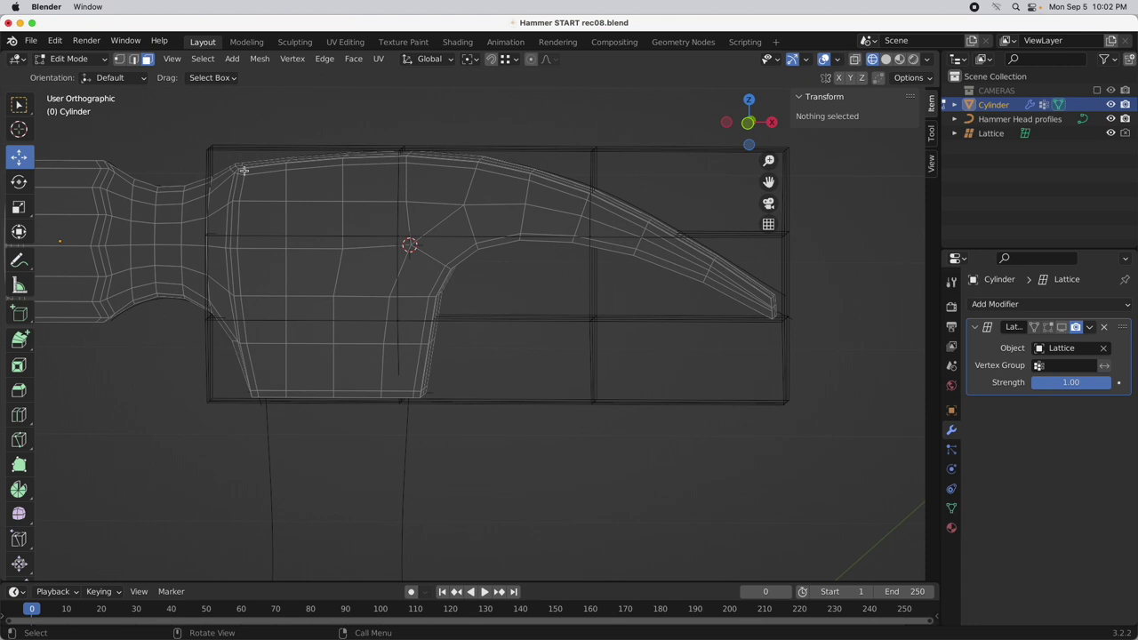
click(119, 59)
click(747, 124)
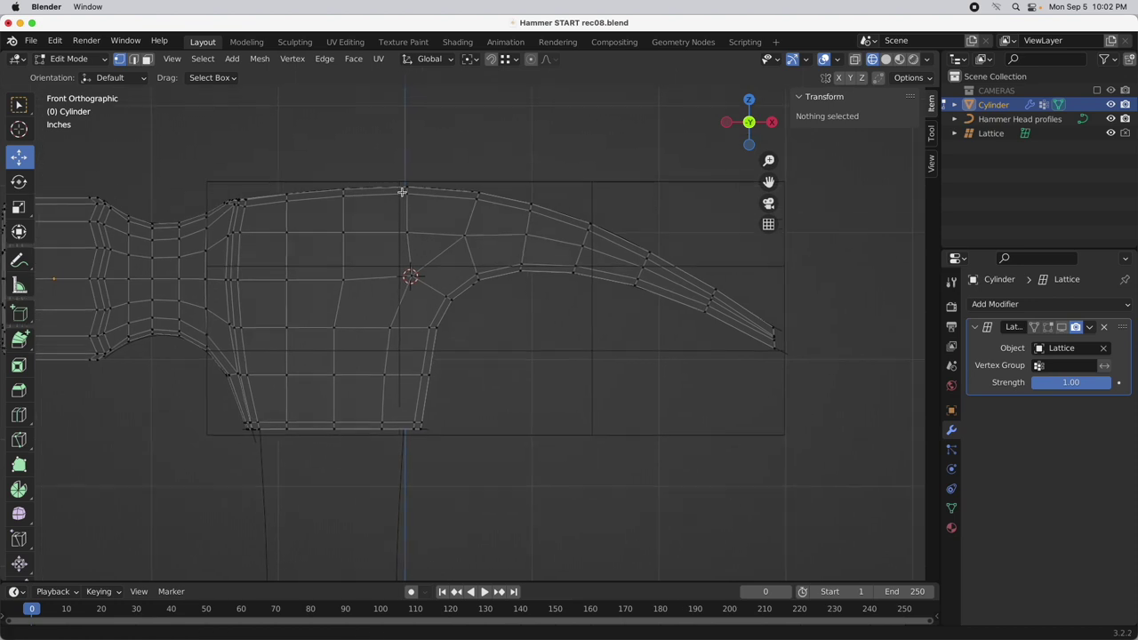
drag(198, 177, 391, 167)
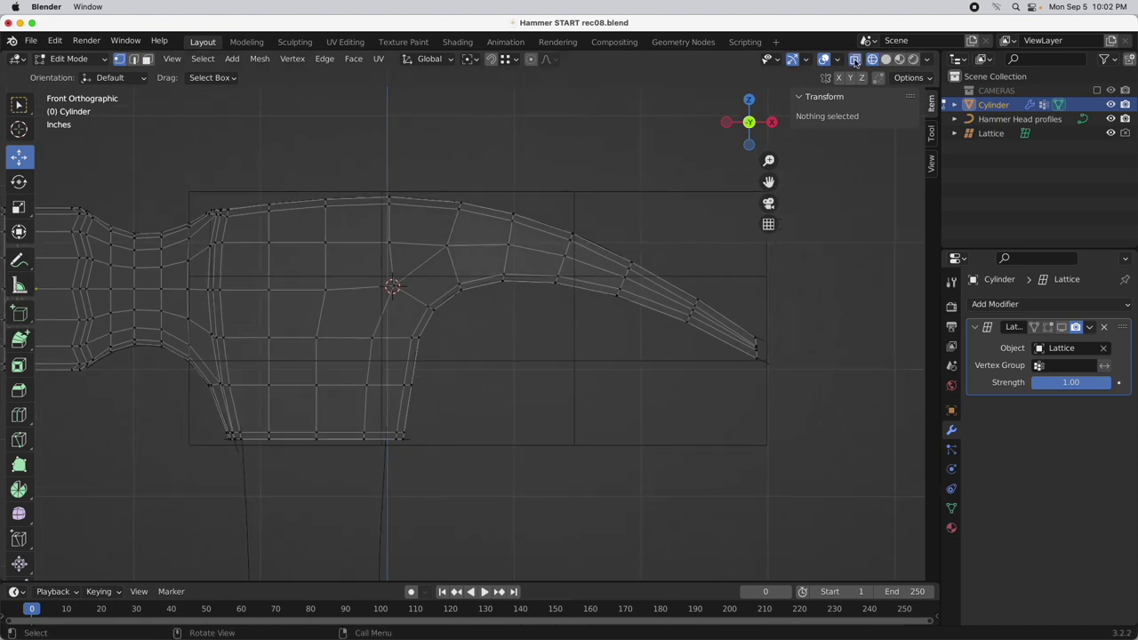
drag(204, 175, 795, 473)
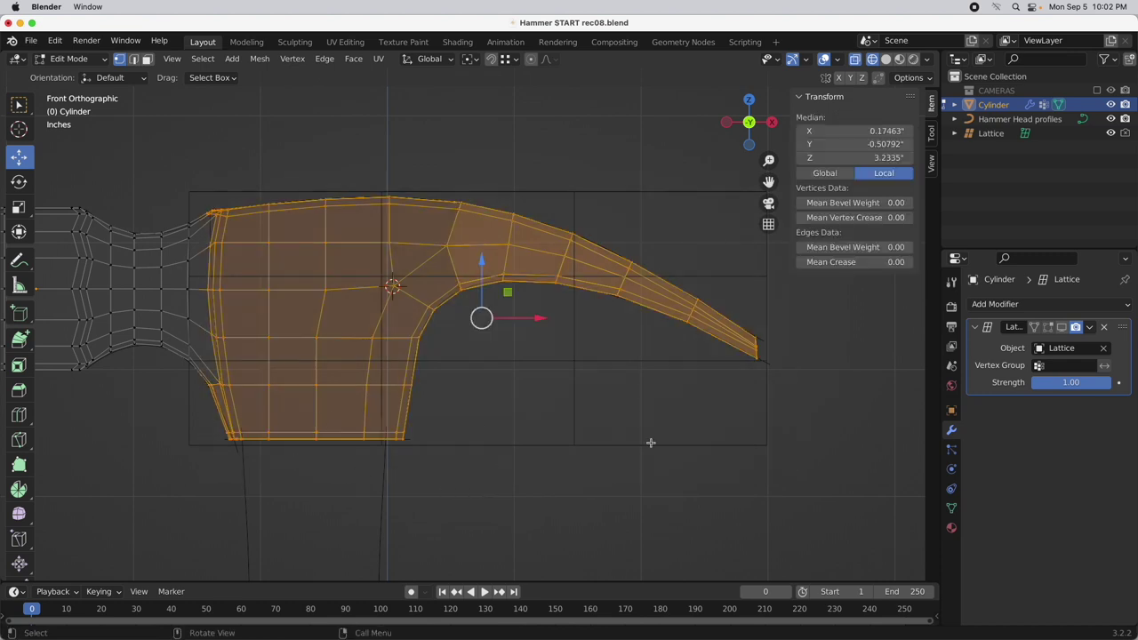
click(951, 508)
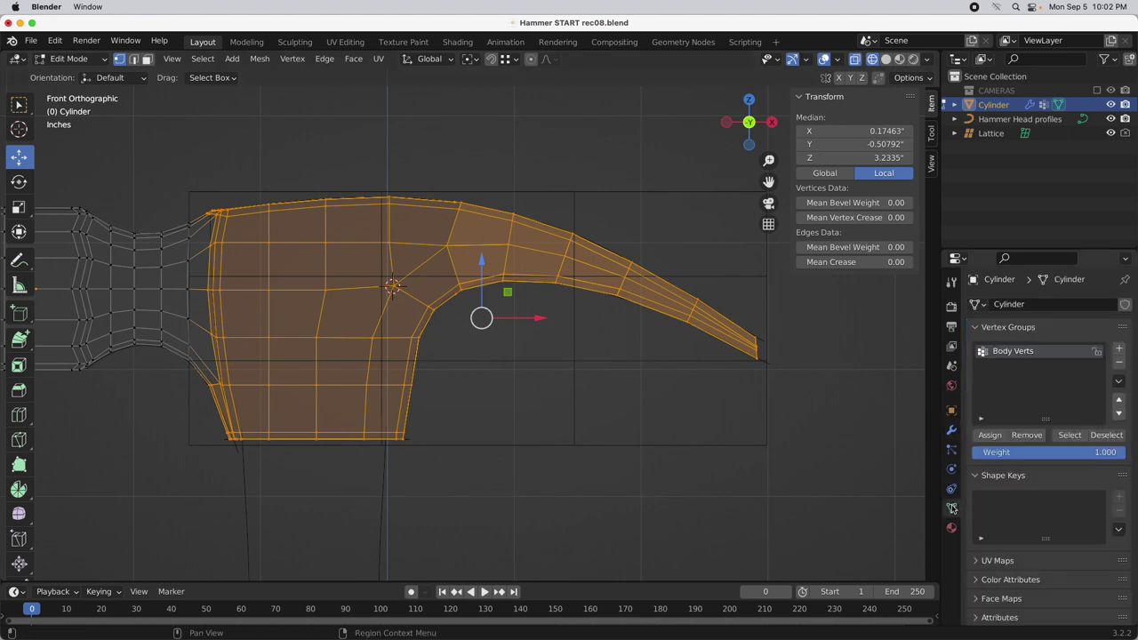
click(990, 436)
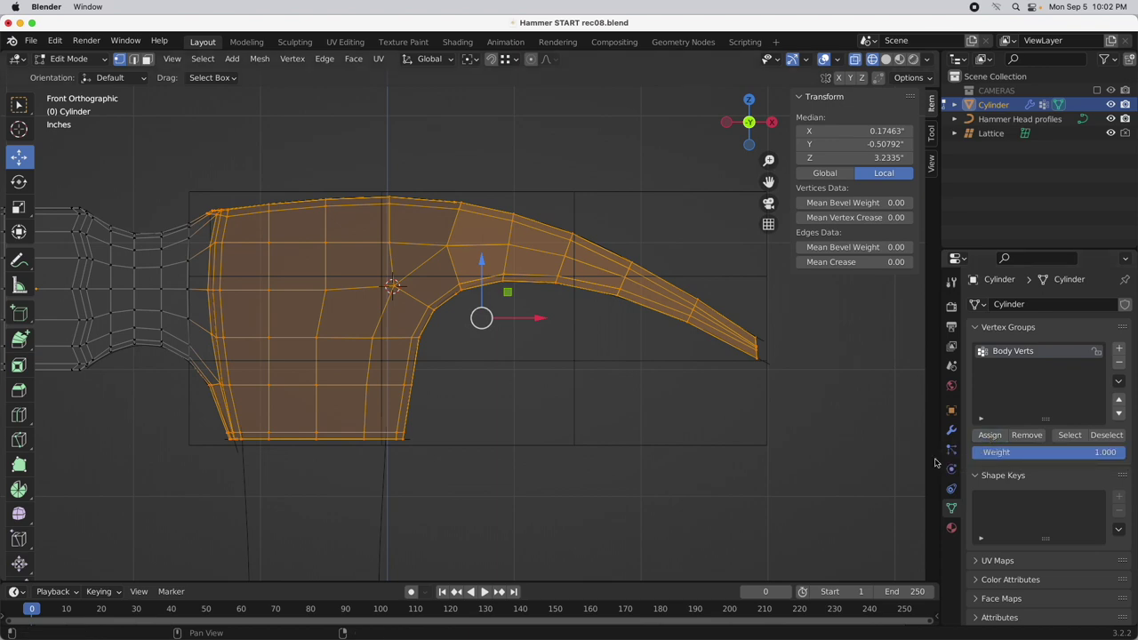
Back in Object Mode, limit the Lattice modifier to the Body Verts vertex group and enable the modifier's viewport display
key(Tab)
middle_drag(726, 437, 511, 419)
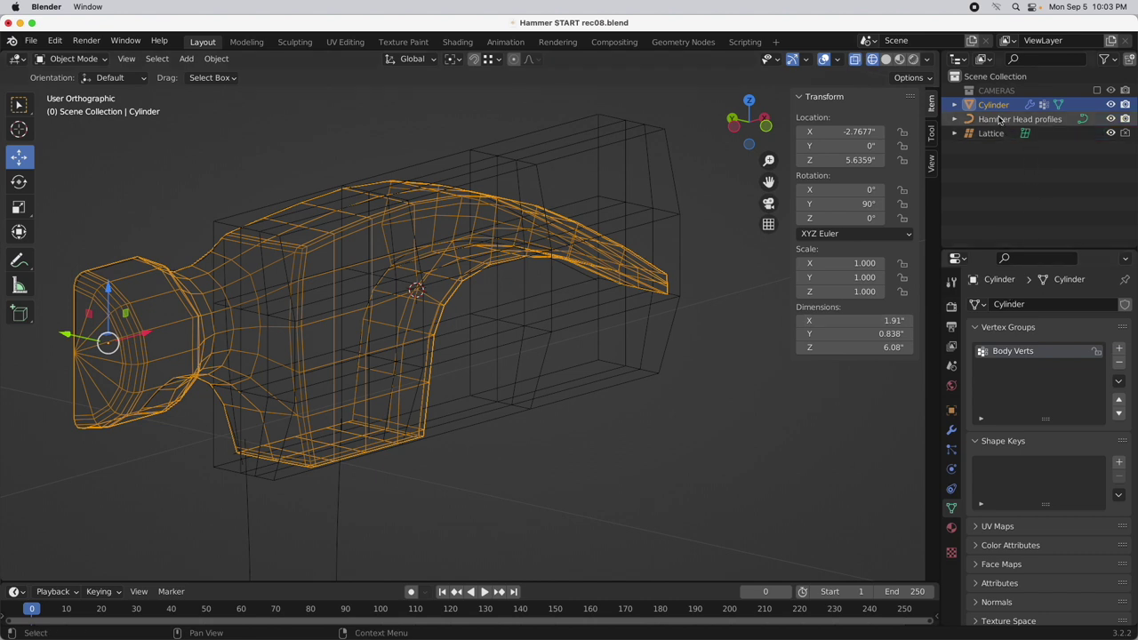
click(951, 429)
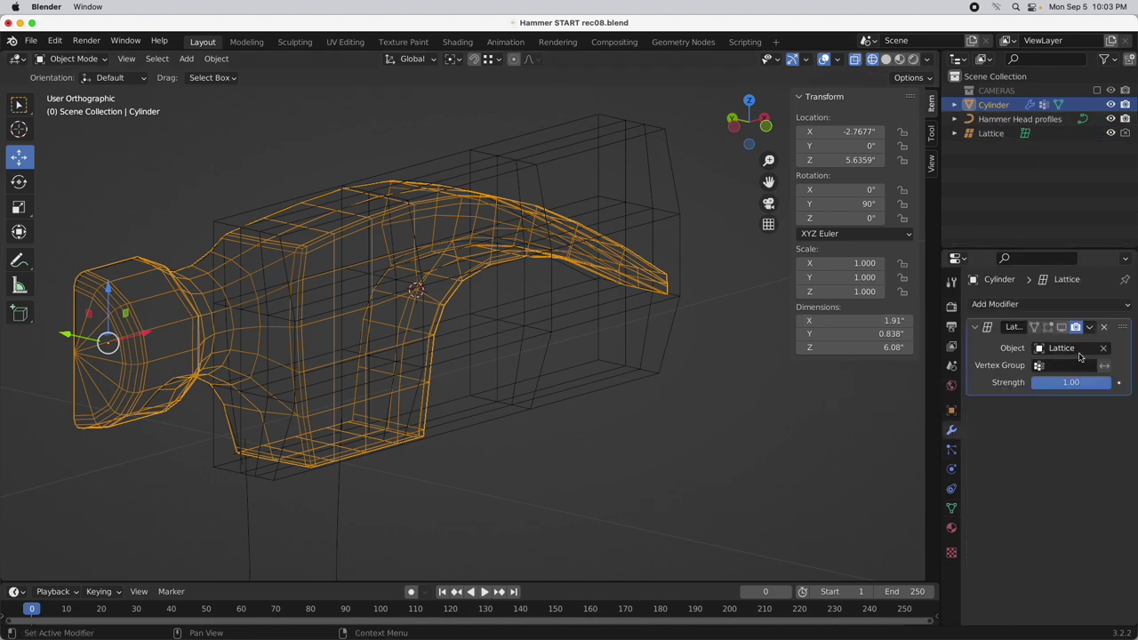
click(1044, 365)
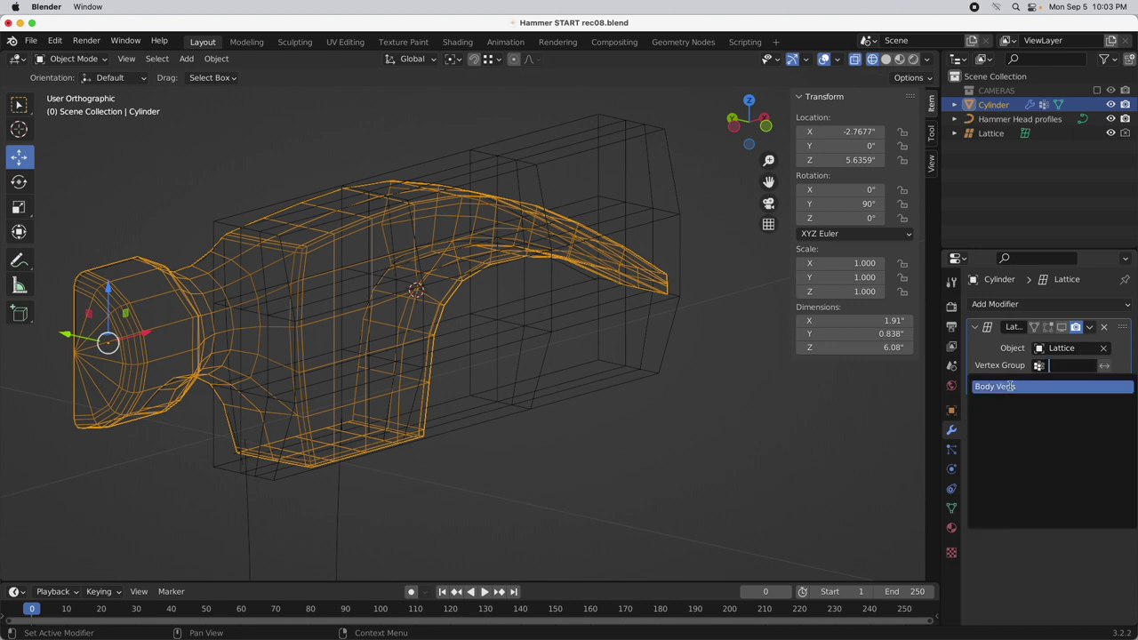
click(1010, 386)
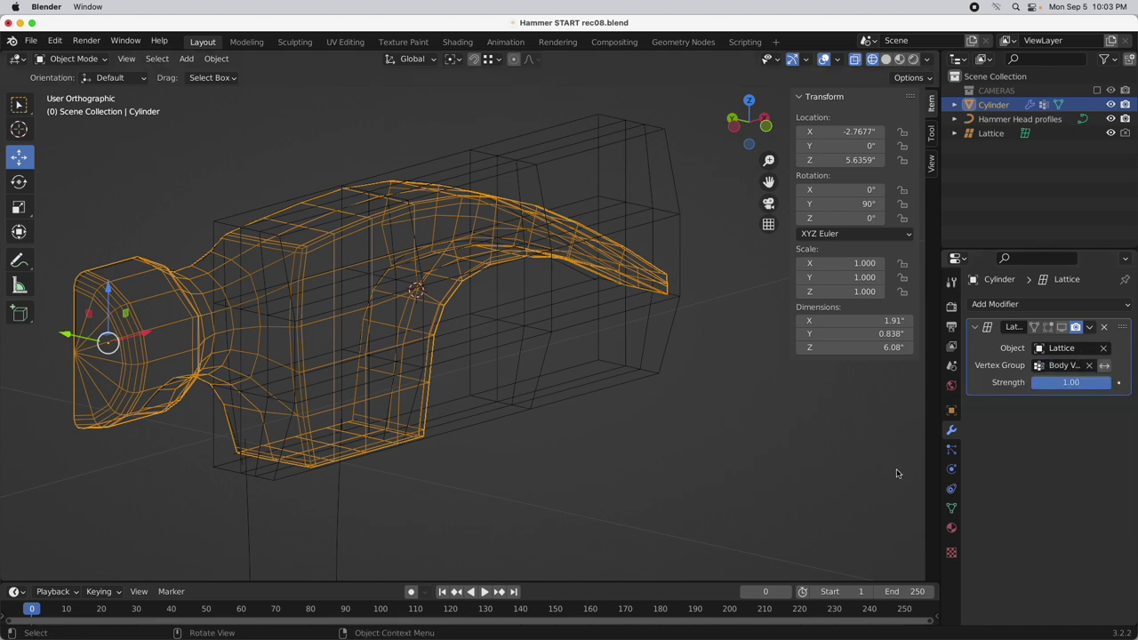
click(1062, 329)
Turn off X-ray, apply the Lattice modifier to the hammer head and hide the lattice object
mouse_move(572, 470)
middle_down()
mouse_move(553, 452)
mouse_move(590, 451)
middle_up()
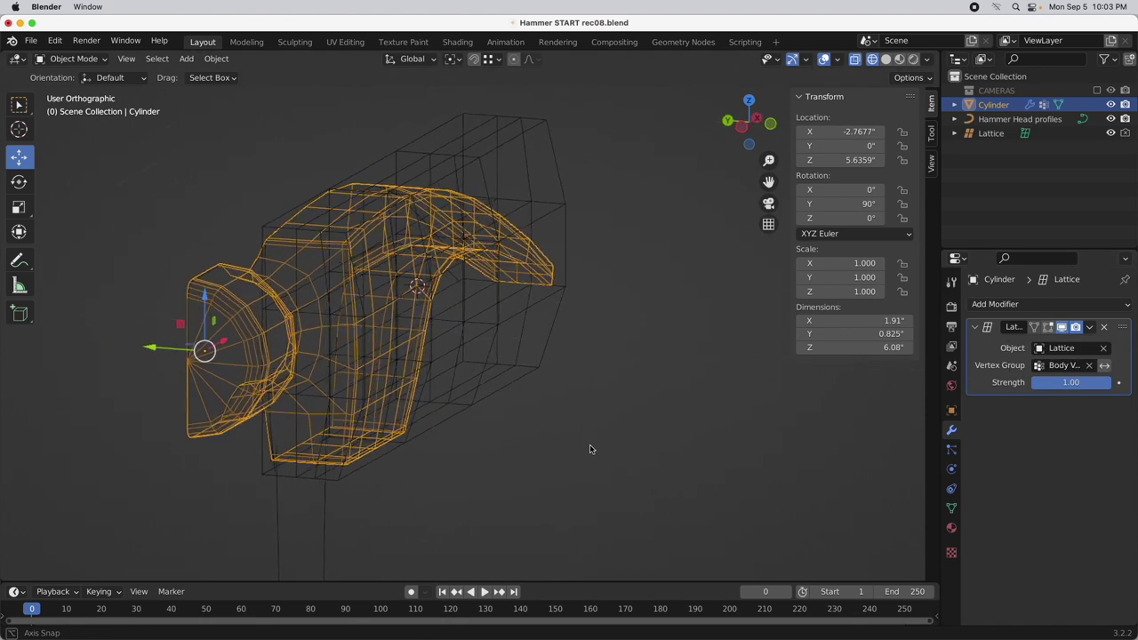
click(855, 59)
middle_drag(601, 312, 536, 365)
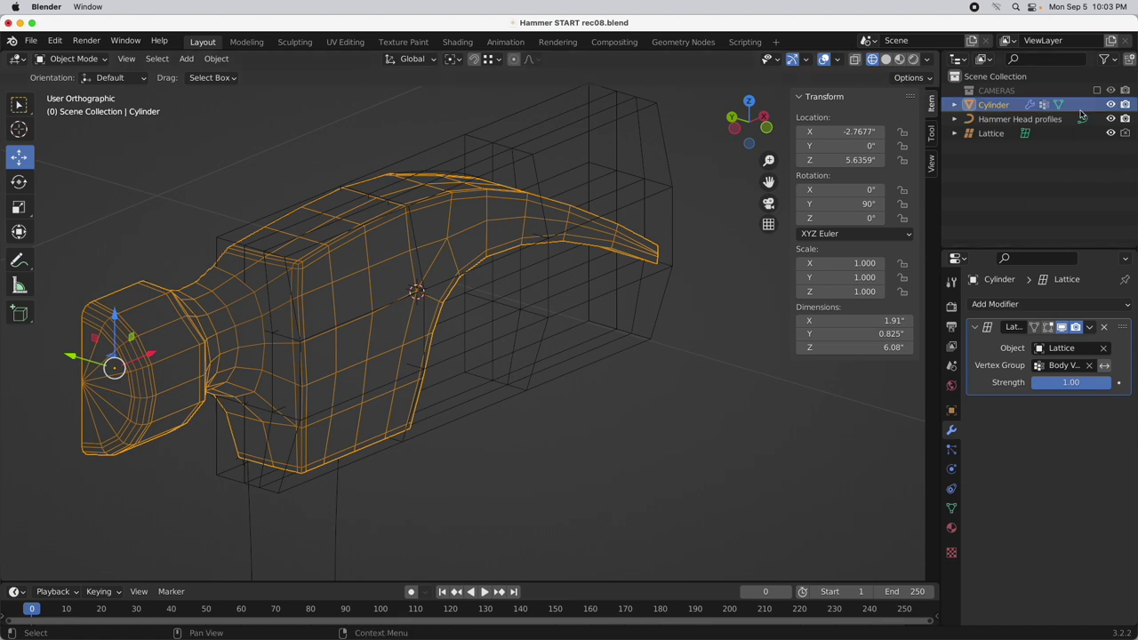
click(1089, 328)
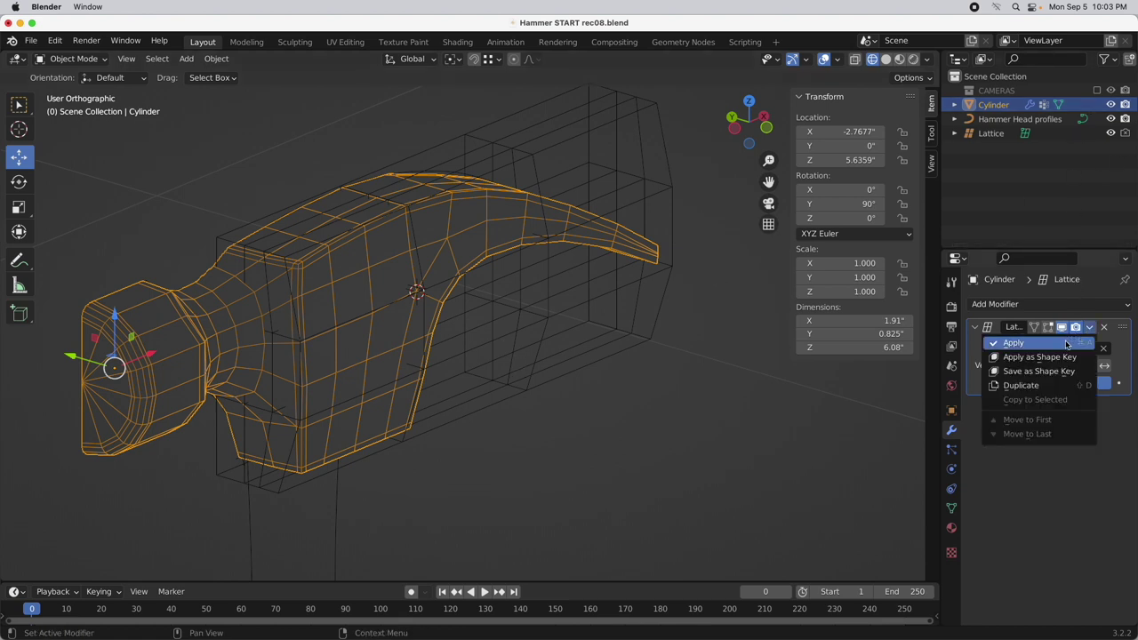
click(1067, 343)
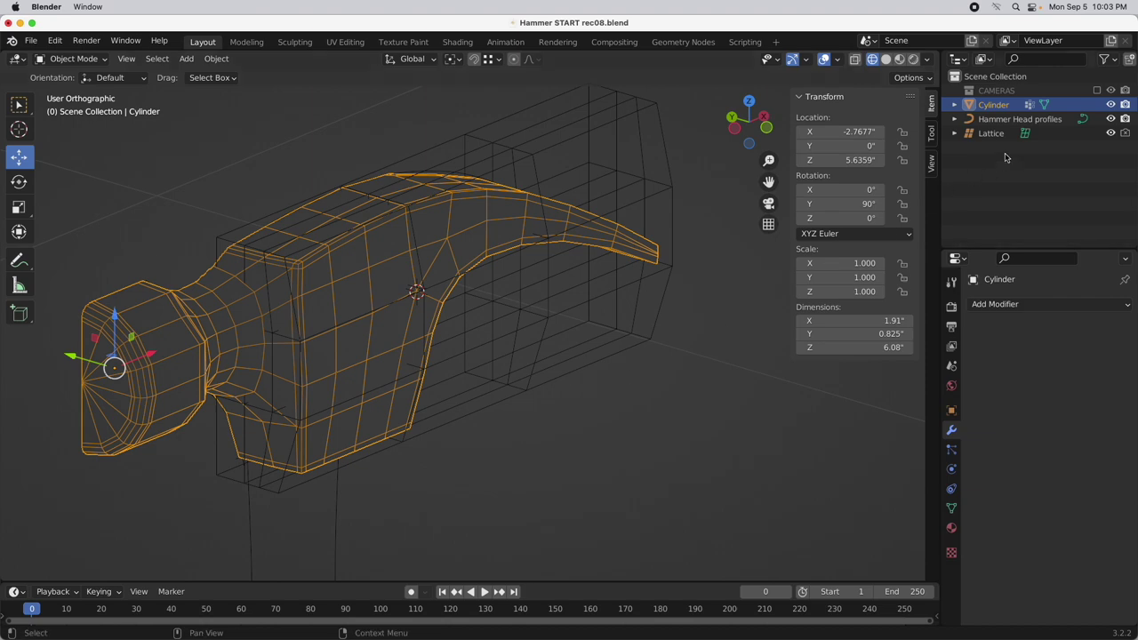
click(1110, 133)
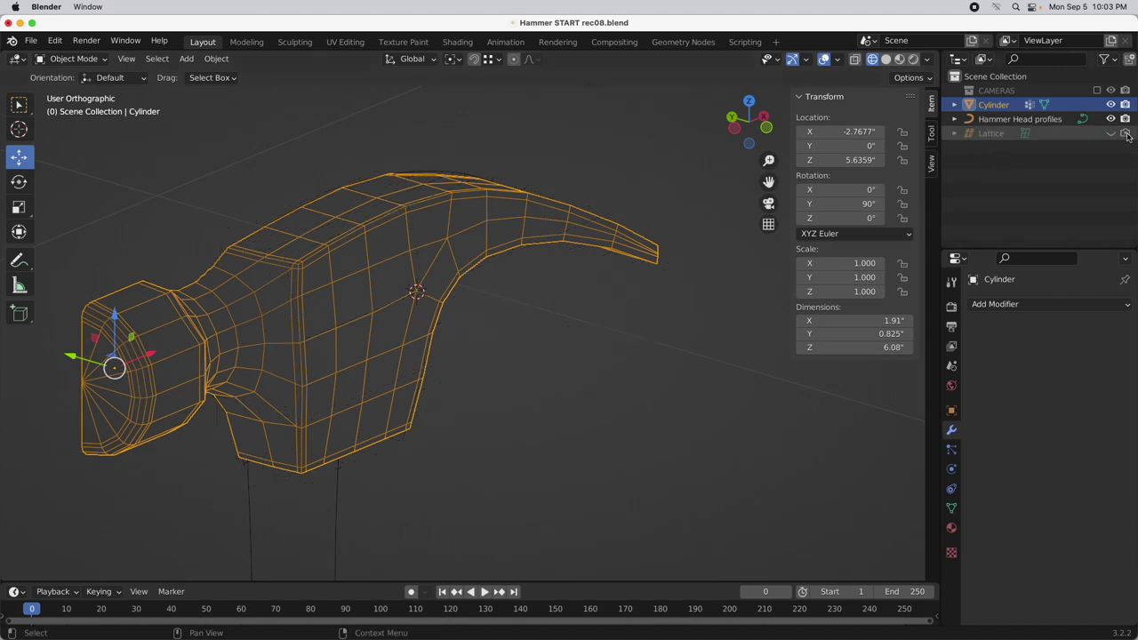
Add a Mirror modifier to the hammer head with only the Y axis enabled, and apply it
middle_drag(534, 369, 569, 387)
click(1006, 305)
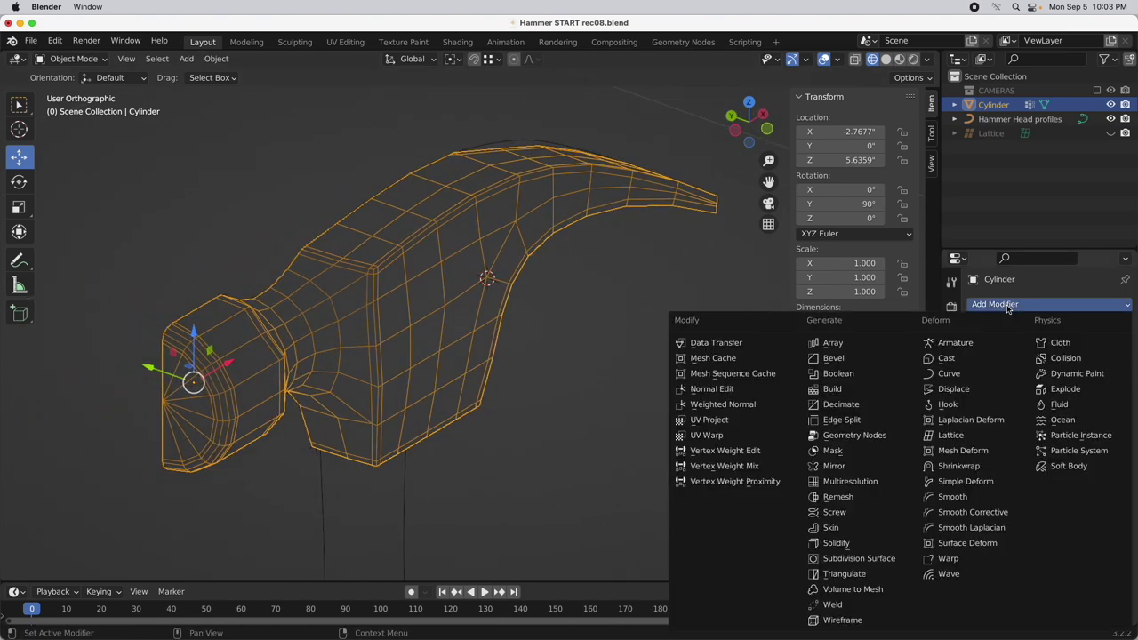
click(846, 467)
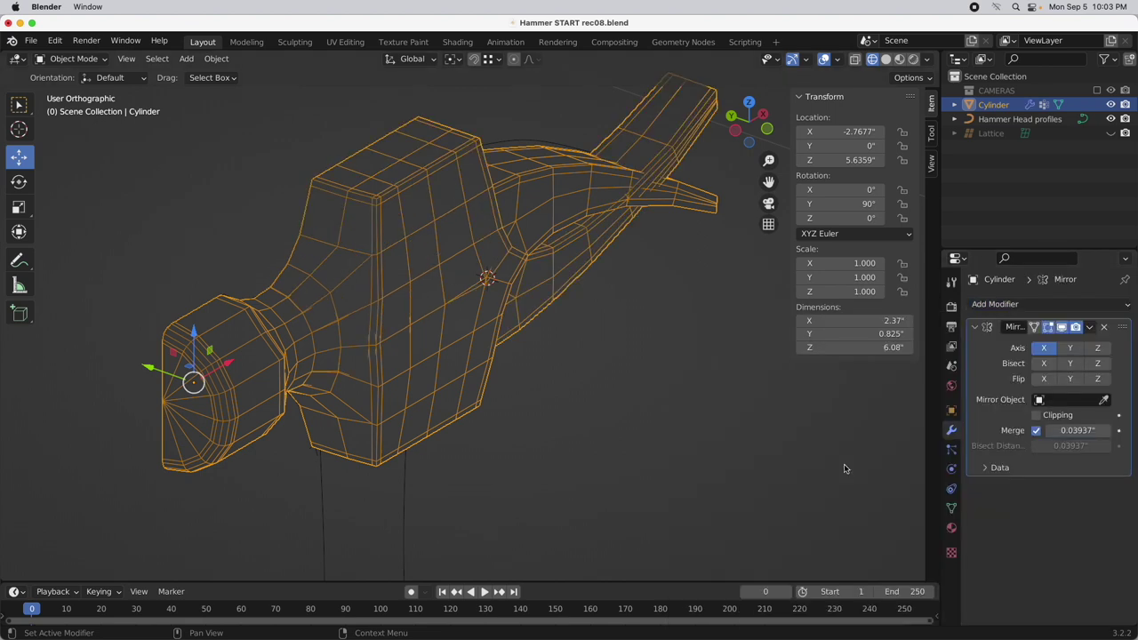
click(1044, 348)
click(1071, 348)
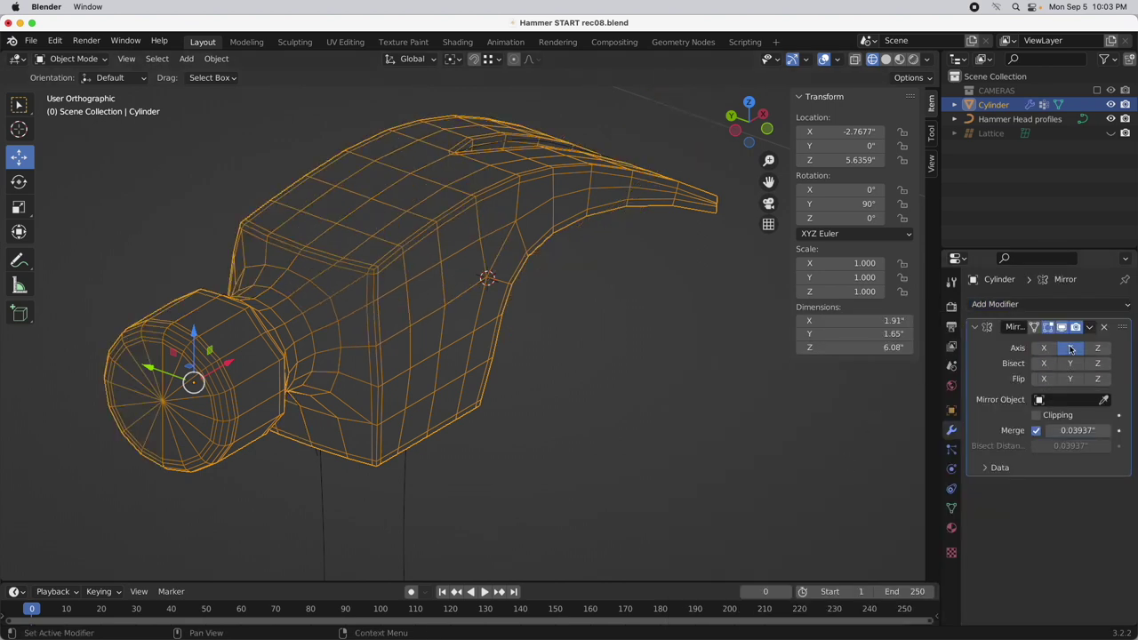
middle_drag(578, 386, 479, 351)
click(1089, 327)
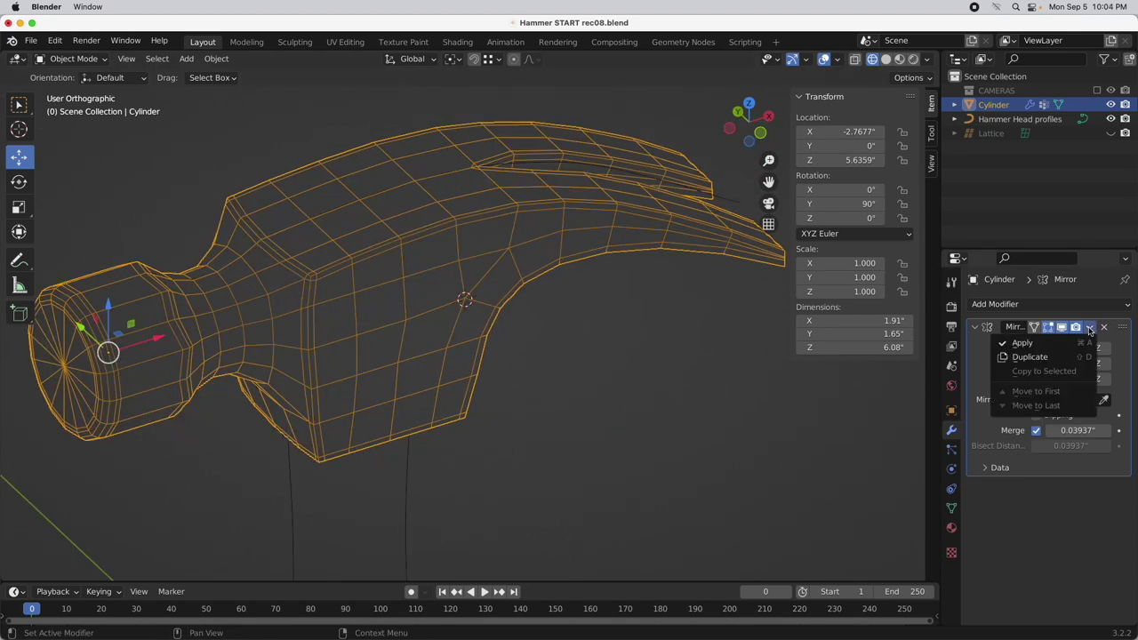
click(1022, 341)
In Edit Mode with X-ray on, delete the faces of the outer part of the claw prong on the positive Y side
middle_drag(560, 382, 647, 381)
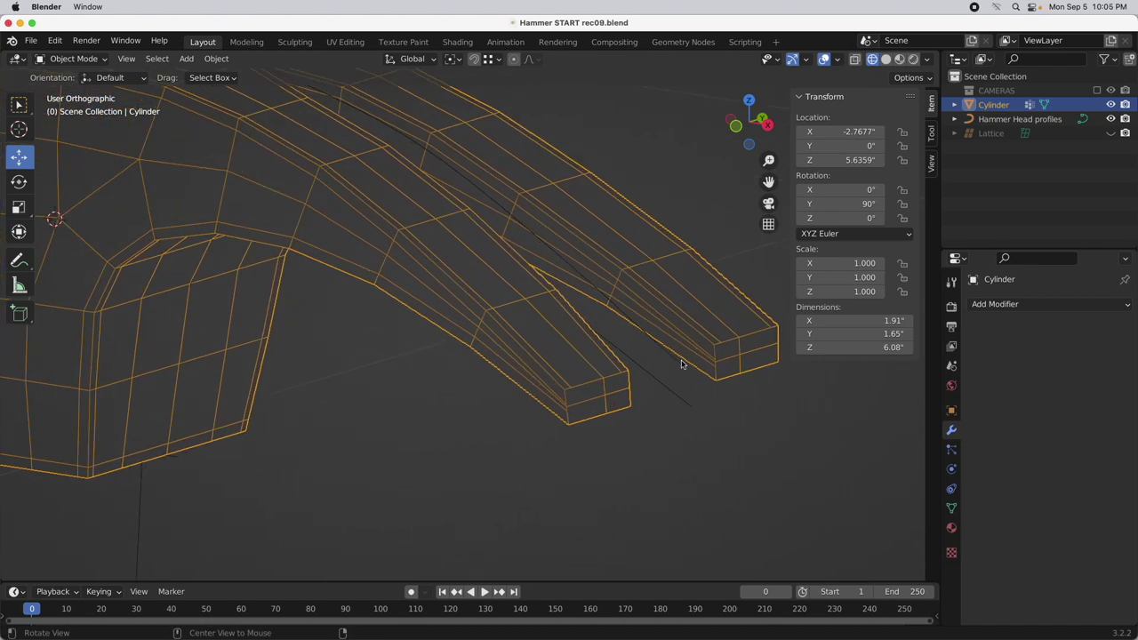
middle_drag(678, 364, 512, 406)
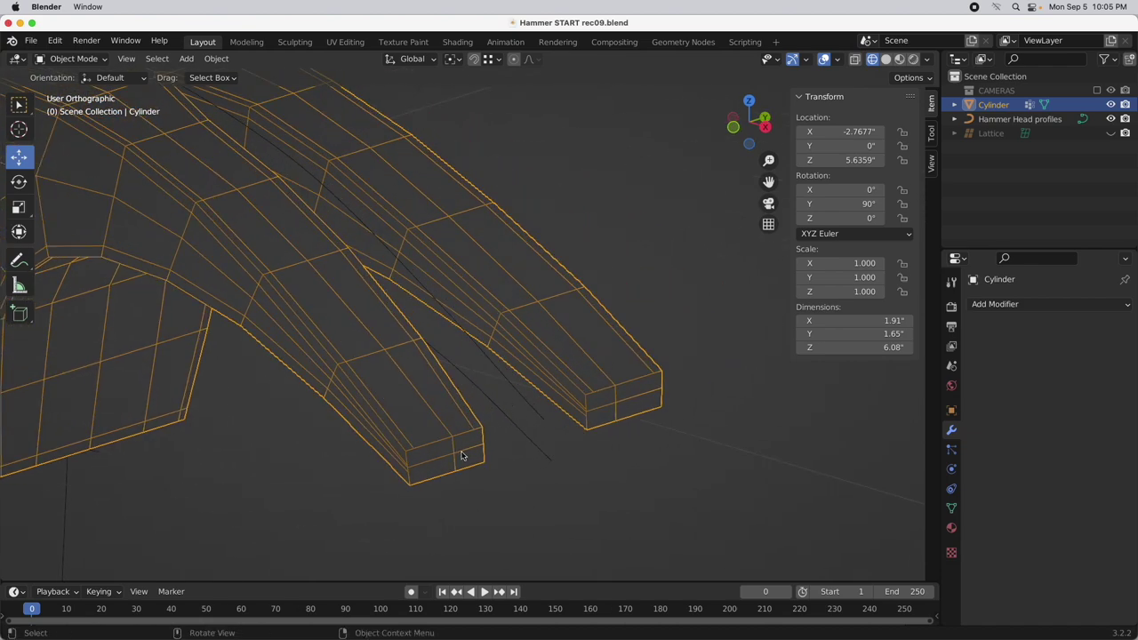
click(749, 99)
scroll(605, 213, down, 2)
shift+middle_drag(575, 228, 511, 291)
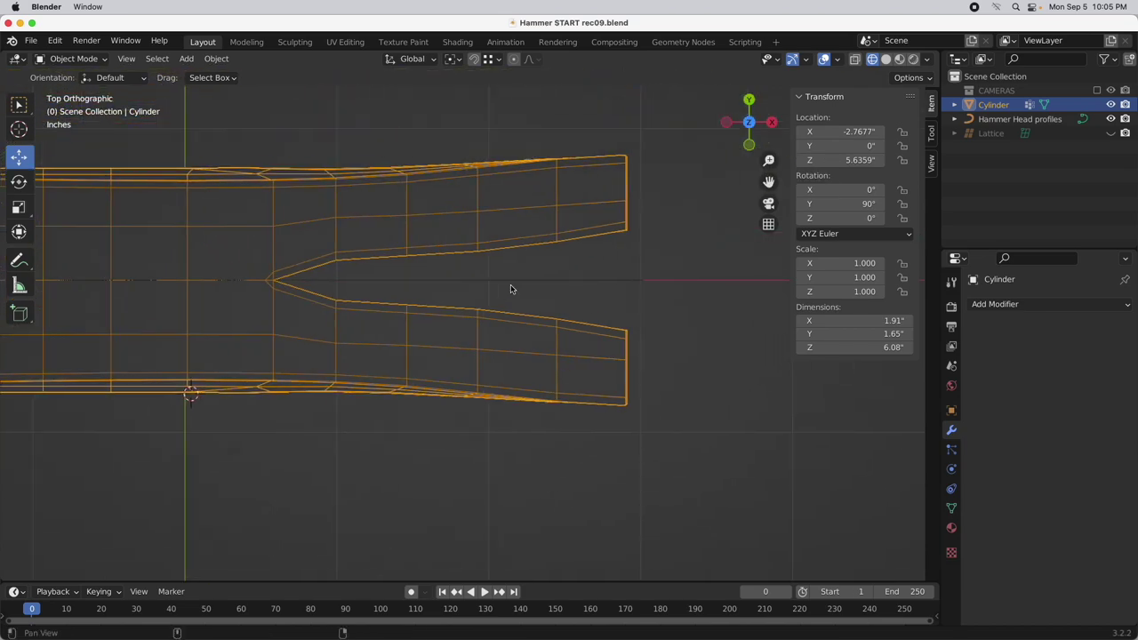
click(854, 59)
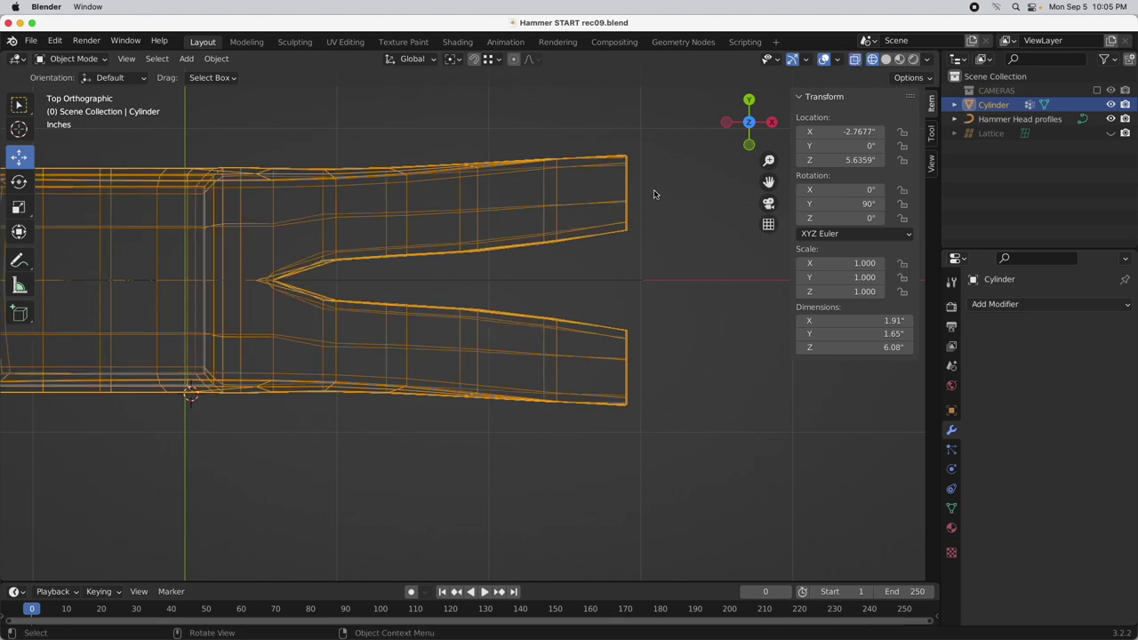
key(Tab)
key(3)
drag(666, 125, 449, 271)
middle_drag(610, 341, 548, 167)
drag(536, 143, 401, 283)
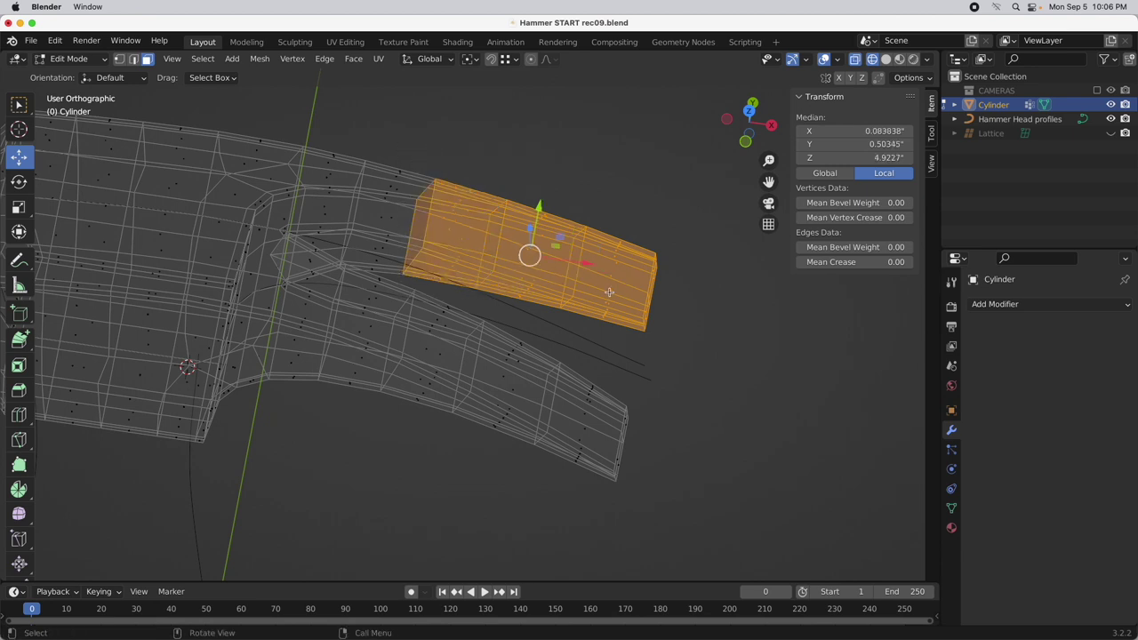
key(x)
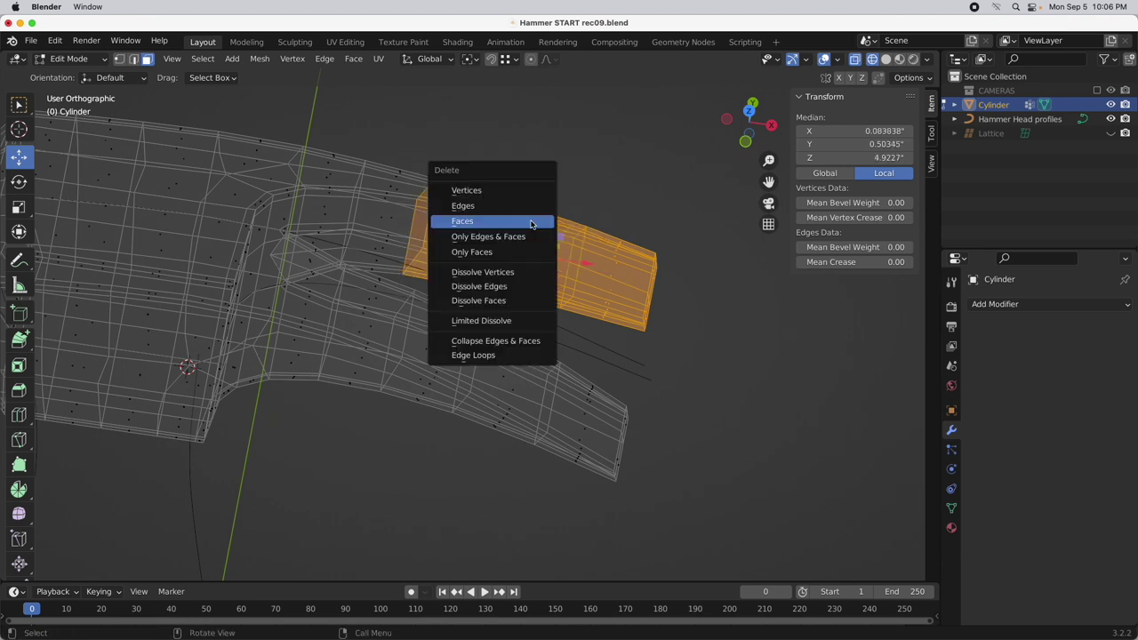
click(530, 223)
With X-ray off, select end faces at the tip of the remaining full-length claw prong
middle_drag(531, 221, 530, 266)
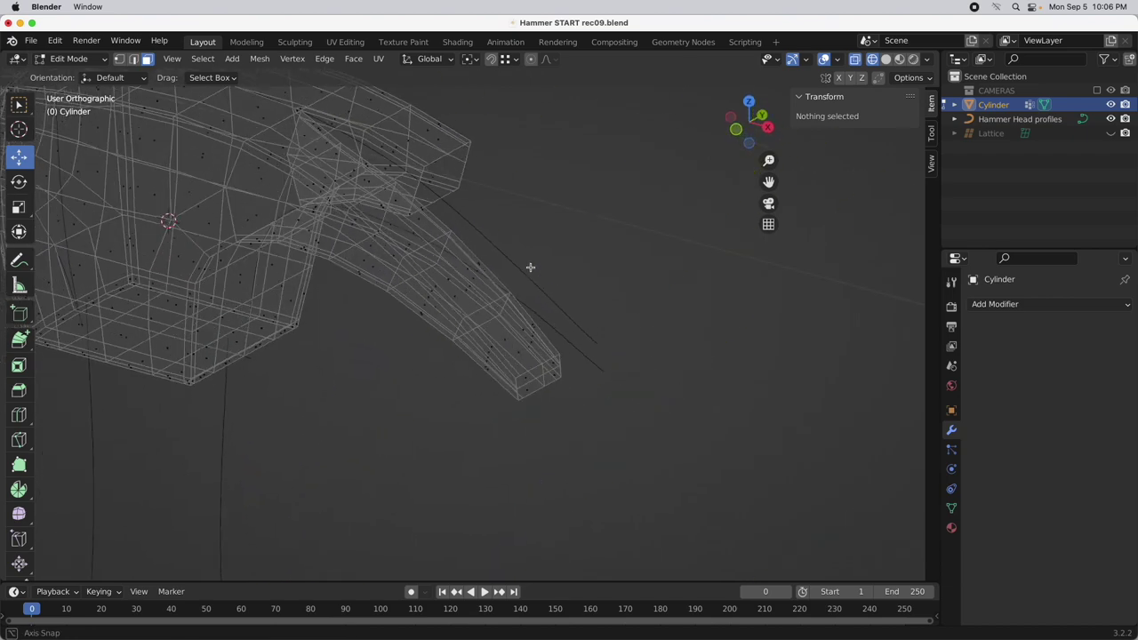
key(alt+z)
scroll(579, 317, up, 2)
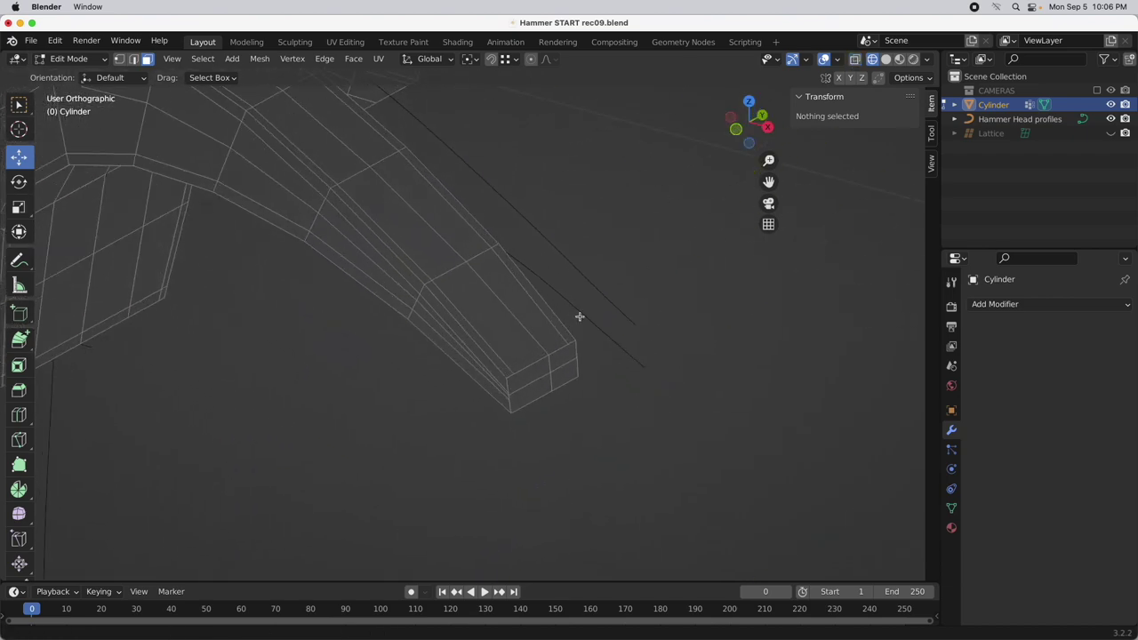
middle_drag(579, 317, 584, 272)
click(584, 272)
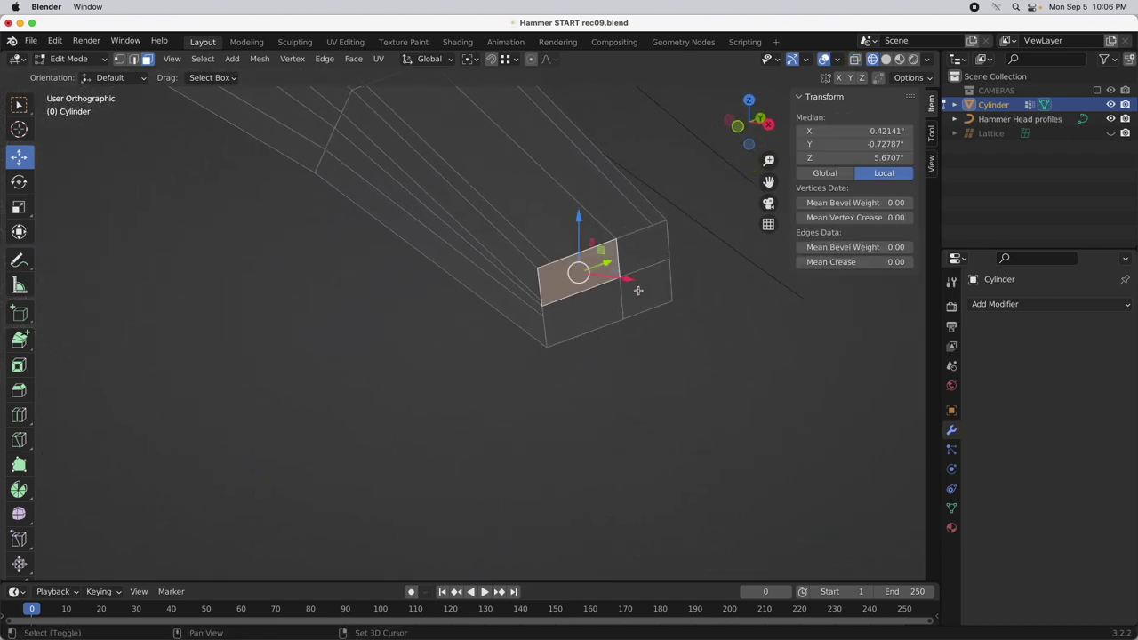
shift+click(637, 290)
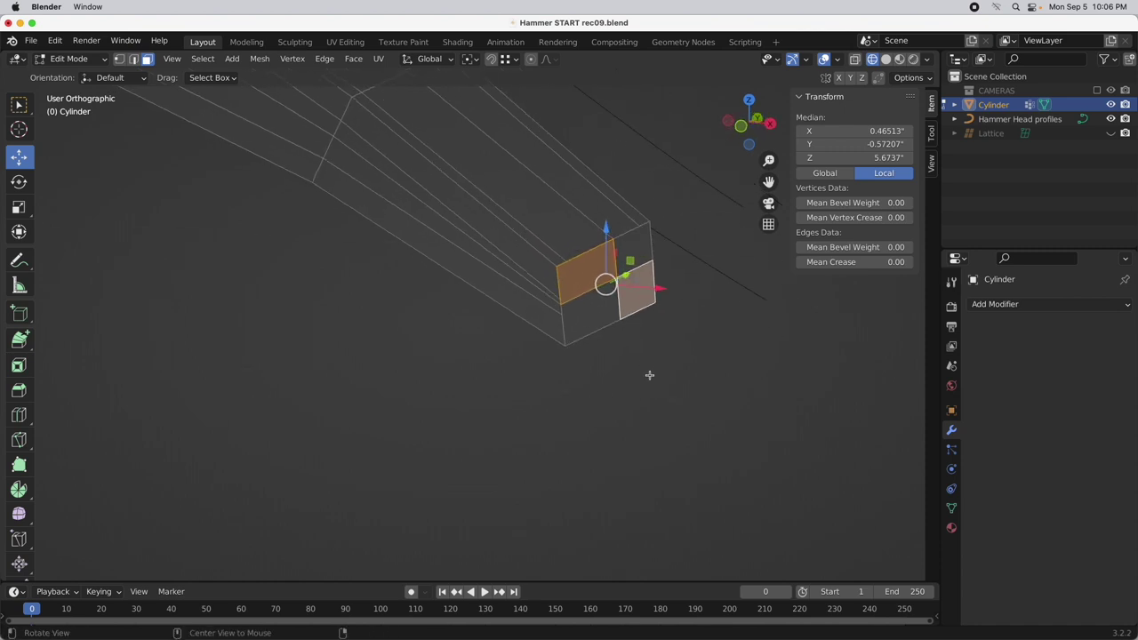